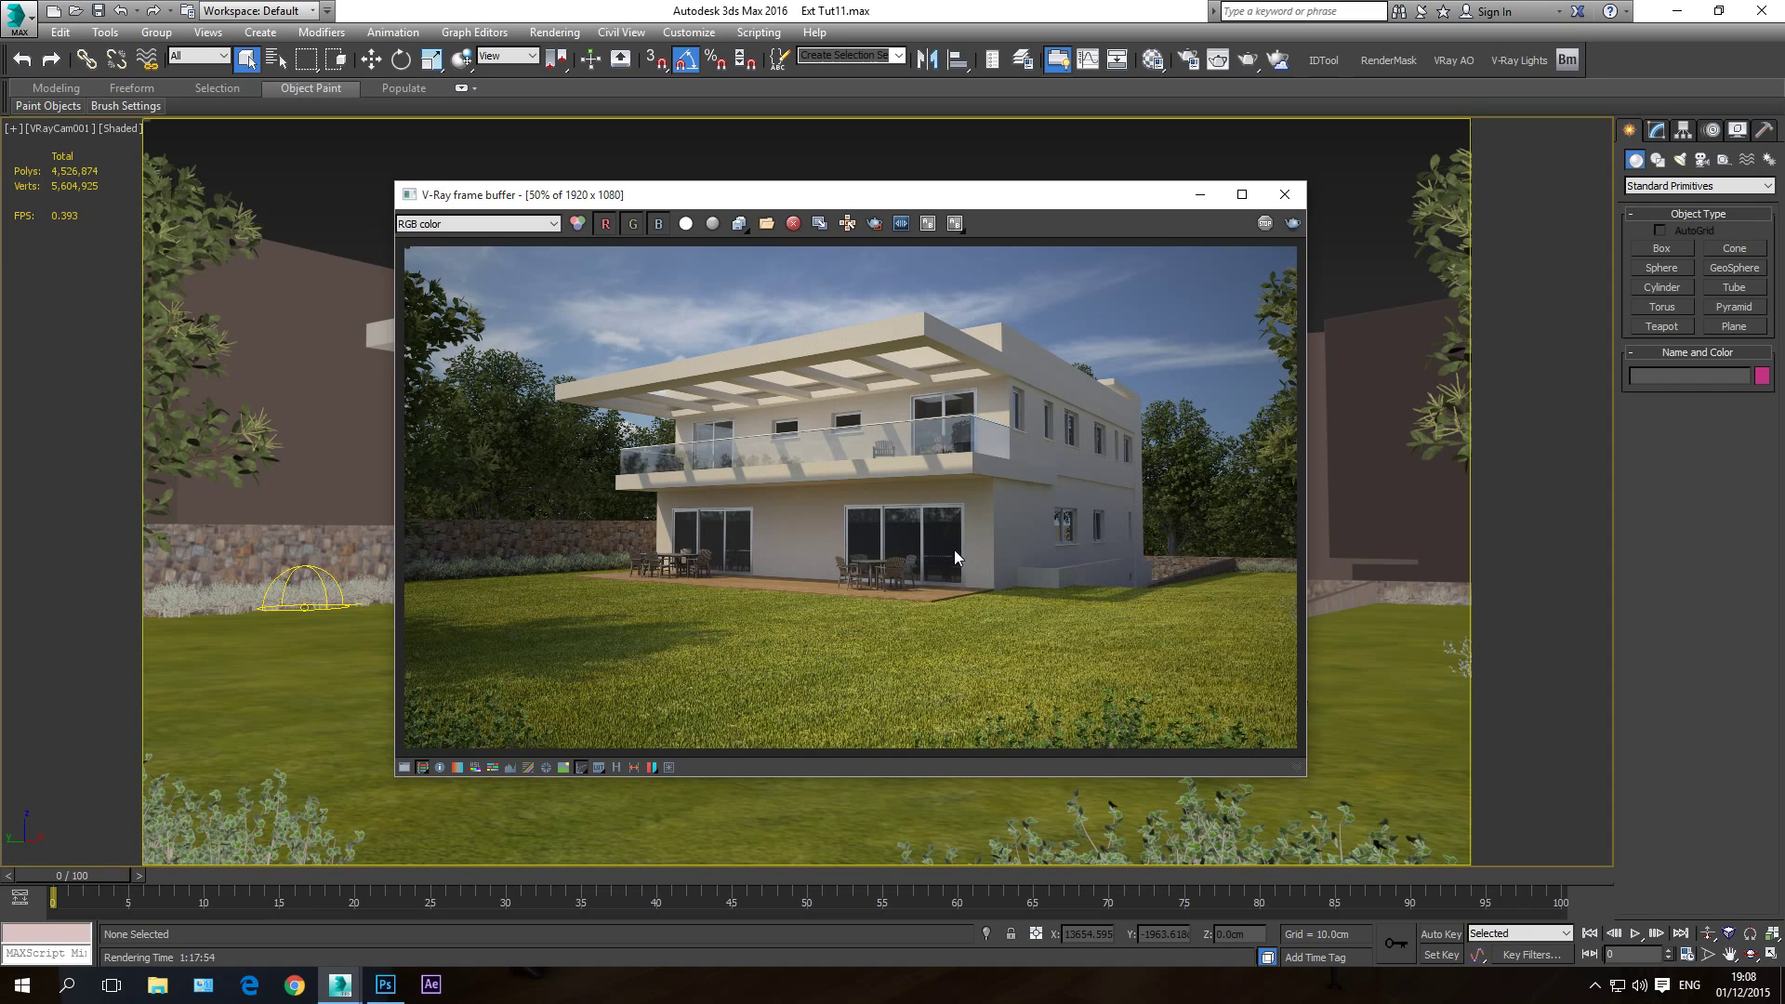
left_click(385, 984)
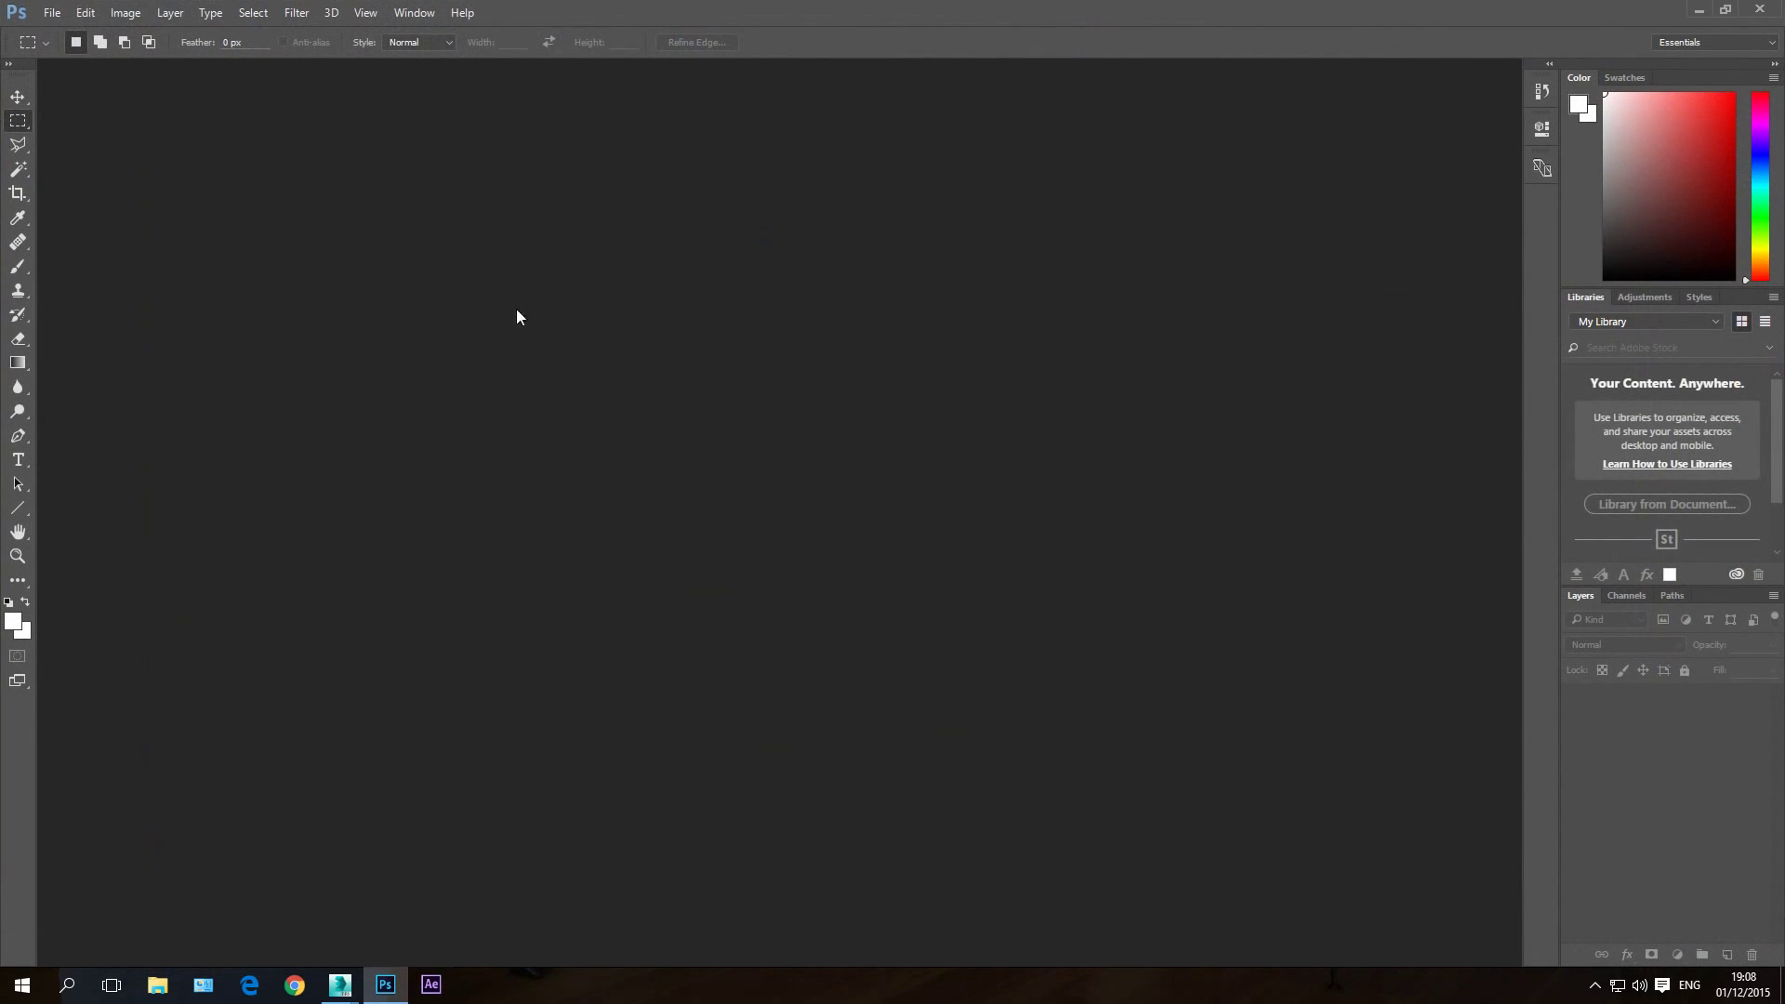
left_click(340, 985)
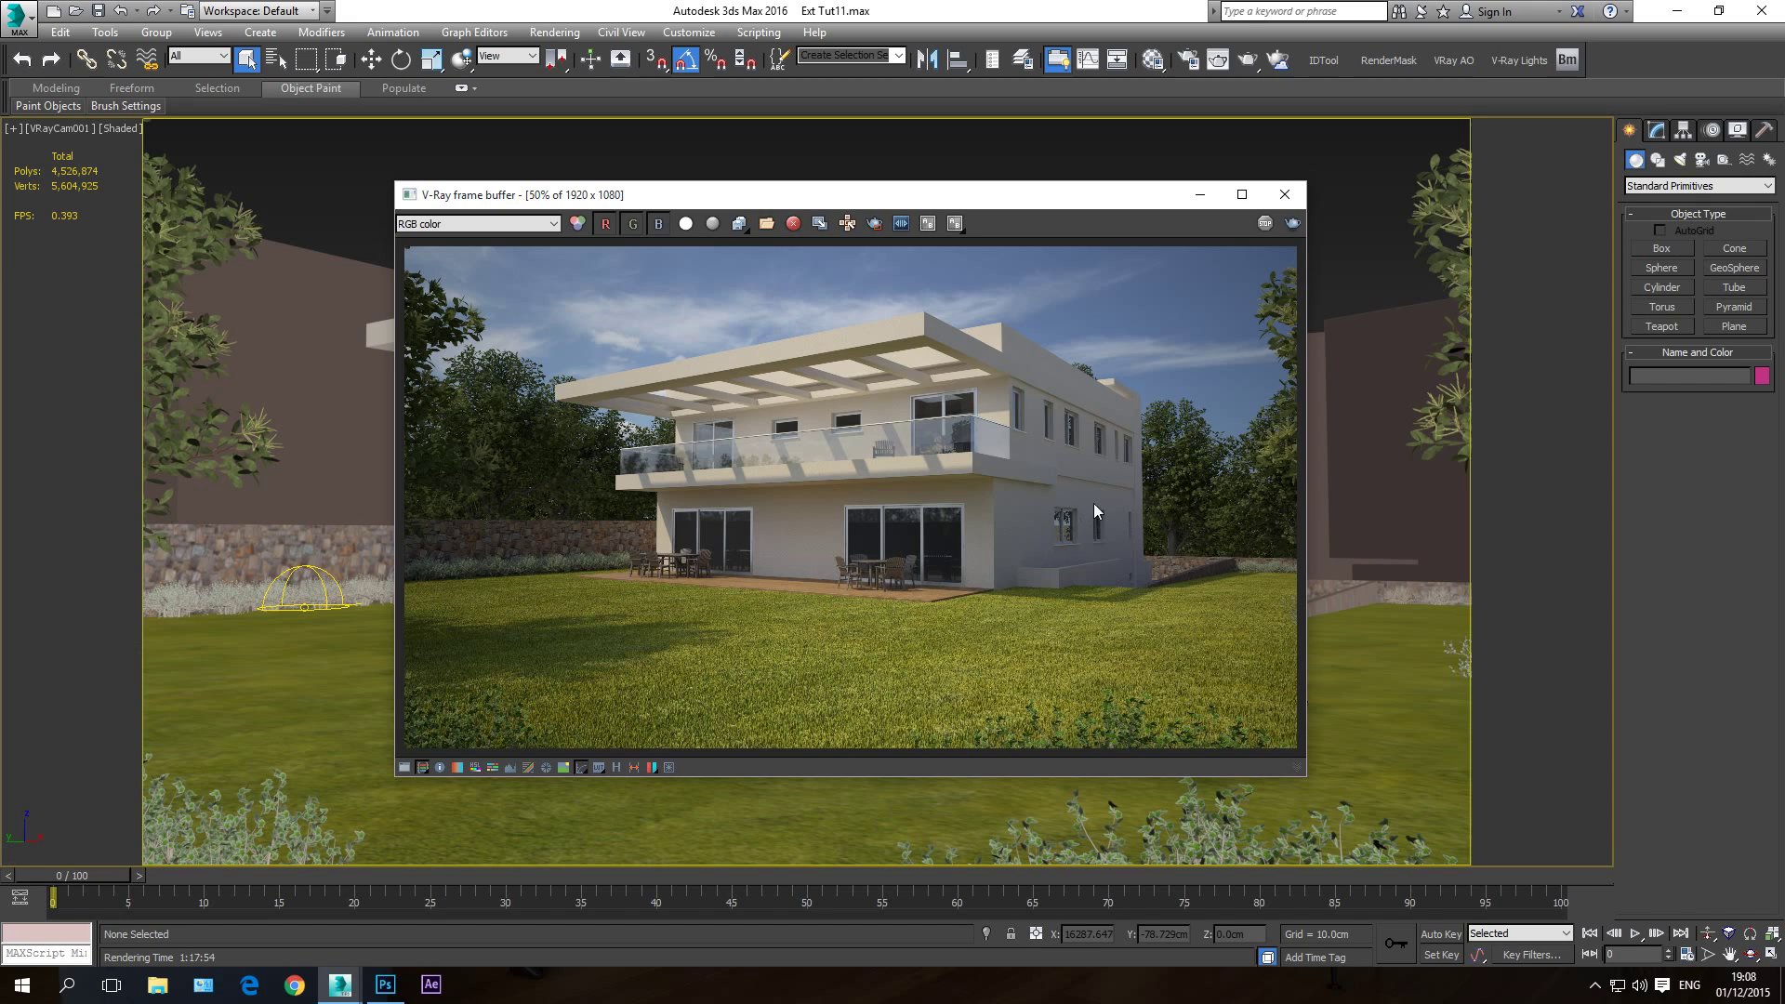
left_click_drag(744, 225, 740, 279)
left_click(903, 215)
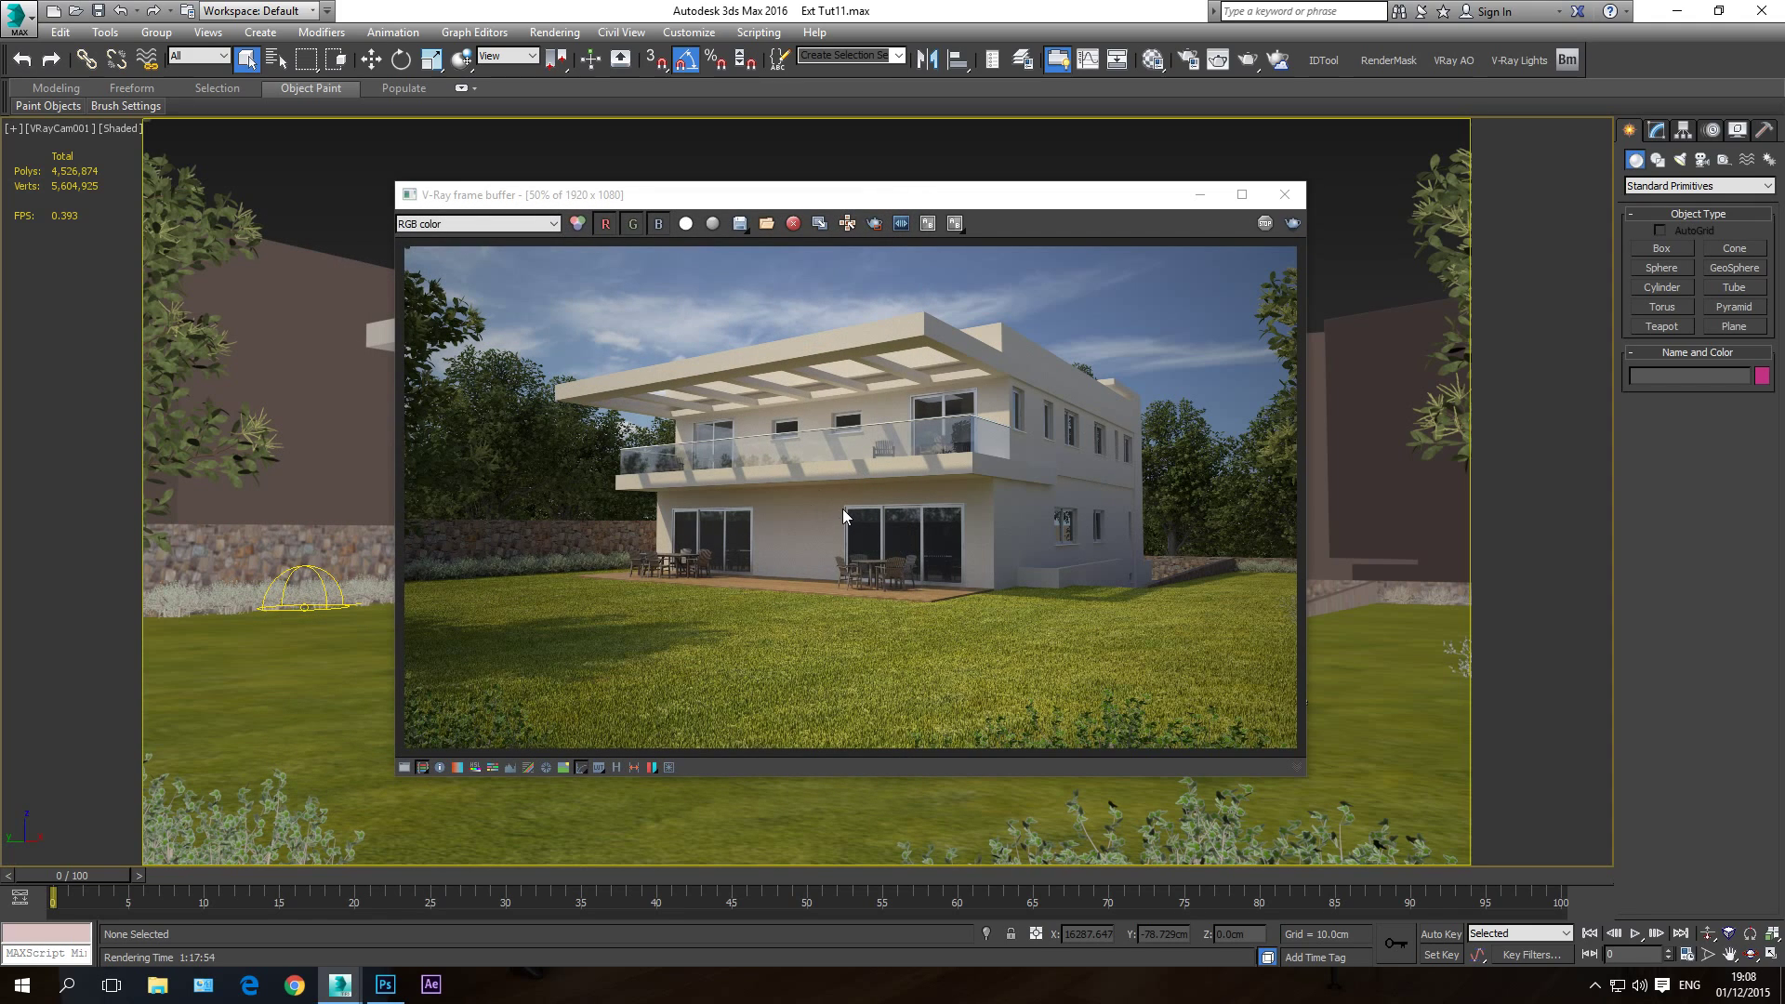
Step: Review the VRayLighting, VRaySpecular, VRayReflection and VRayGlobalIllumination render elements in the render setup
left_click(1187, 59)
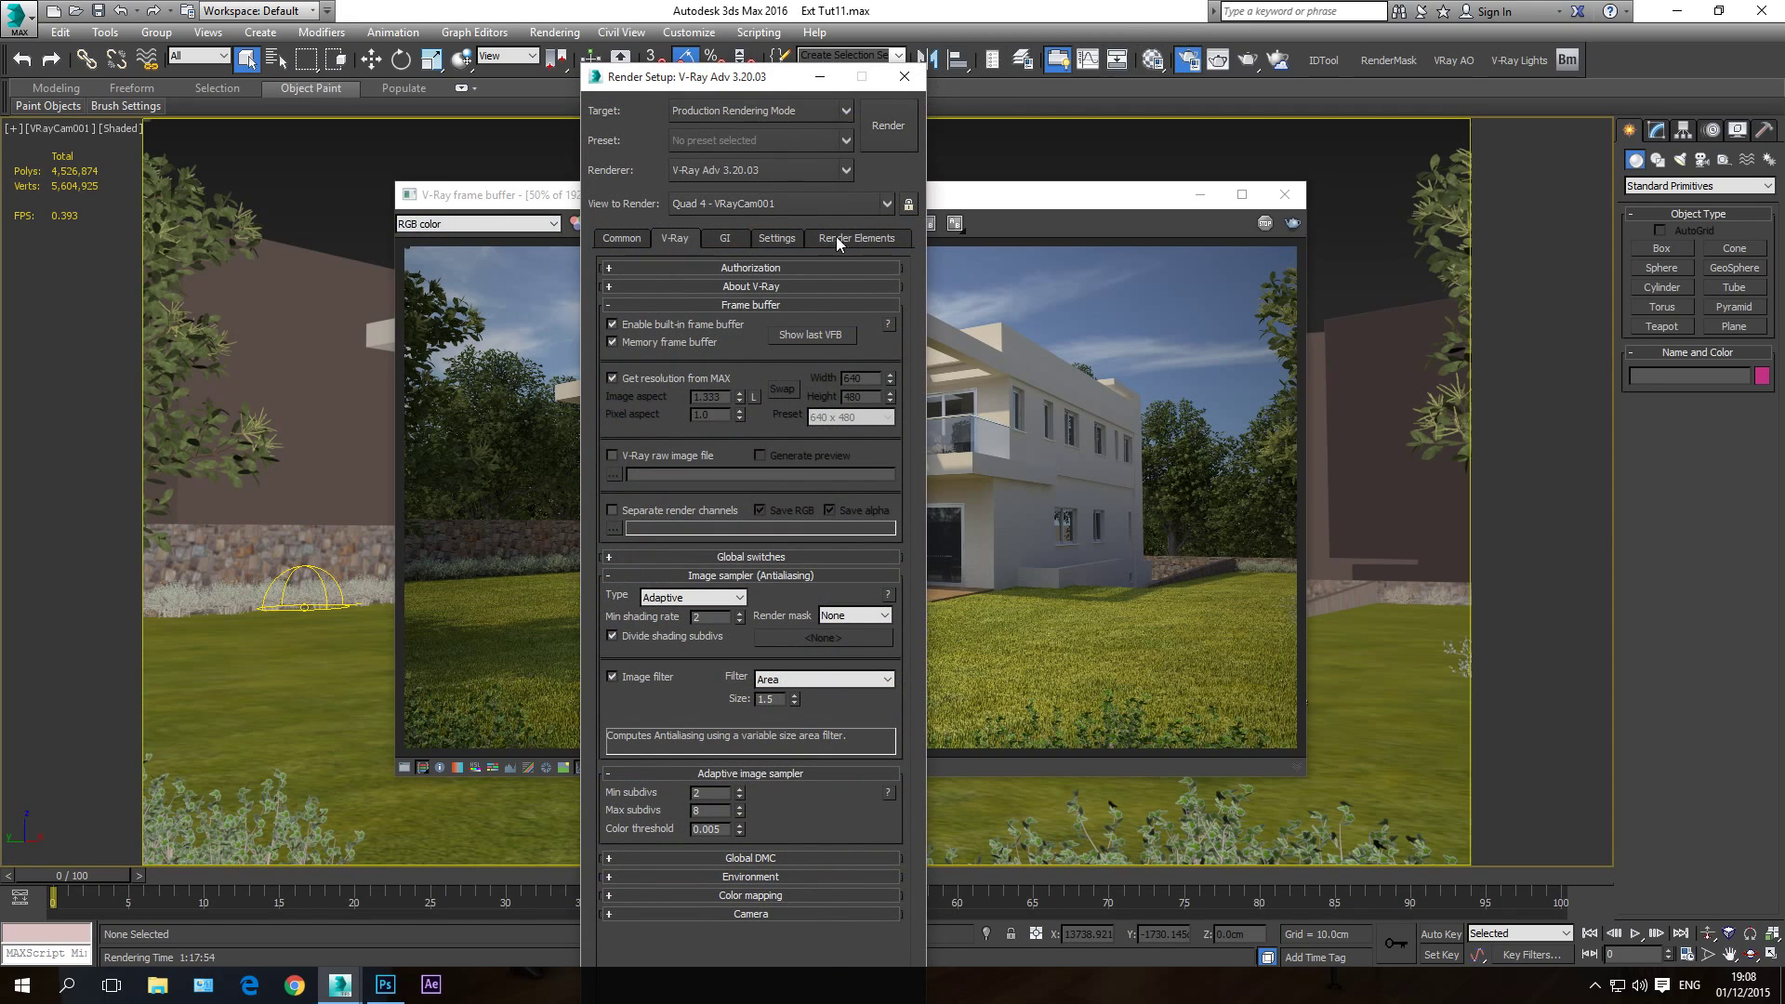
left_click(853, 240)
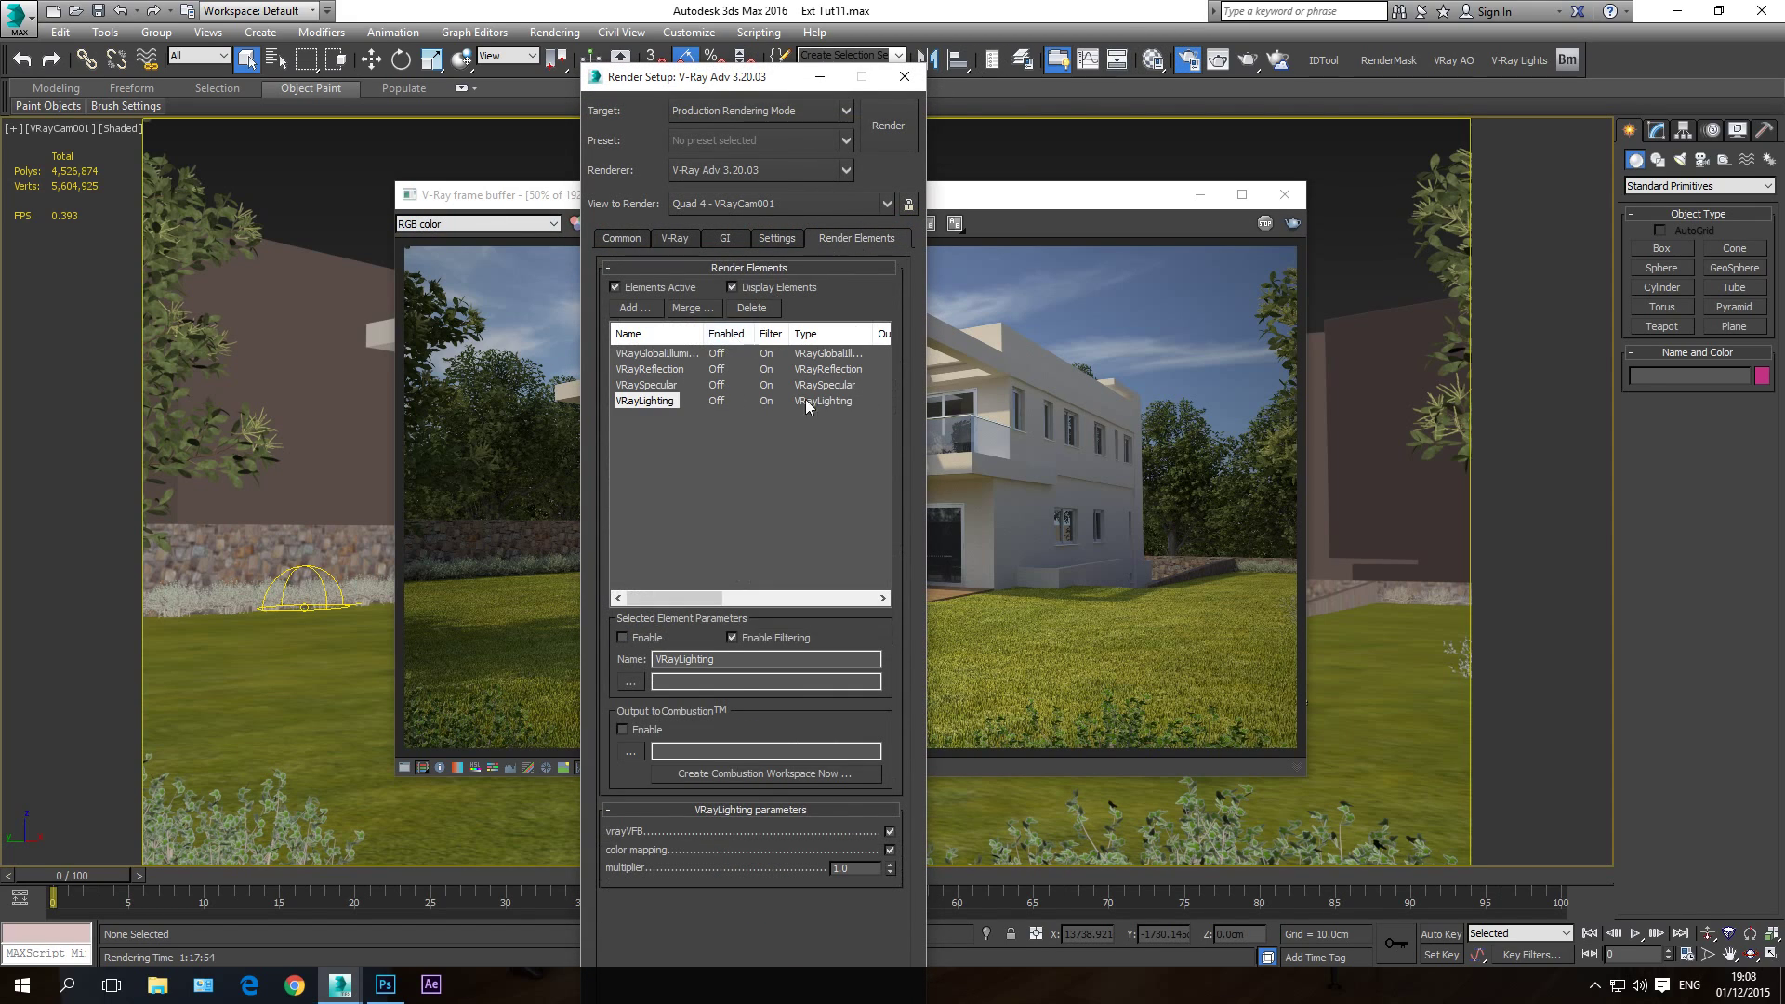
left_click(656, 403)
left_click(658, 386)
left_click(660, 372)
left_click(668, 355)
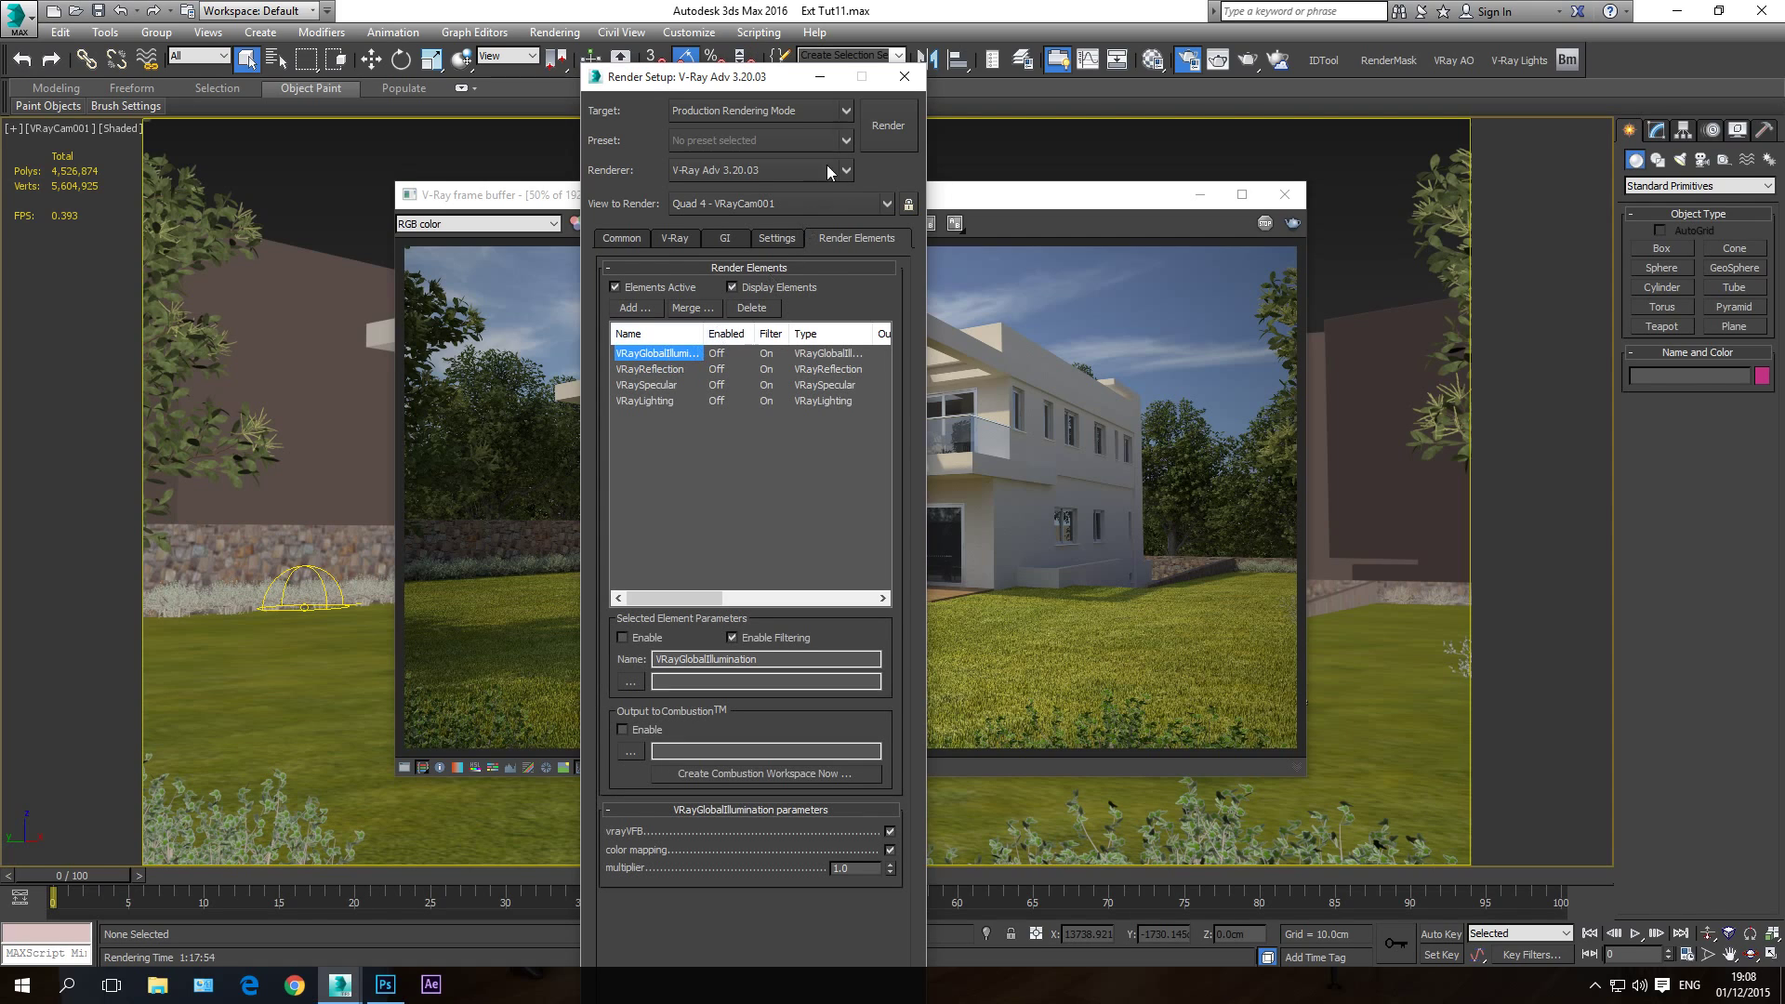
left_click(904, 76)
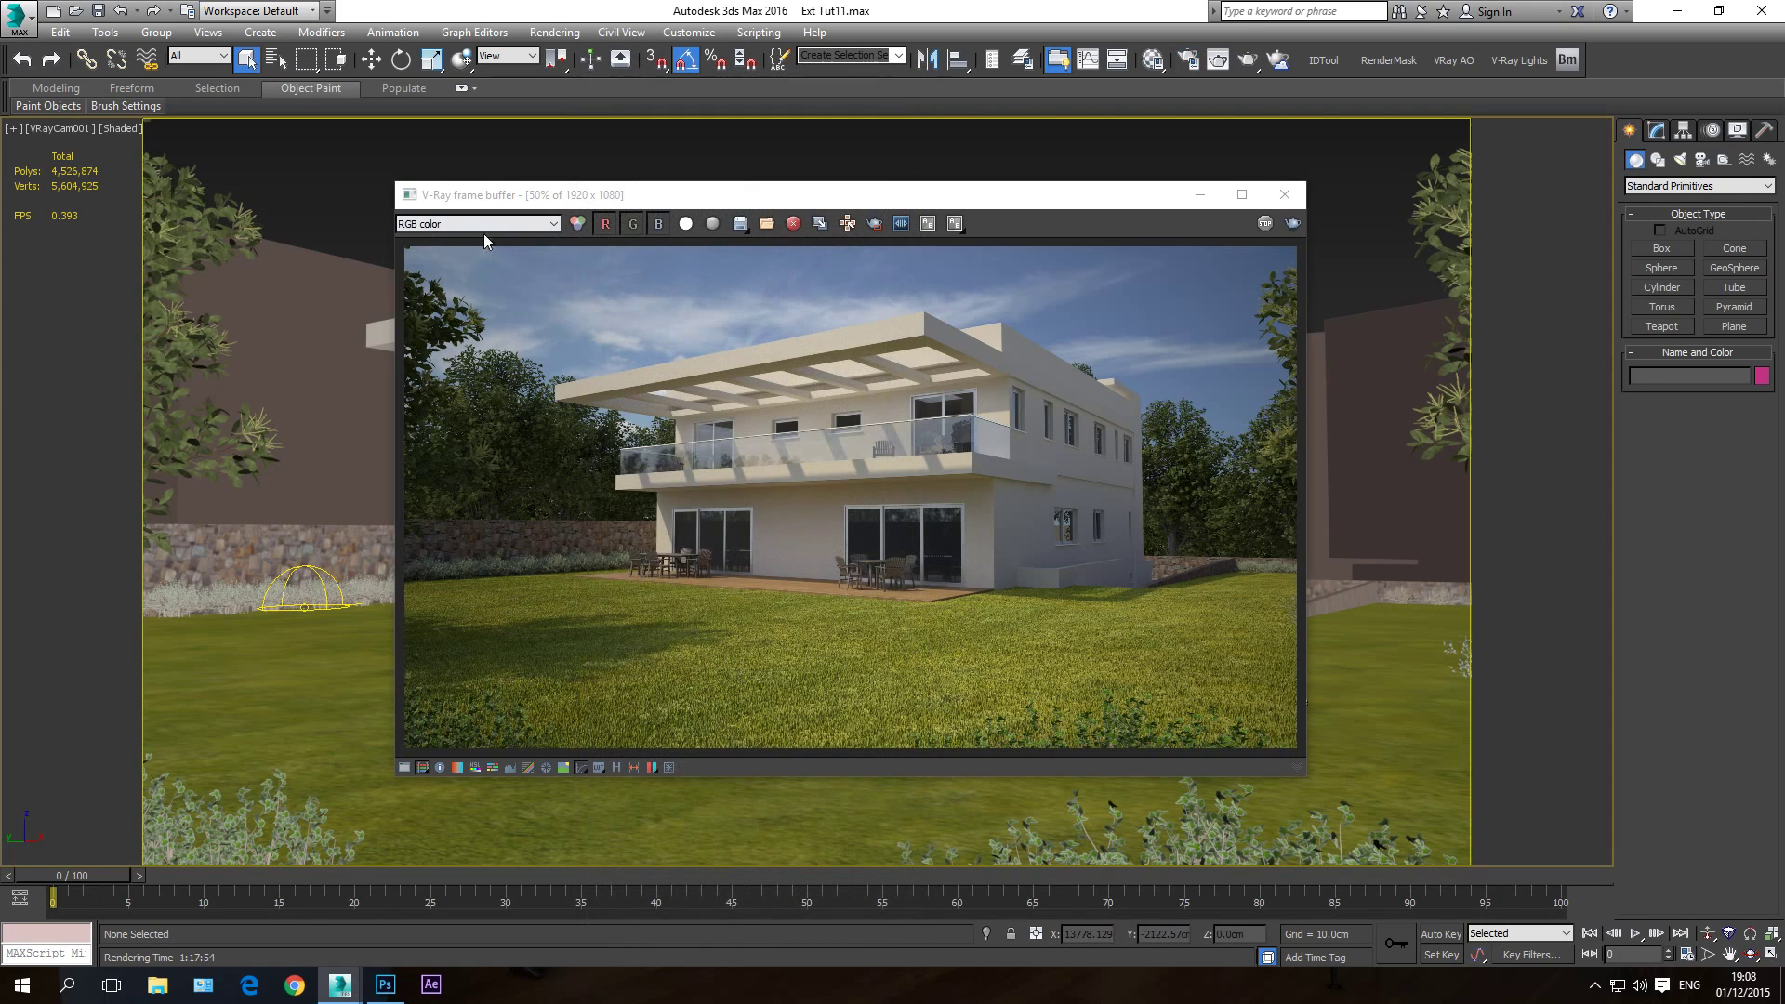
Step: View the VRayLighting, VRaySpecular, VRayReflection and VRayGlobalIllumination channels in the V-Ray frame buffer, finishing on RGB color
left_click(500, 226)
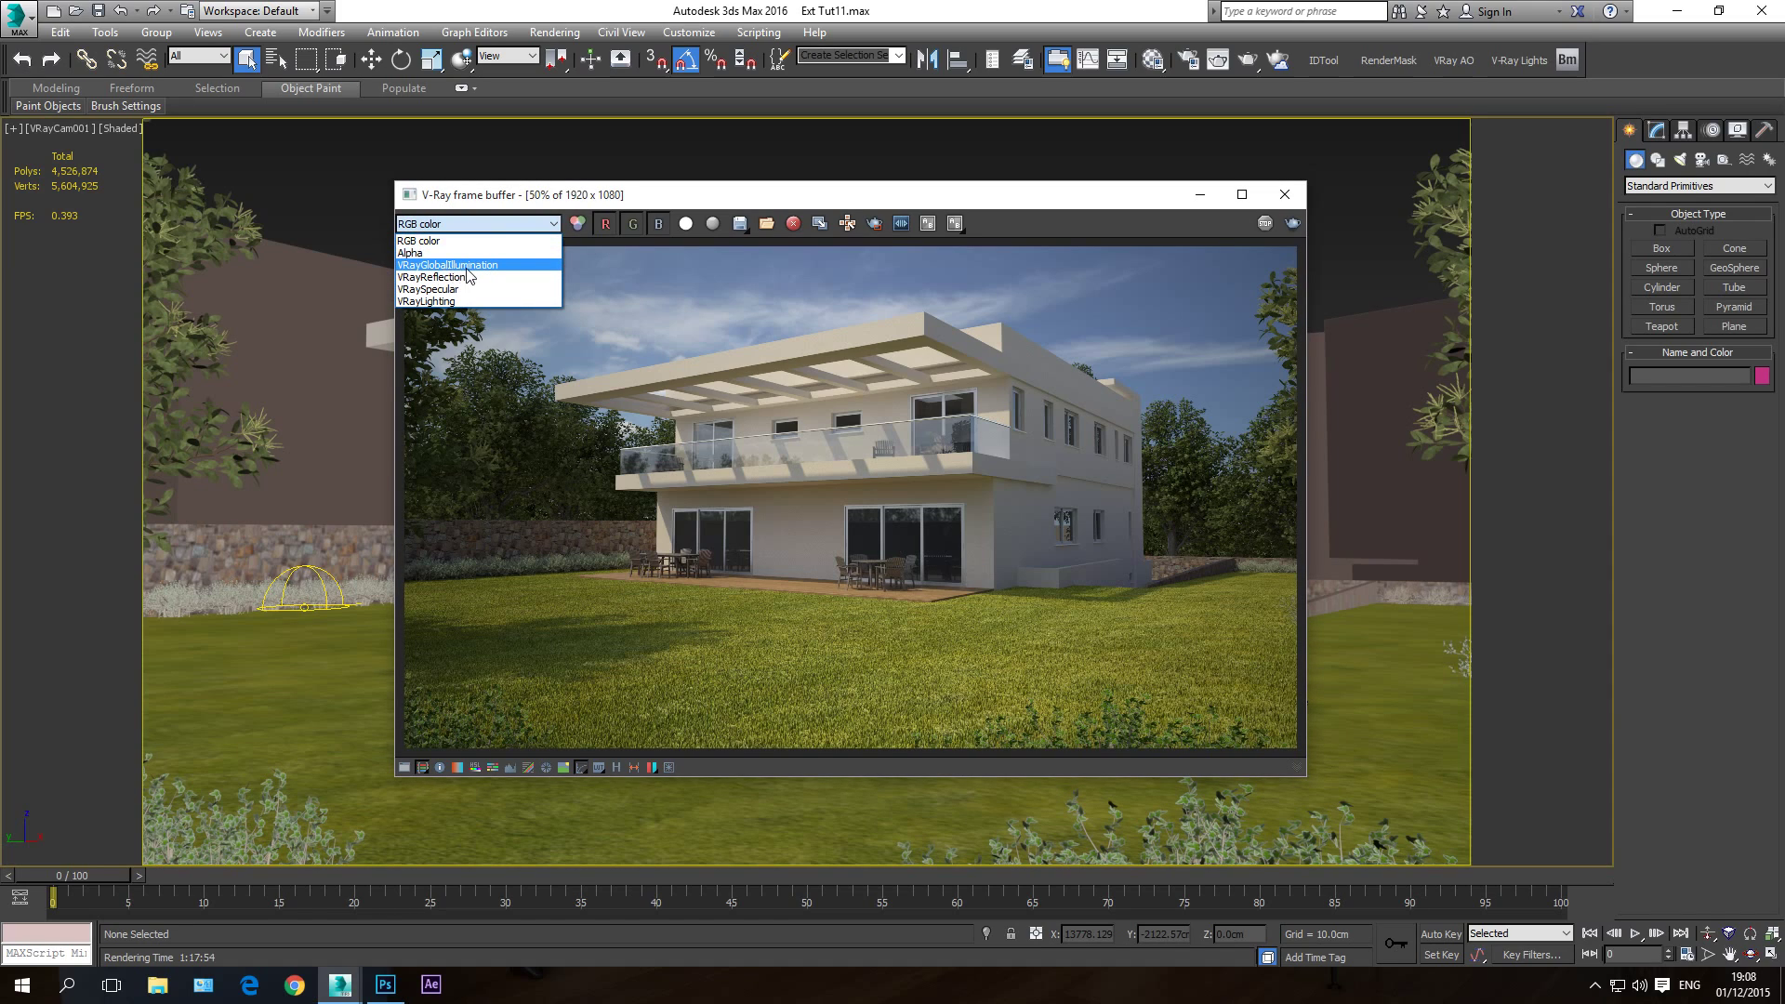
left_click(443, 302)
left_click(467, 226)
left_click(455, 289)
left_click(466, 226)
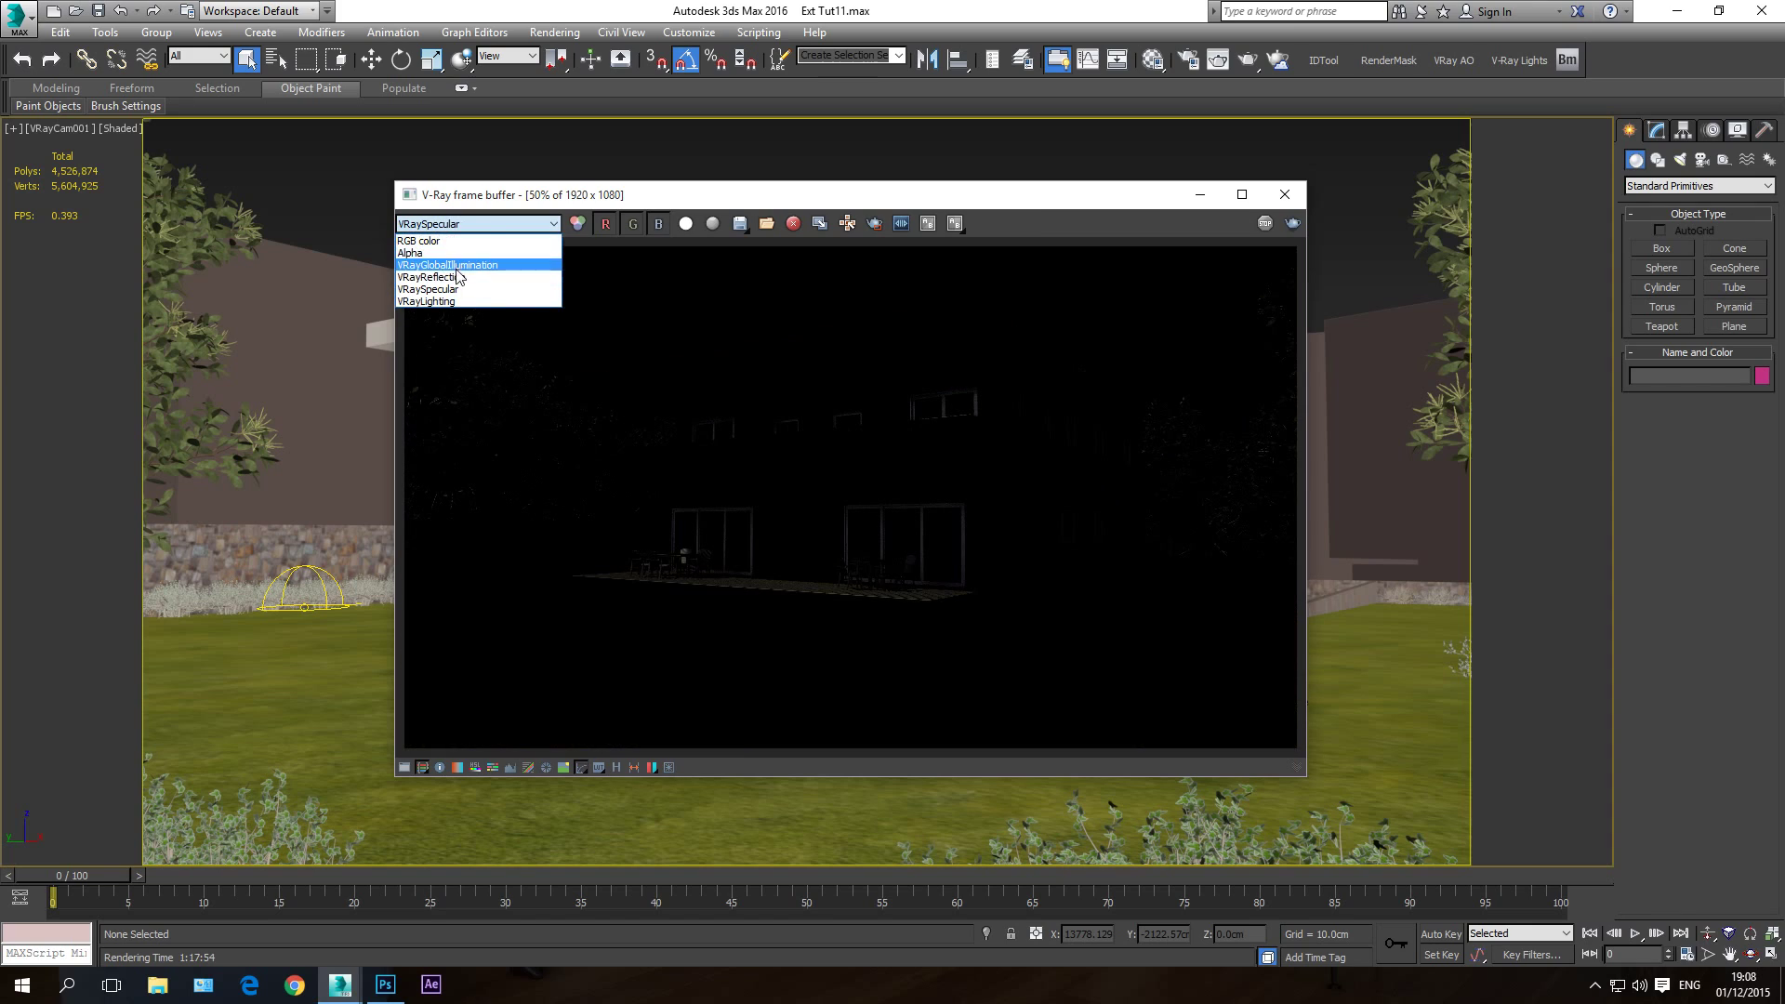
left_click(459, 276)
left_click(475, 226)
left_click(455, 265)
left_click(477, 226)
left_click(462, 242)
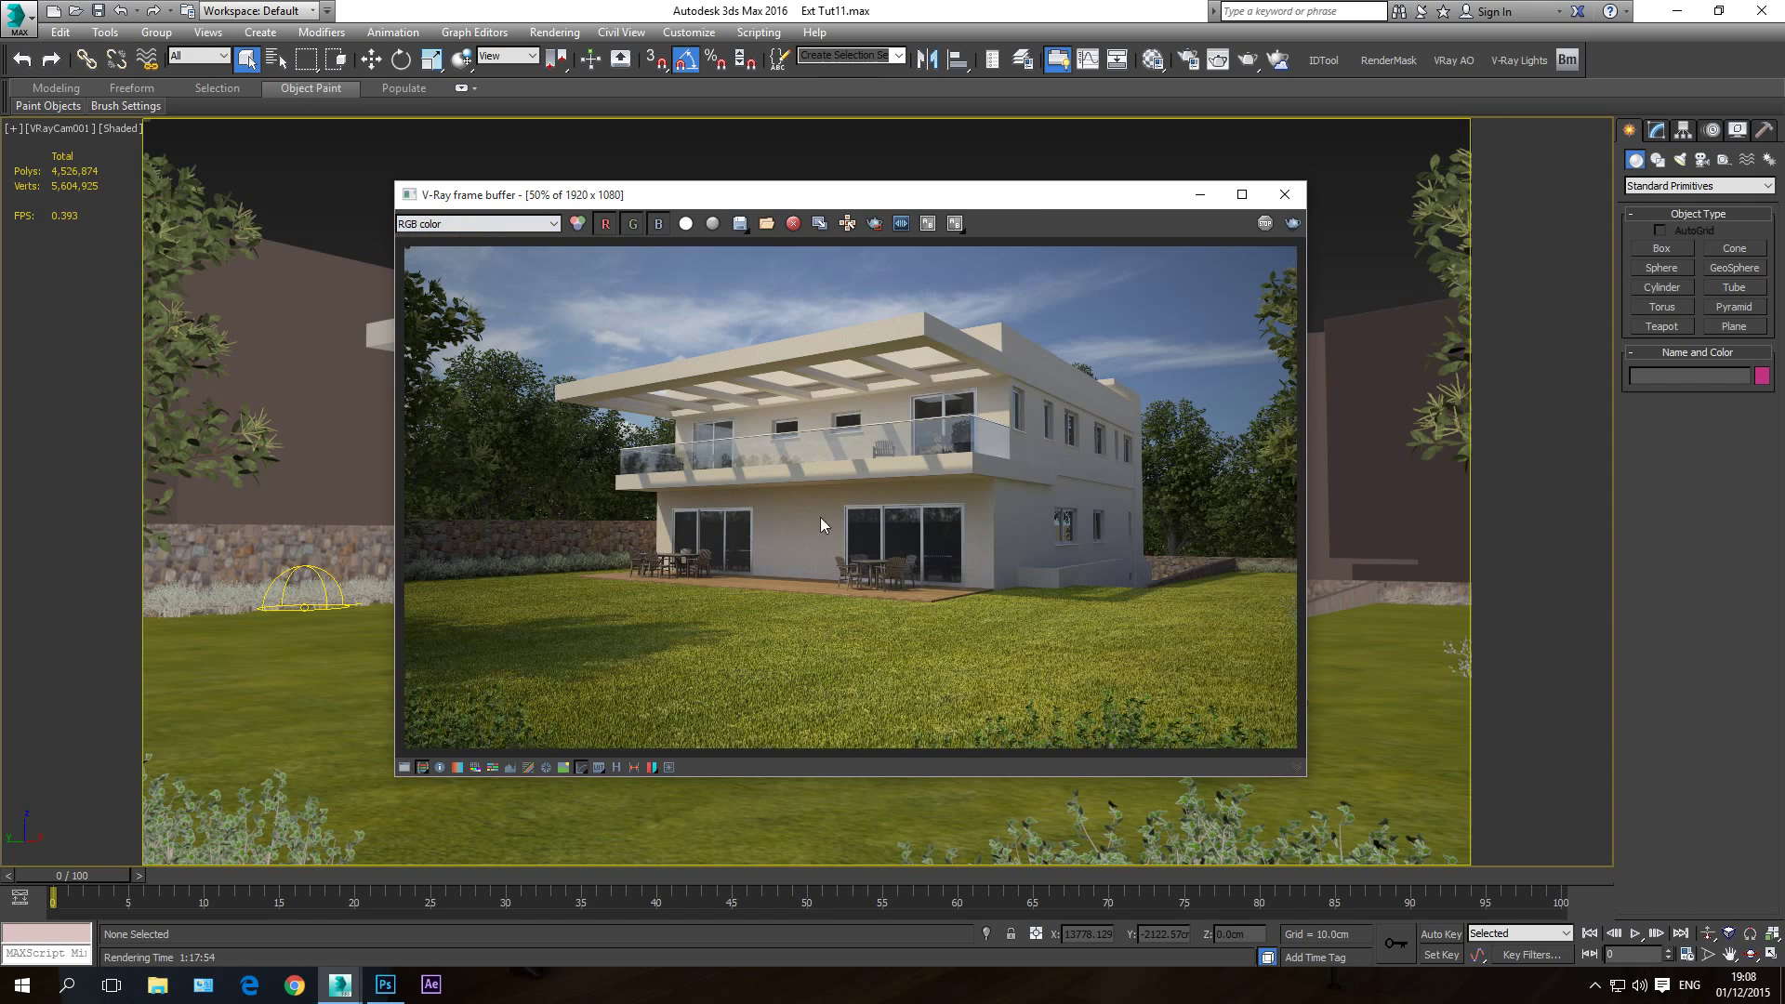
left_click(452, 225)
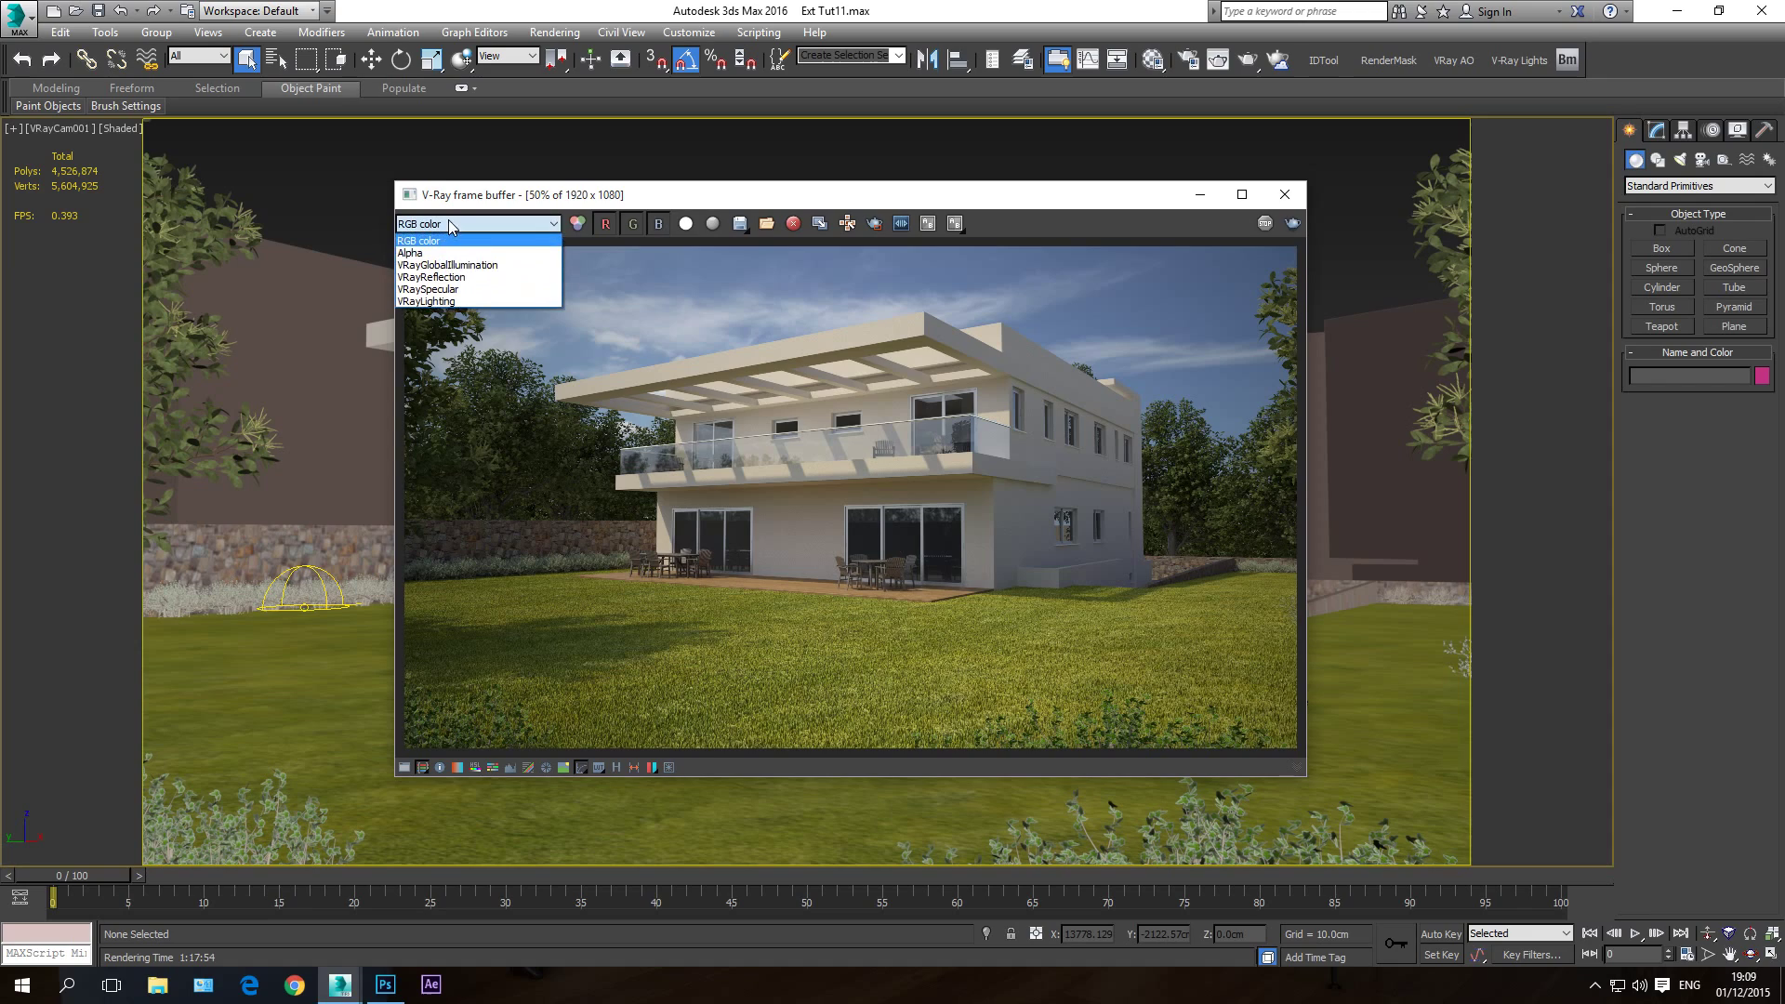
left_click(470, 226)
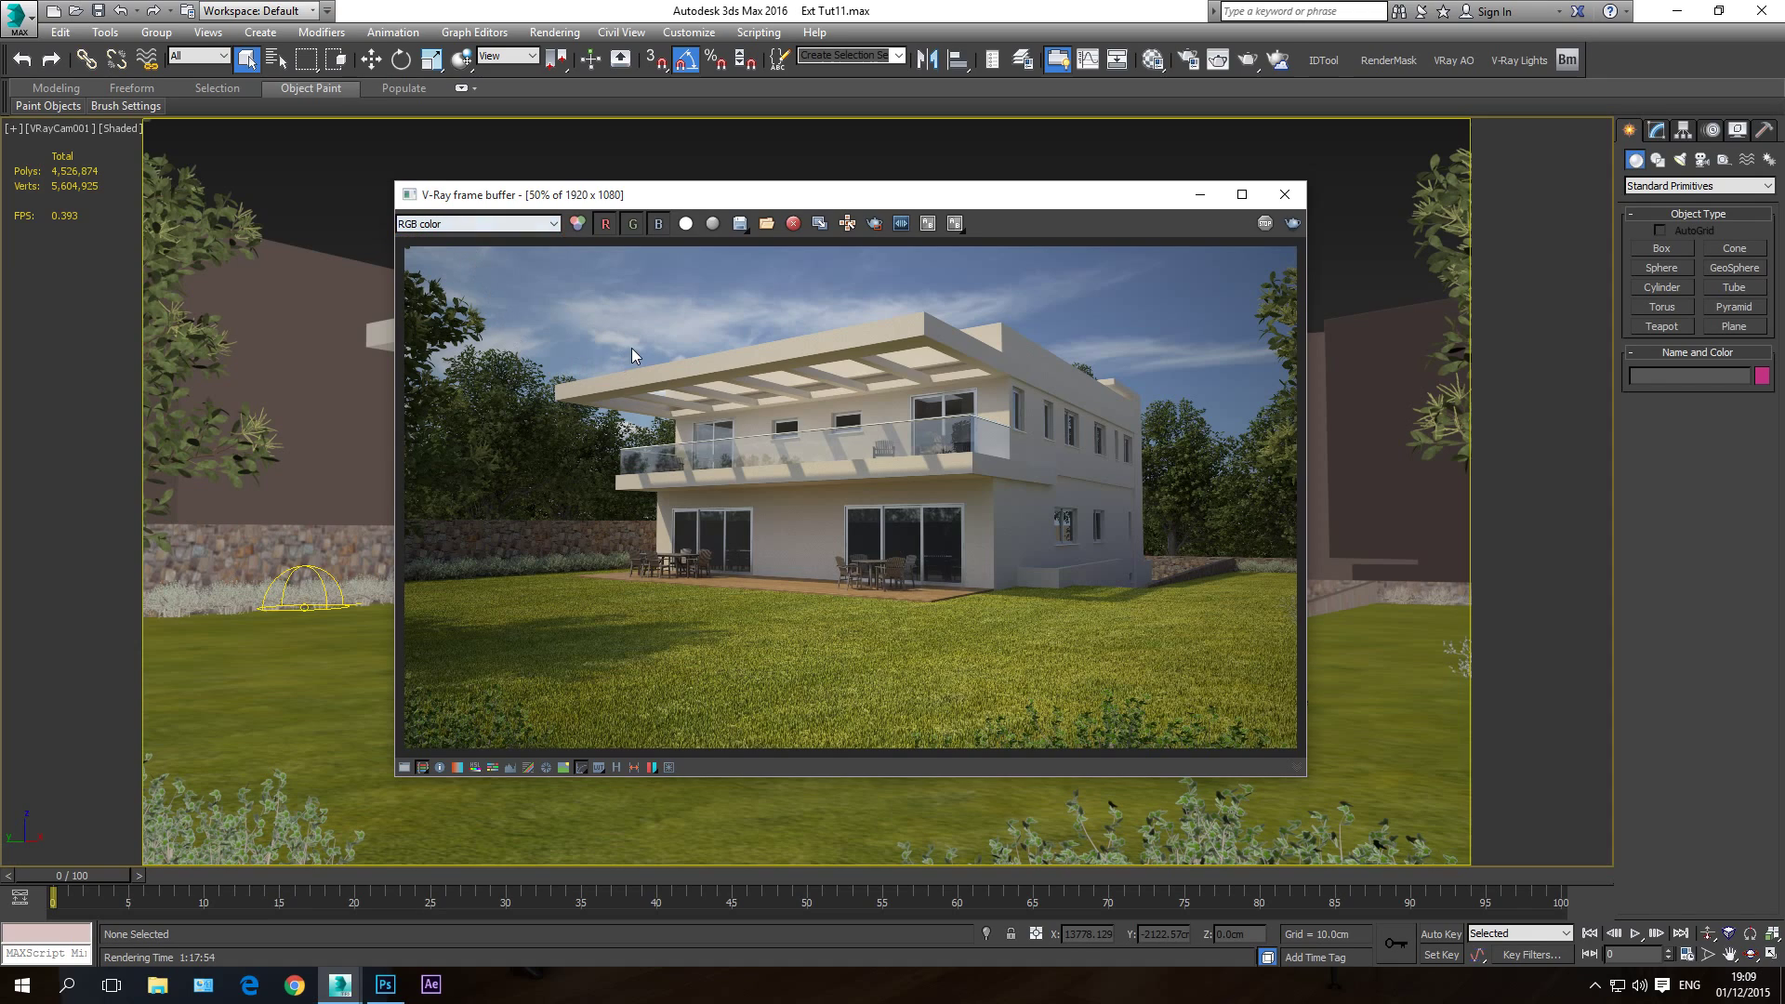
Step: Examine the saved channel images in the Renders folder through the save-all-channels-to-separate-files dialog, without saving anything
left_click(741, 229)
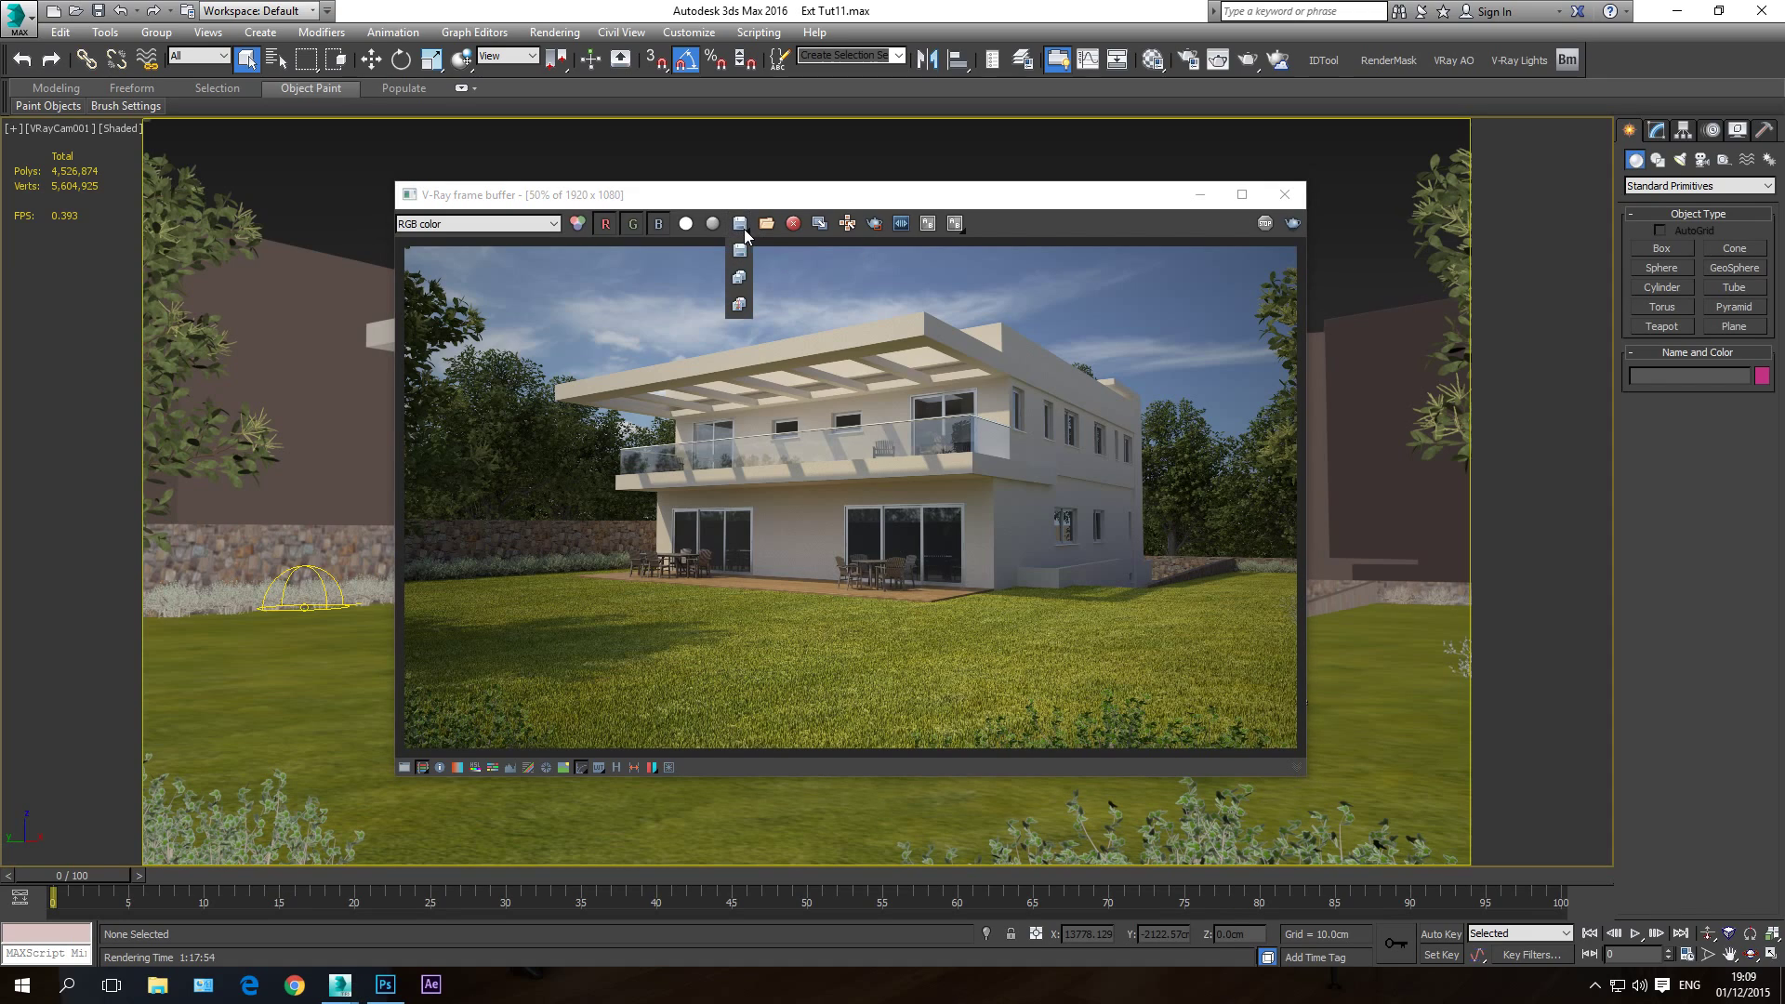
left_click(739, 282)
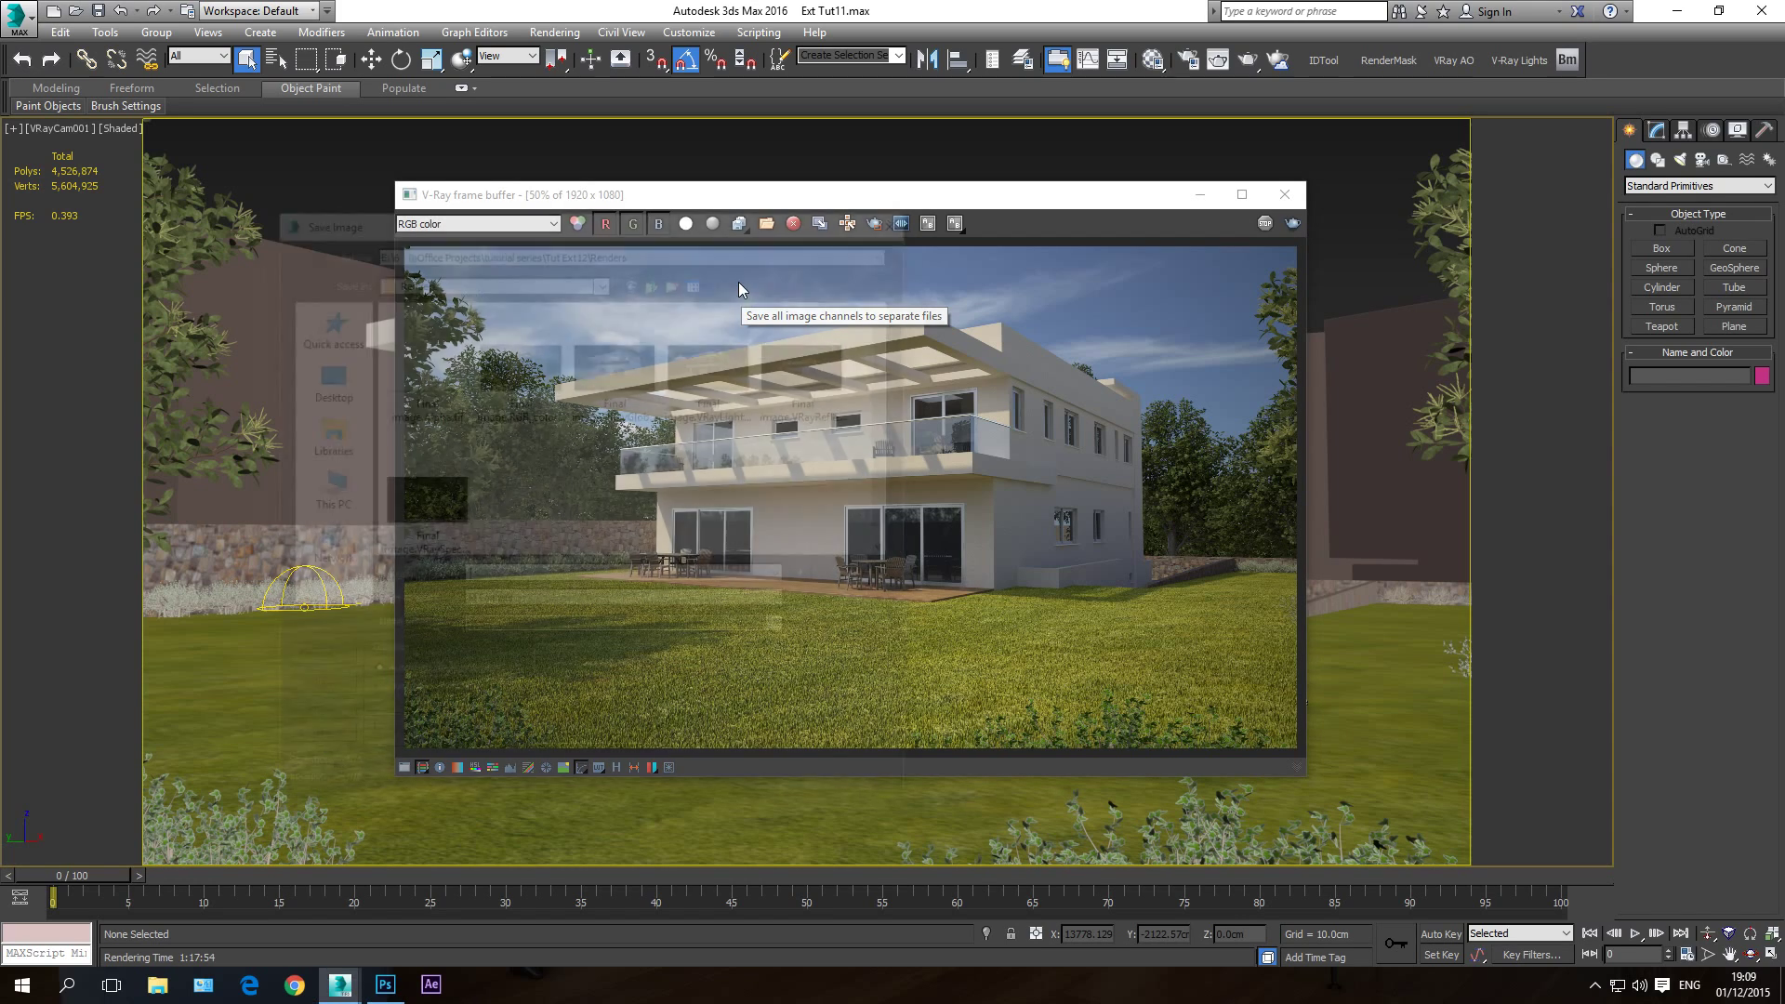
left_click(535, 604)
left_click(637, 572)
left_click(727, 567)
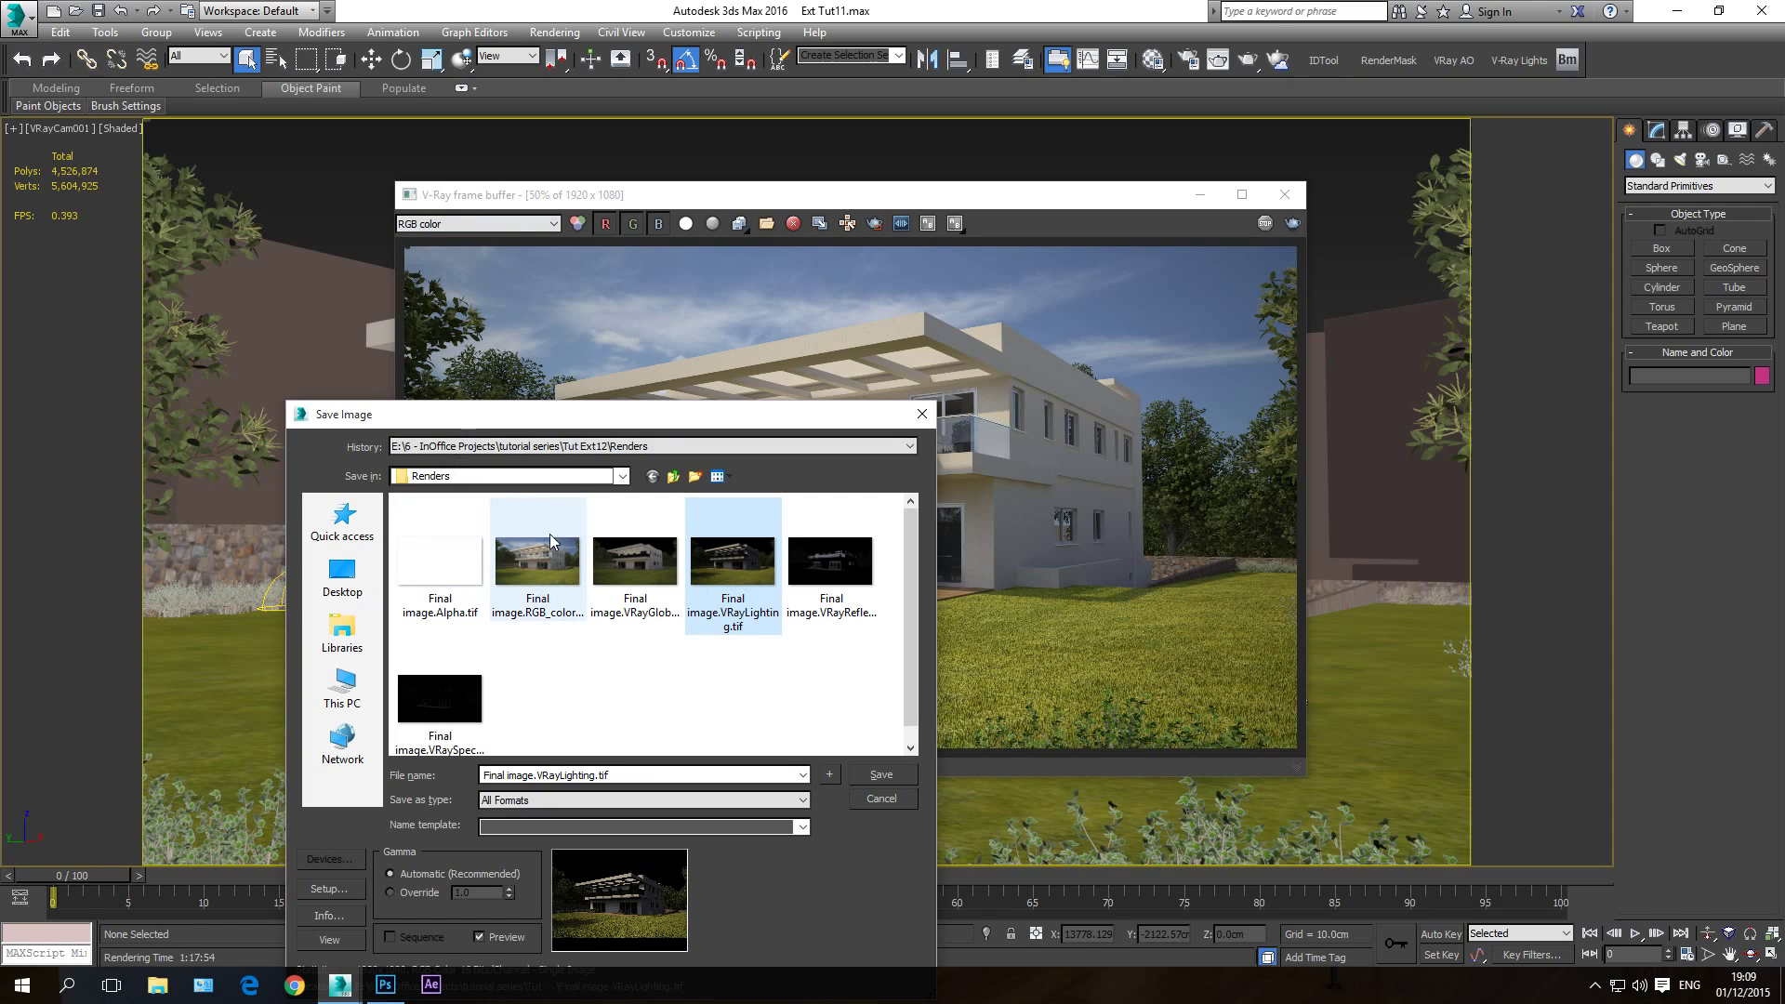
left_click(541, 561)
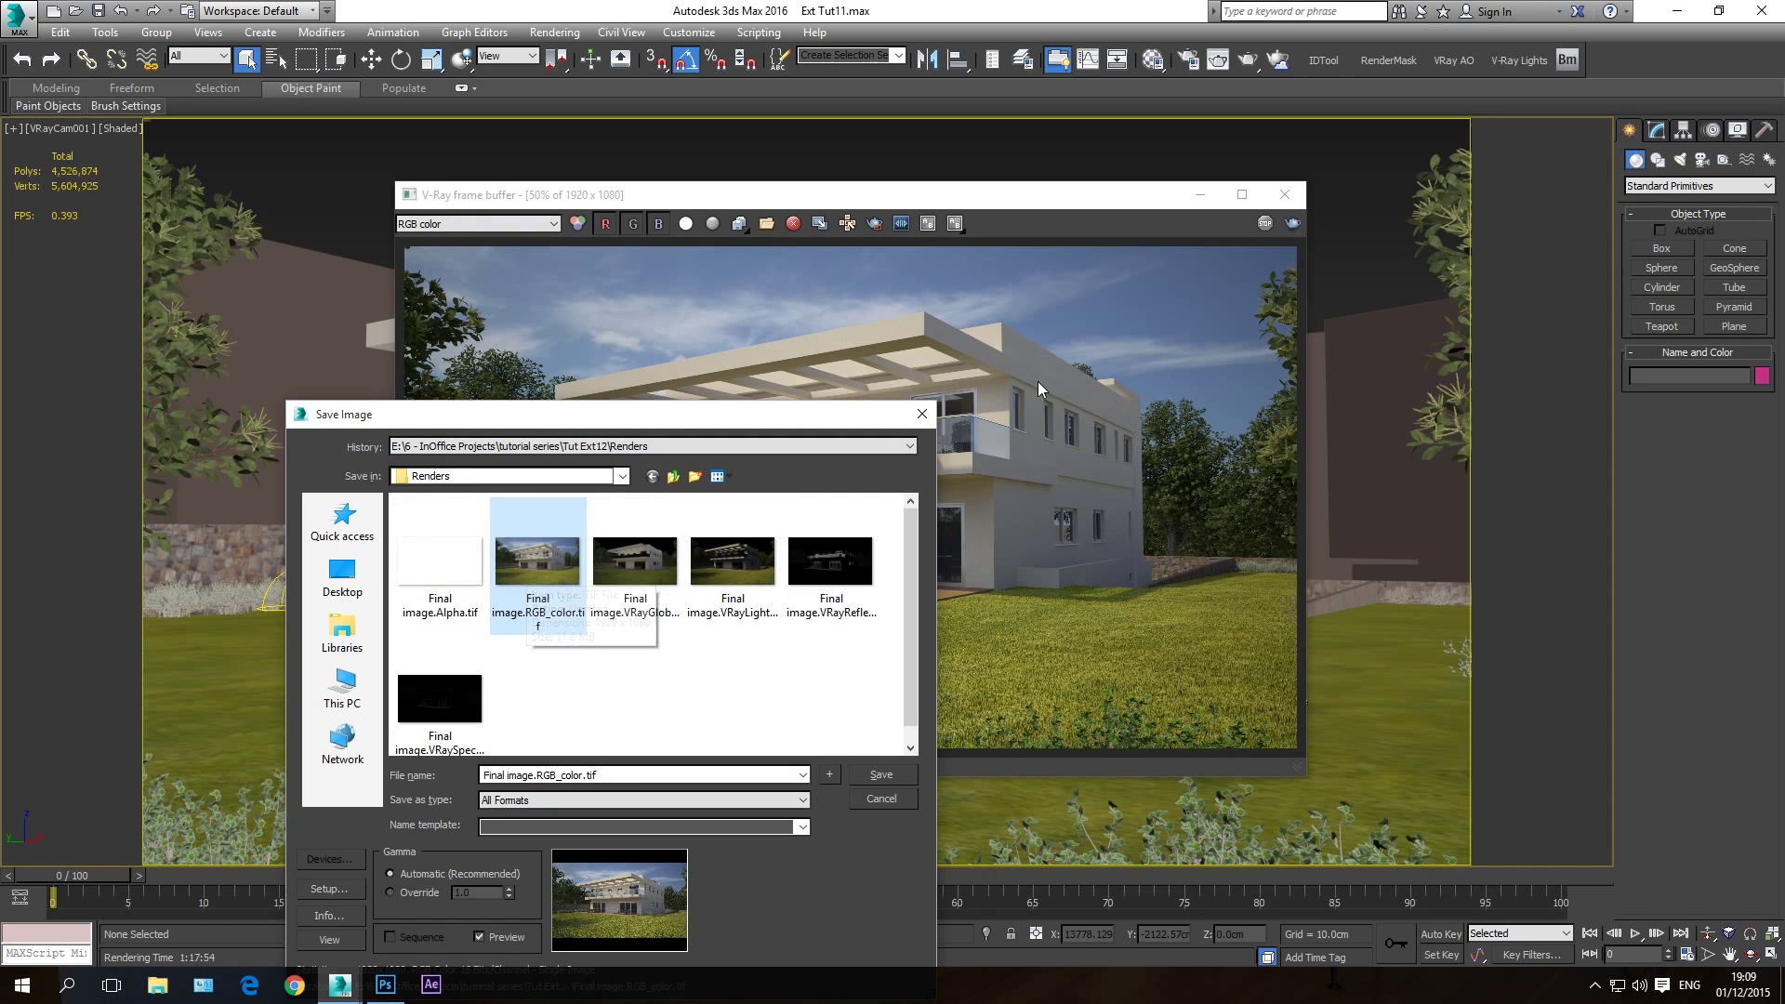
left_click(626, 575)
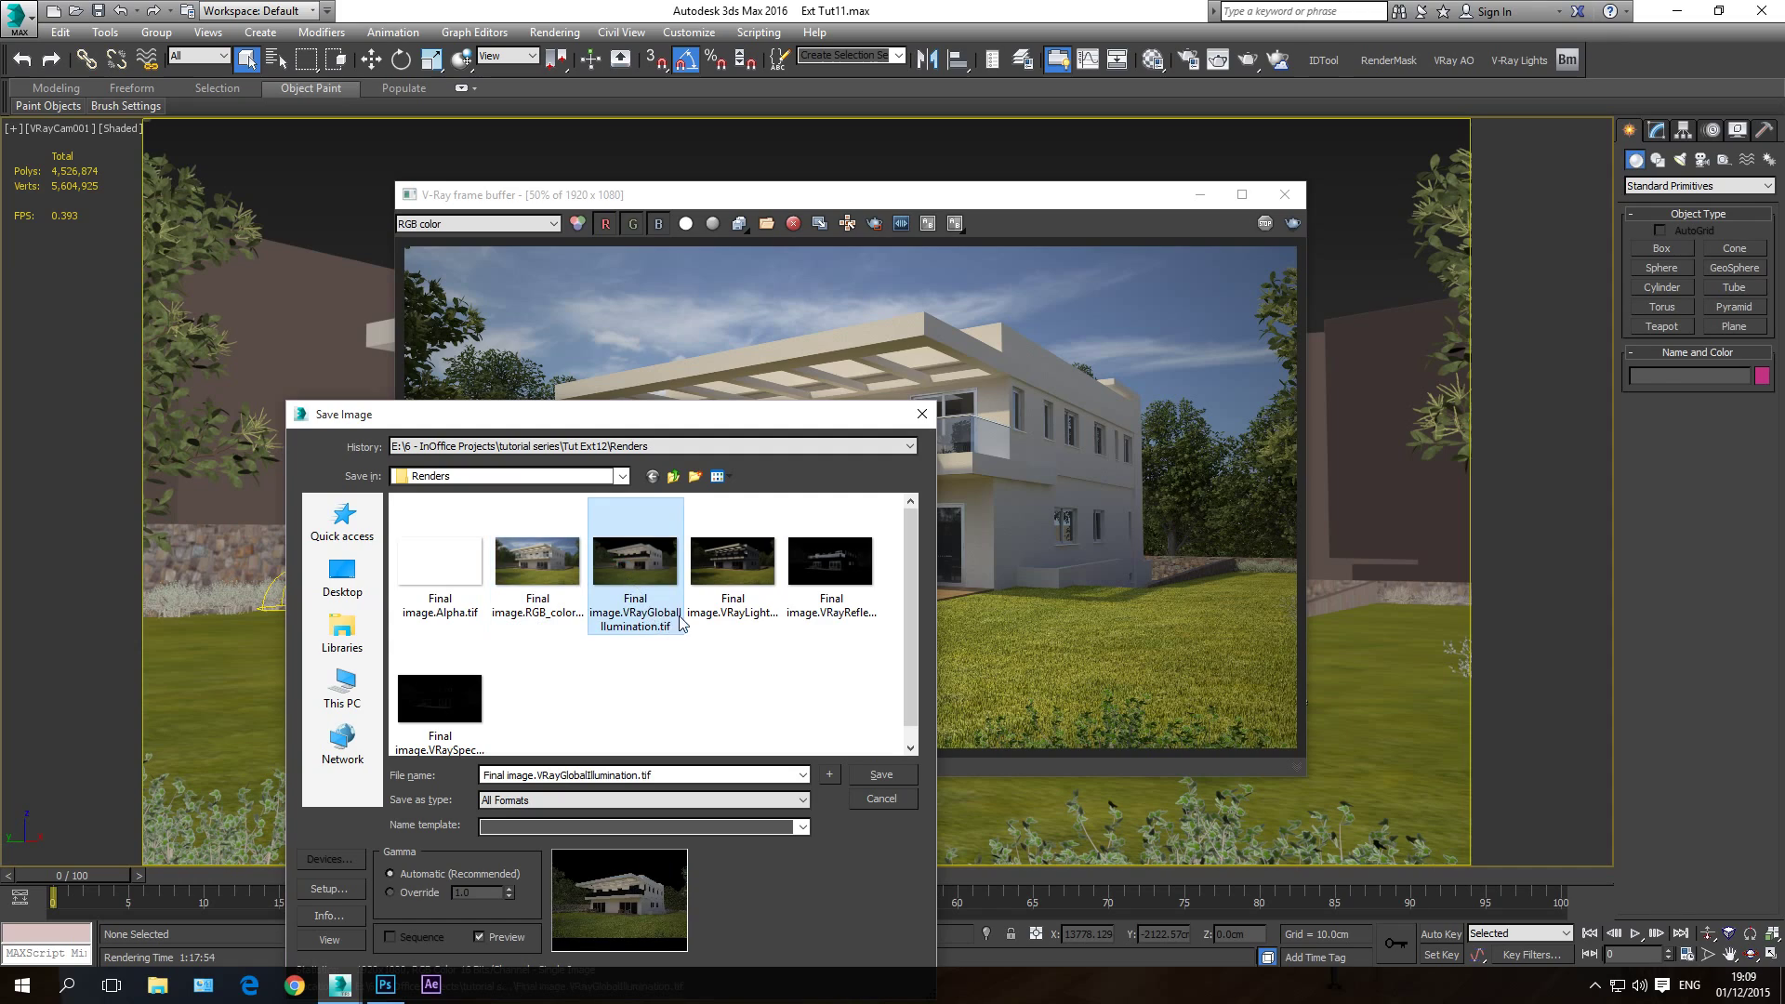
left_click(742, 582)
left_click(811, 577)
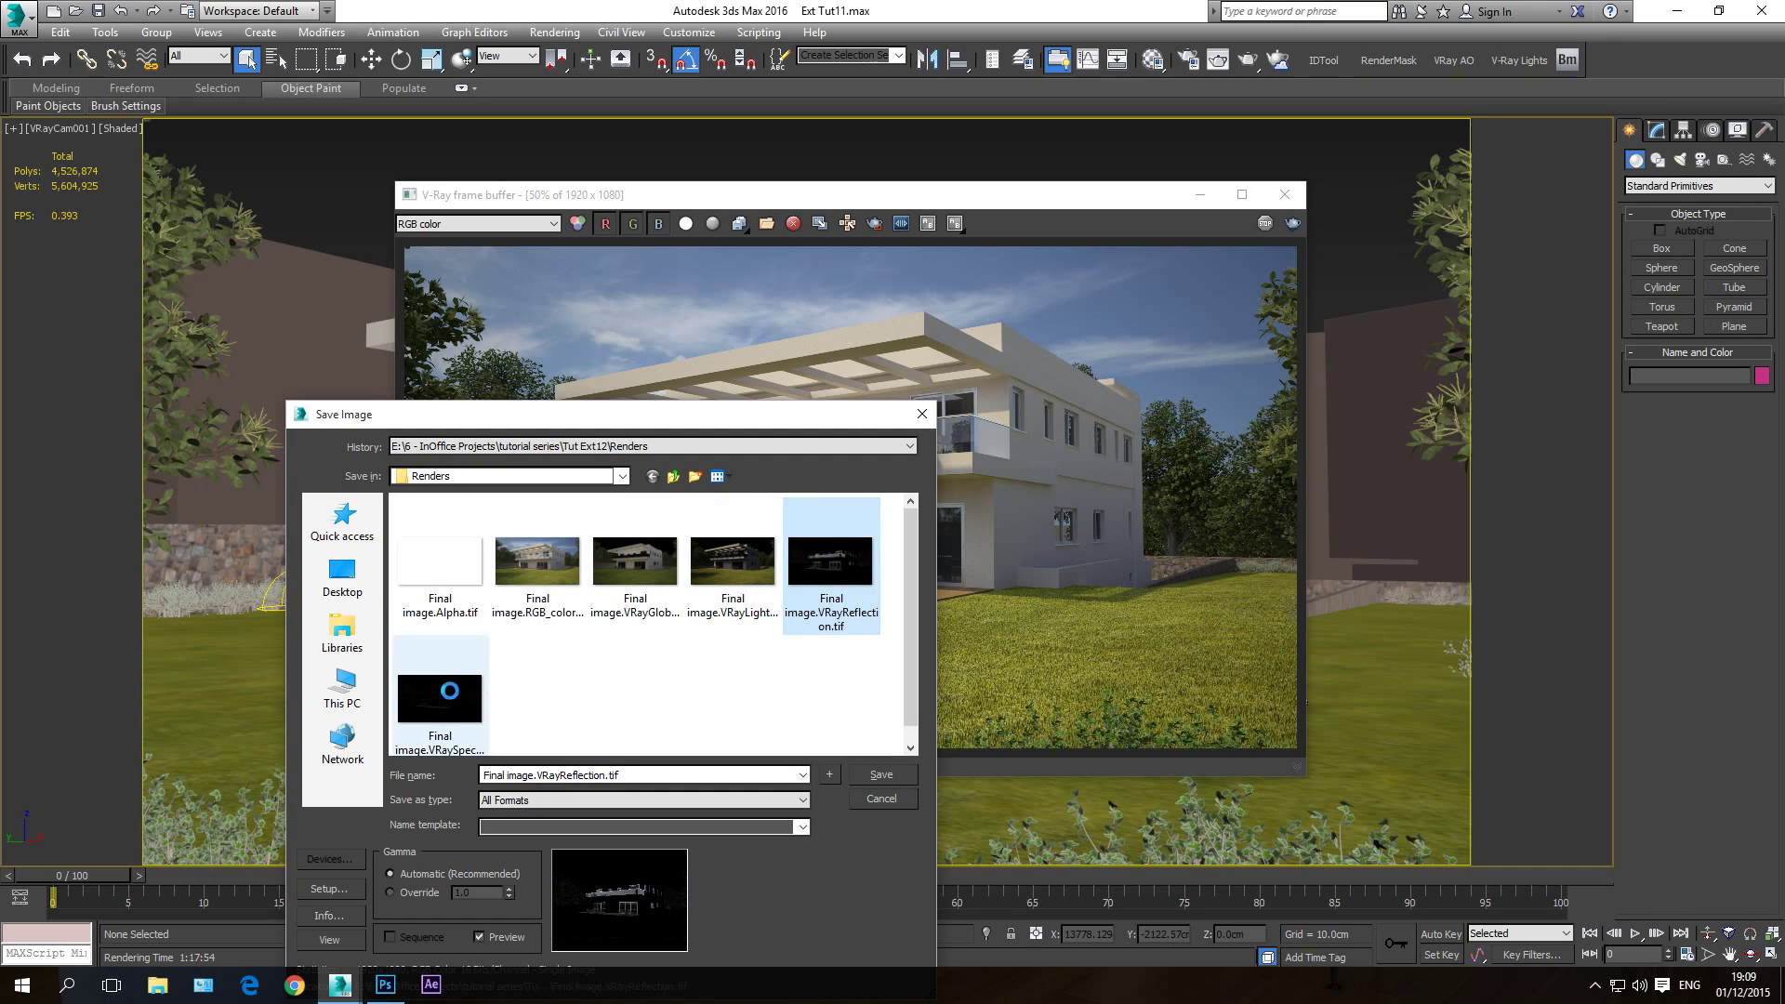
left_click(470, 697)
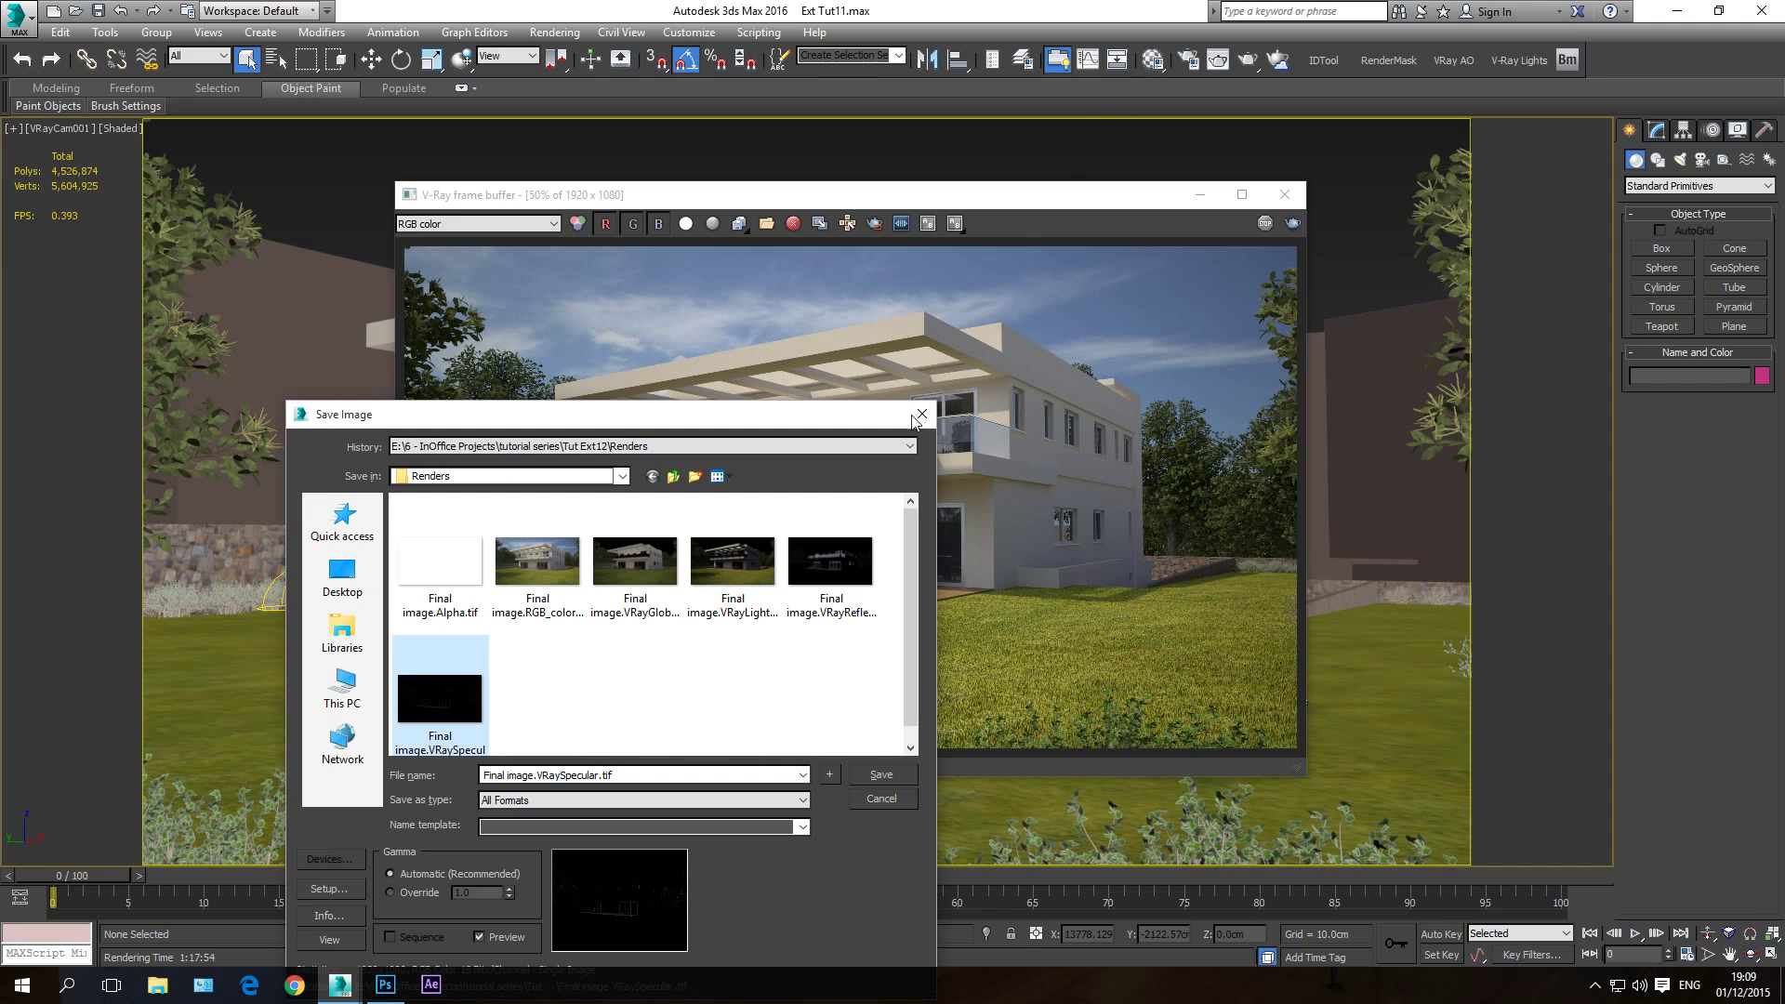
left_click(924, 417)
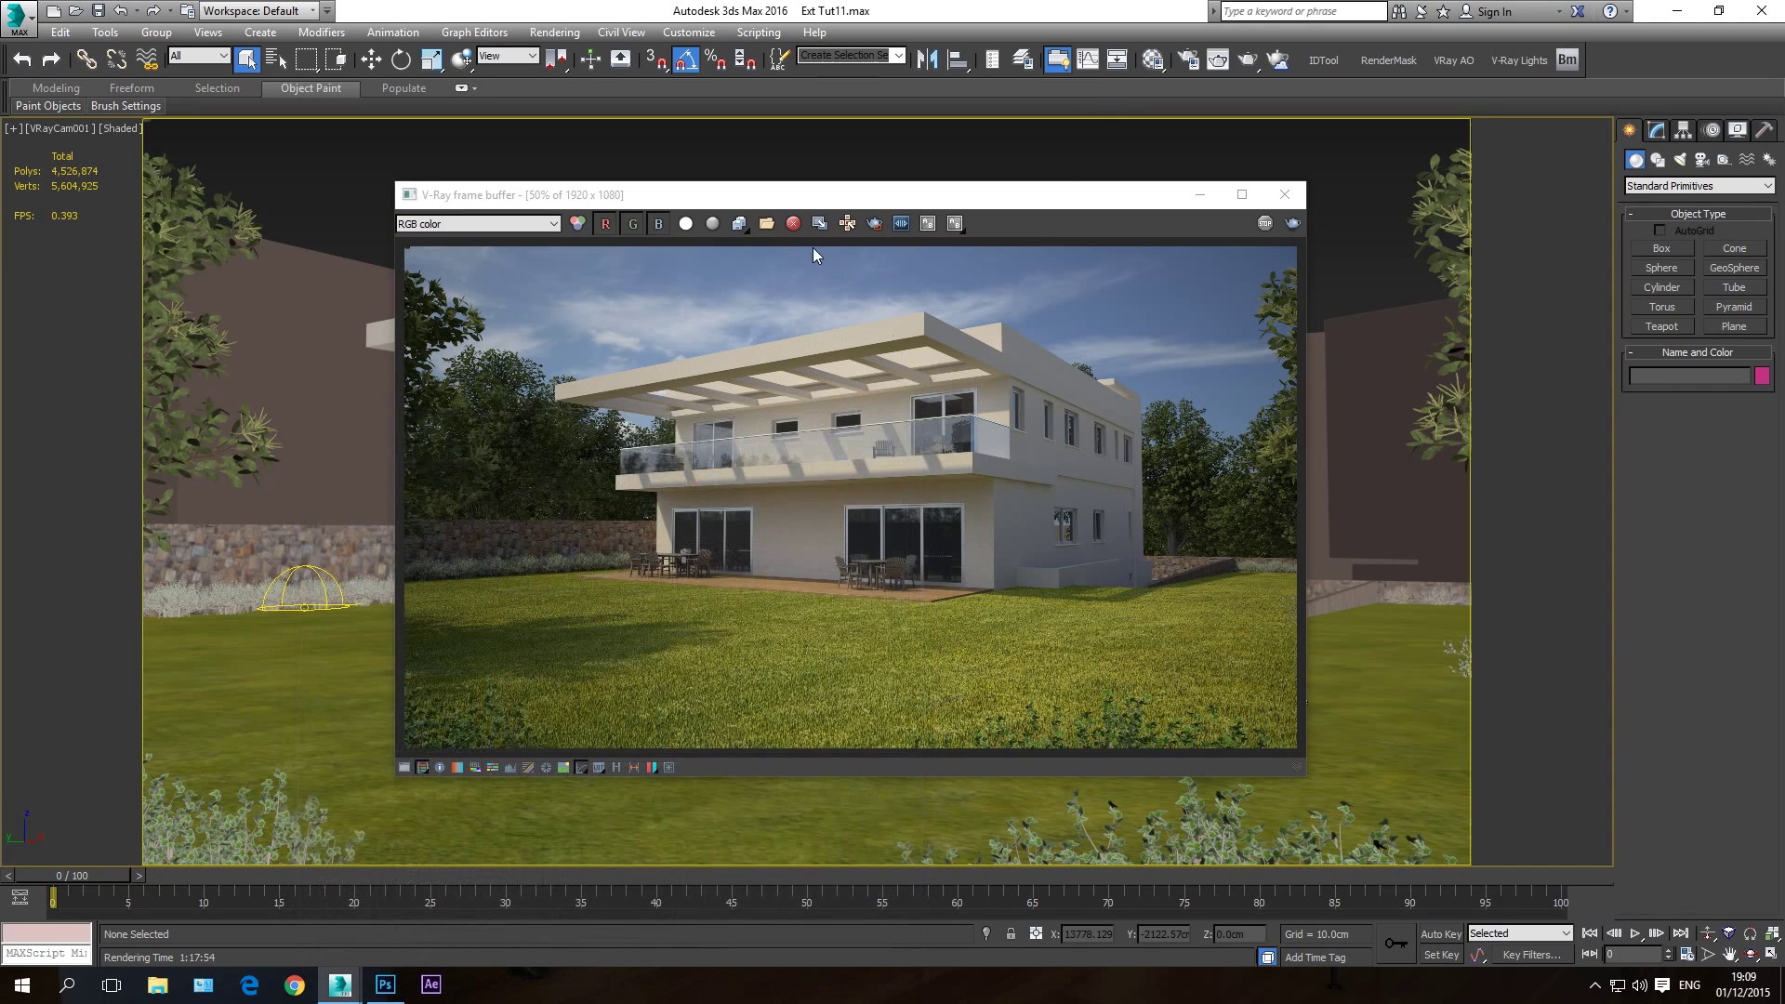
left_click(740, 231)
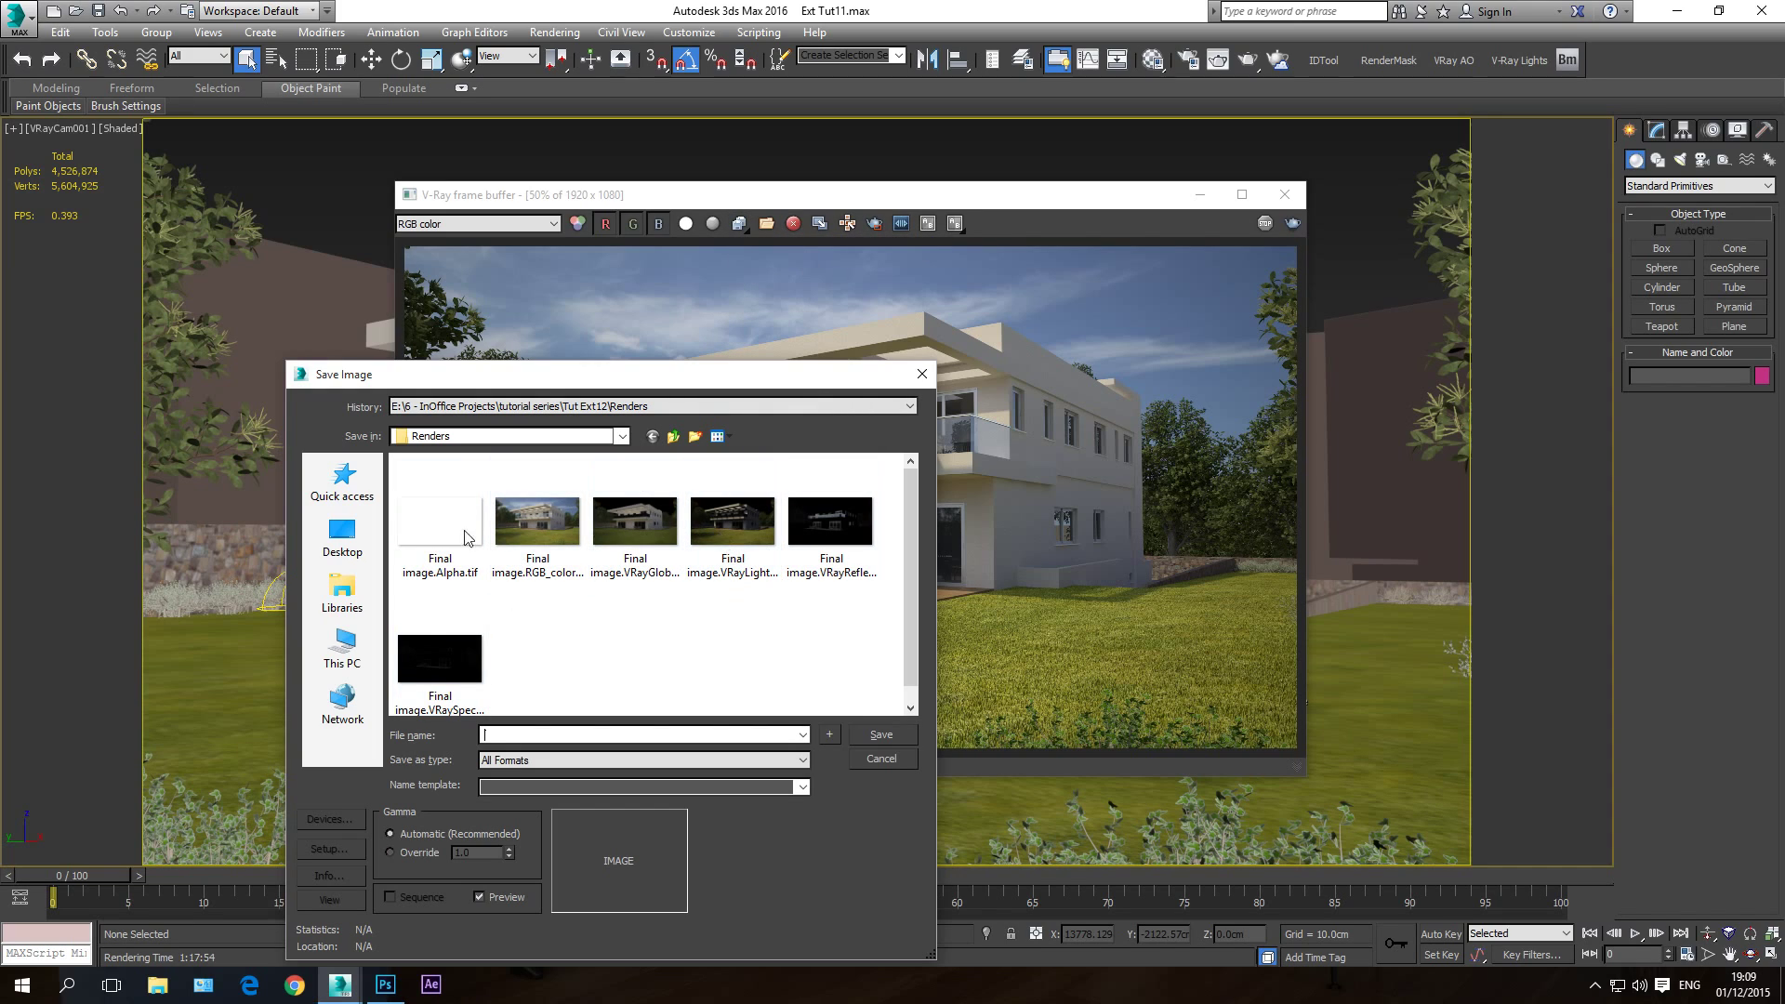
left_click(882, 759)
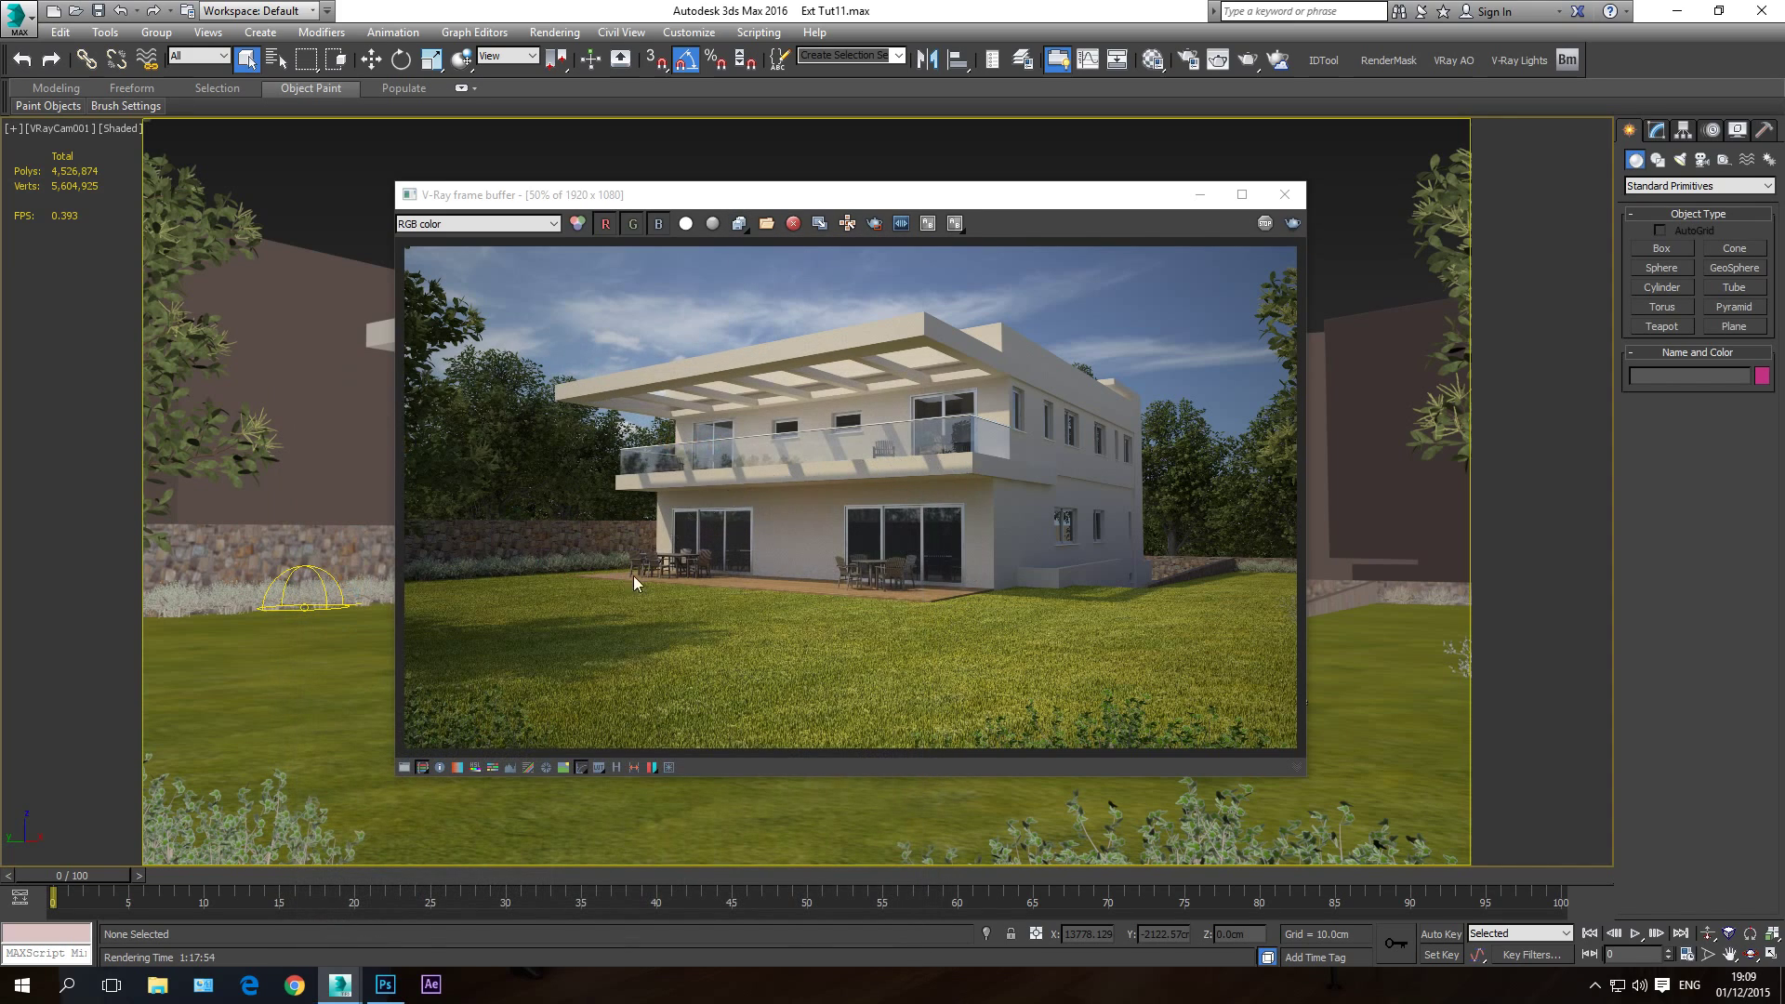
Step: Switch to Photoshop and open the RGB_color, VRayGlobalIllumination, VRayLighting, VRayReflection and VRaySpecular TIFFs from the Renders folder
left_click(385, 985)
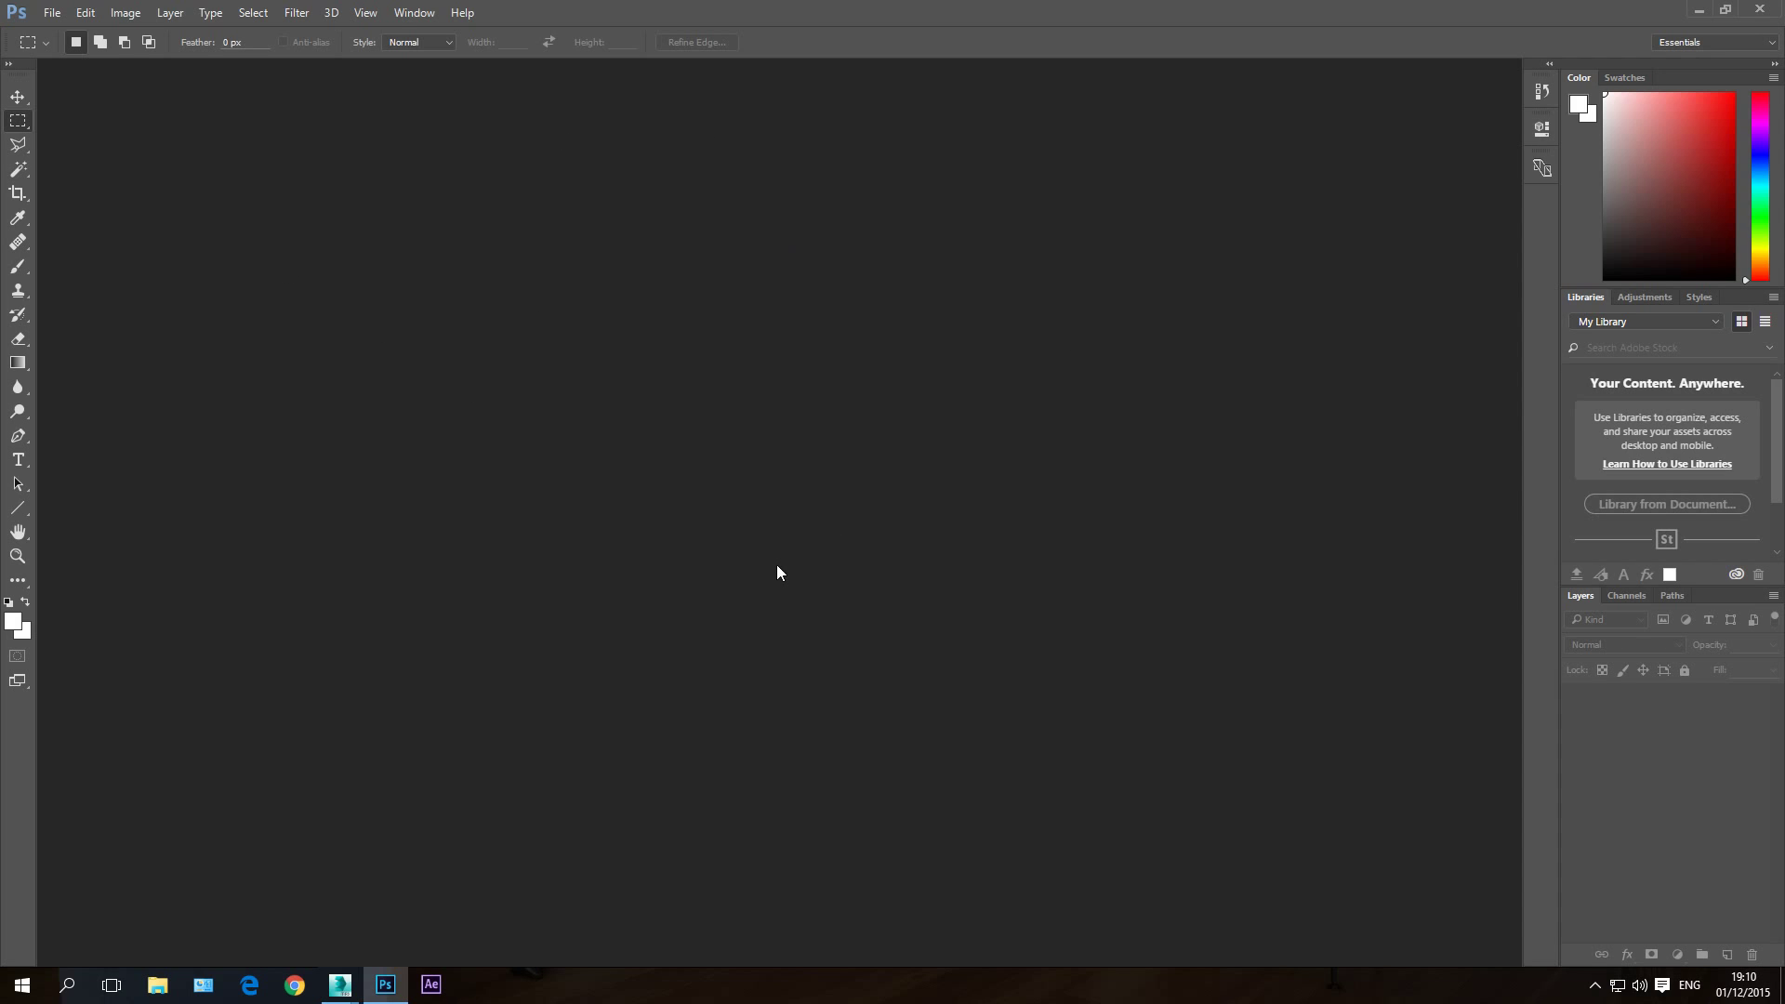
left_click(52, 13)
left_click(81, 55)
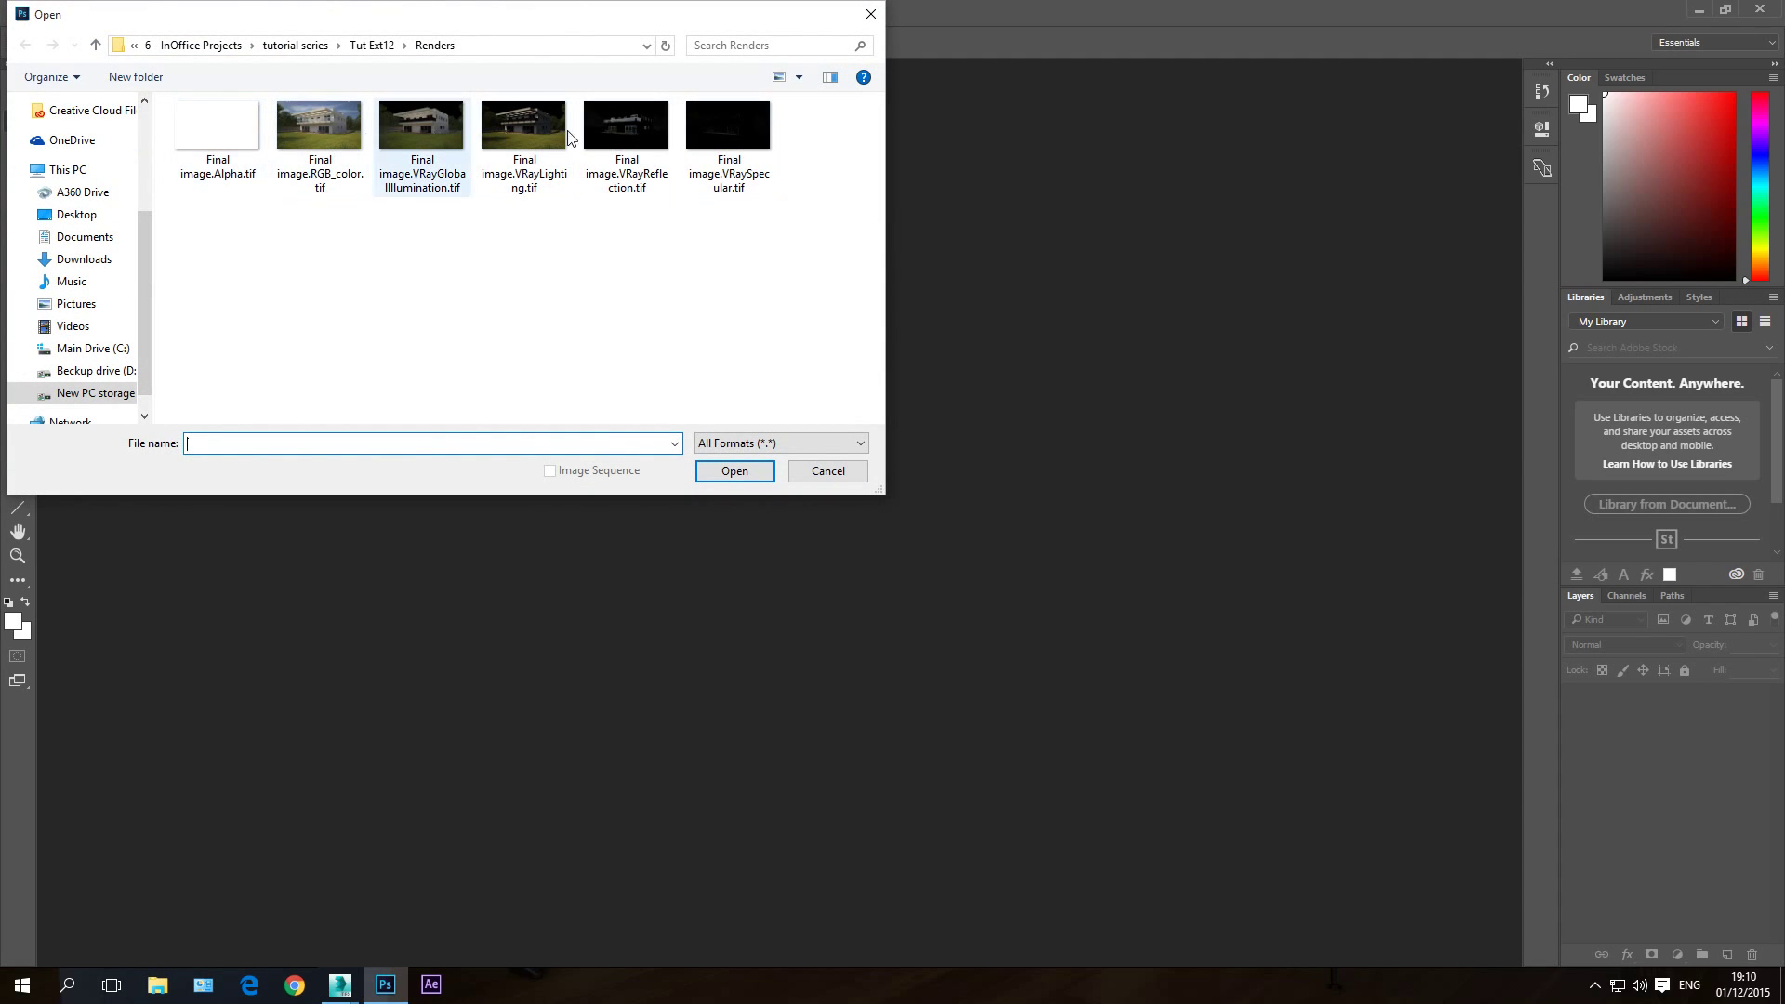
left_click_drag(775, 281, 327, 110)
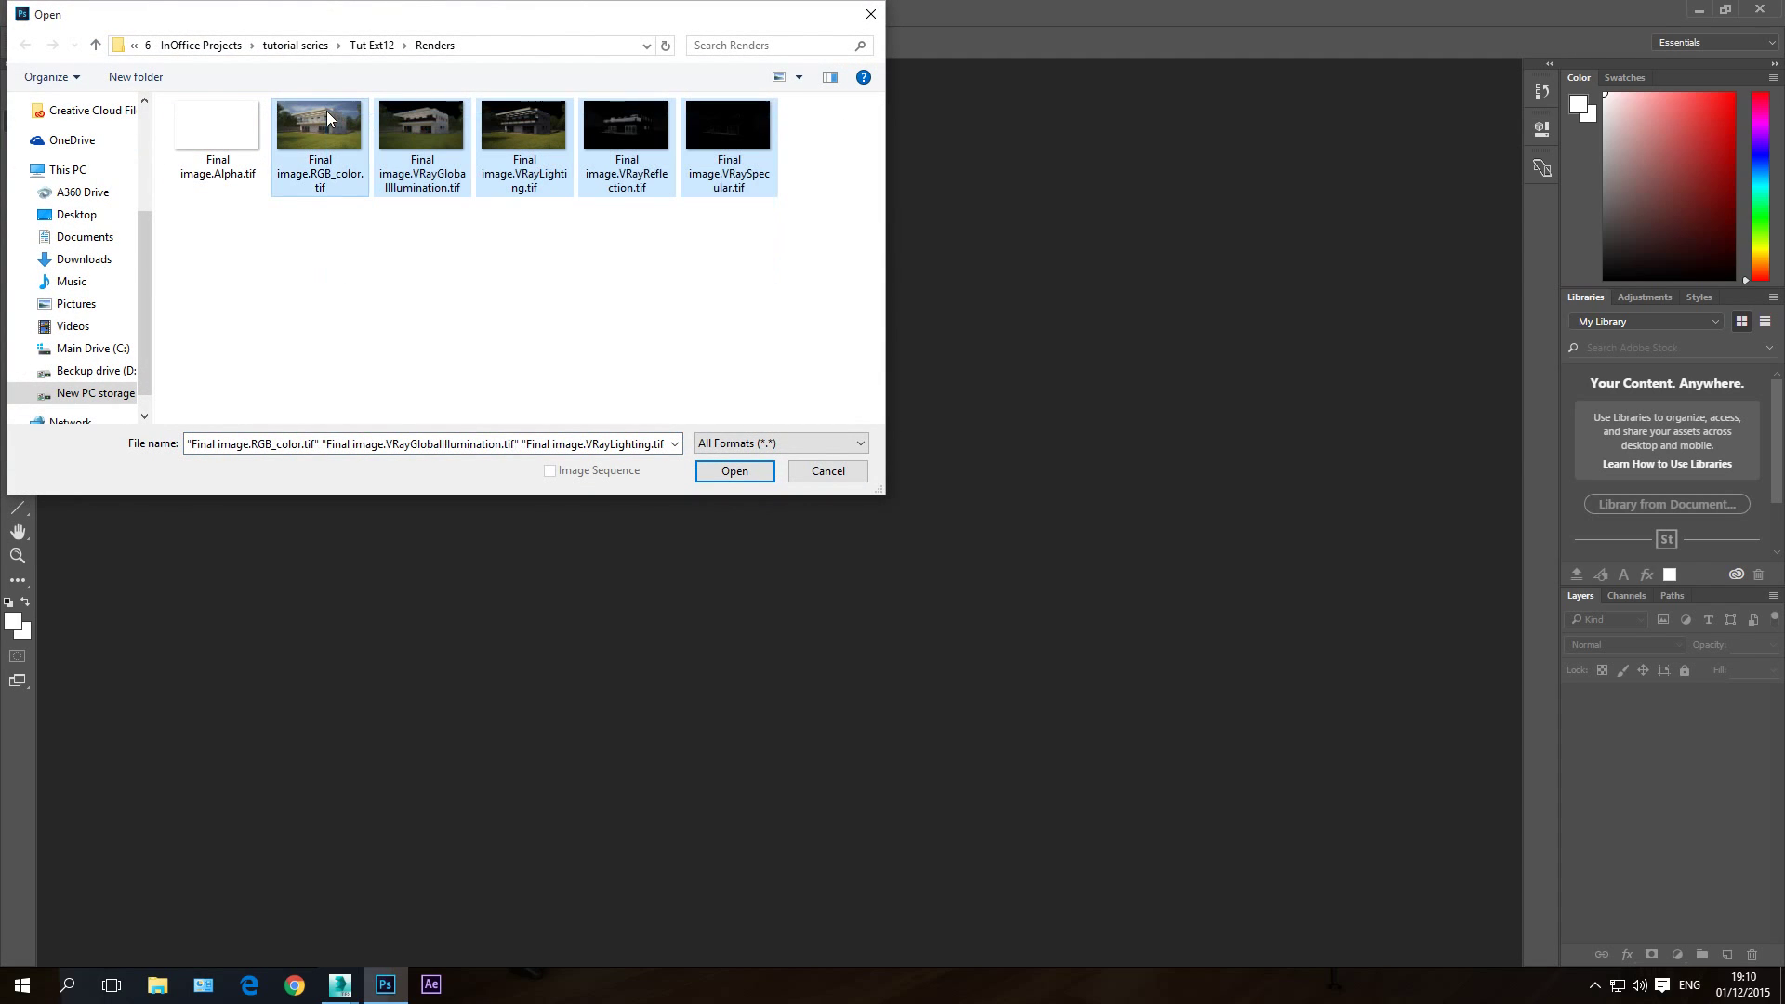
left_click(720, 472)
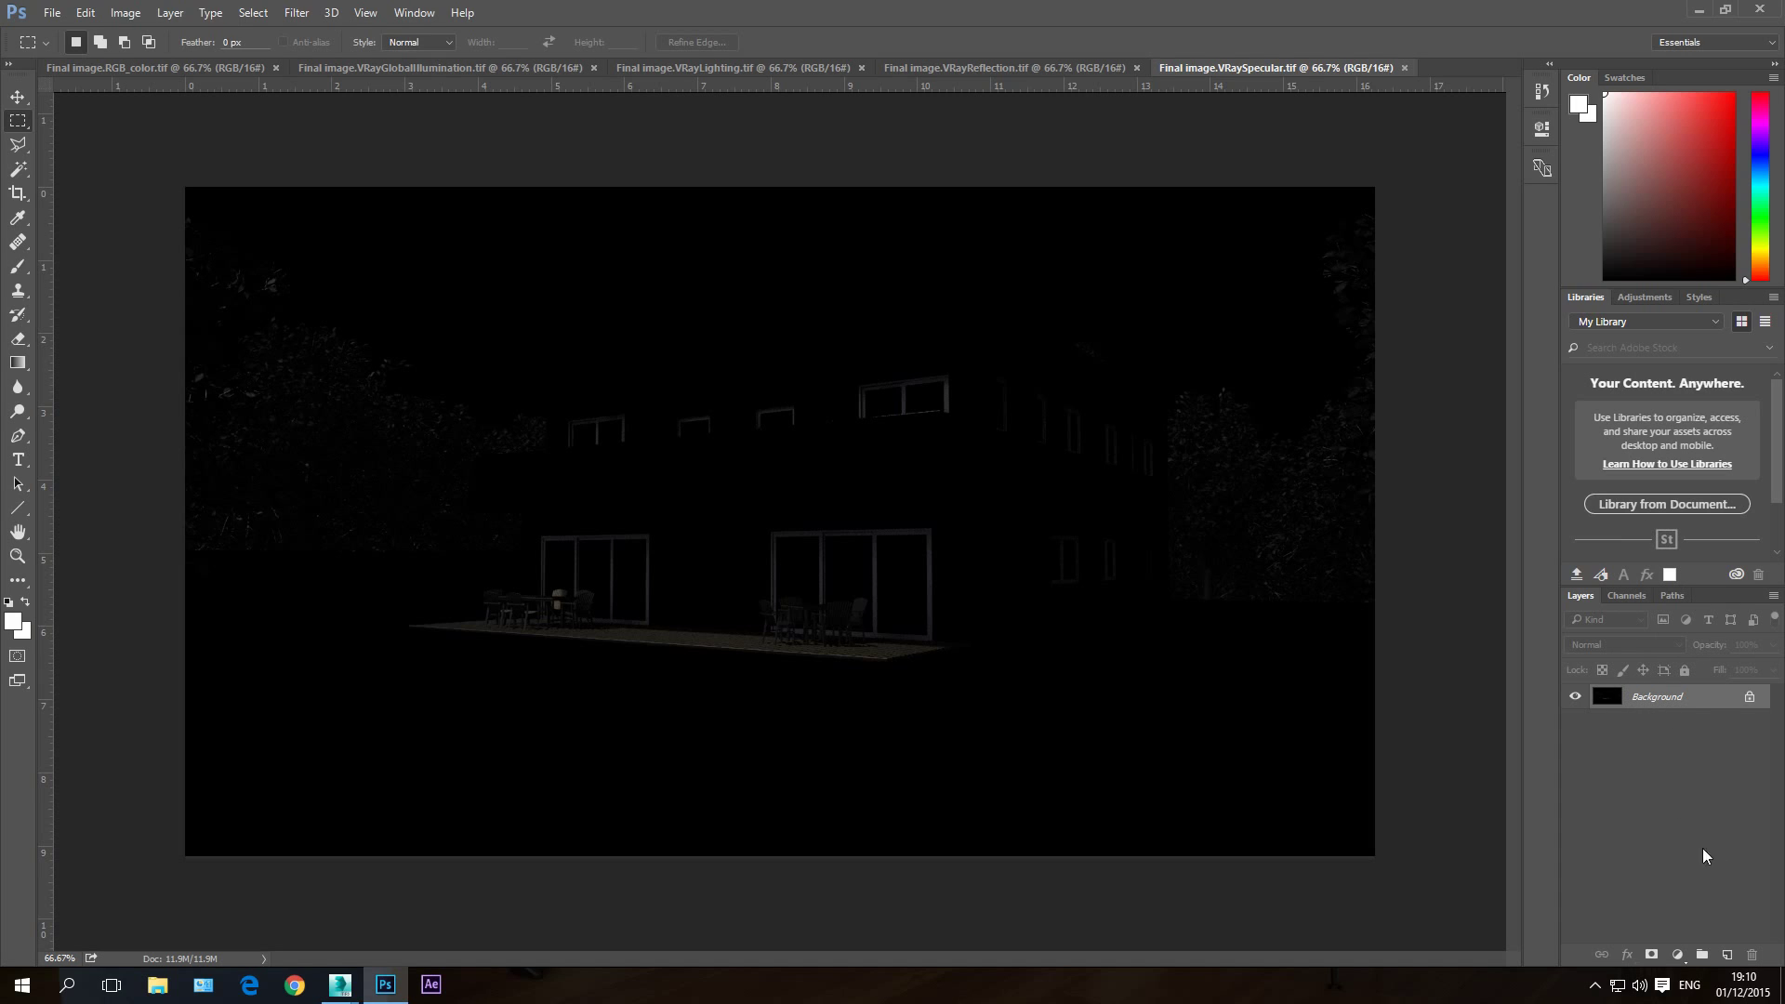
Step: In Final image.RGB_color.tif, duplicate the Background layer as "Background Soft" and set the copy's blend mode to Soft Light
left_click(141, 67)
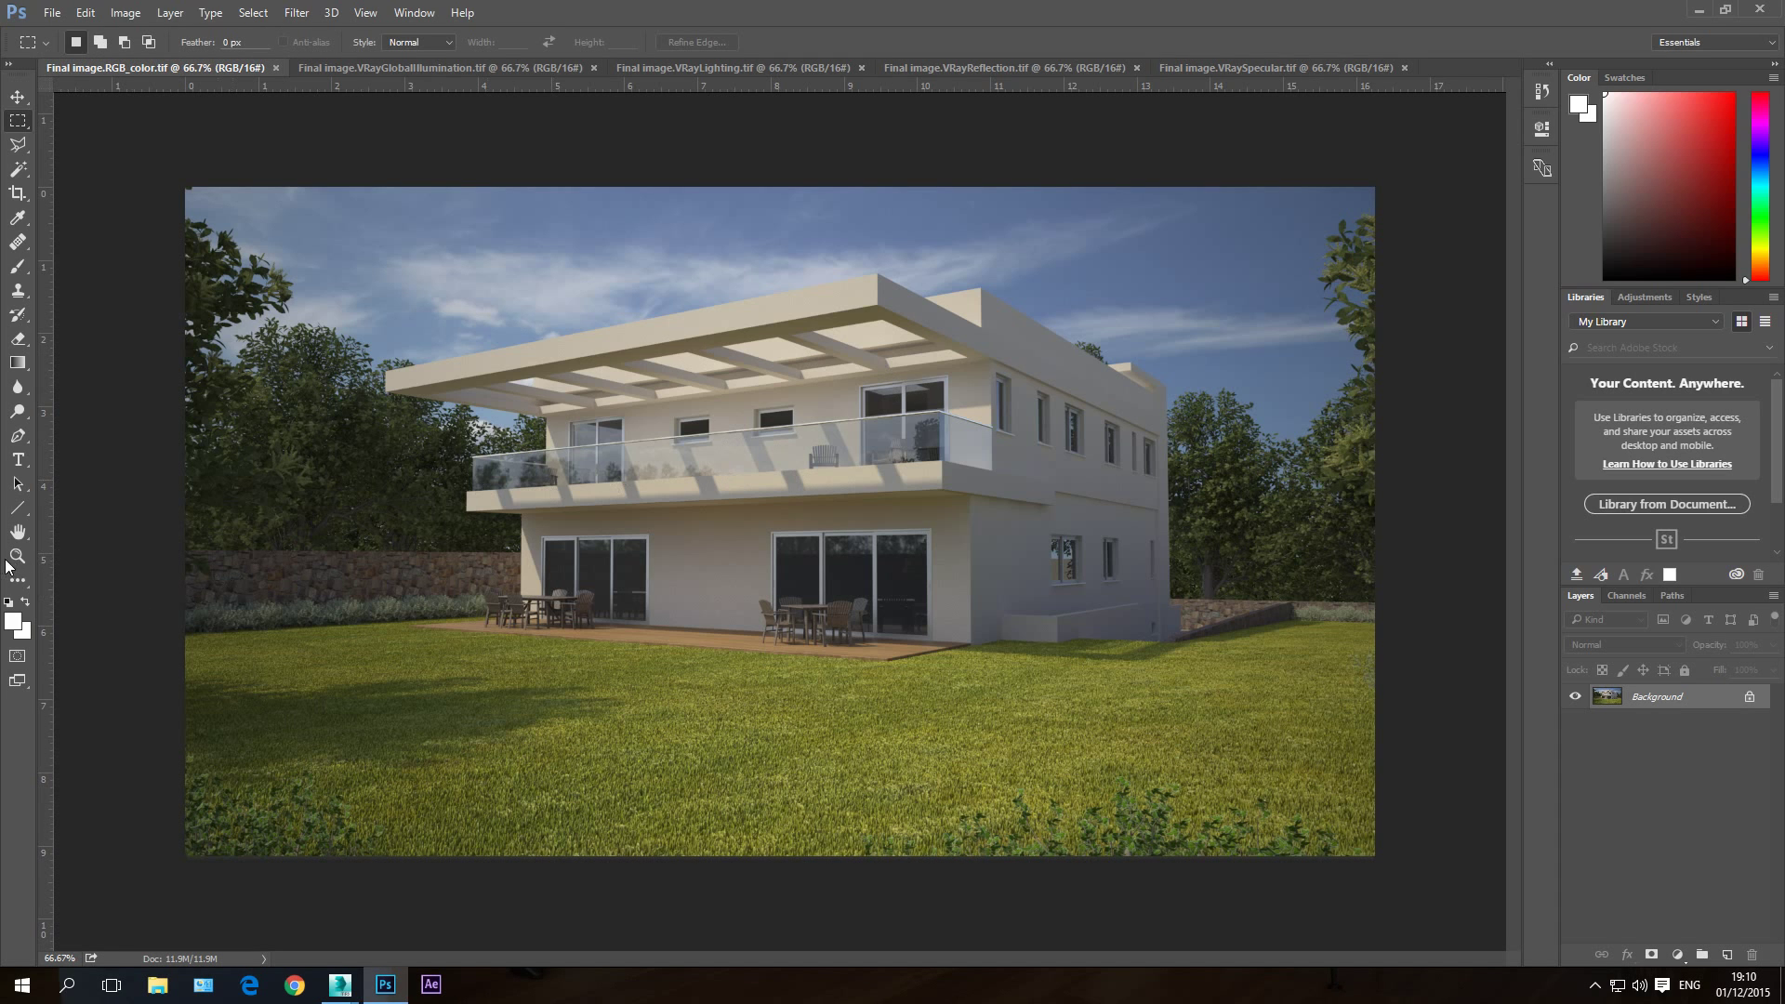
left_click(17, 556)
right_click(592, 552)
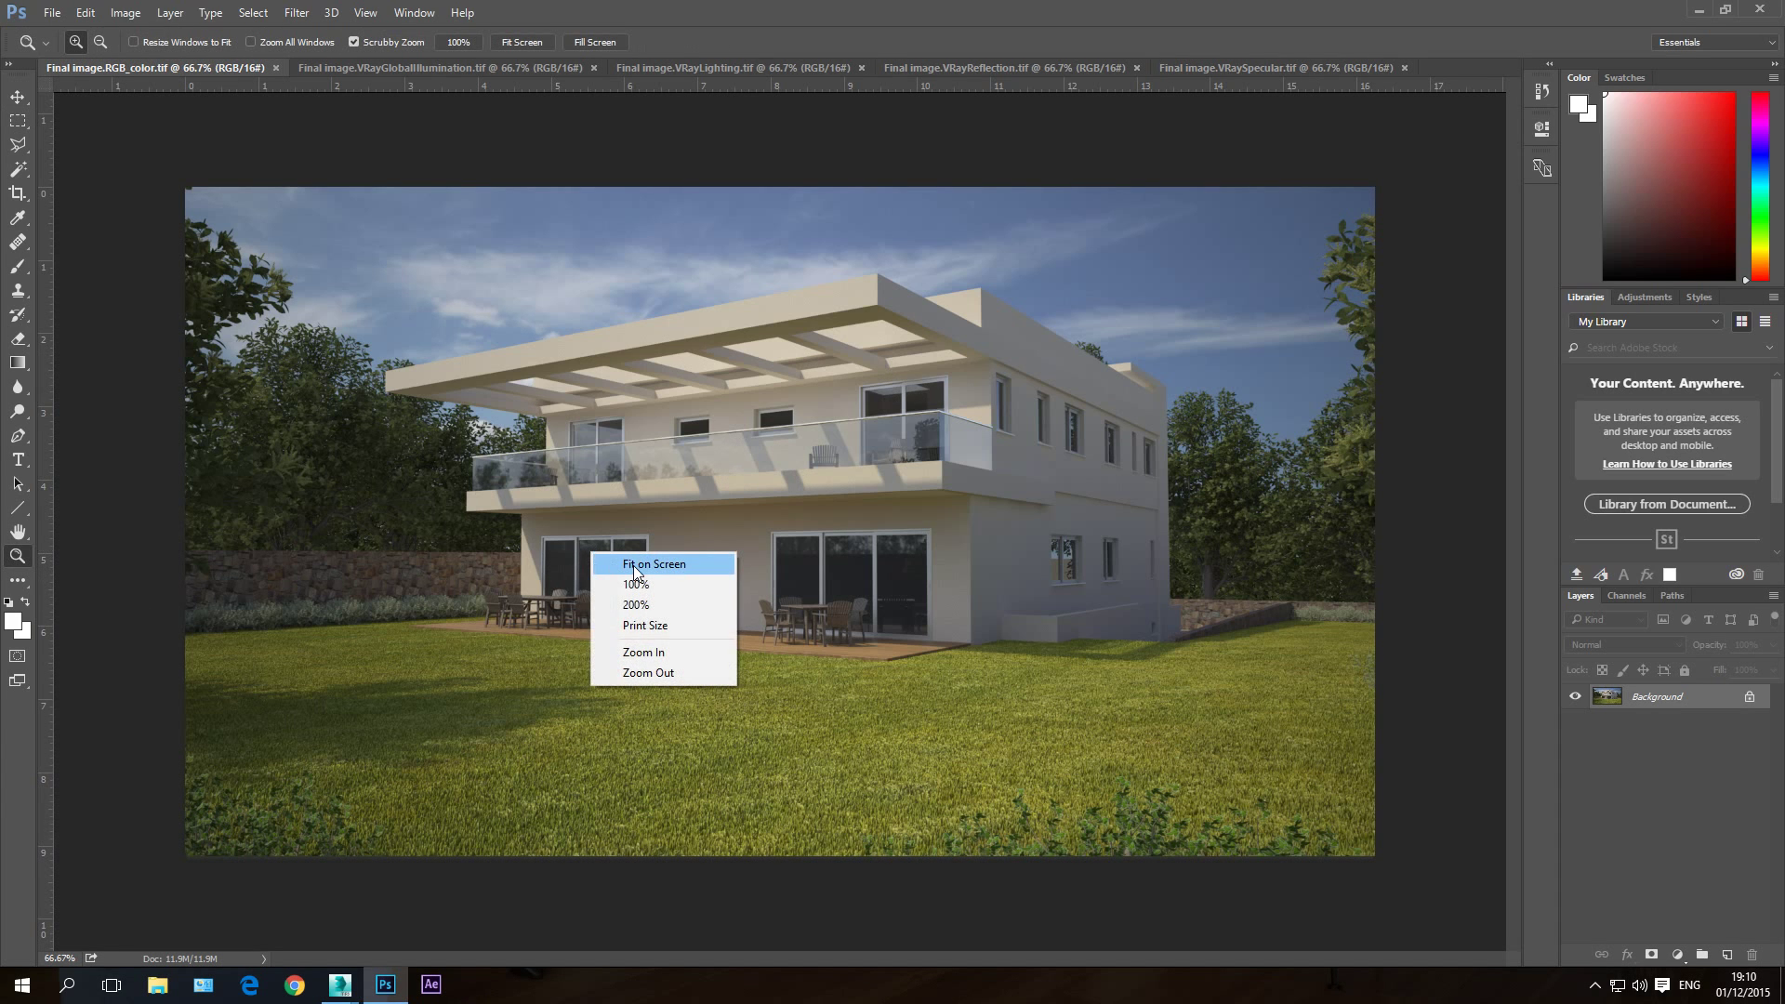
left_click(635, 567)
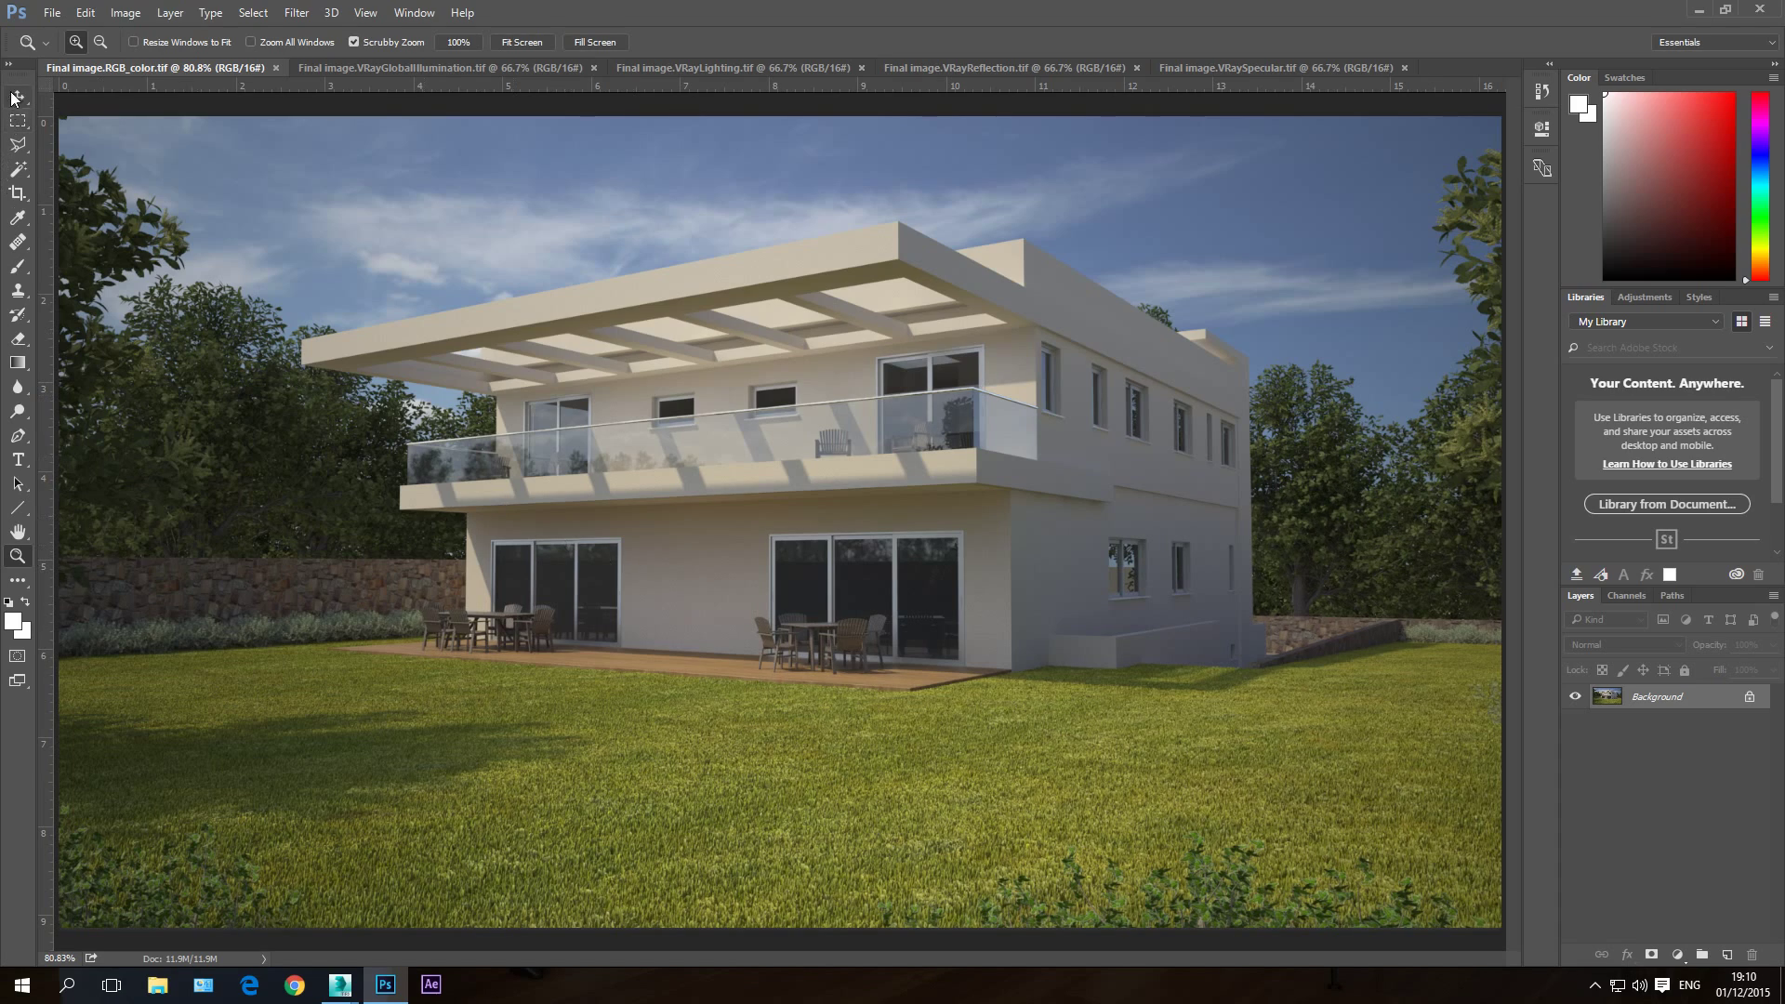
left_click(18, 97)
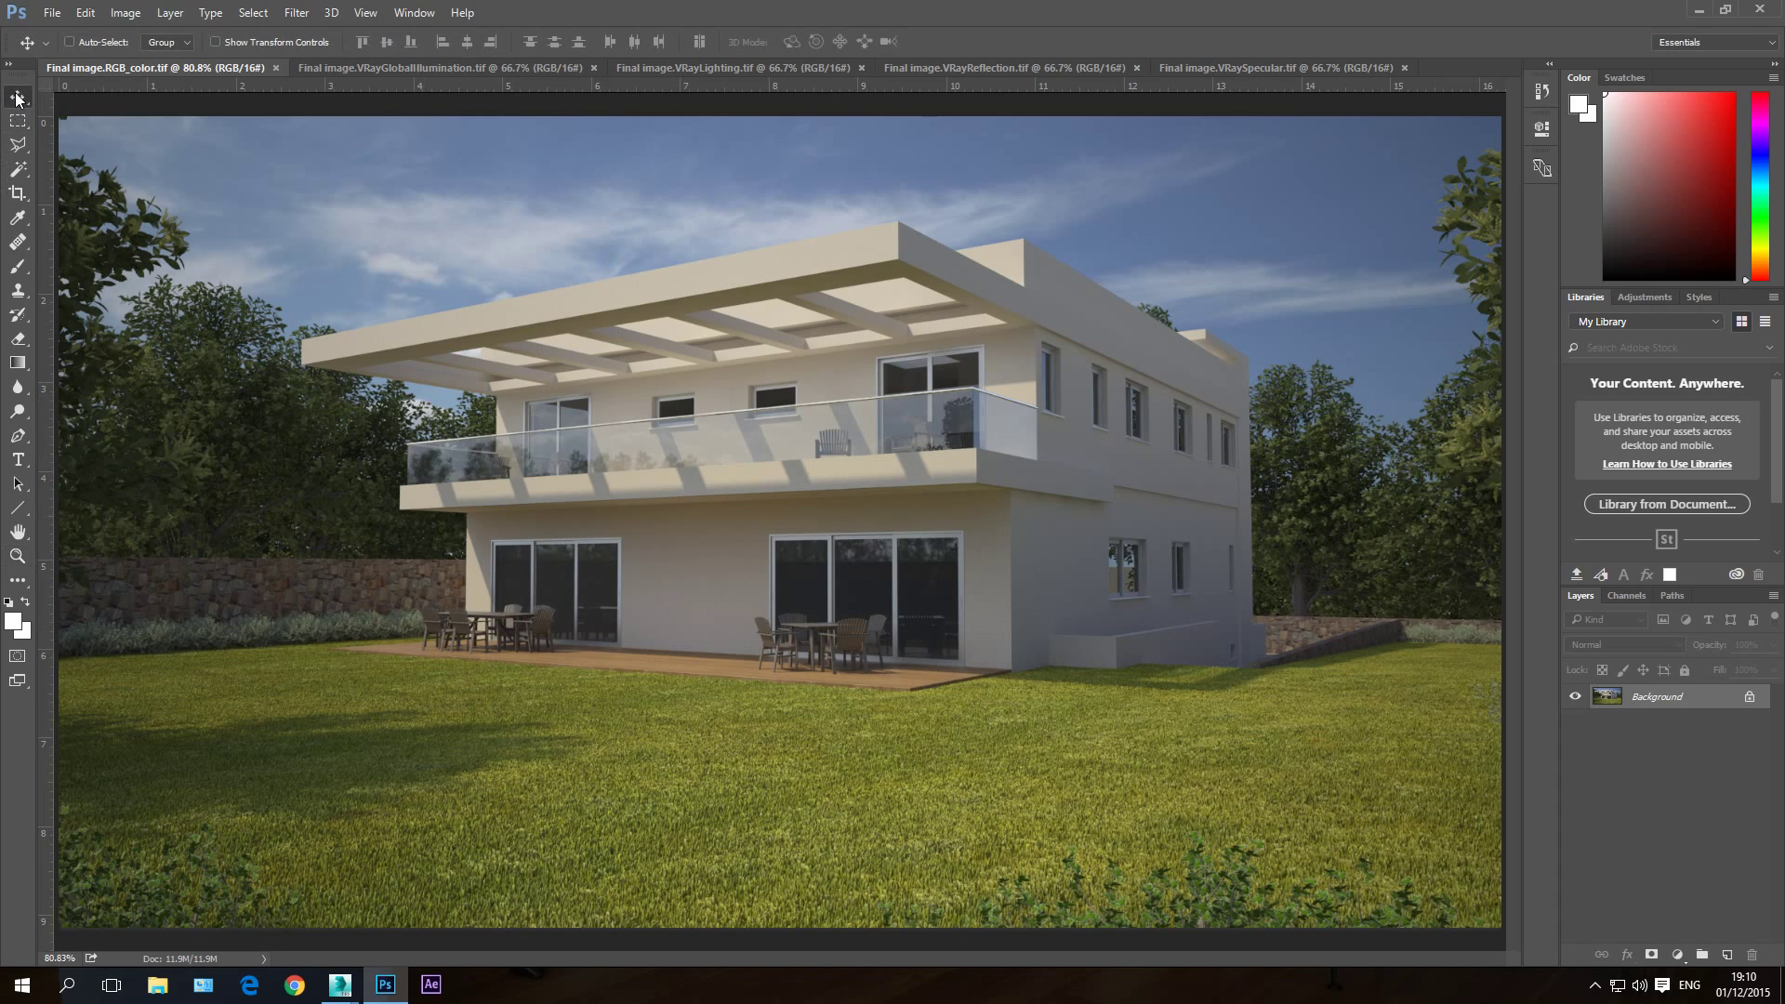
right_click(1652, 702)
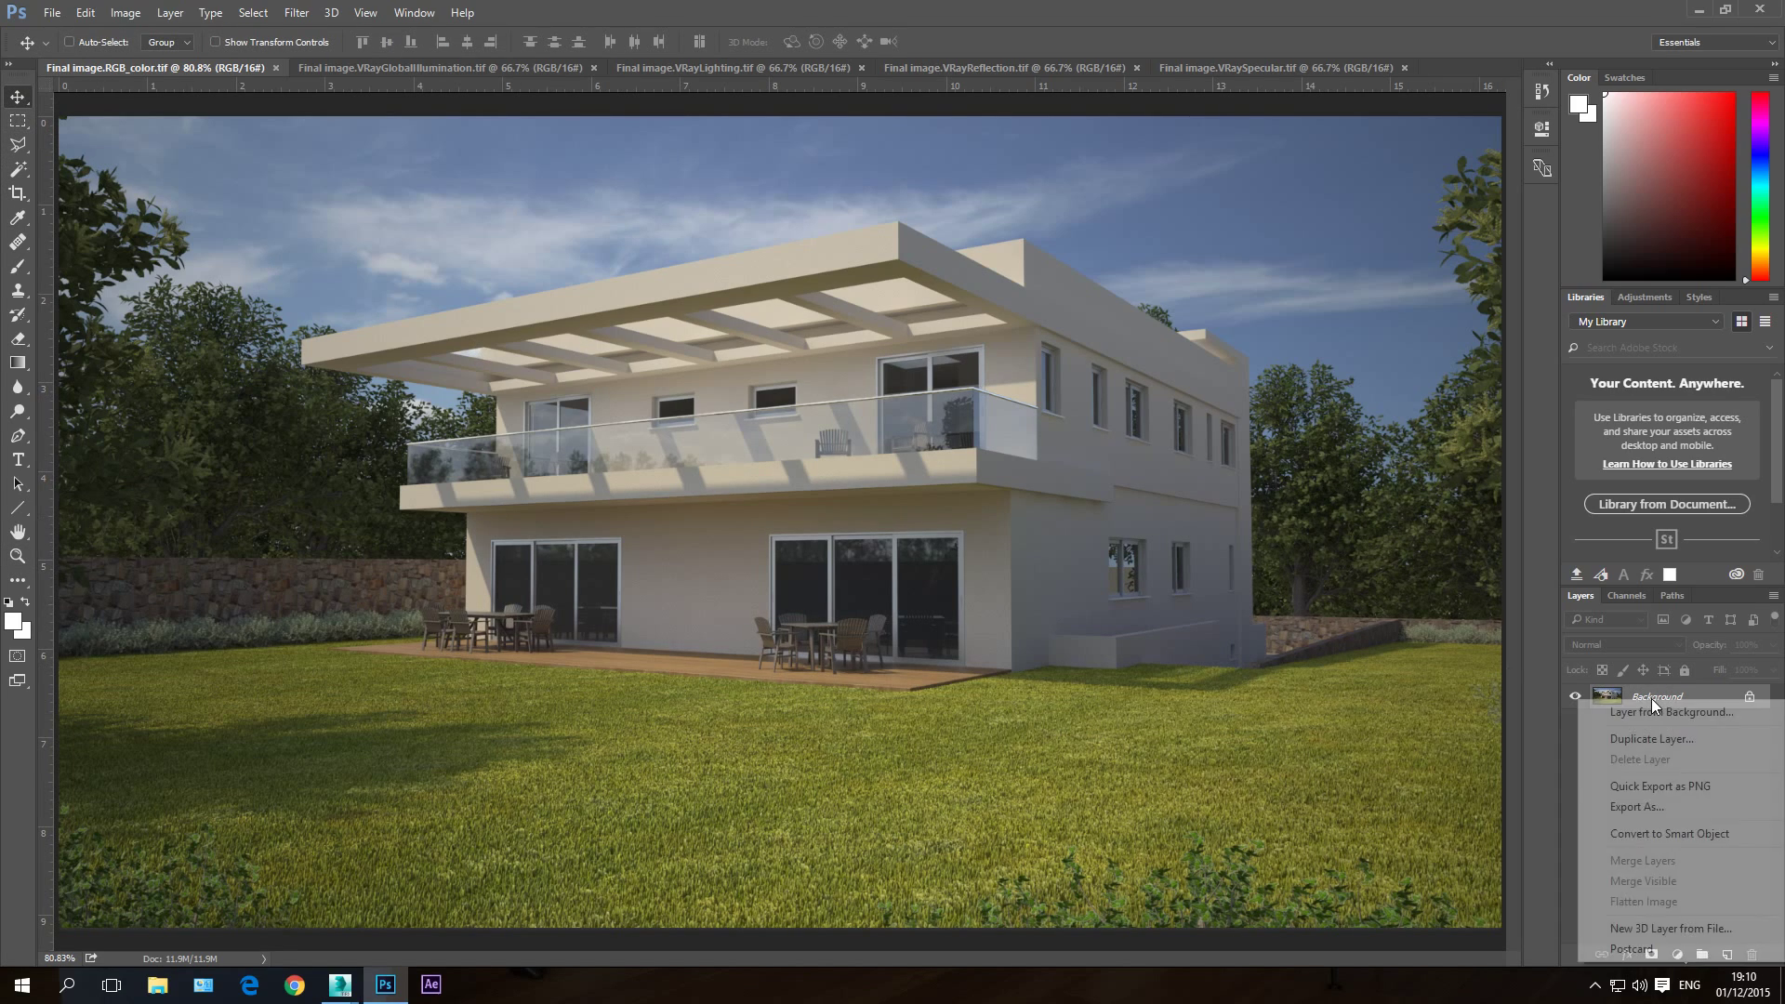
left_click(1655, 739)
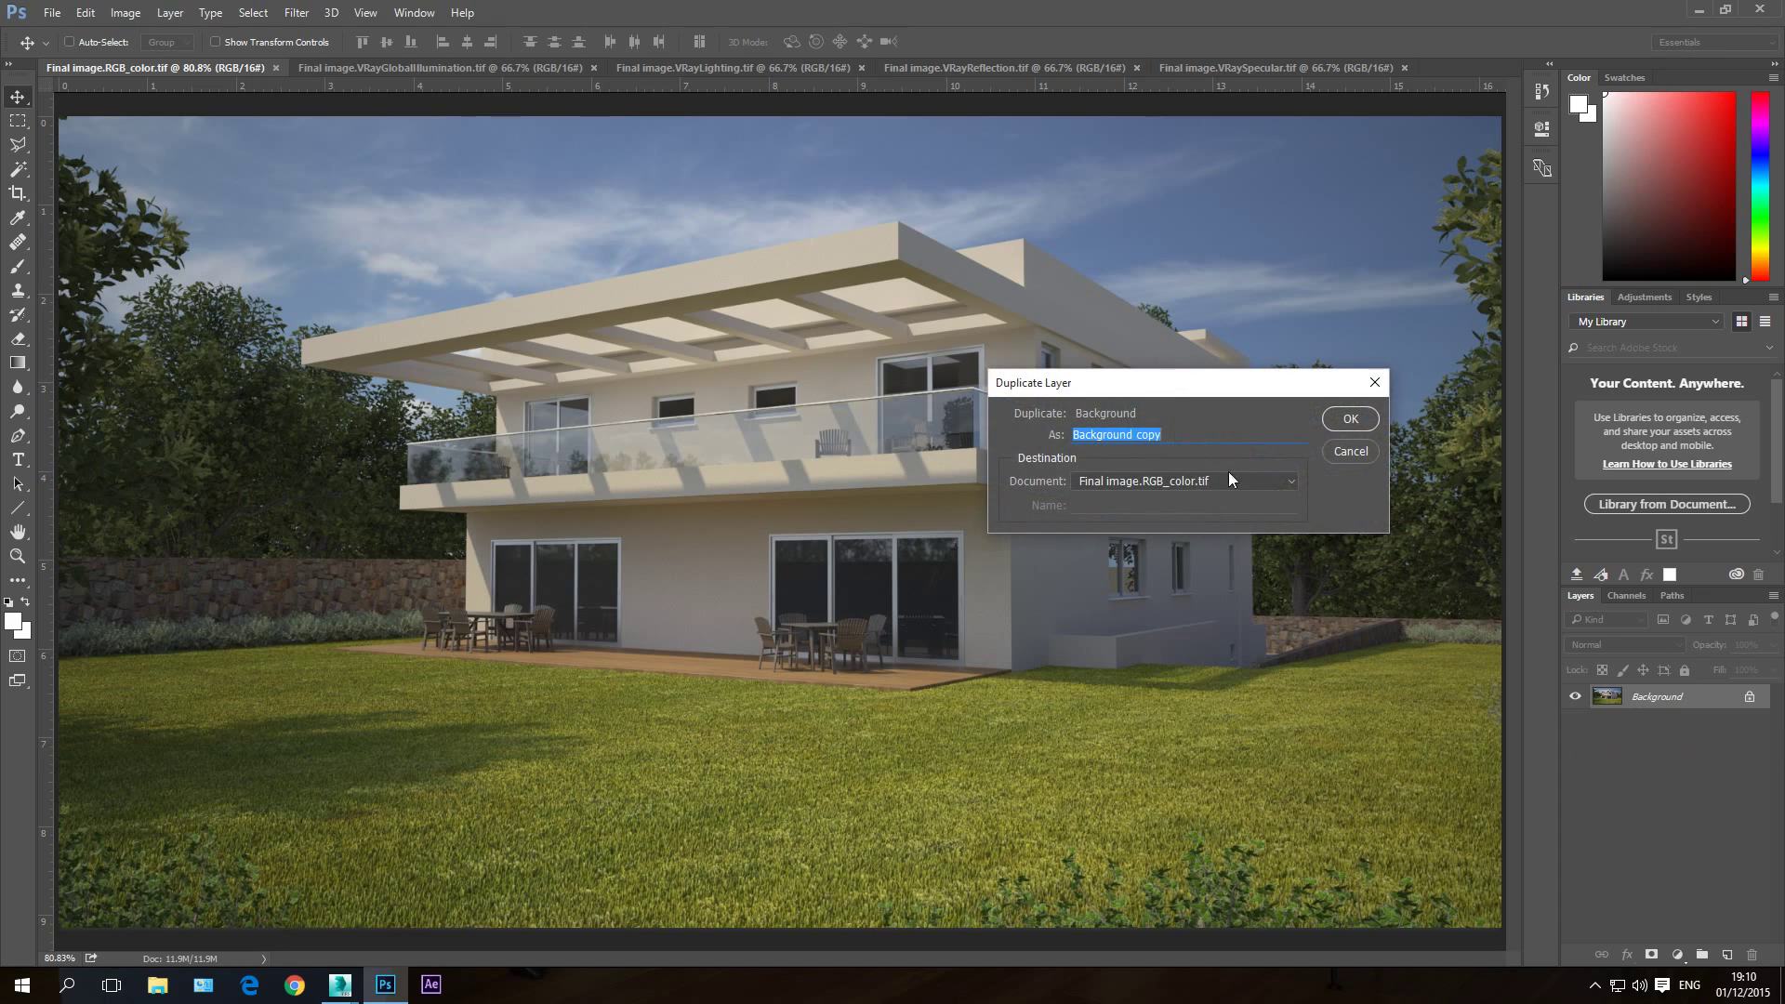
double_click(1140, 446)
type("Soft")
key("Return")
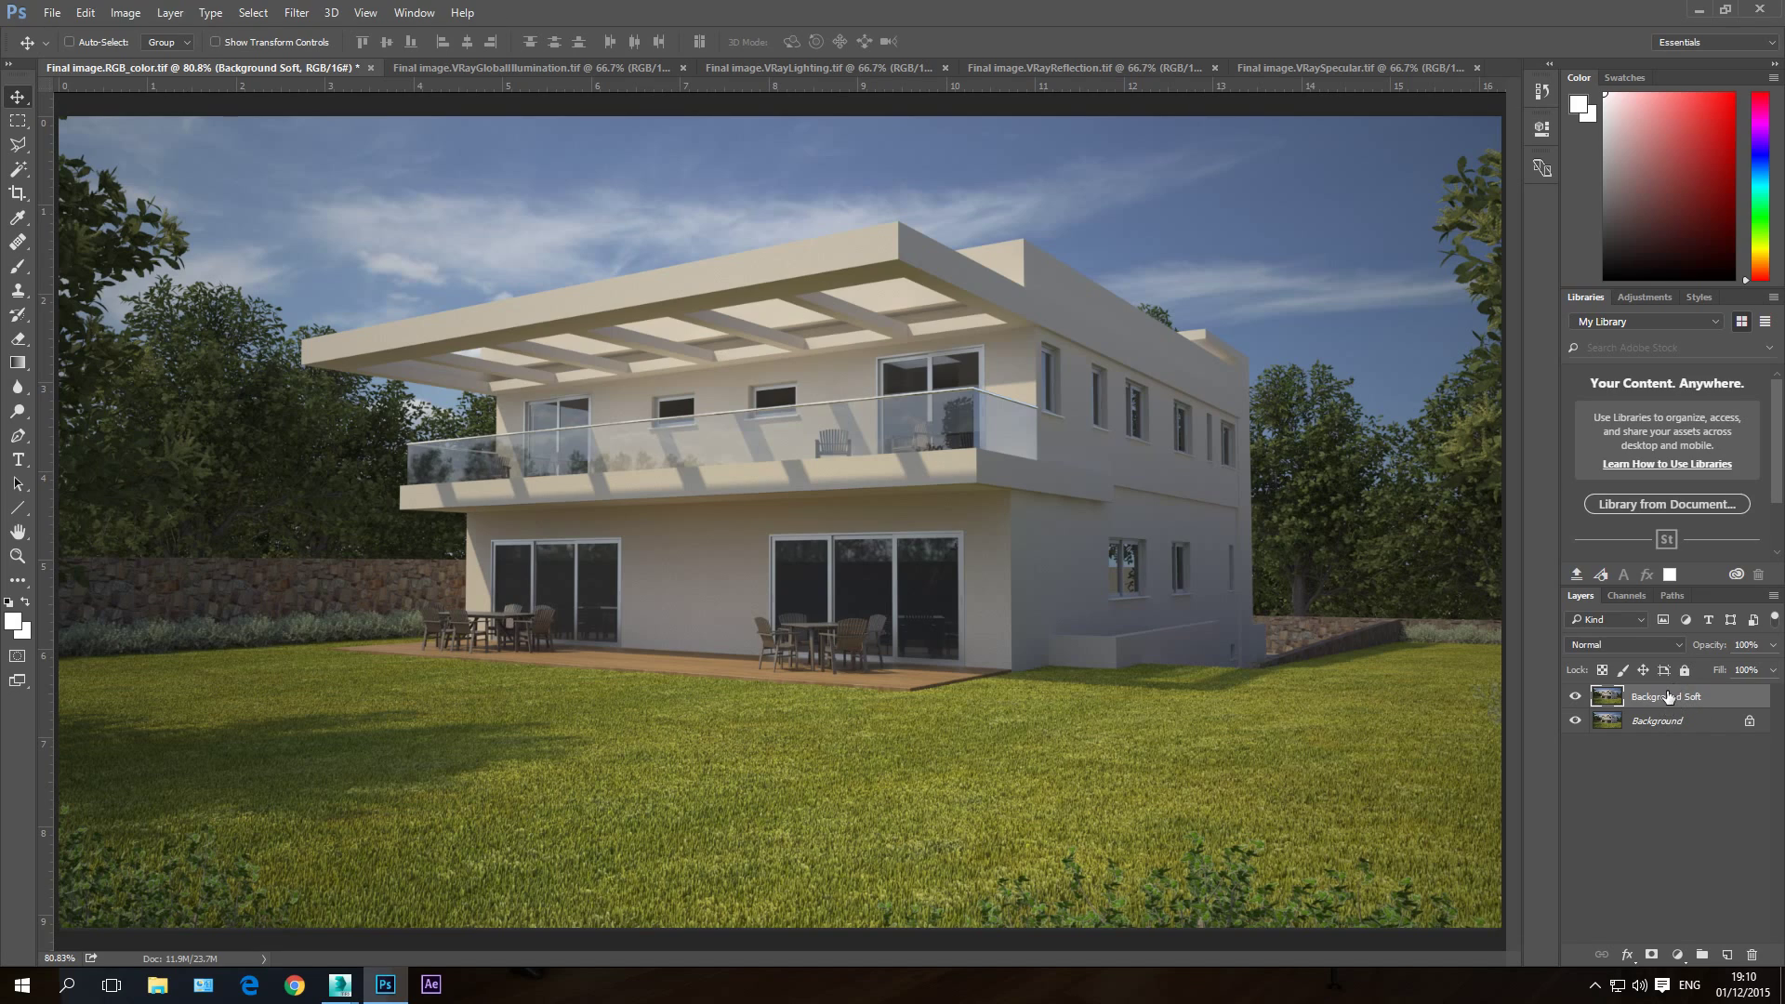
left_click(1642, 645)
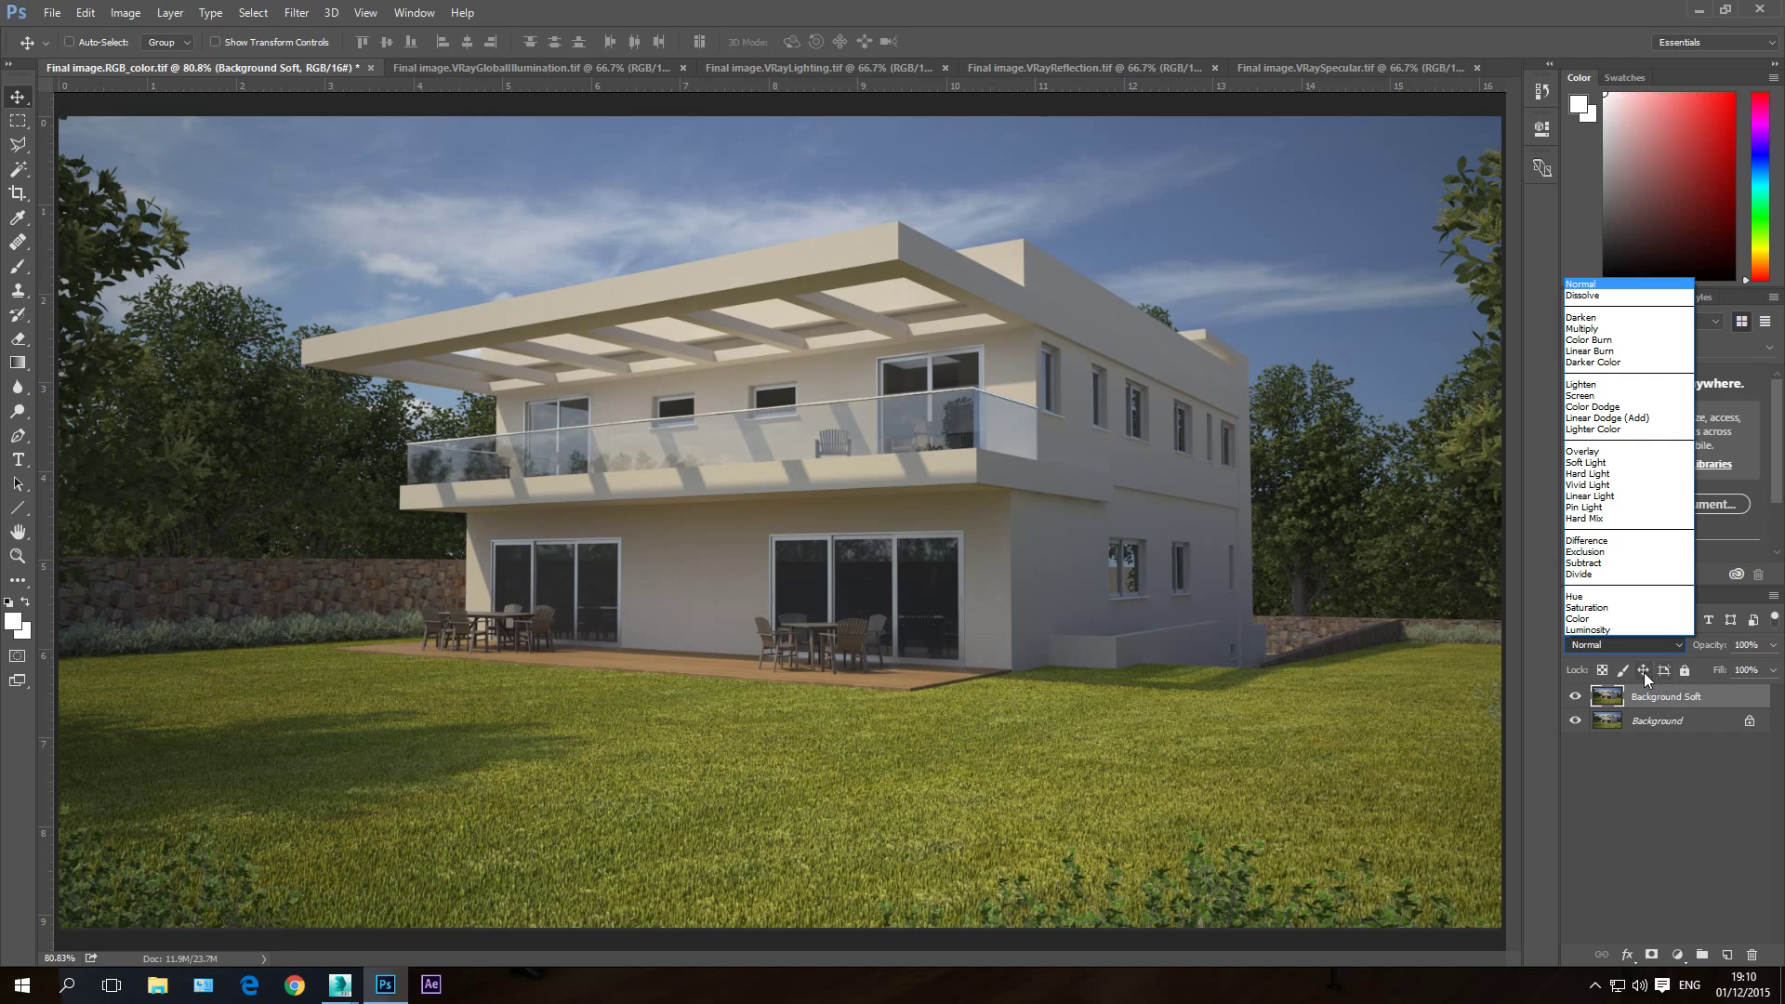
left_click(1586, 462)
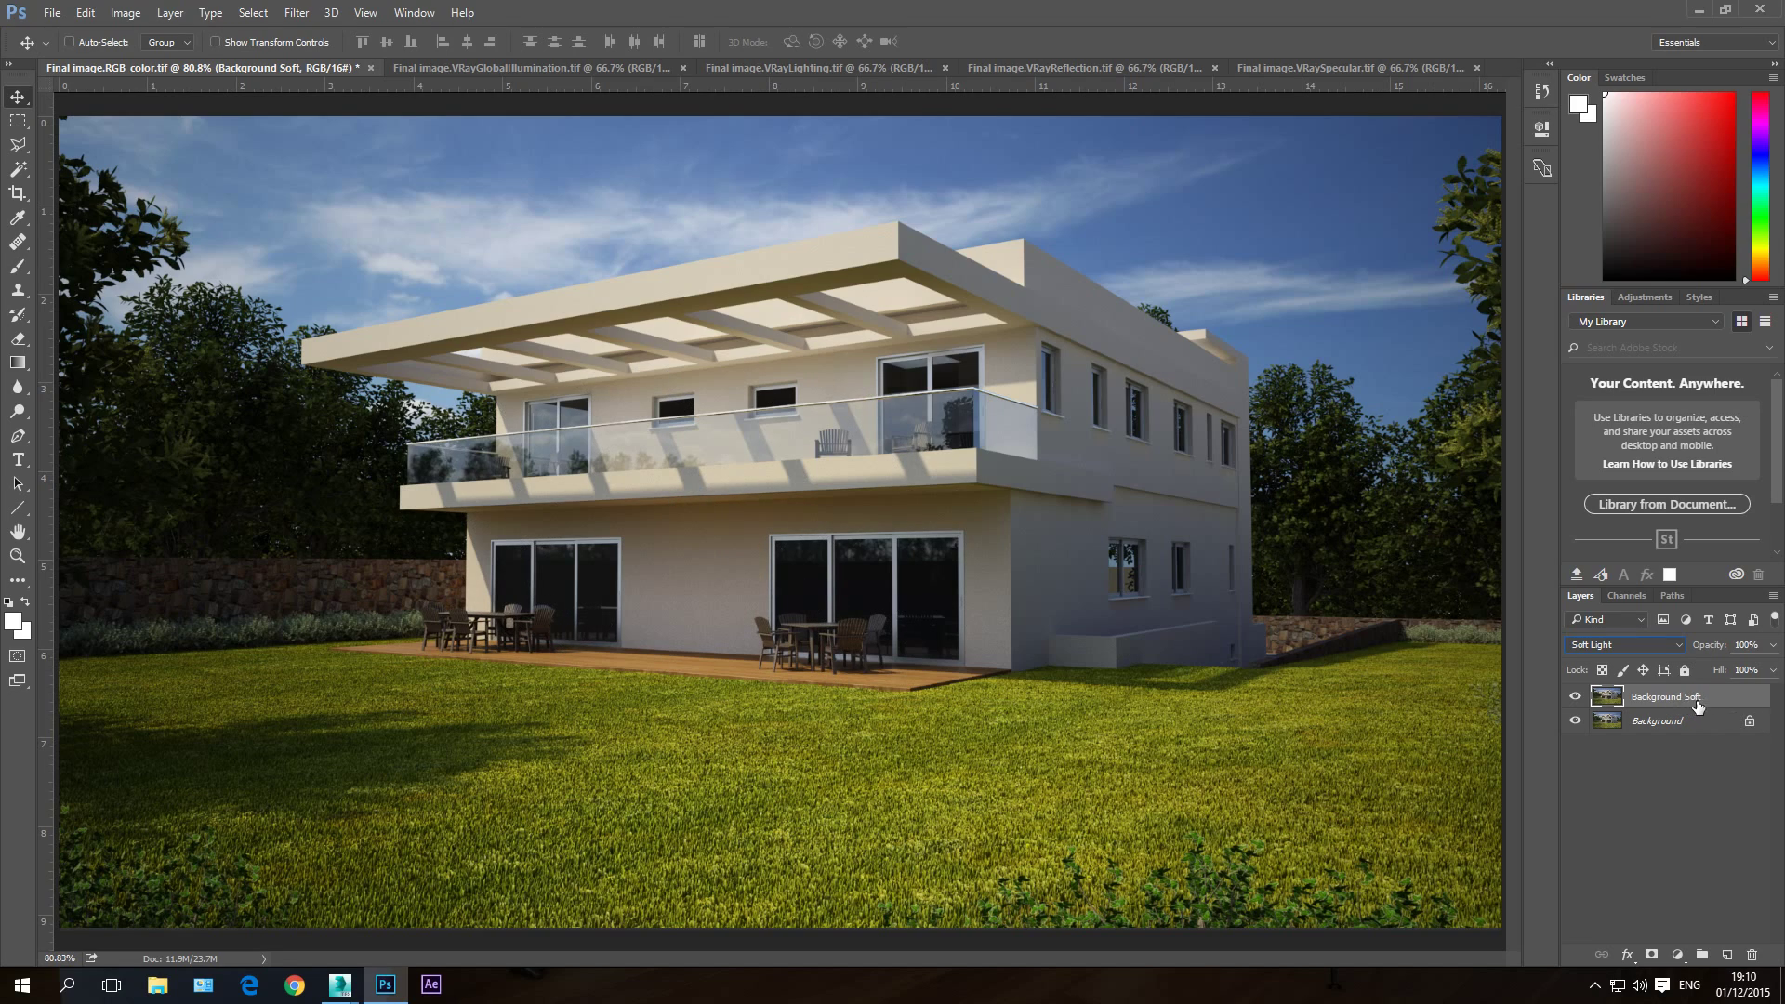
Step: Set the Background Soft layer's opacity to 30% and toggle its visibility to compare the image with and without it
left_click(1752, 645)
type("30")
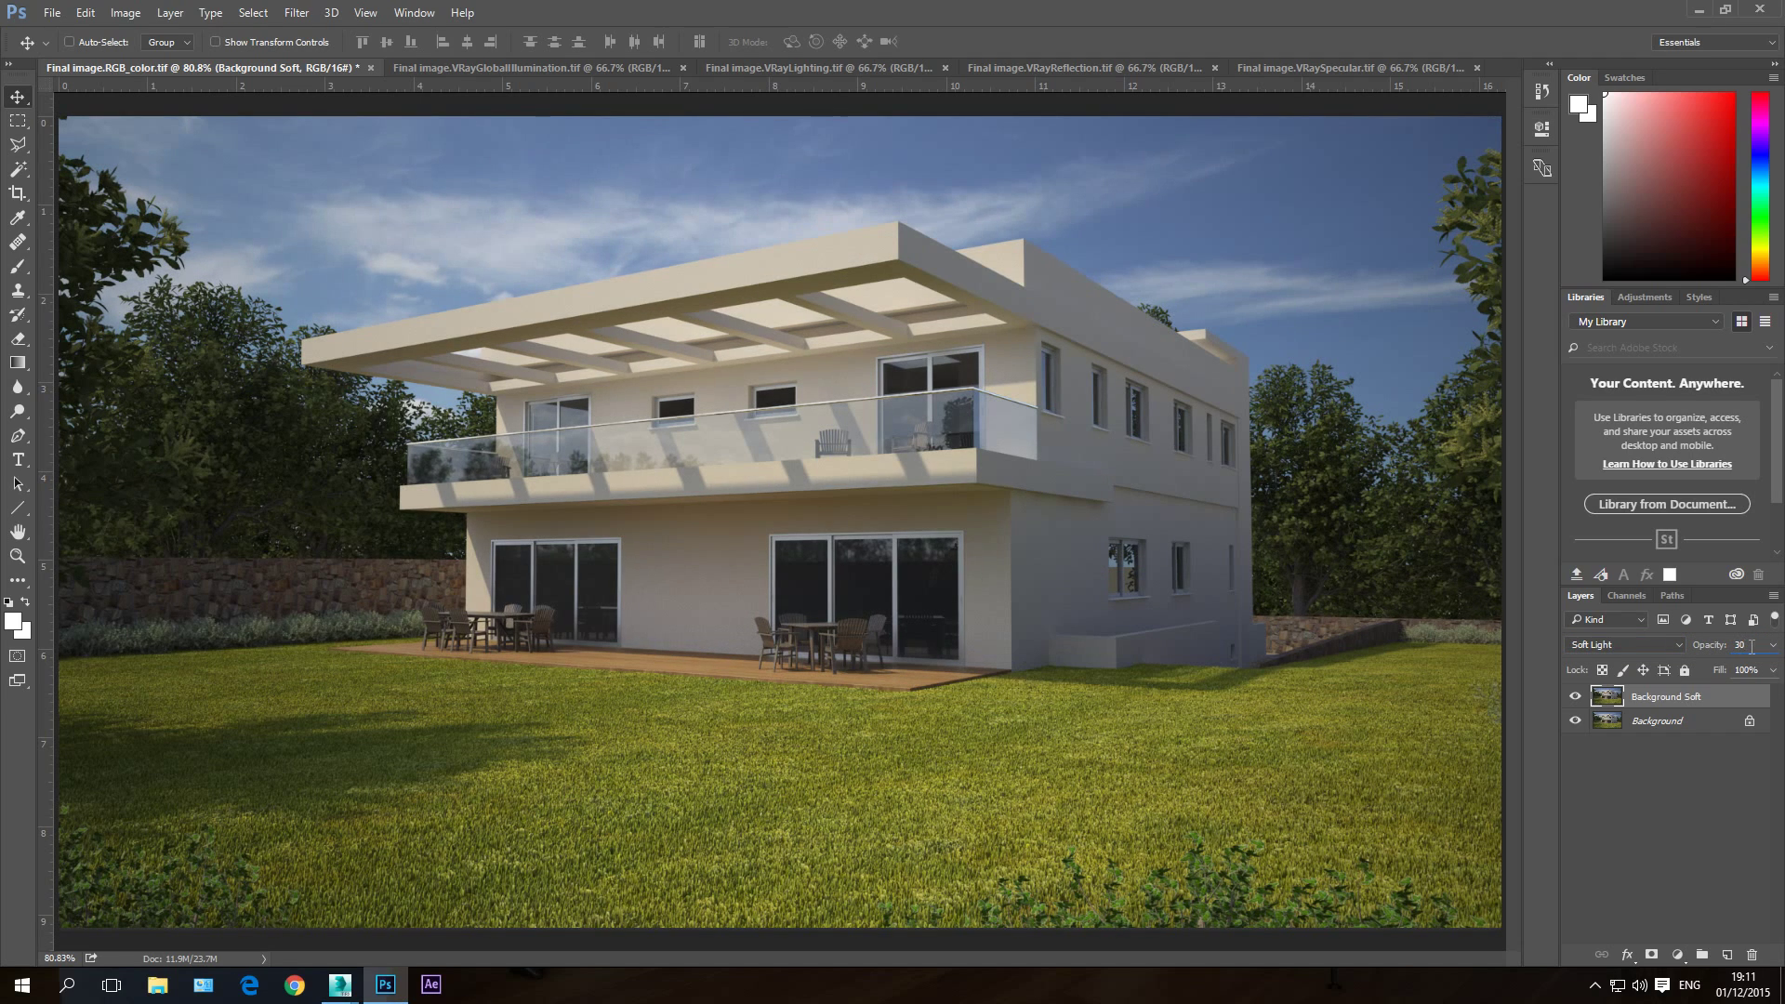
left_click(1577, 698)
left_click(1577, 698)
left_click(1576, 699)
left_click(1575, 698)
left_click(1575, 699)
left_click(1576, 699)
left_click(1576, 699)
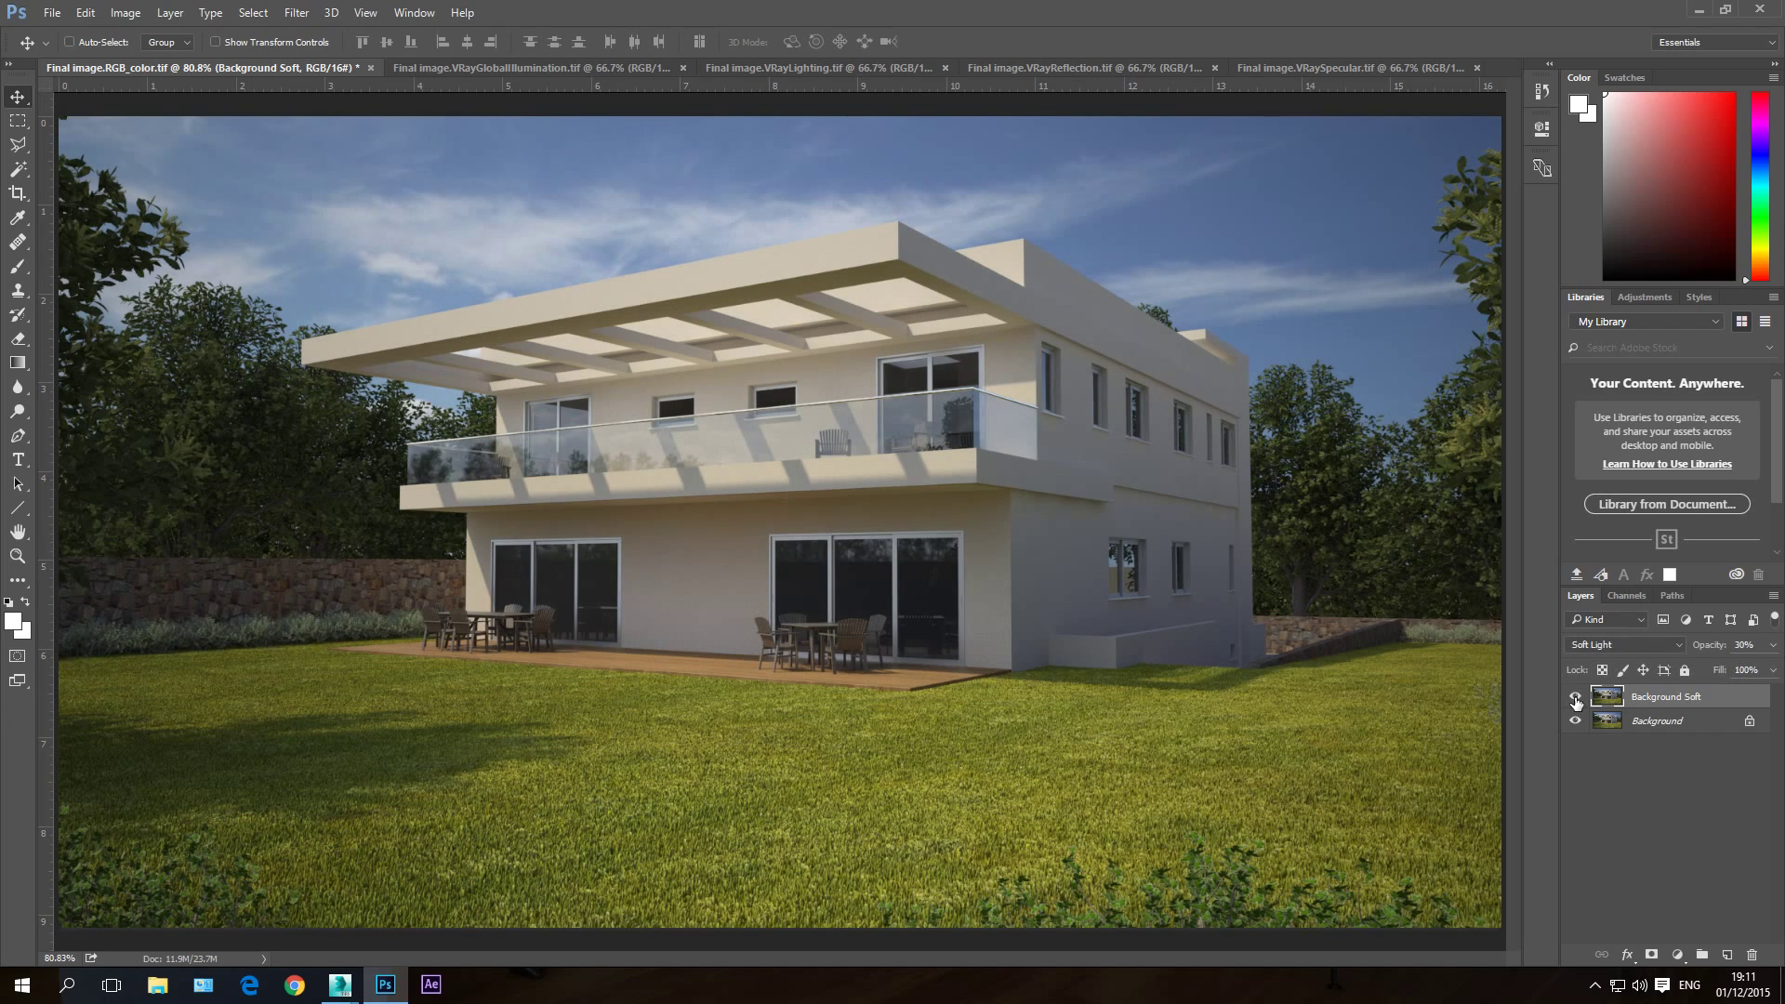
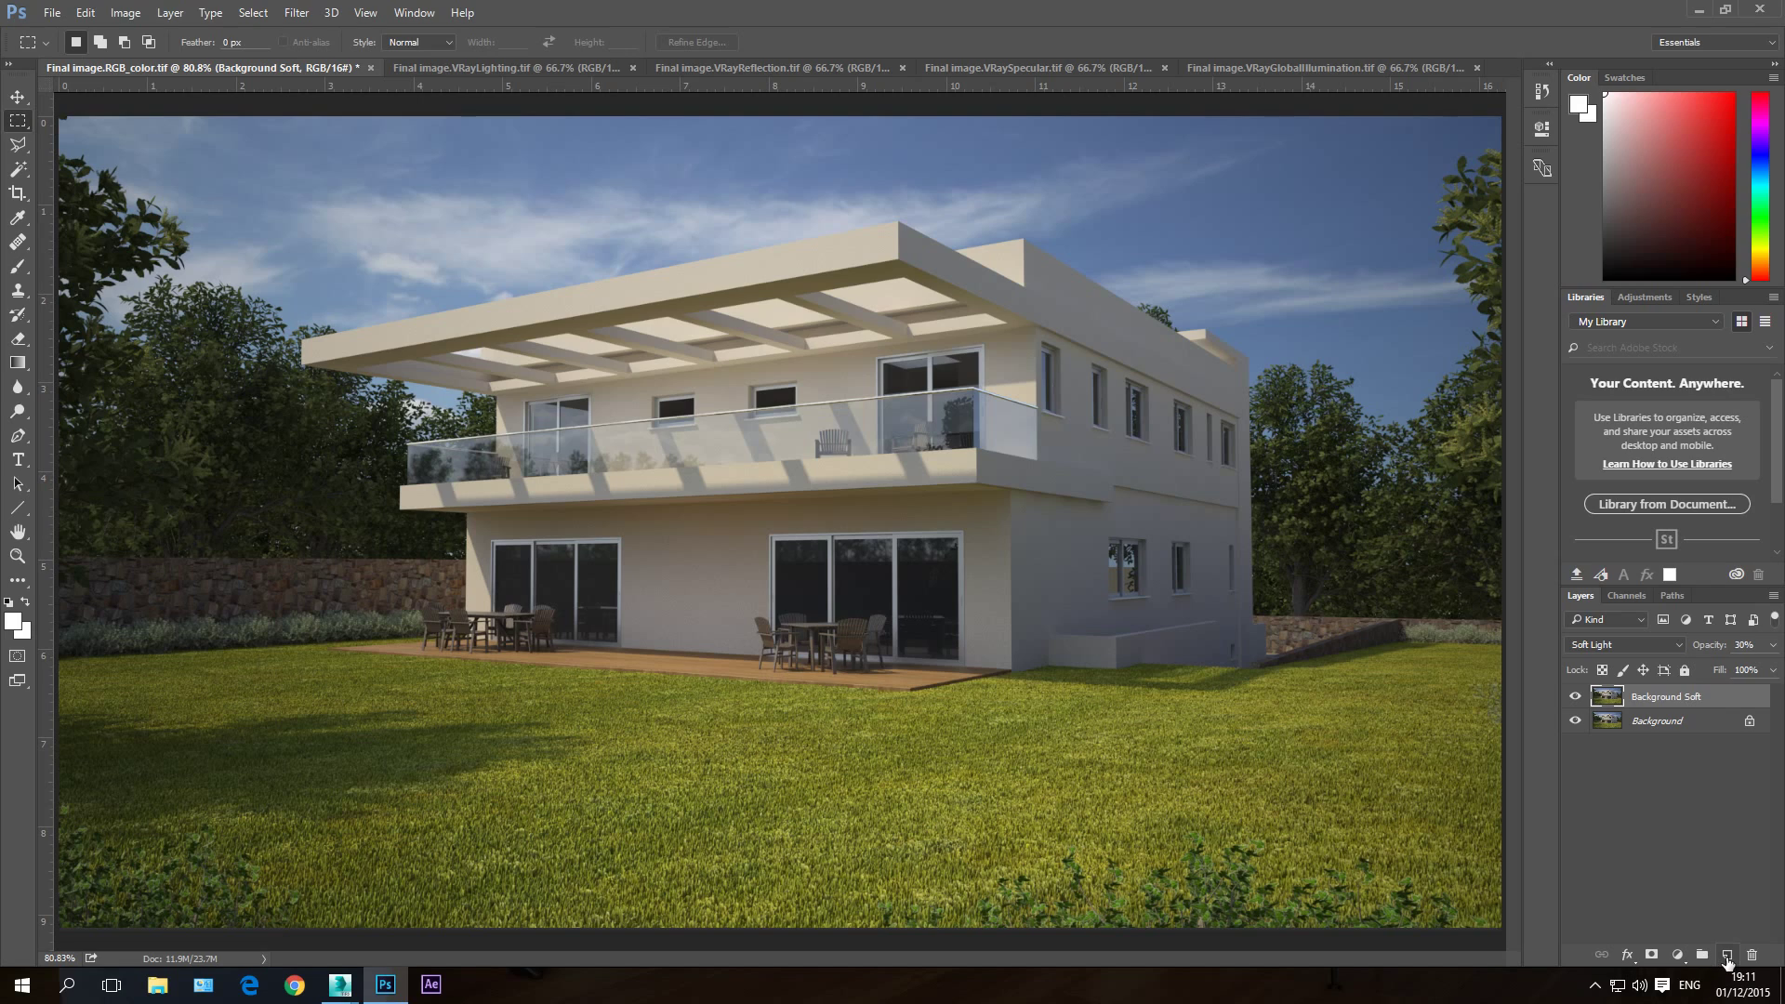
Step: Create a new layer above Background Soft, paste the copied global illumination image into it and name it "GI soft"
left_click(1727, 958)
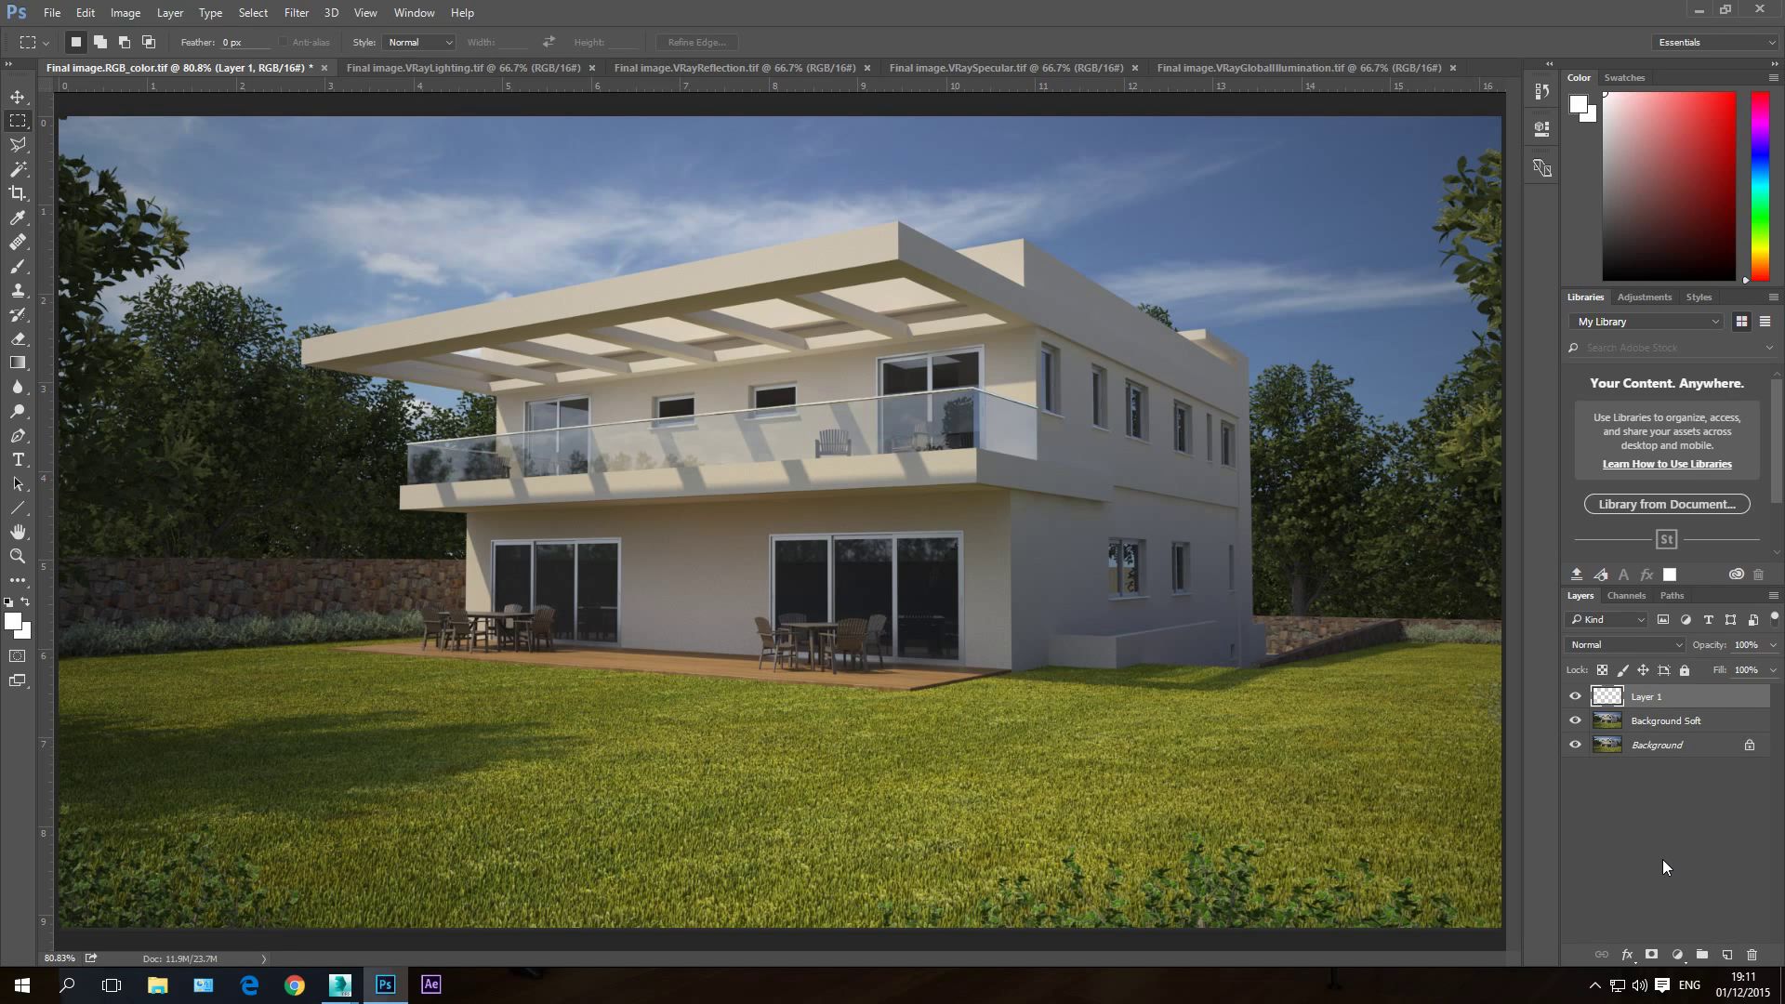
key("ctrl+v")
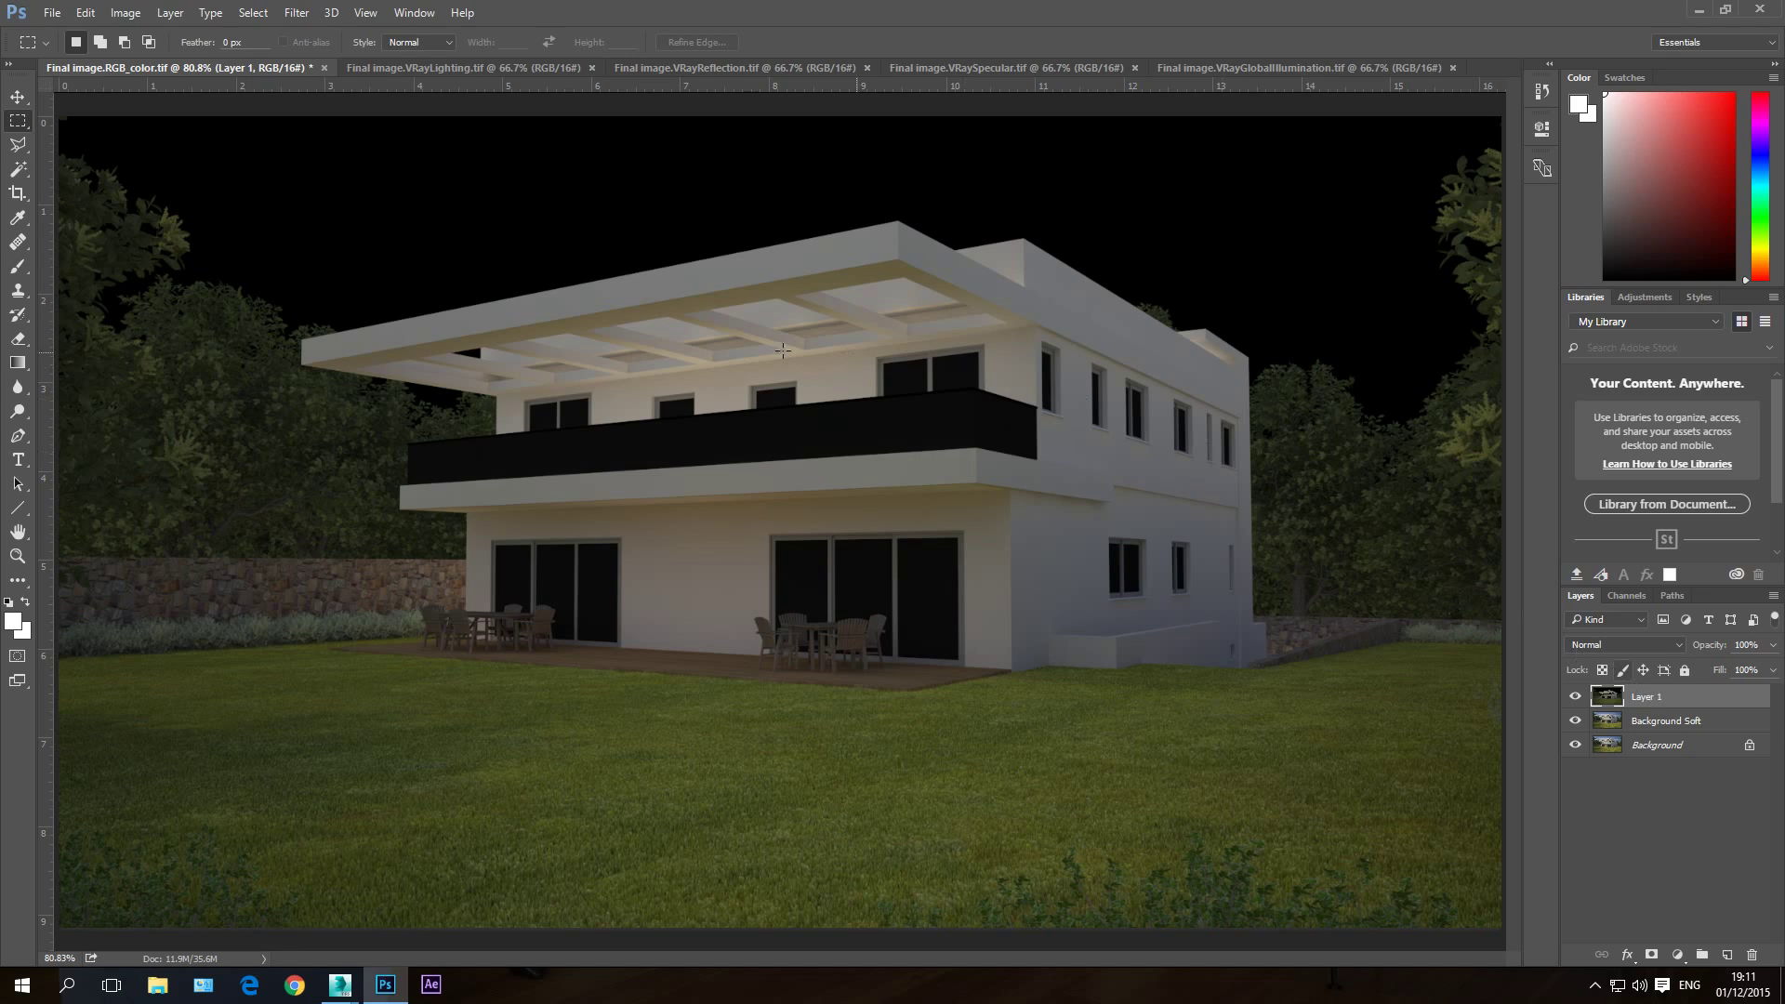
double_click(1651, 699)
type("GI soft")
key("Return")
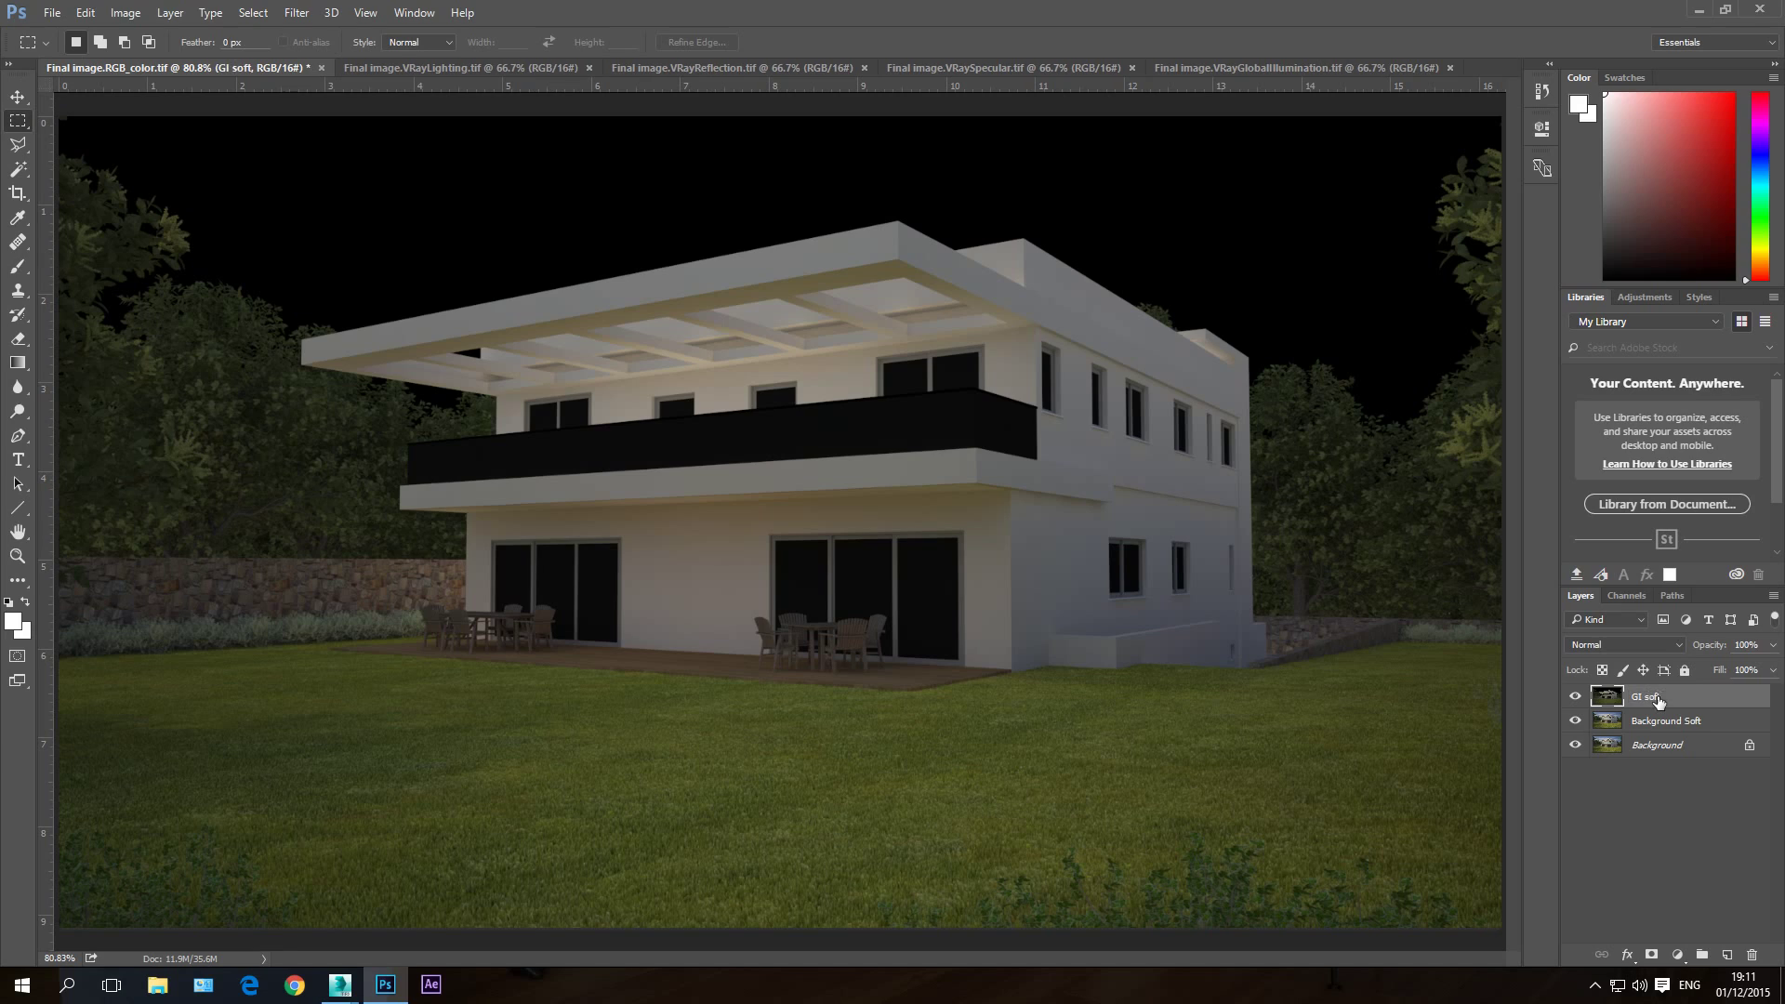
Step: Duplicate the GI soft layer as "GI Sceen"
left_click(1627, 648)
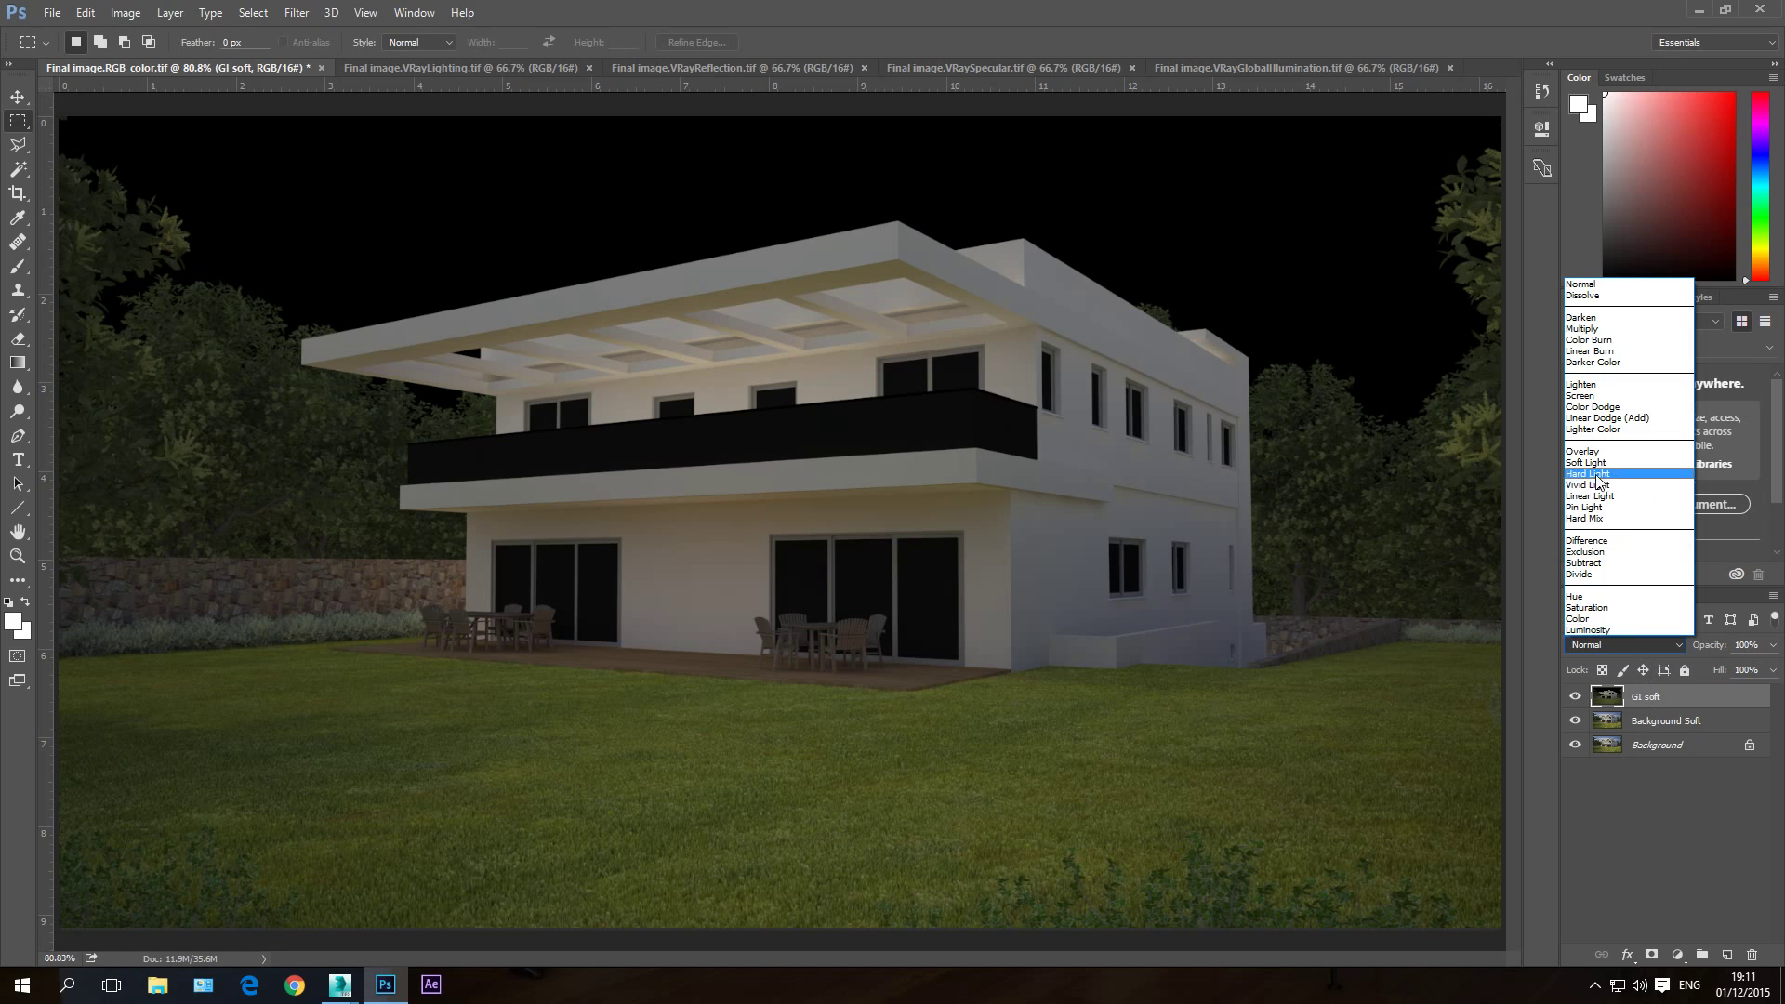
left_click(1642, 884)
right_click(1646, 698)
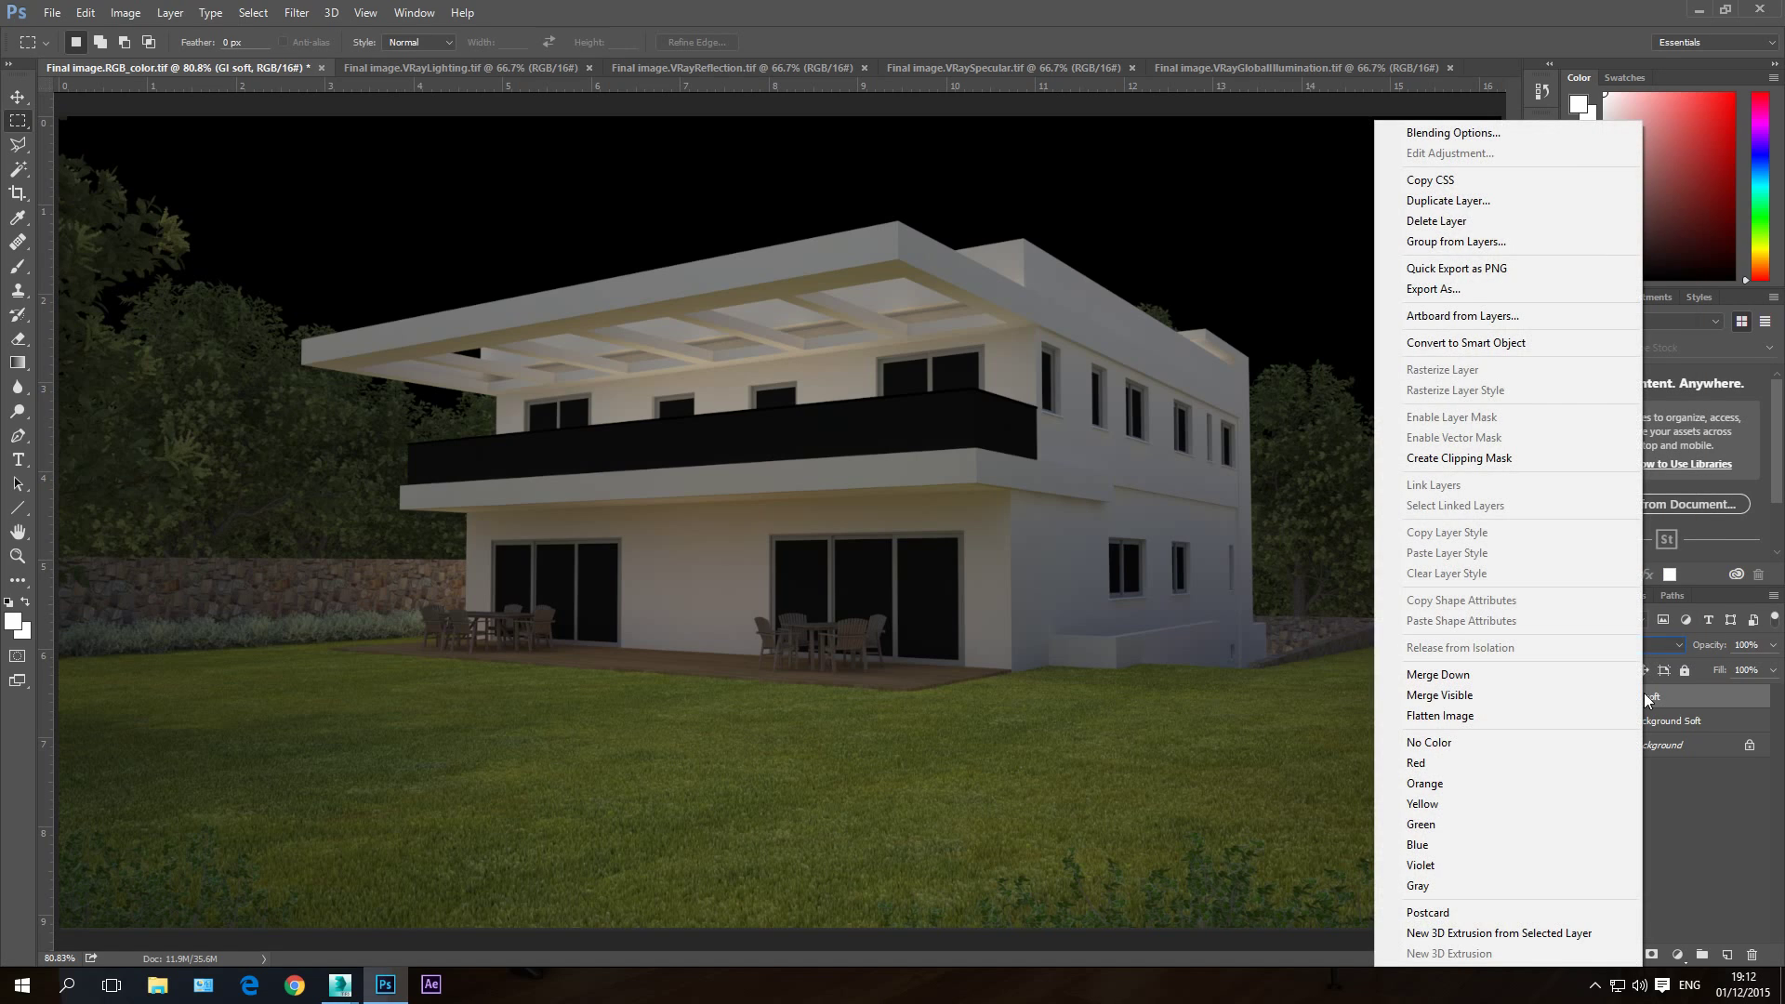
left_click(1456, 201)
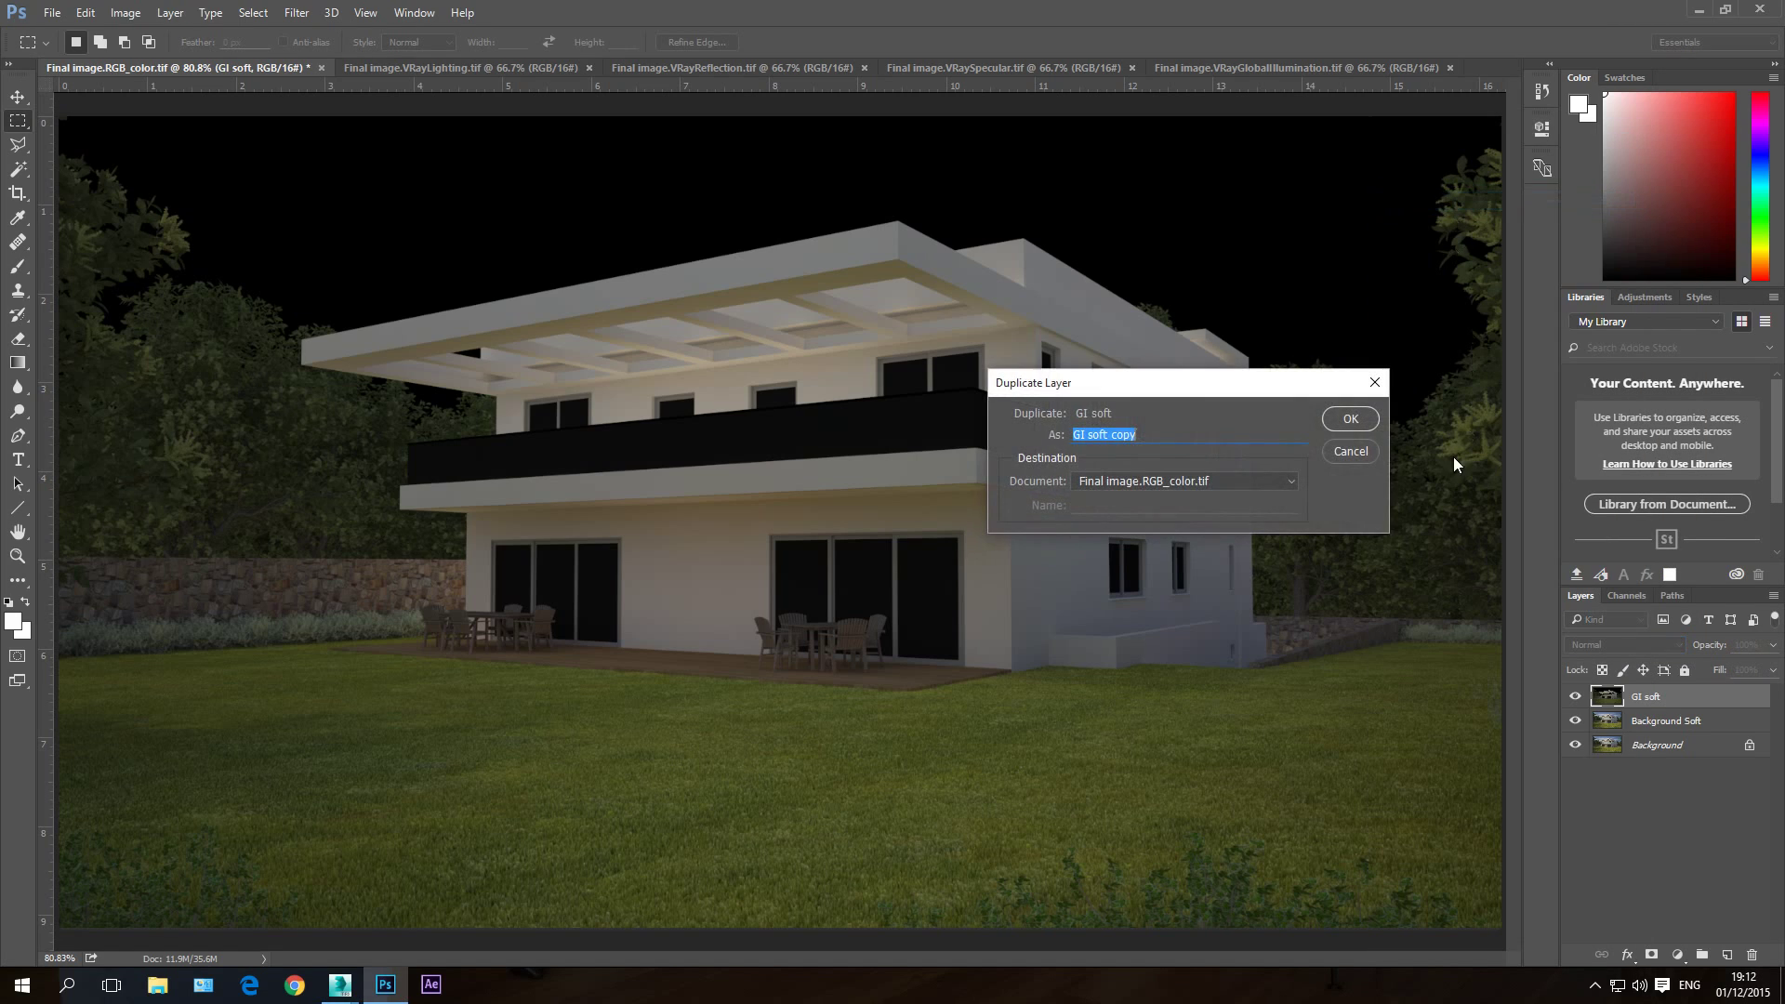
left_click_drag(1146, 434, 1095, 445)
type("Sceen")
key("Return")
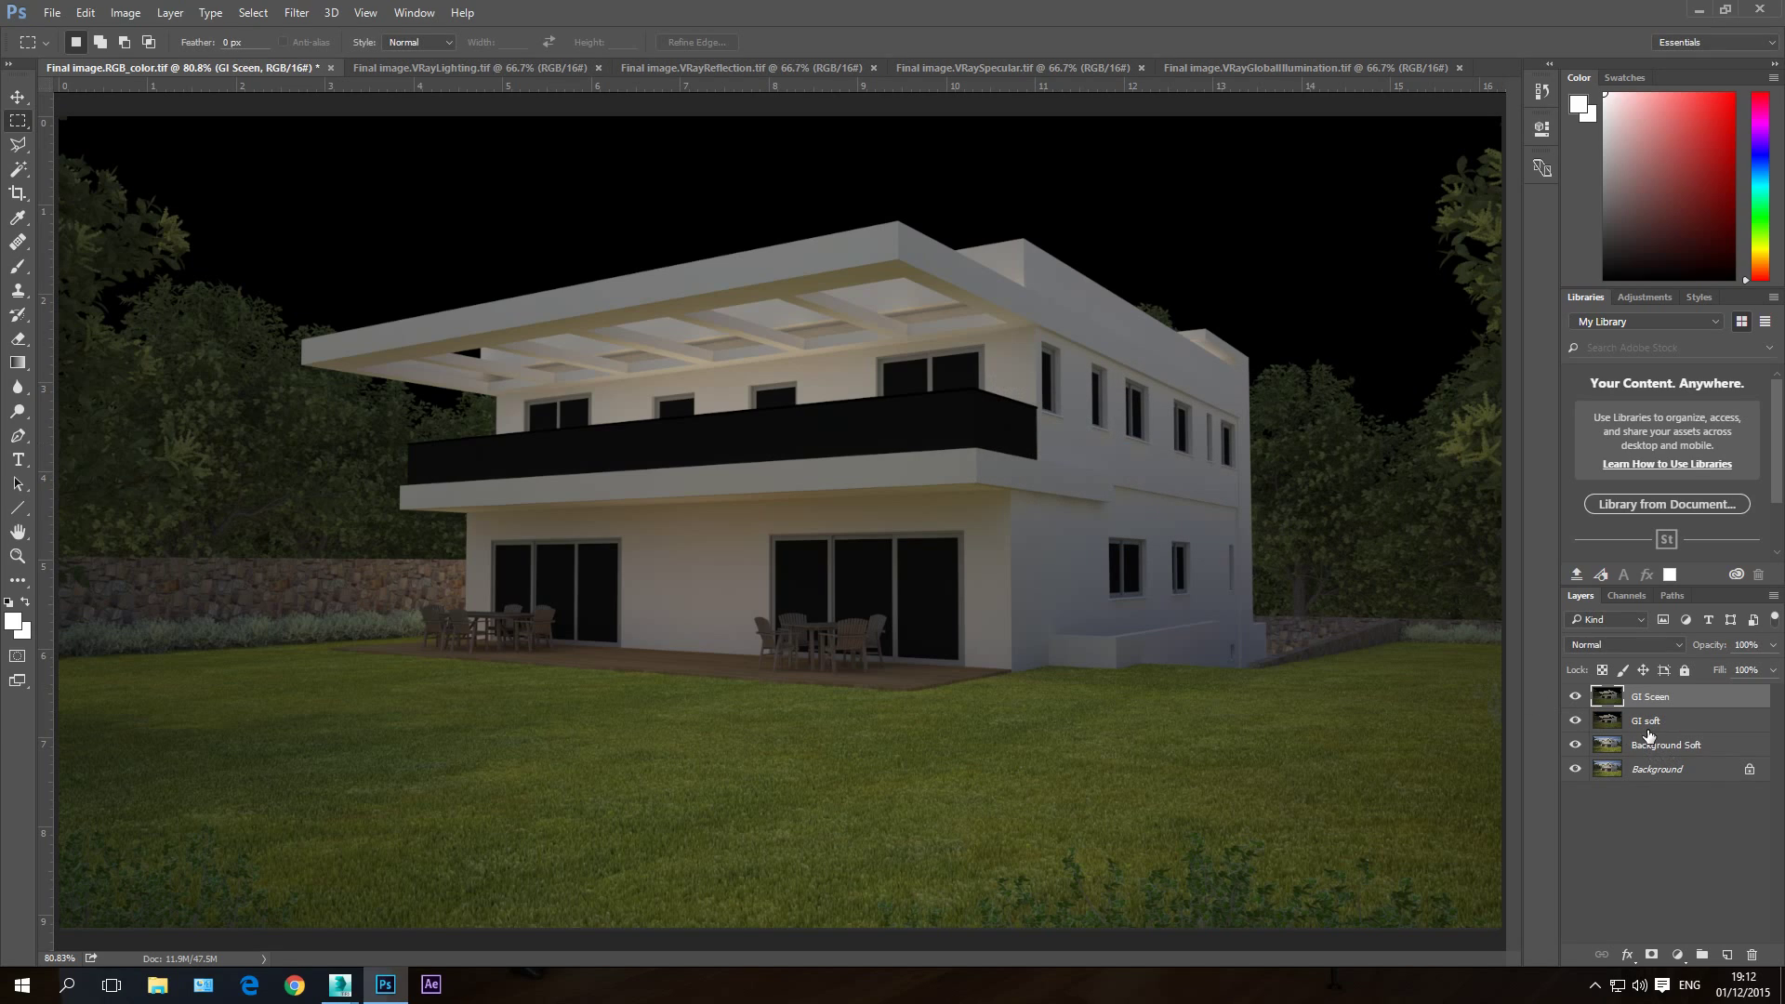
Step: Group the GI Sceen and GI soft layers and name the group "GI"
left_click(1653, 723, "shift")
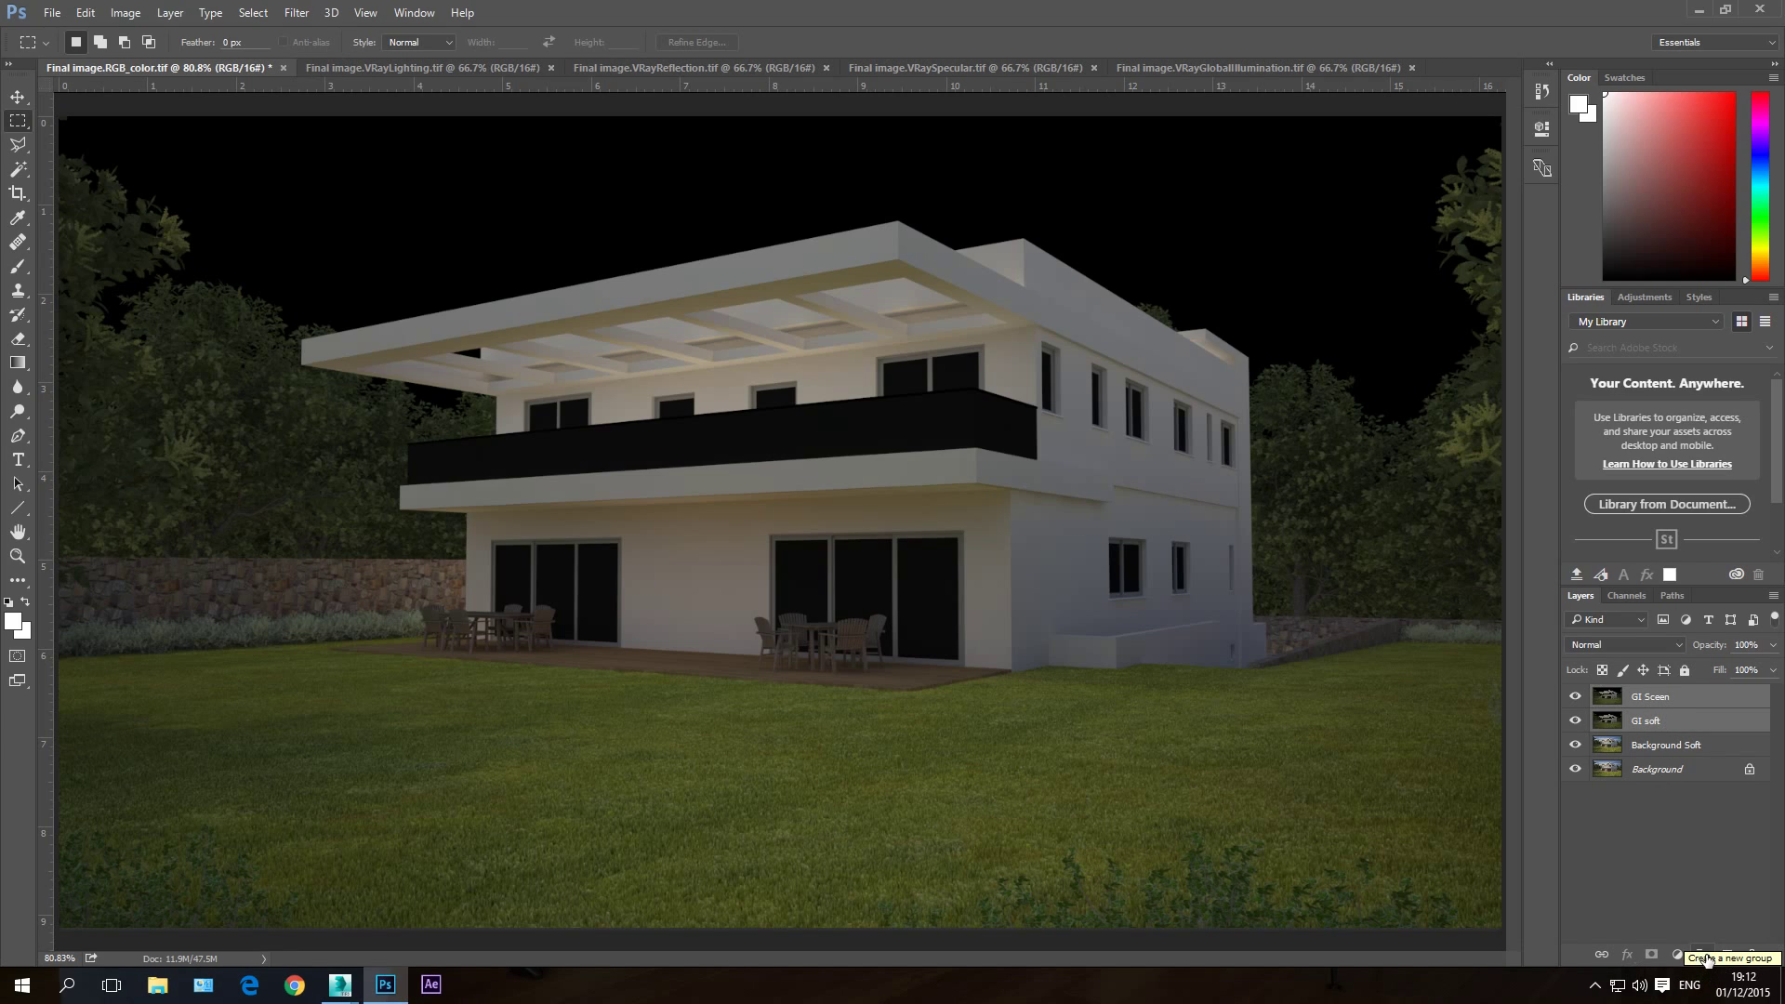
left_click(1706, 957)
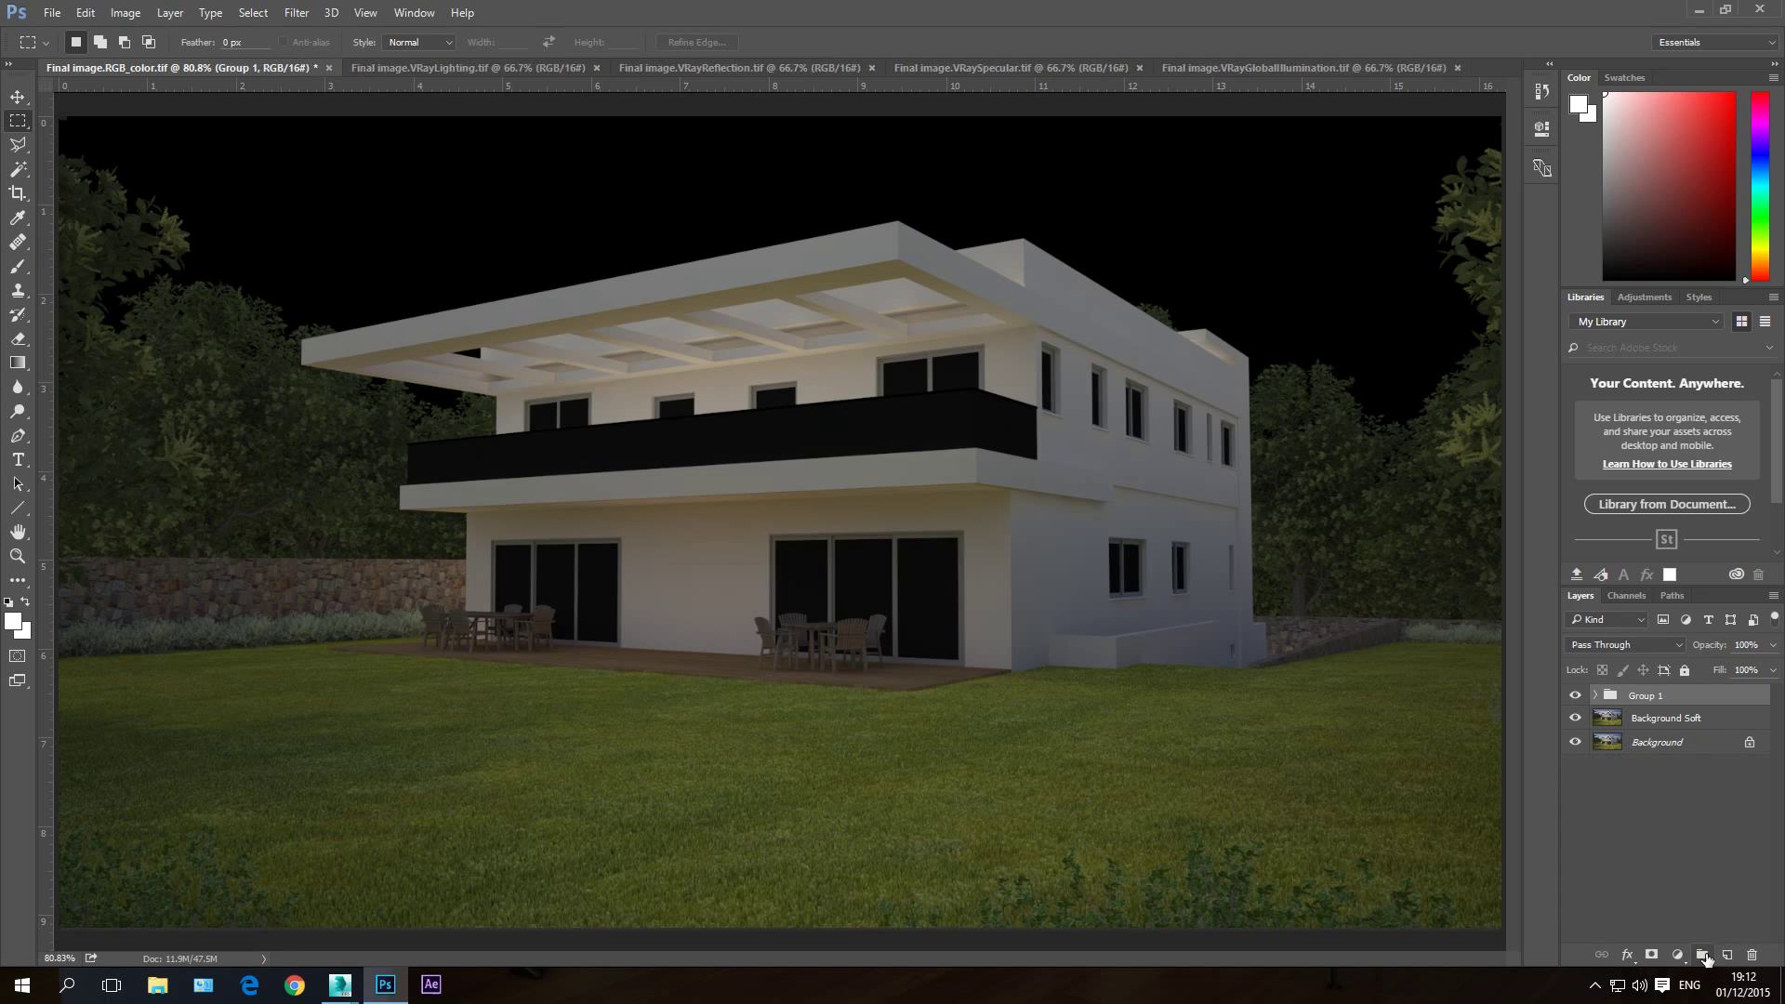
double_click(1646, 695)
key("BackSpace")
key("Return")
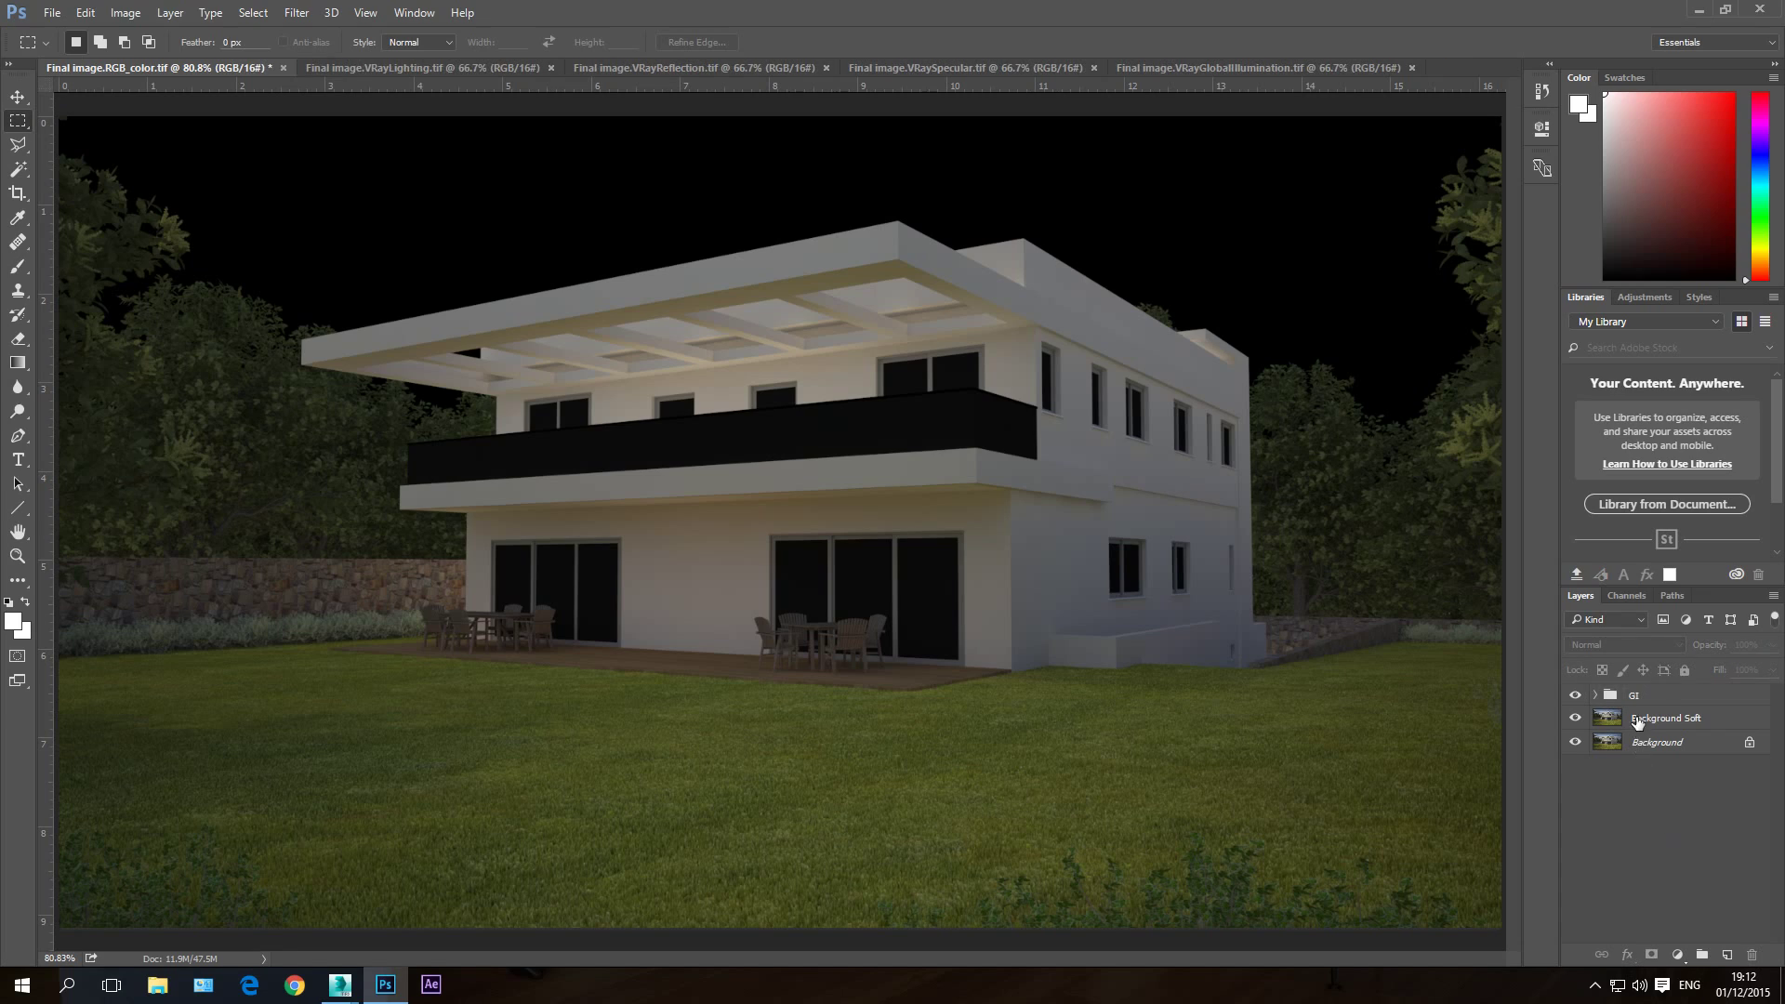
Step: In the GI group, hide GI Sceen and set the GI soft layer to Soft Light blending at 20% opacity
left_click(1596, 697)
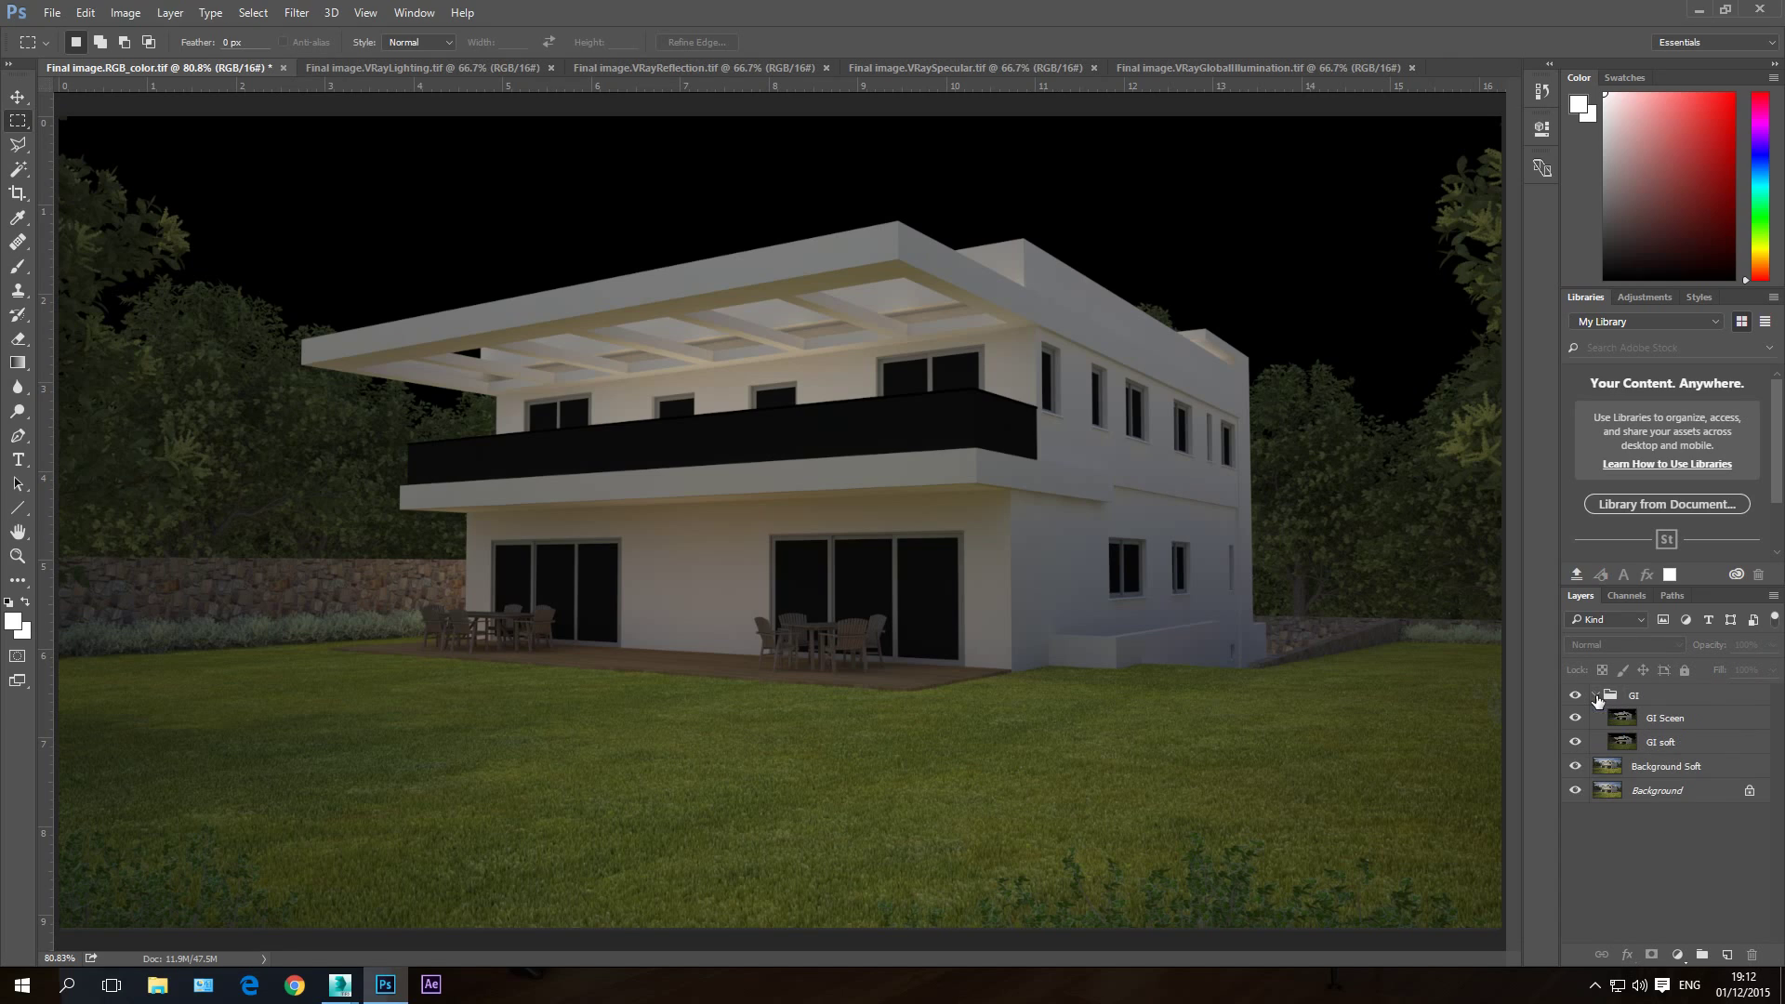
left_click(1664, 748)
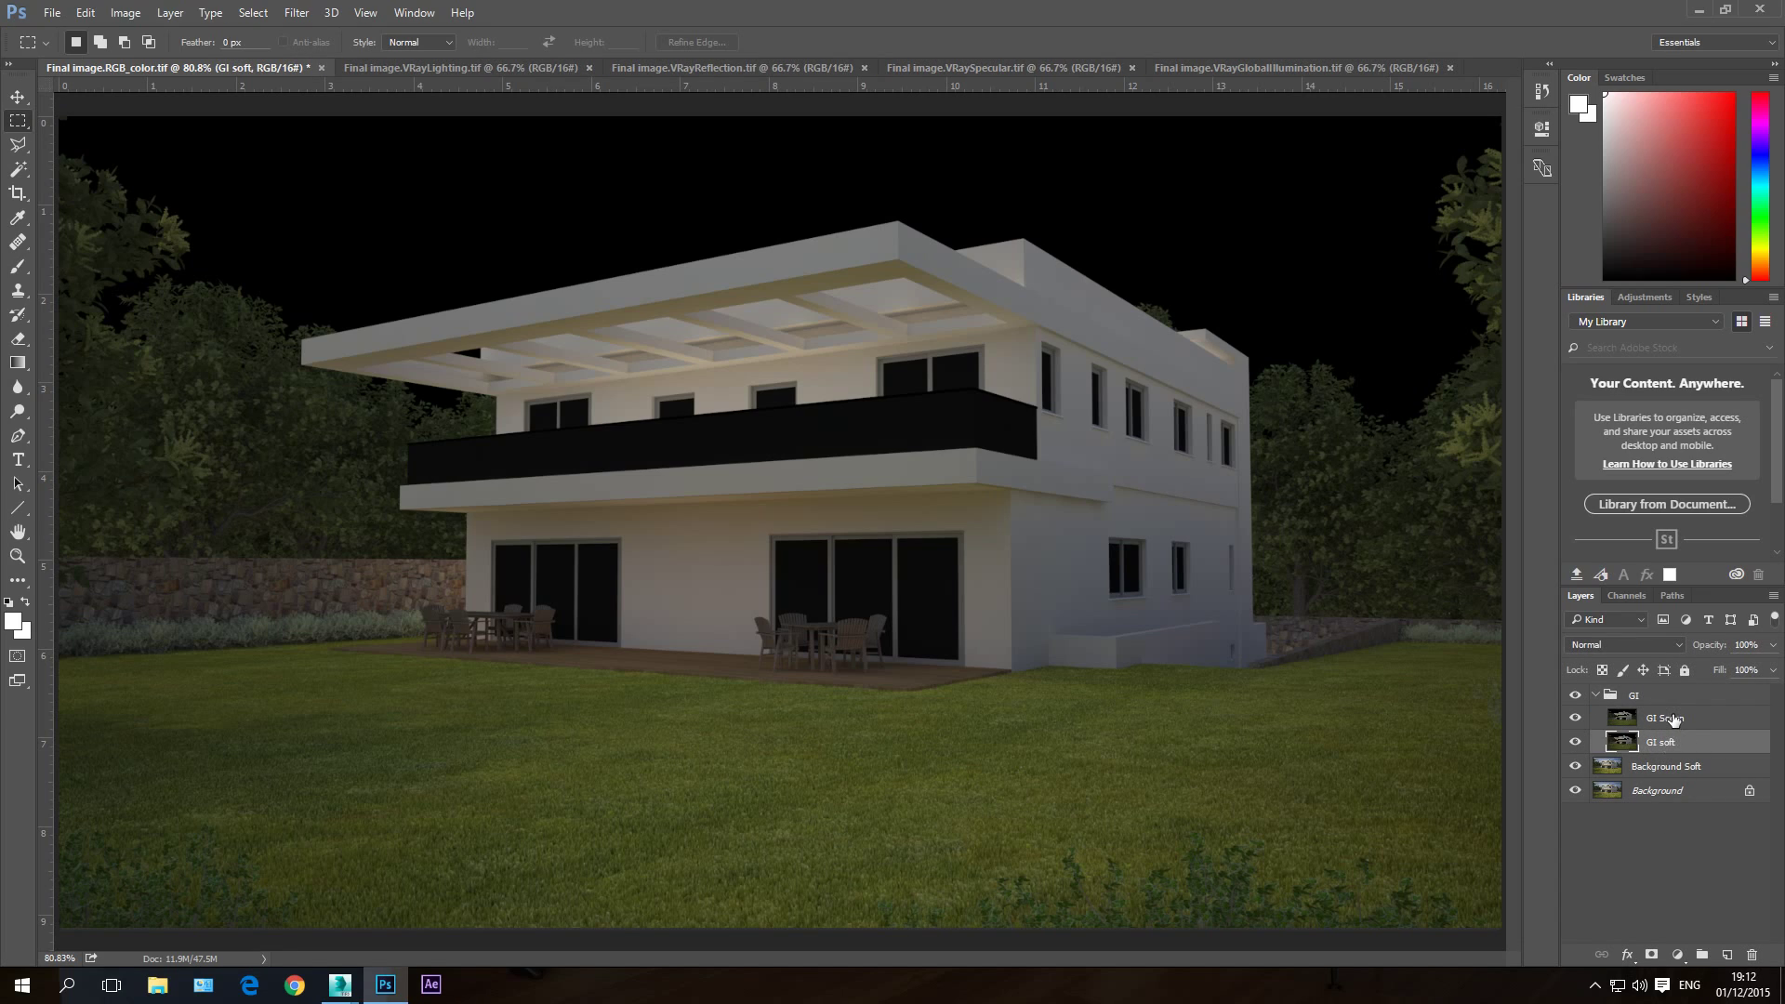
left_click(1674, 722)
left_click(1665, 751)
left_click(1624, 647)
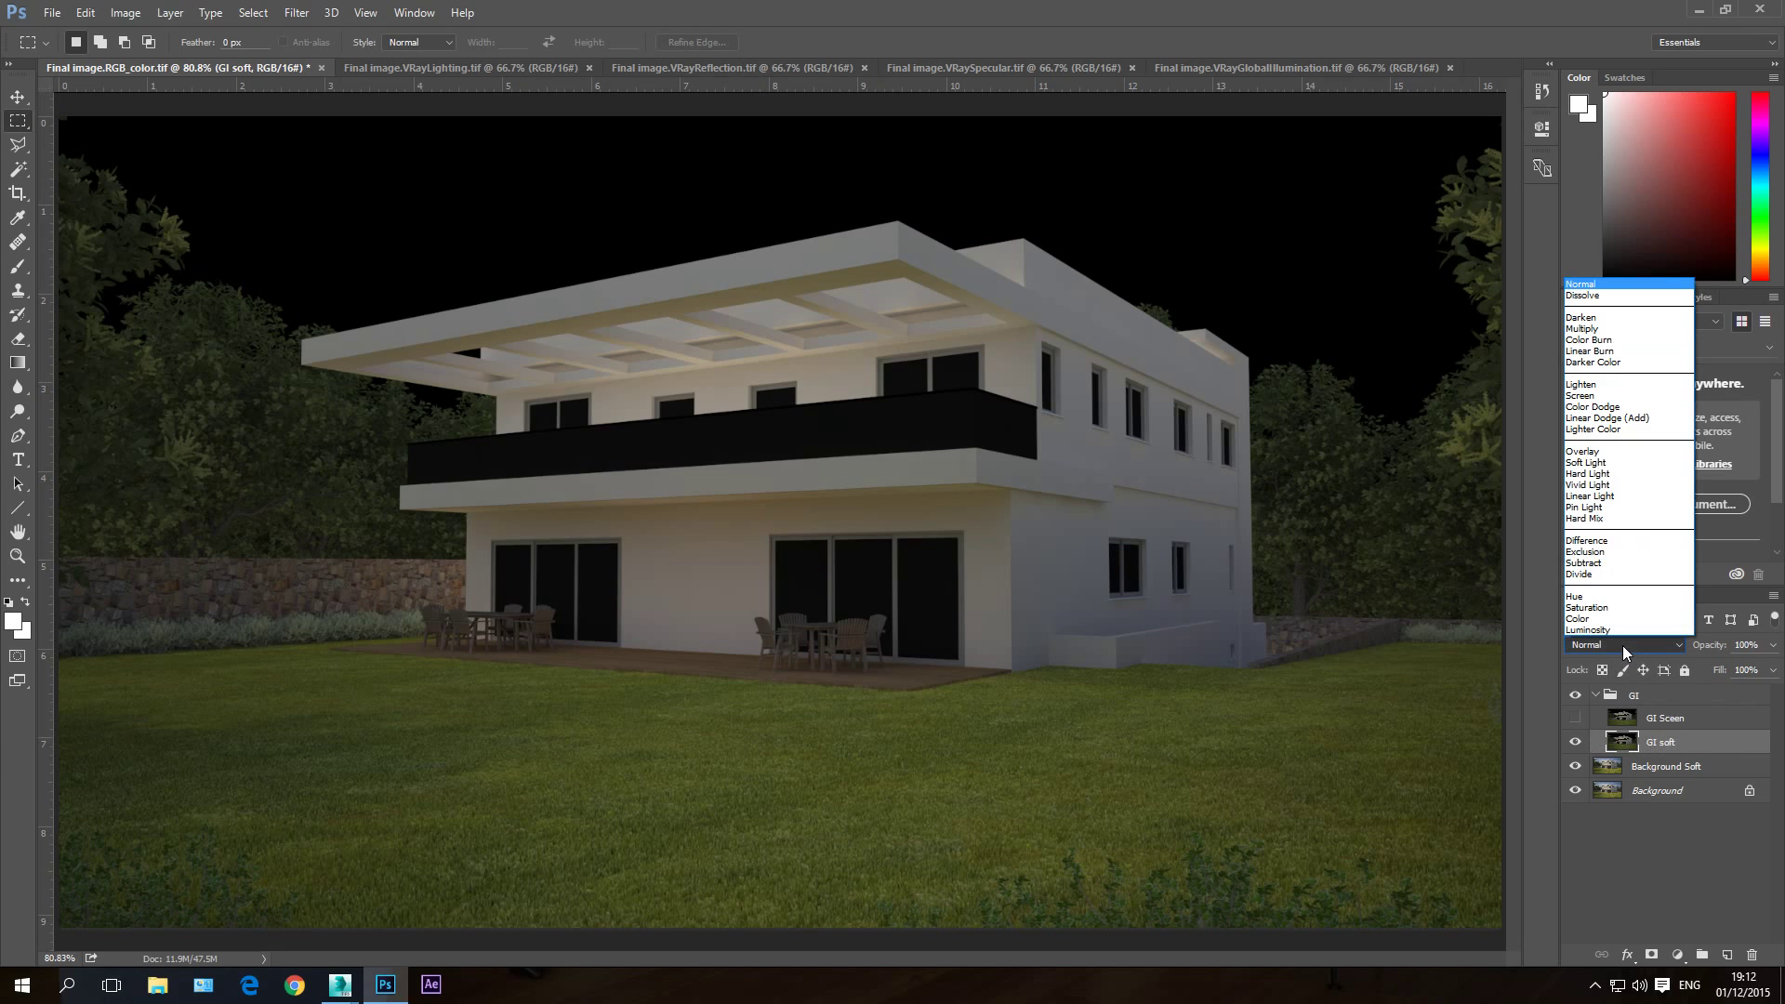
left_click(1598, 463)
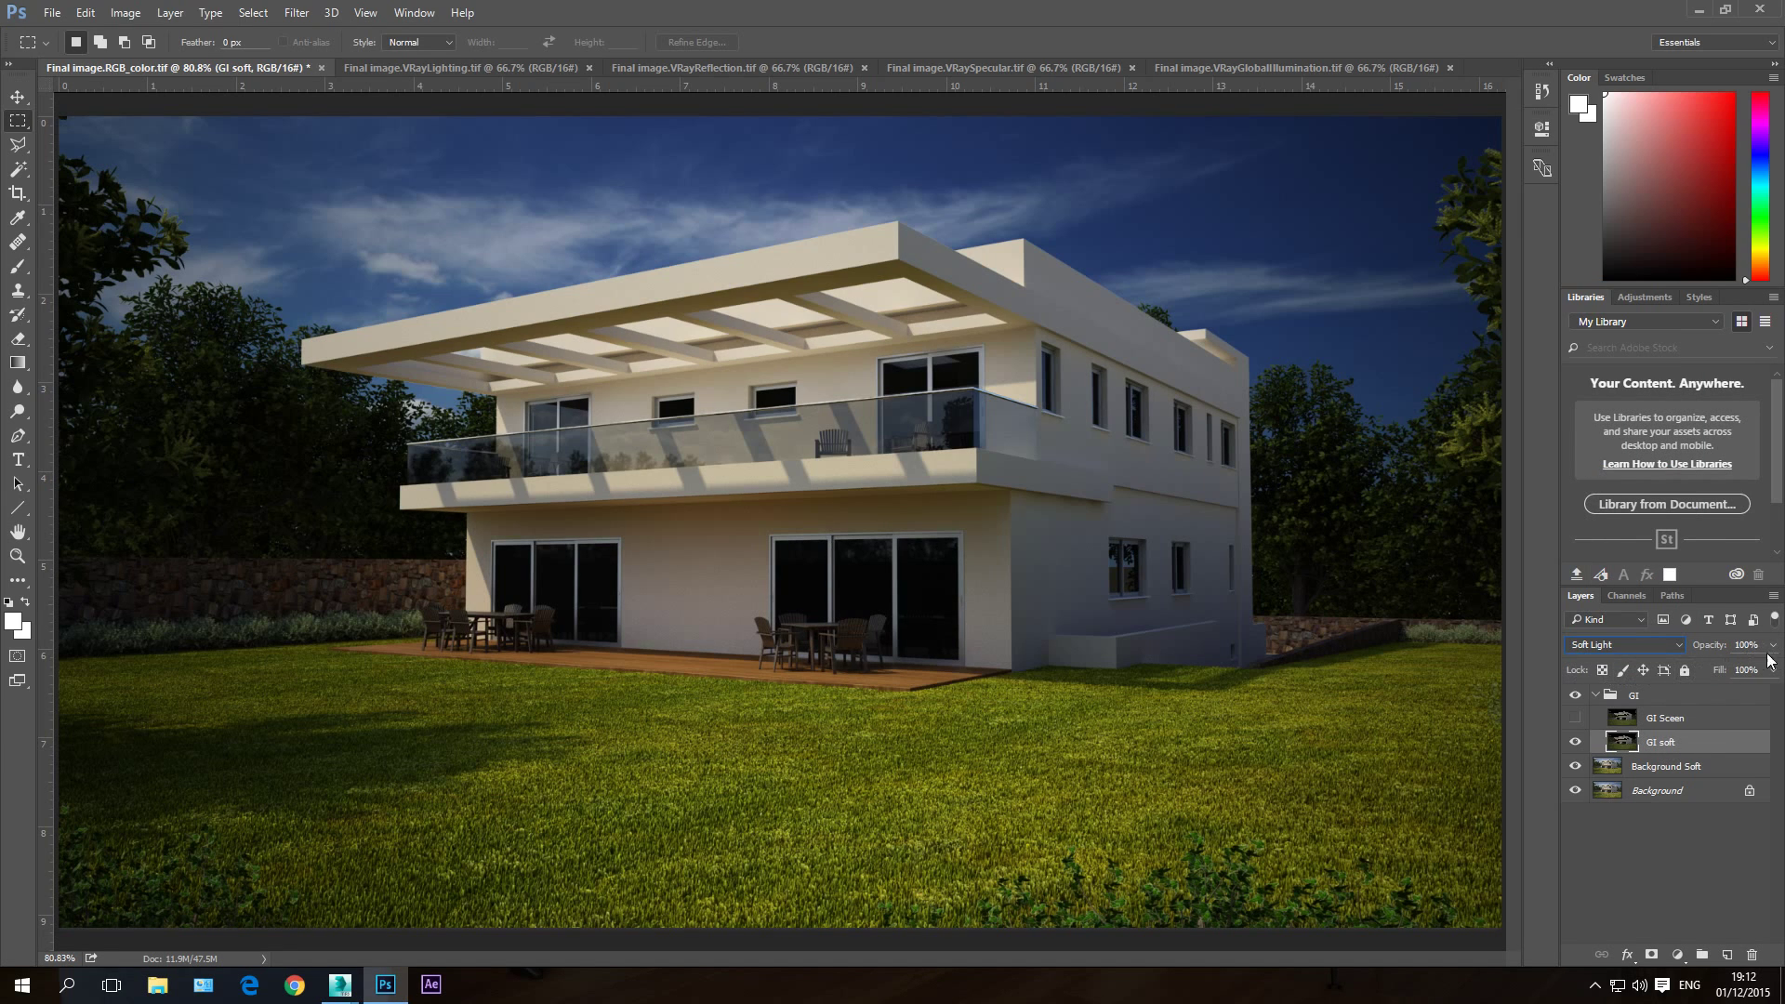
left_click(1739, 644)
type("30")
key("Return")
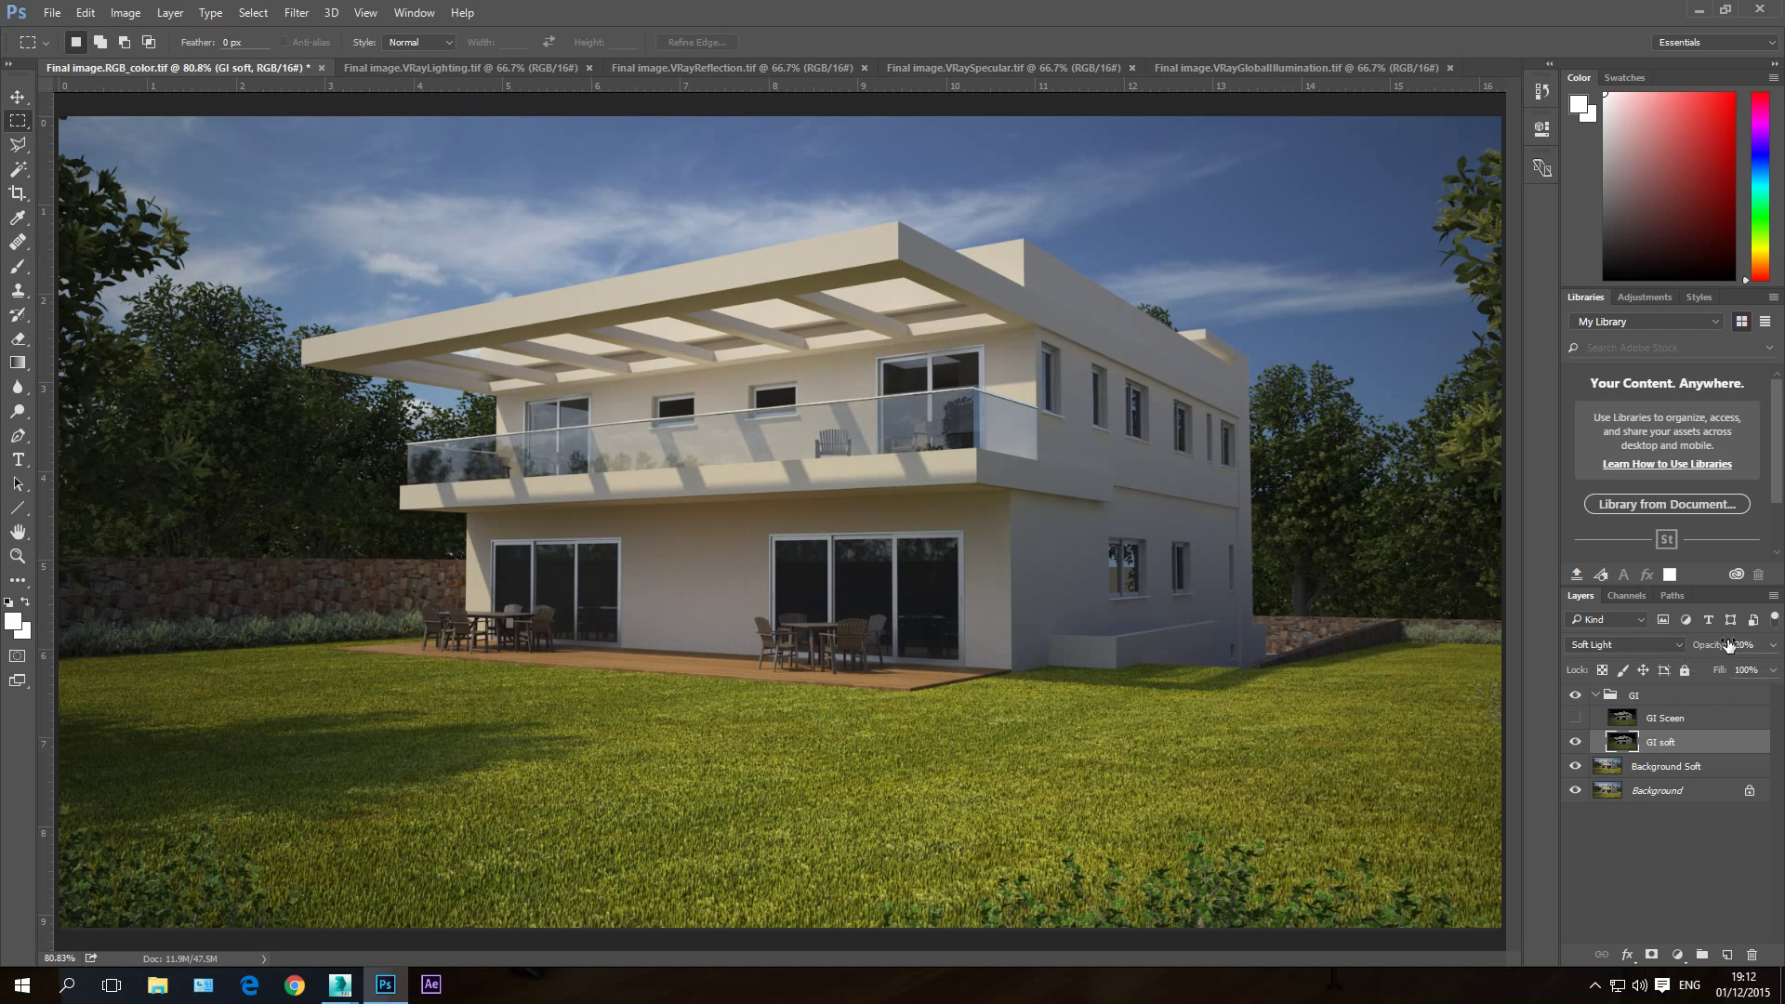
Step: Show the GI Sceen layer and set it to Screen blending at 30% opacity
left_click(1574, 719)
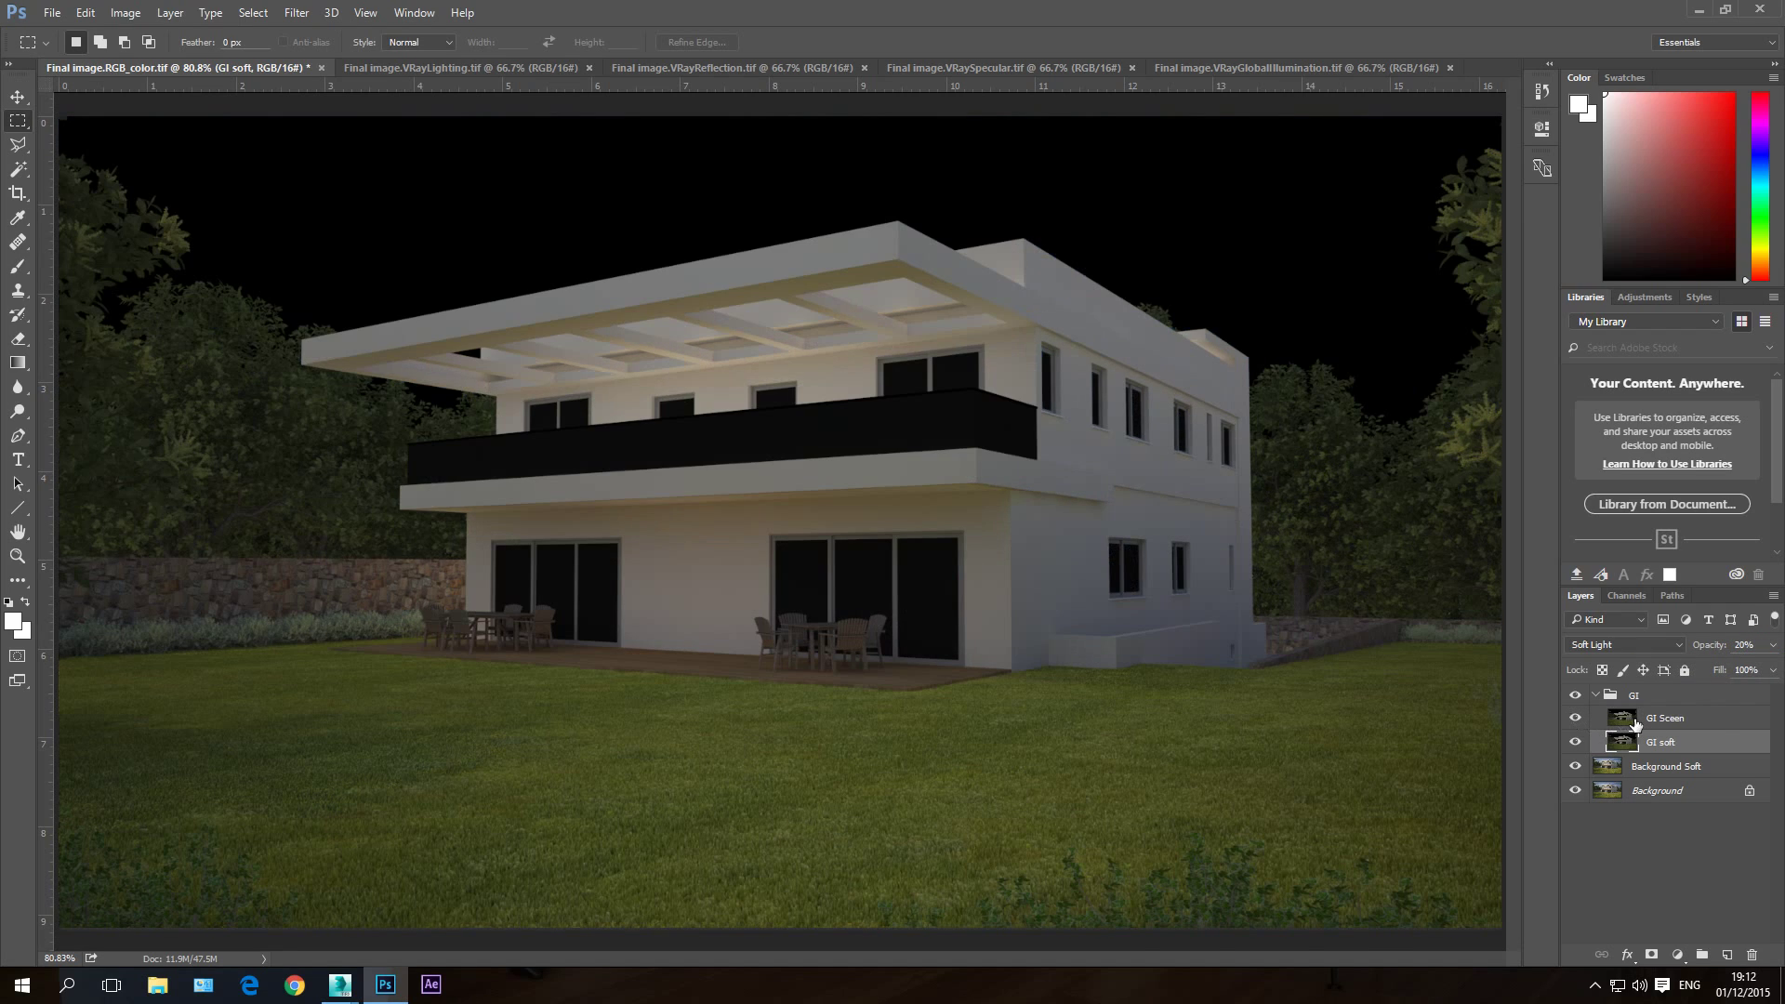
left_click(1662, 721)
left_click(1620, 647)
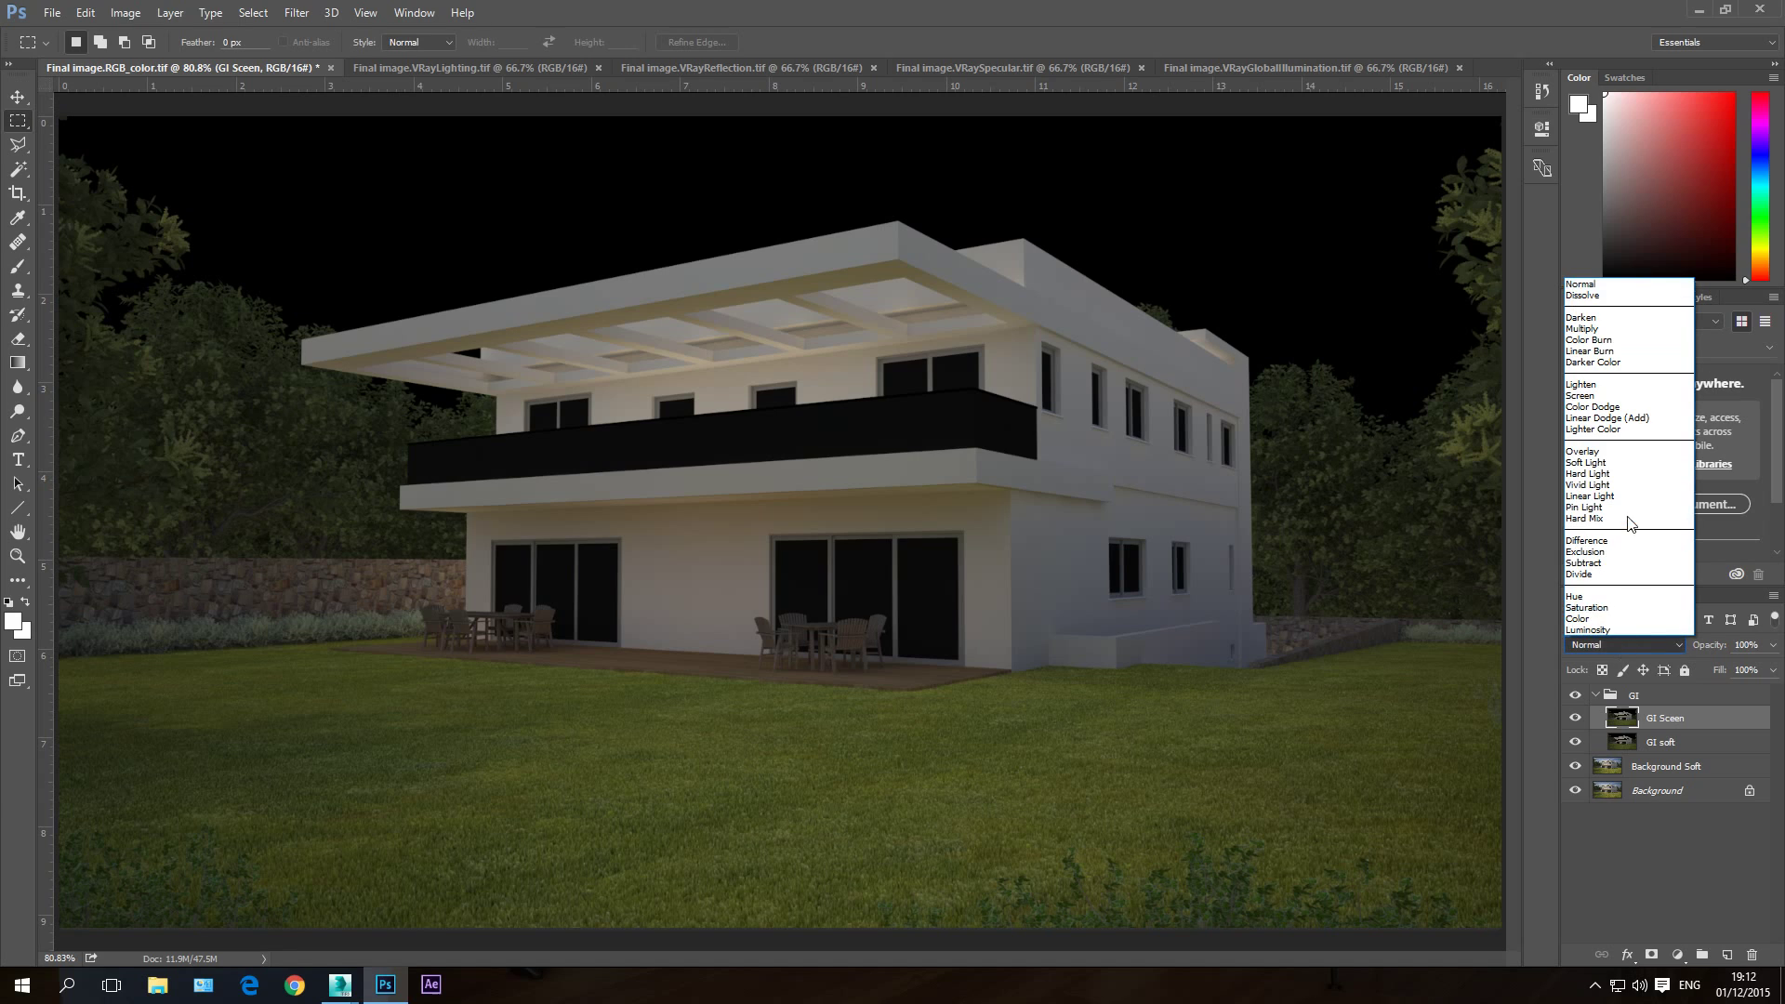
left_click(1587, 397)
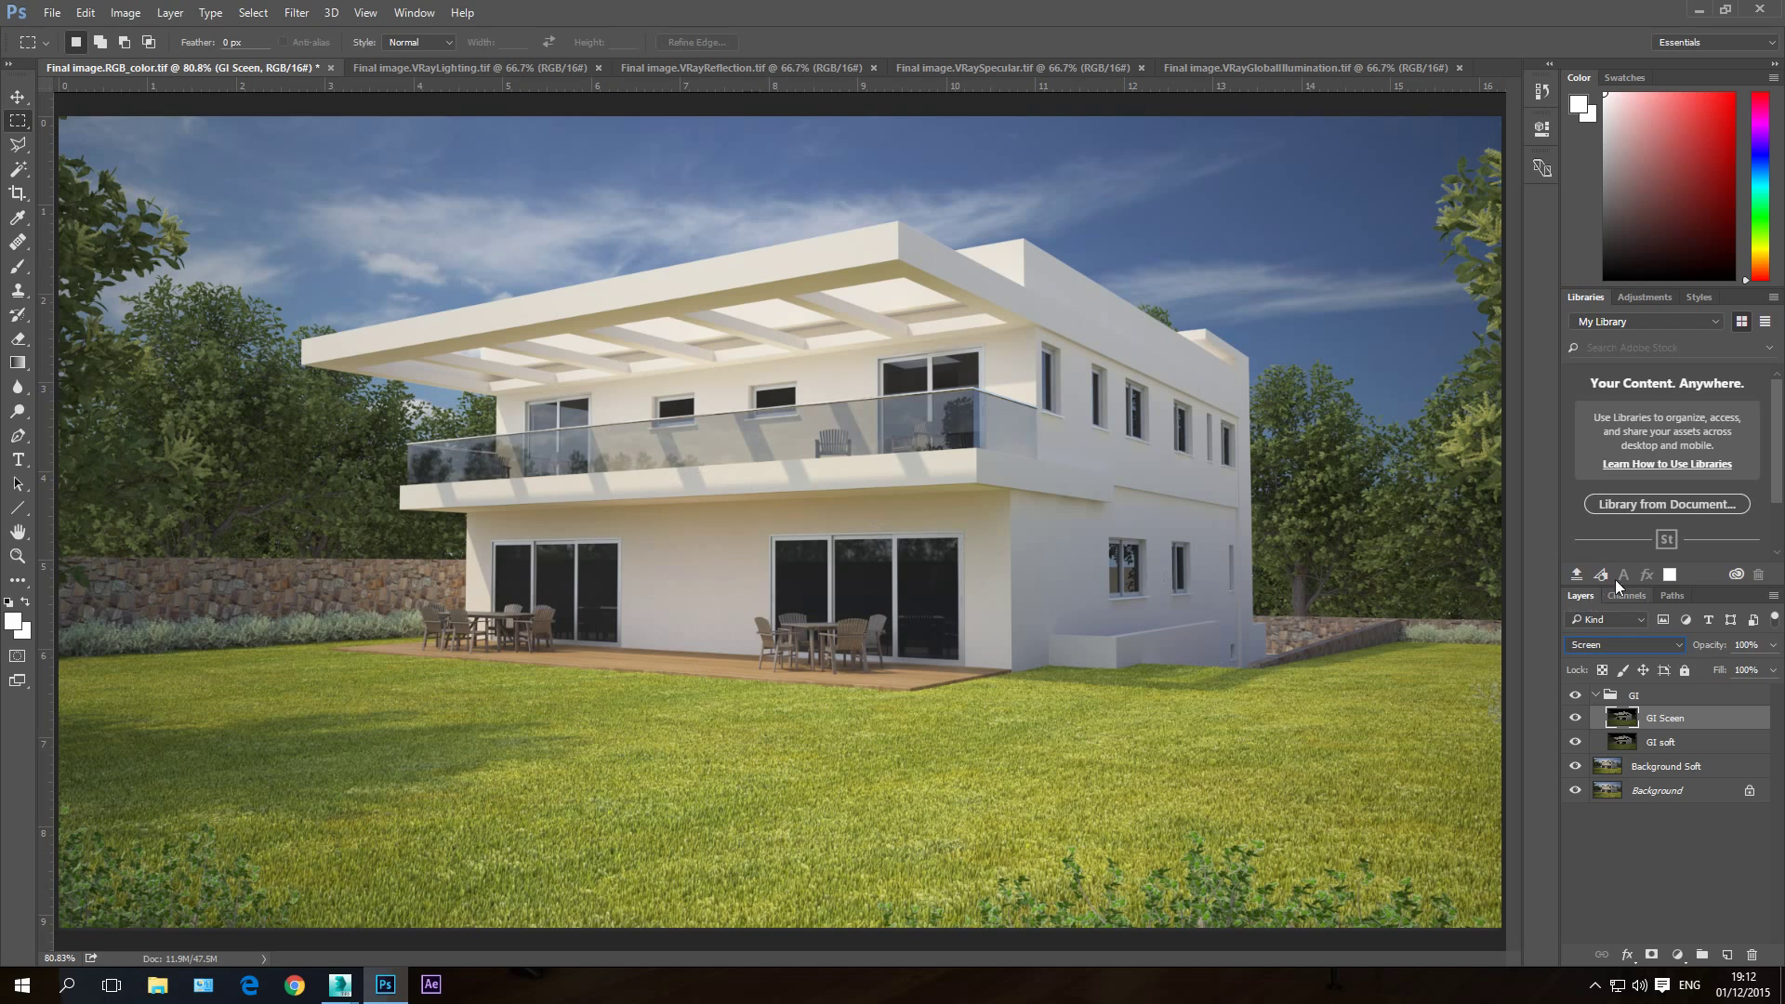
left_click(1740, 644)
type("80")
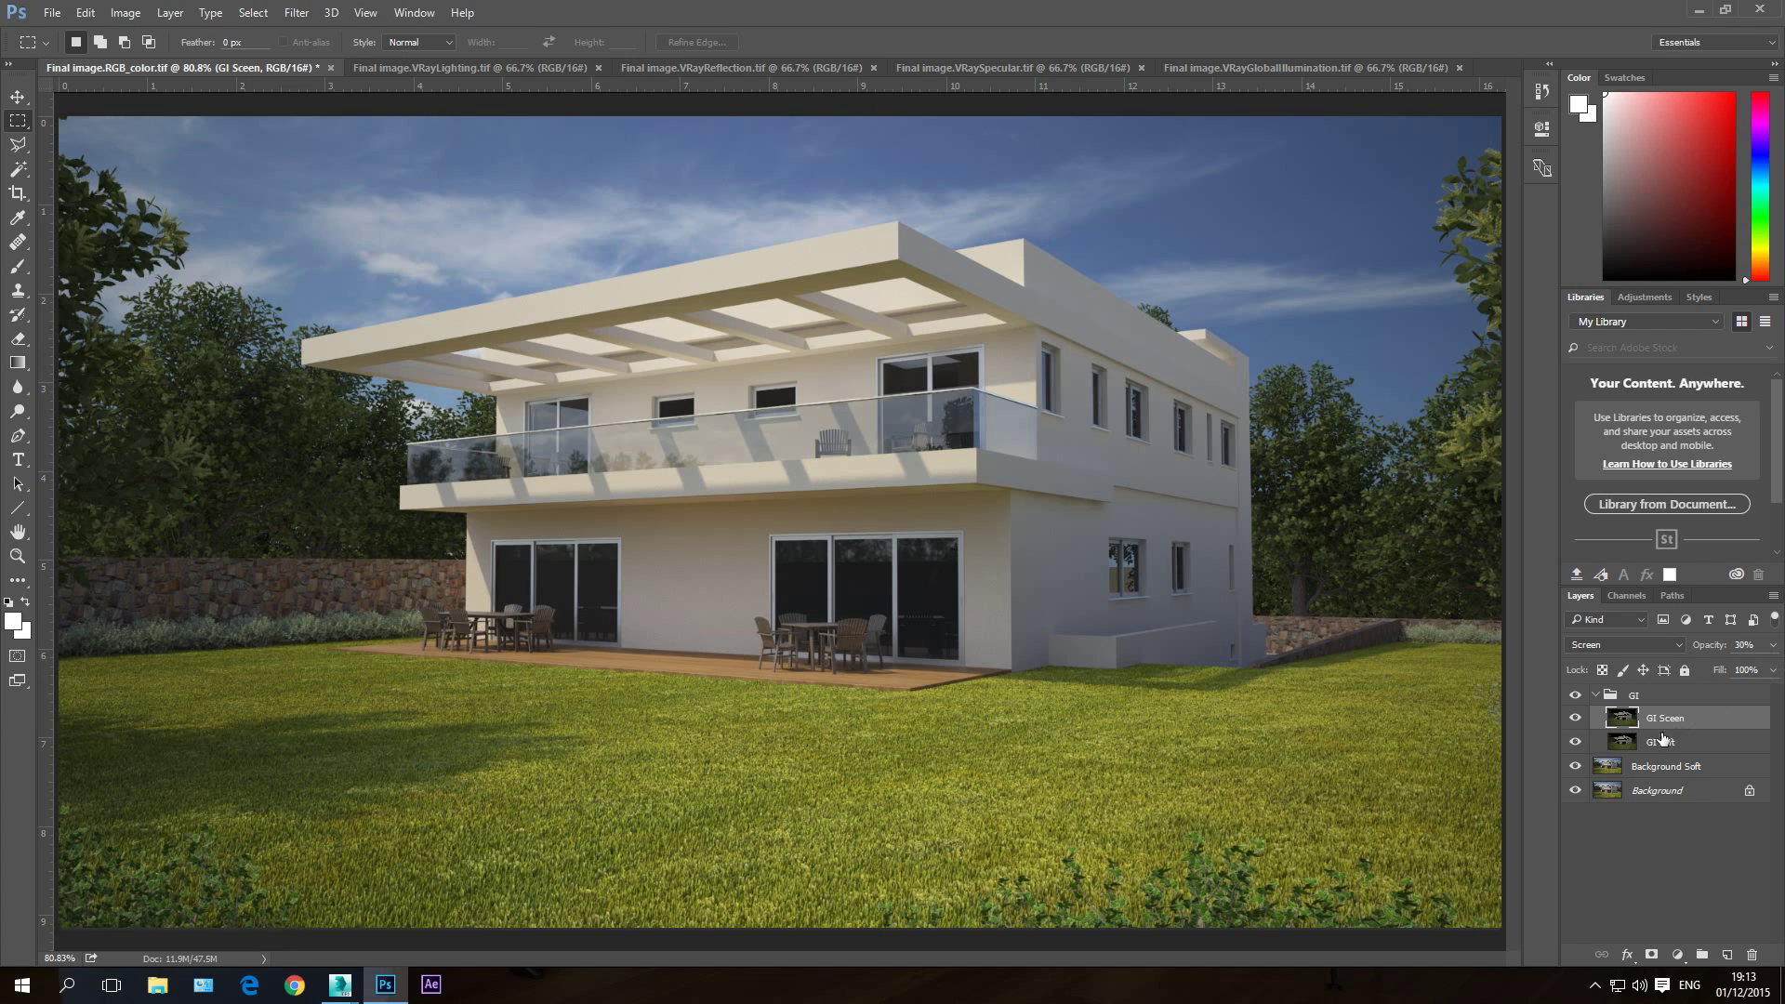
Step: Try 35% opacity on the GI Sceen layer, and settle on 40%
left_click(1750, 645)
type("35")
left_click(1744, 644)
type("40")
key("Return")
Step: Toggle GI soft to compare its effect, set its opacity to 25%, review the other layers' opacities and collapse the GI group
left_click(1660, 748)
left_click(1574, 744)
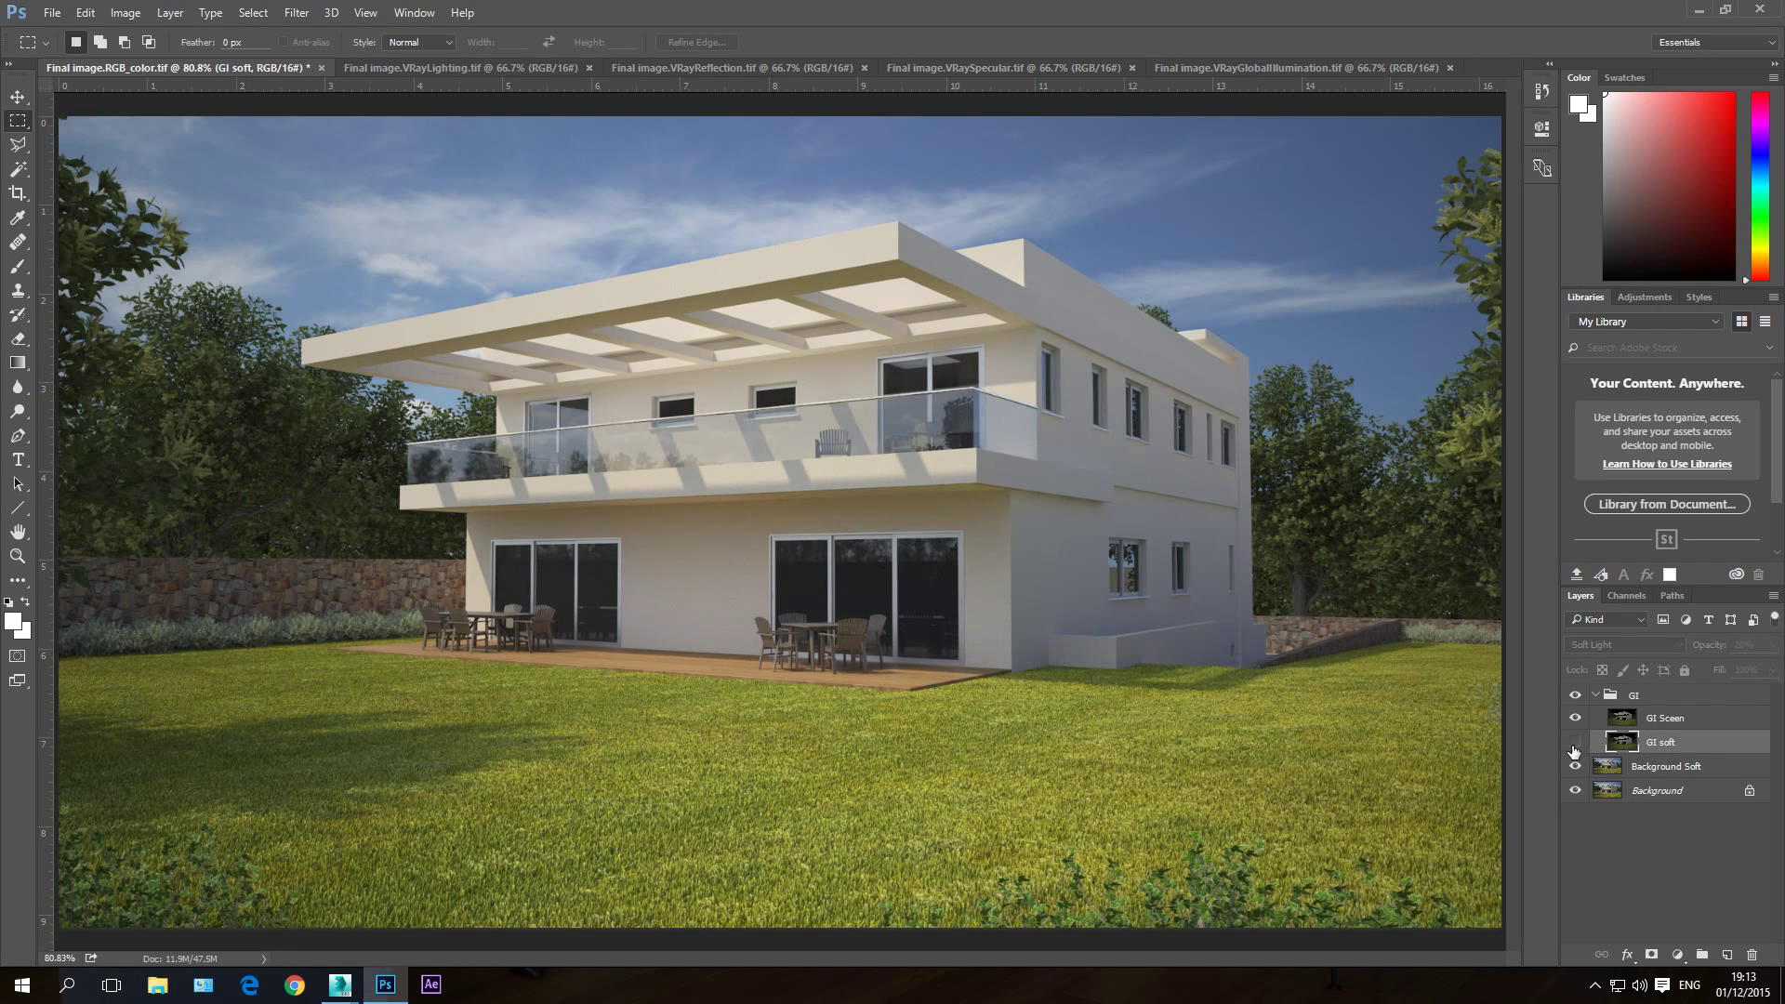
left_click(1575, 743)
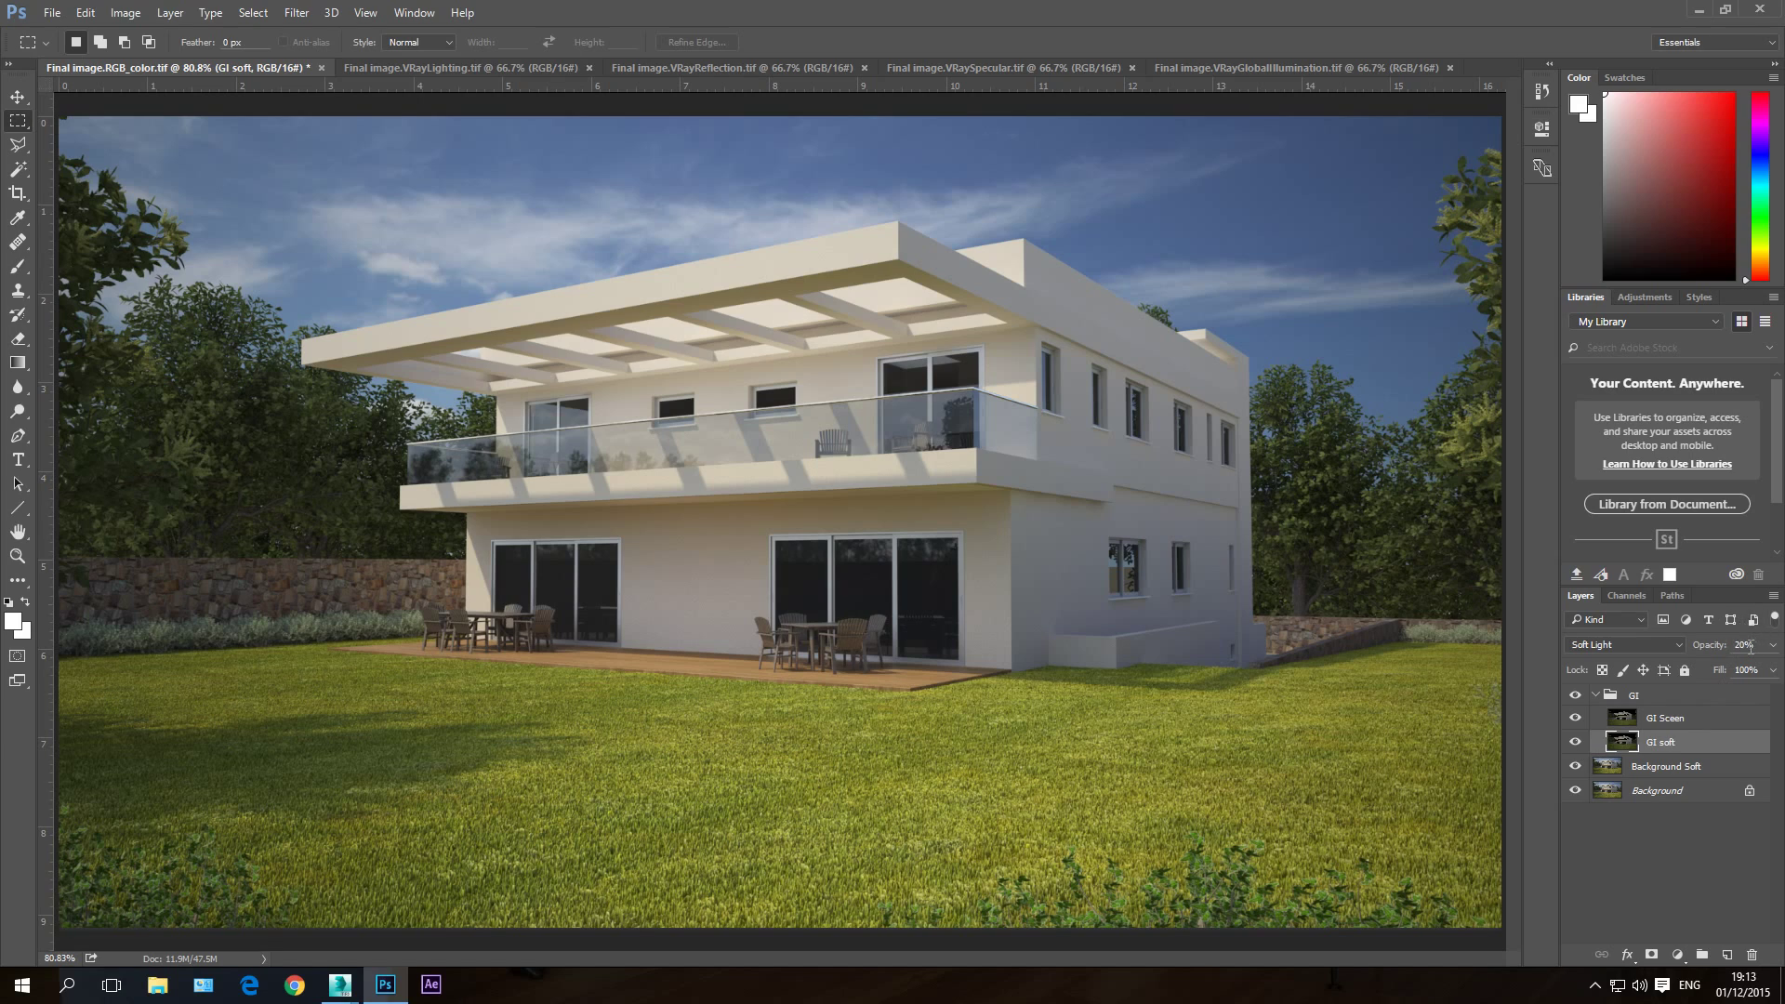
left_click(1749, 646)
type("25")
left_click(1674, 766)
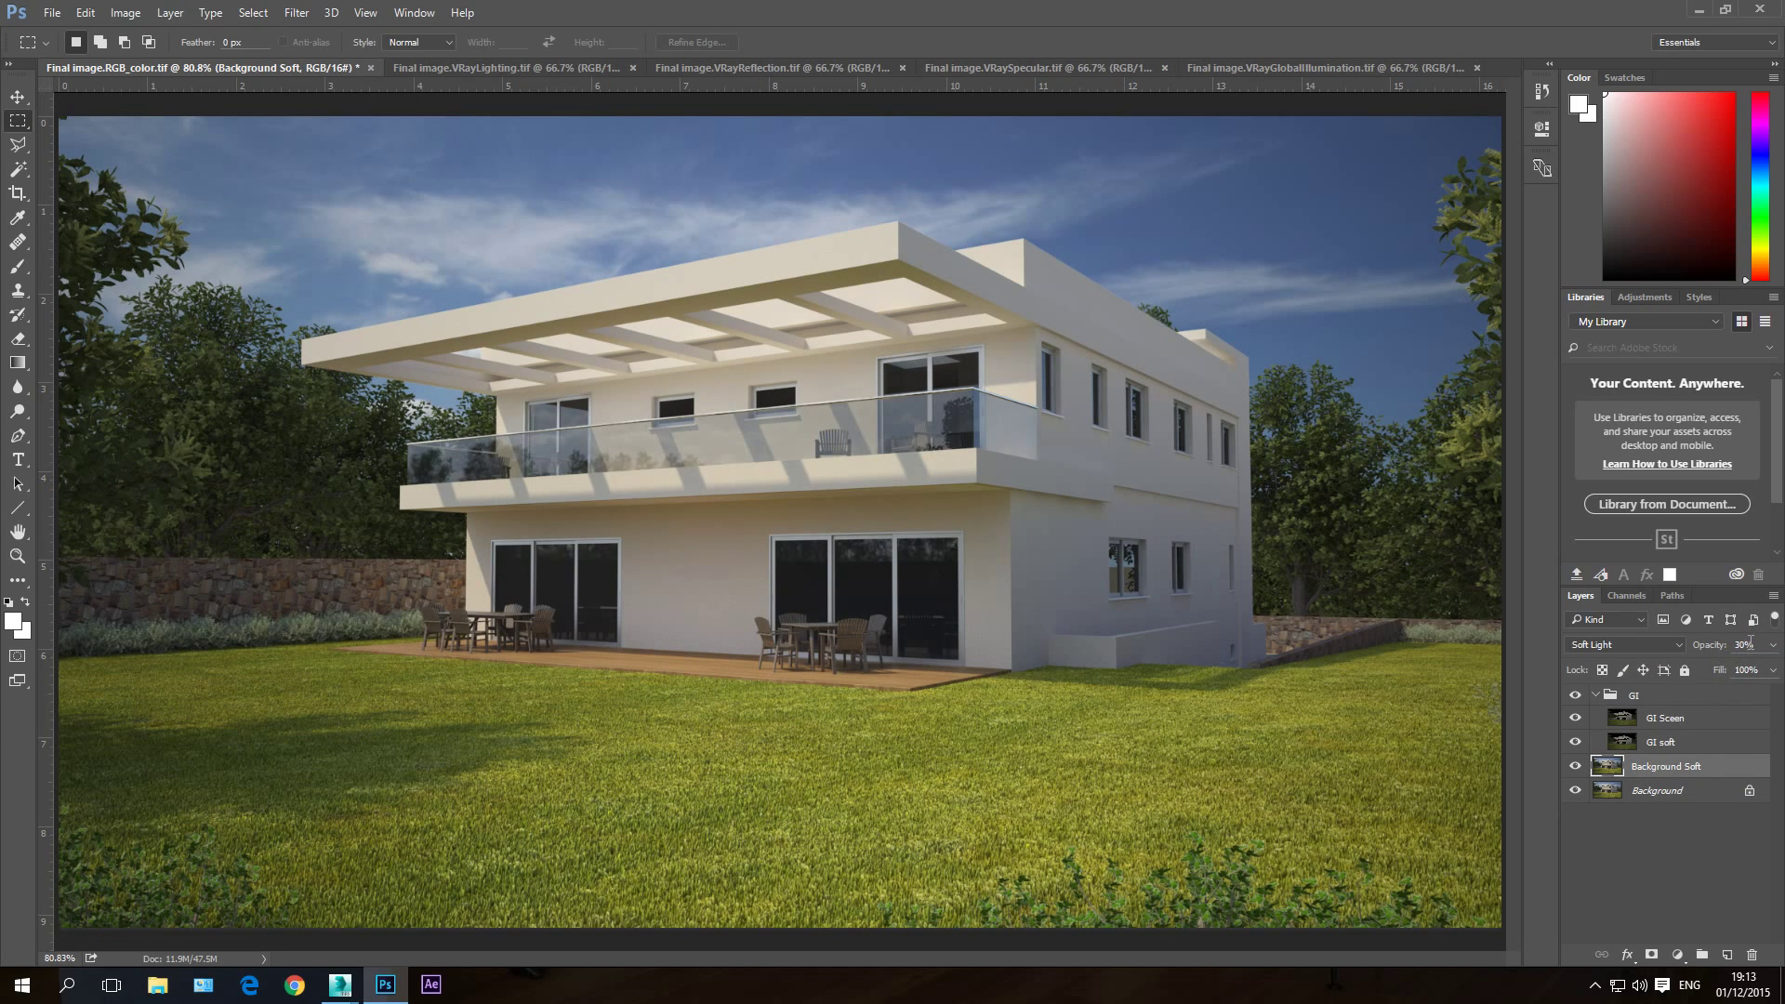
left_click(1672, 744)
left_click(1674, 722)
left_click(1595, 697)
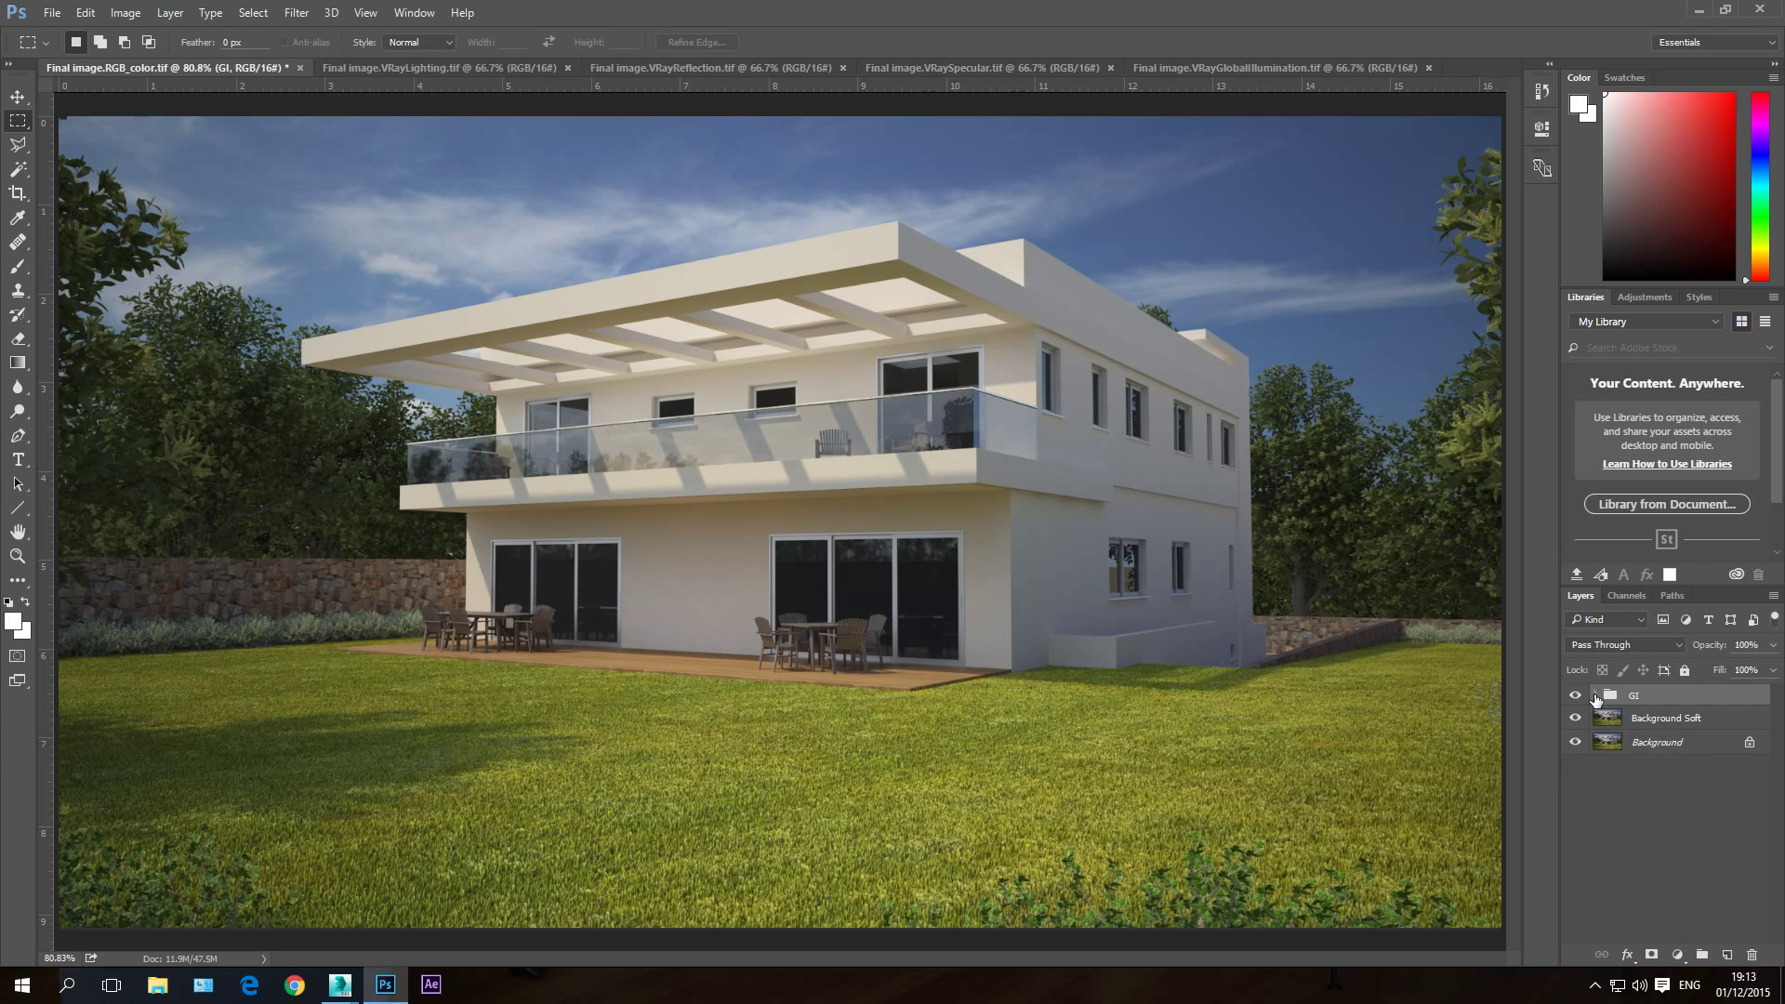
Step: Undock Final image.VRayLighting.tif into a floating window over the RGB_color document and activate the Move tool
left_click(424, 69)
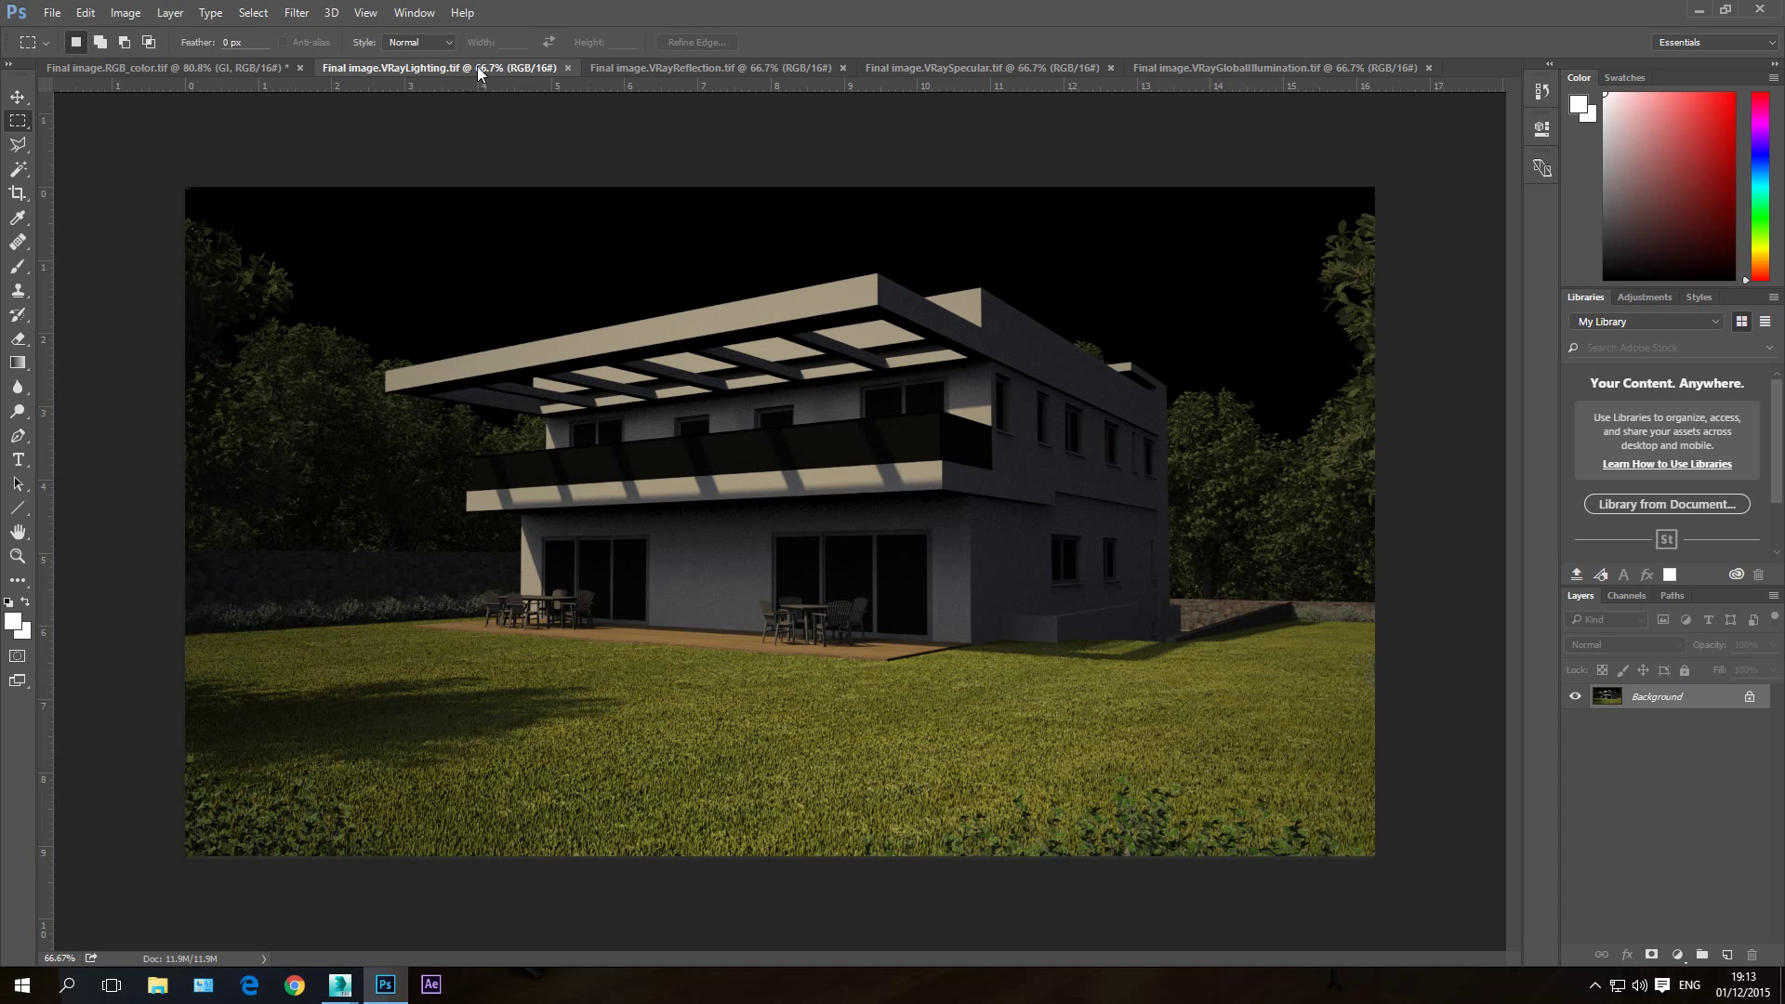
left_click_drag(479, 76, 1044, 593)
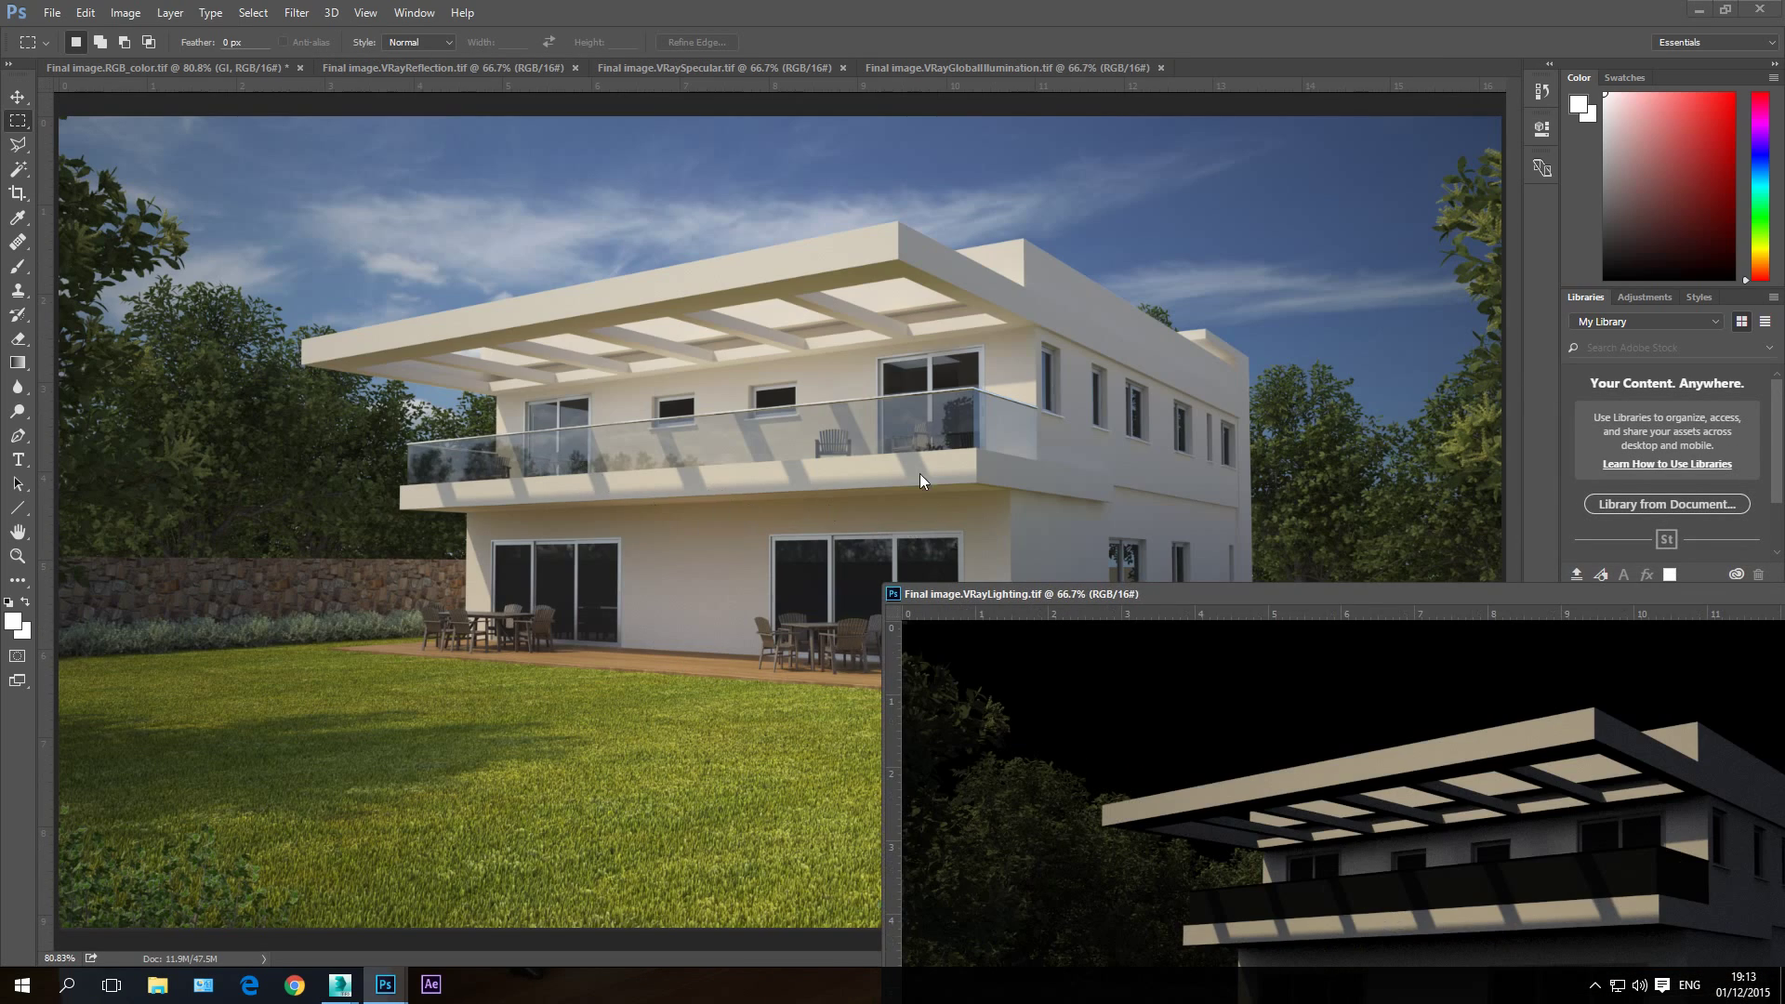
left_click(17, 96)
Step: Try bringing the VRayLighting image into Final image.RGB_color.tif as a freely positioned layer, and remove that layer
left_click_drag(1346, 831, 744, 595)
left_click_drag(534, 513, 533, 513)
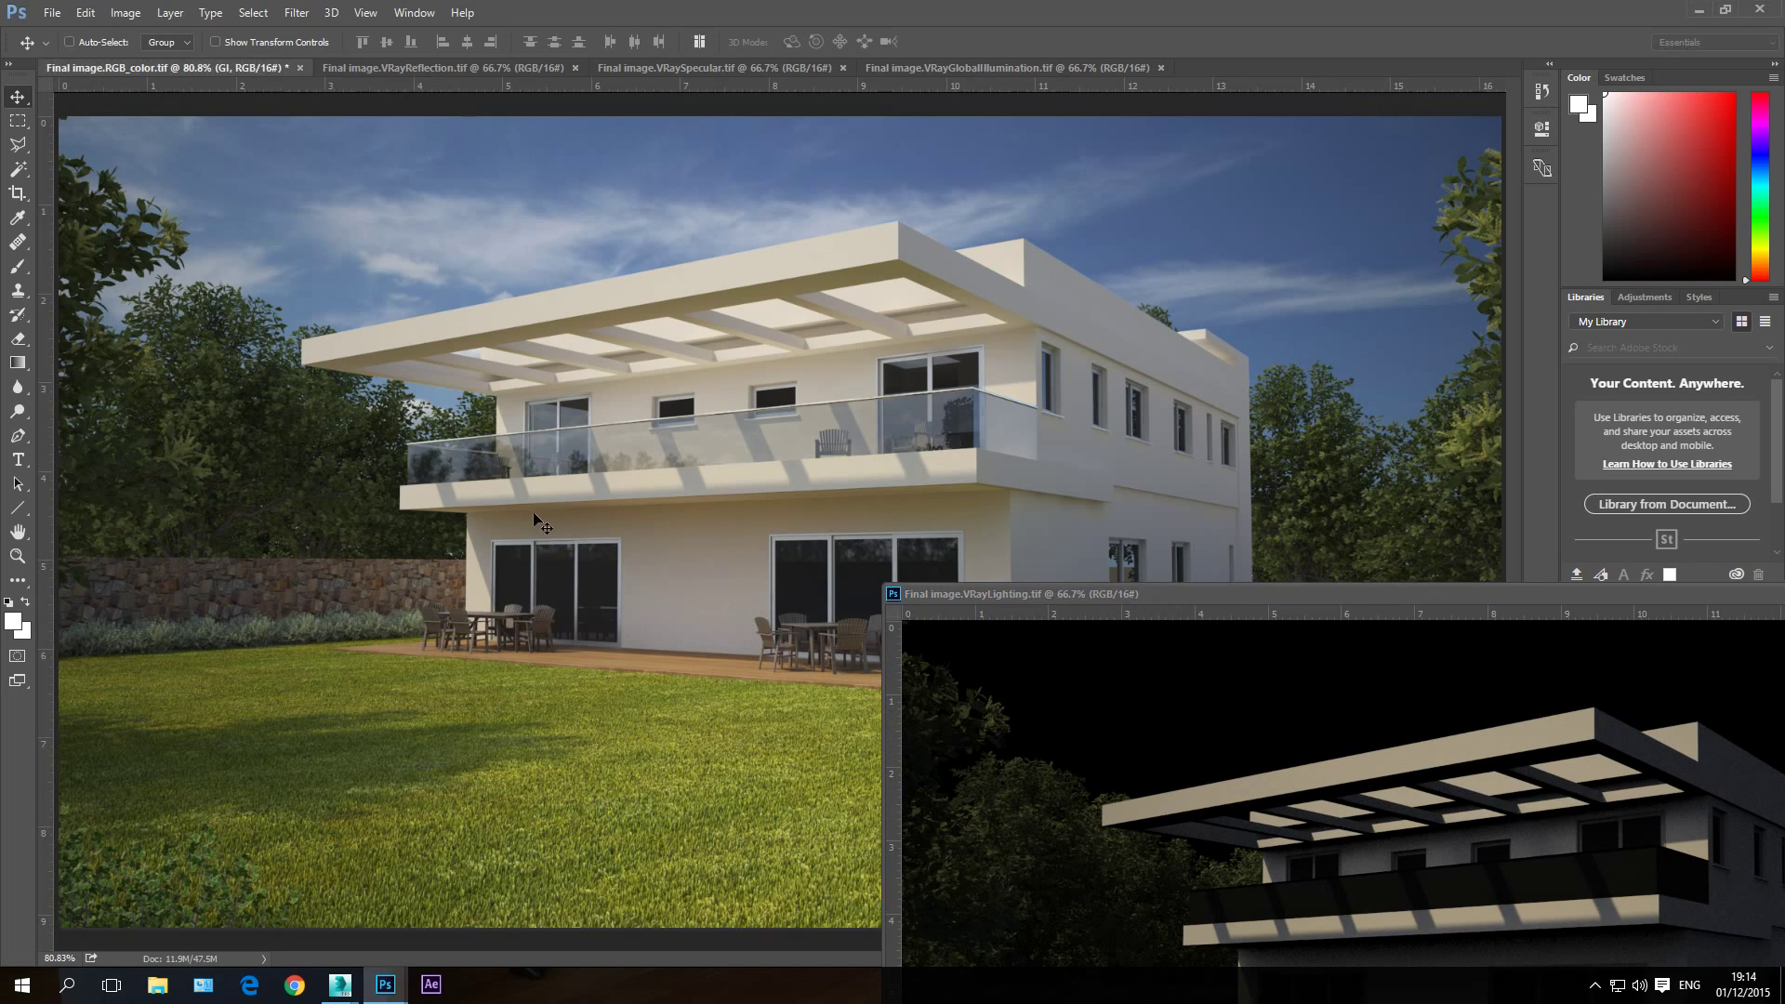
left_click_drag(292, 429, 855, 546)
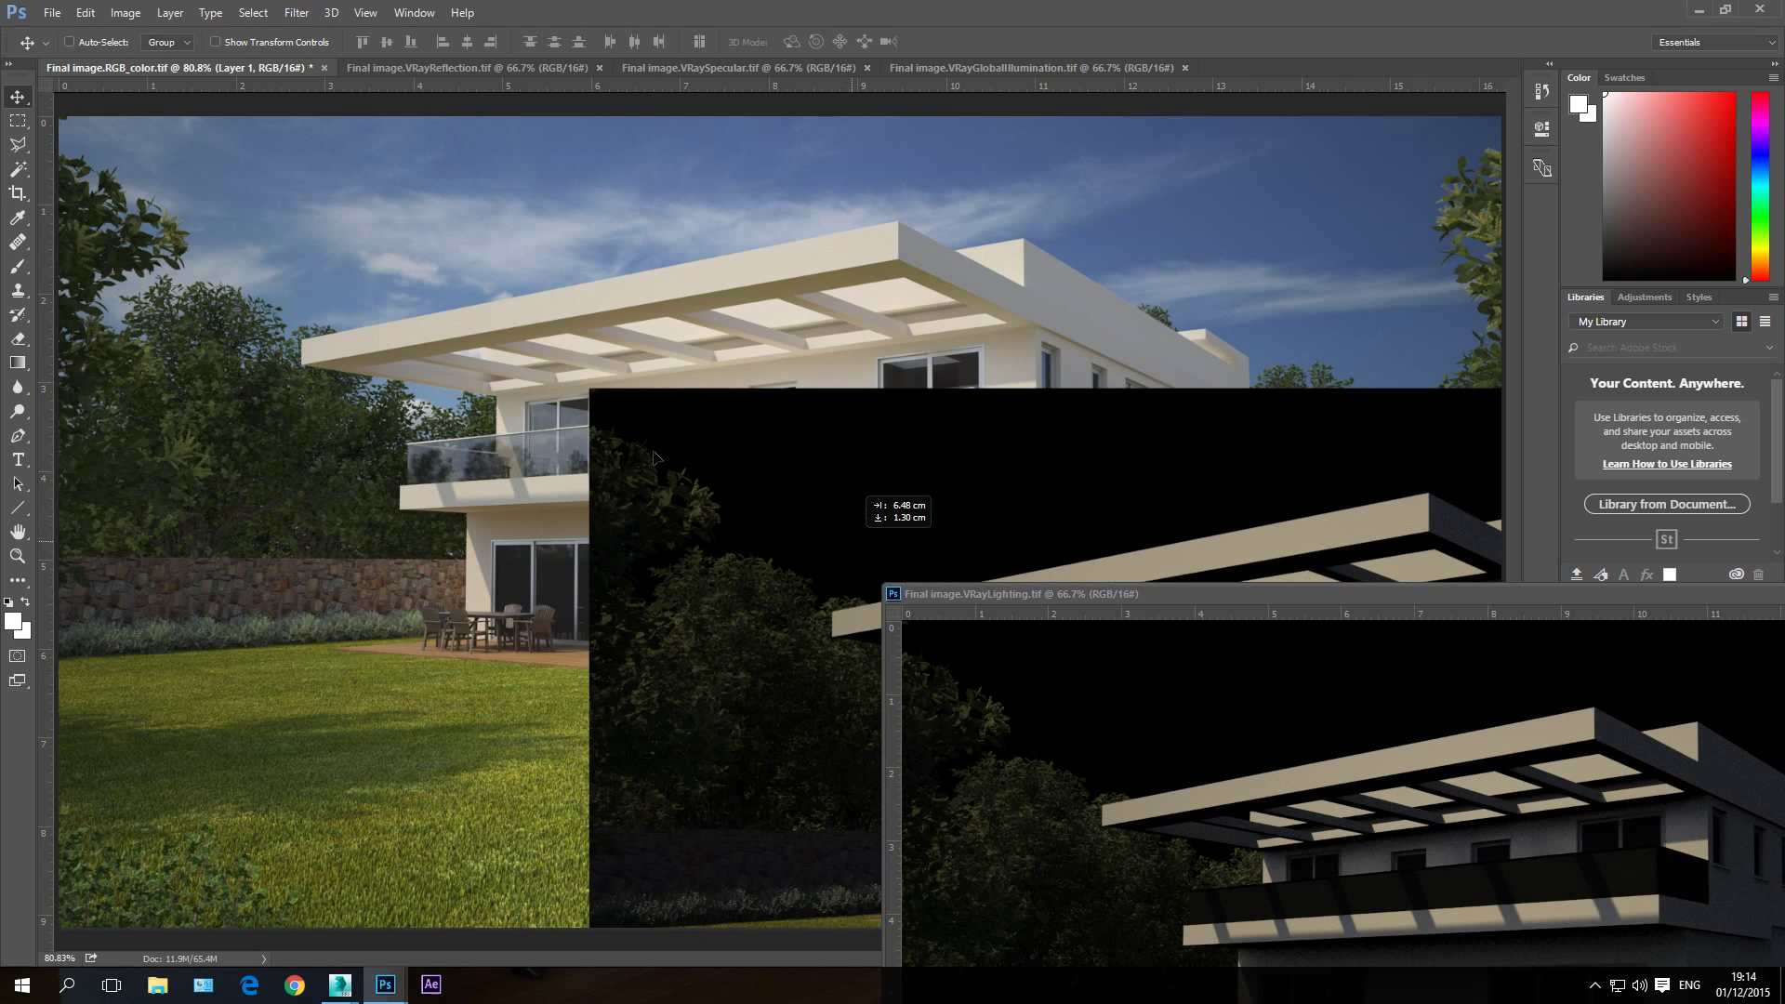
left_click_drag(814, 390, 457, 436)
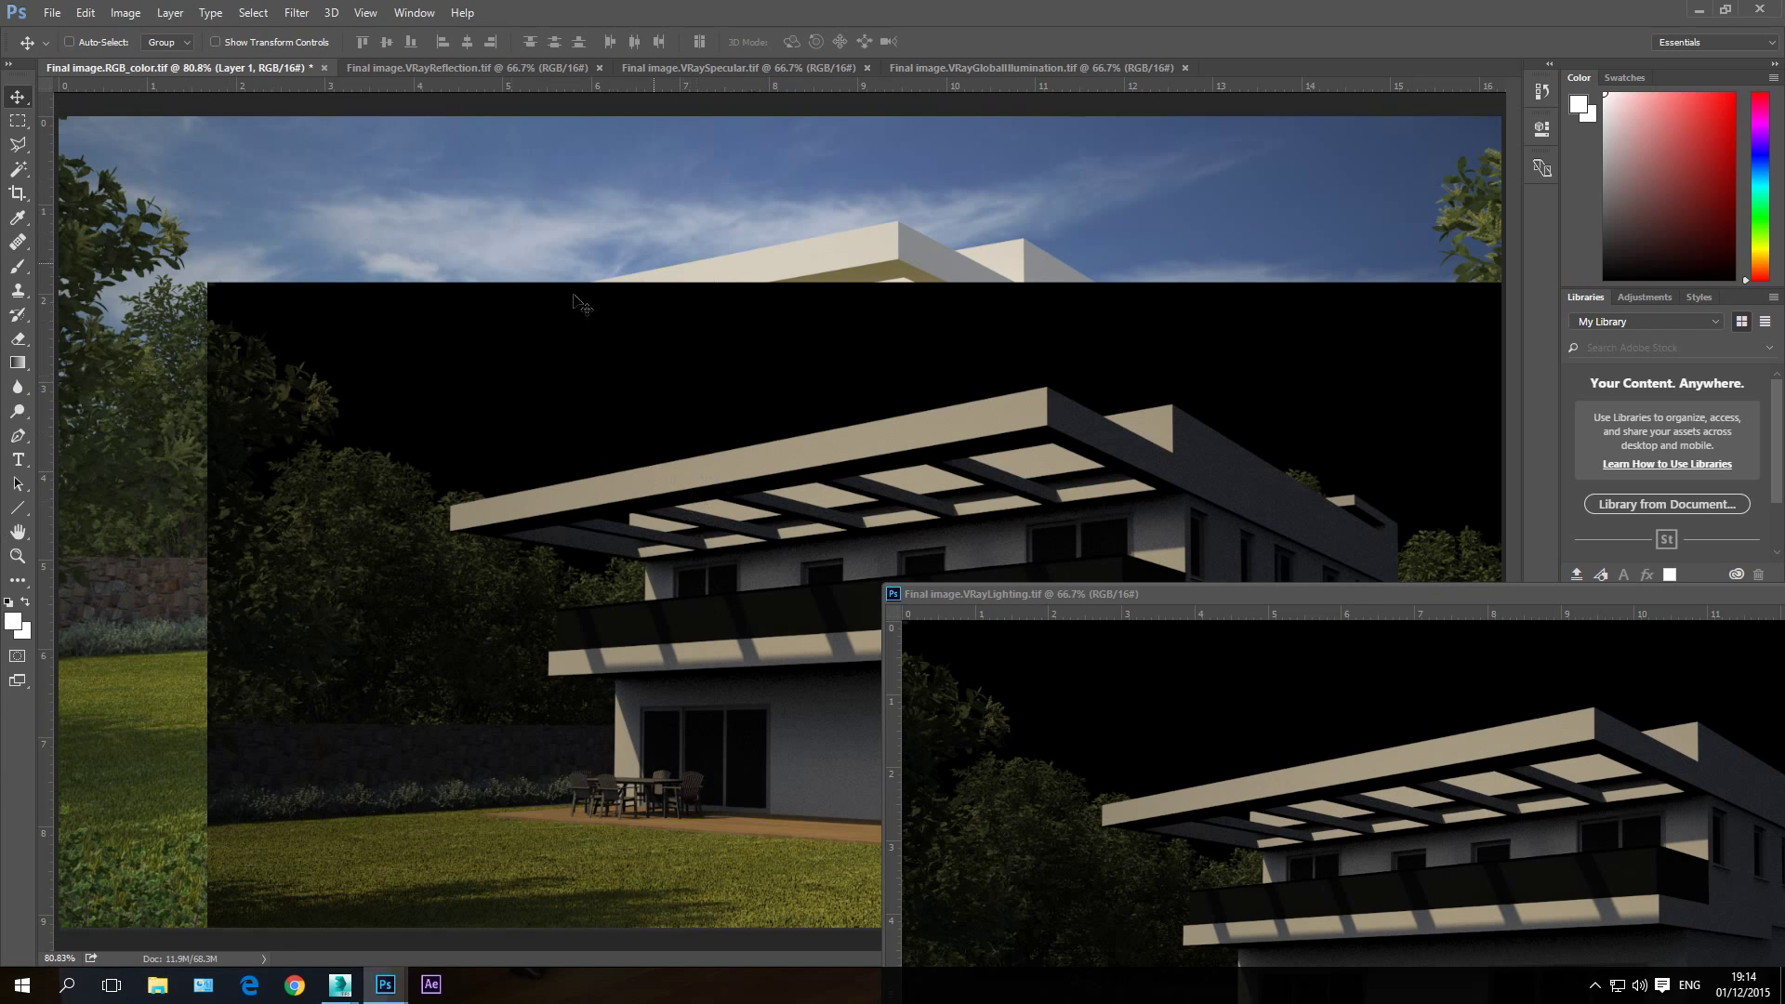
left_click_drag(498, 485, 297, 474)
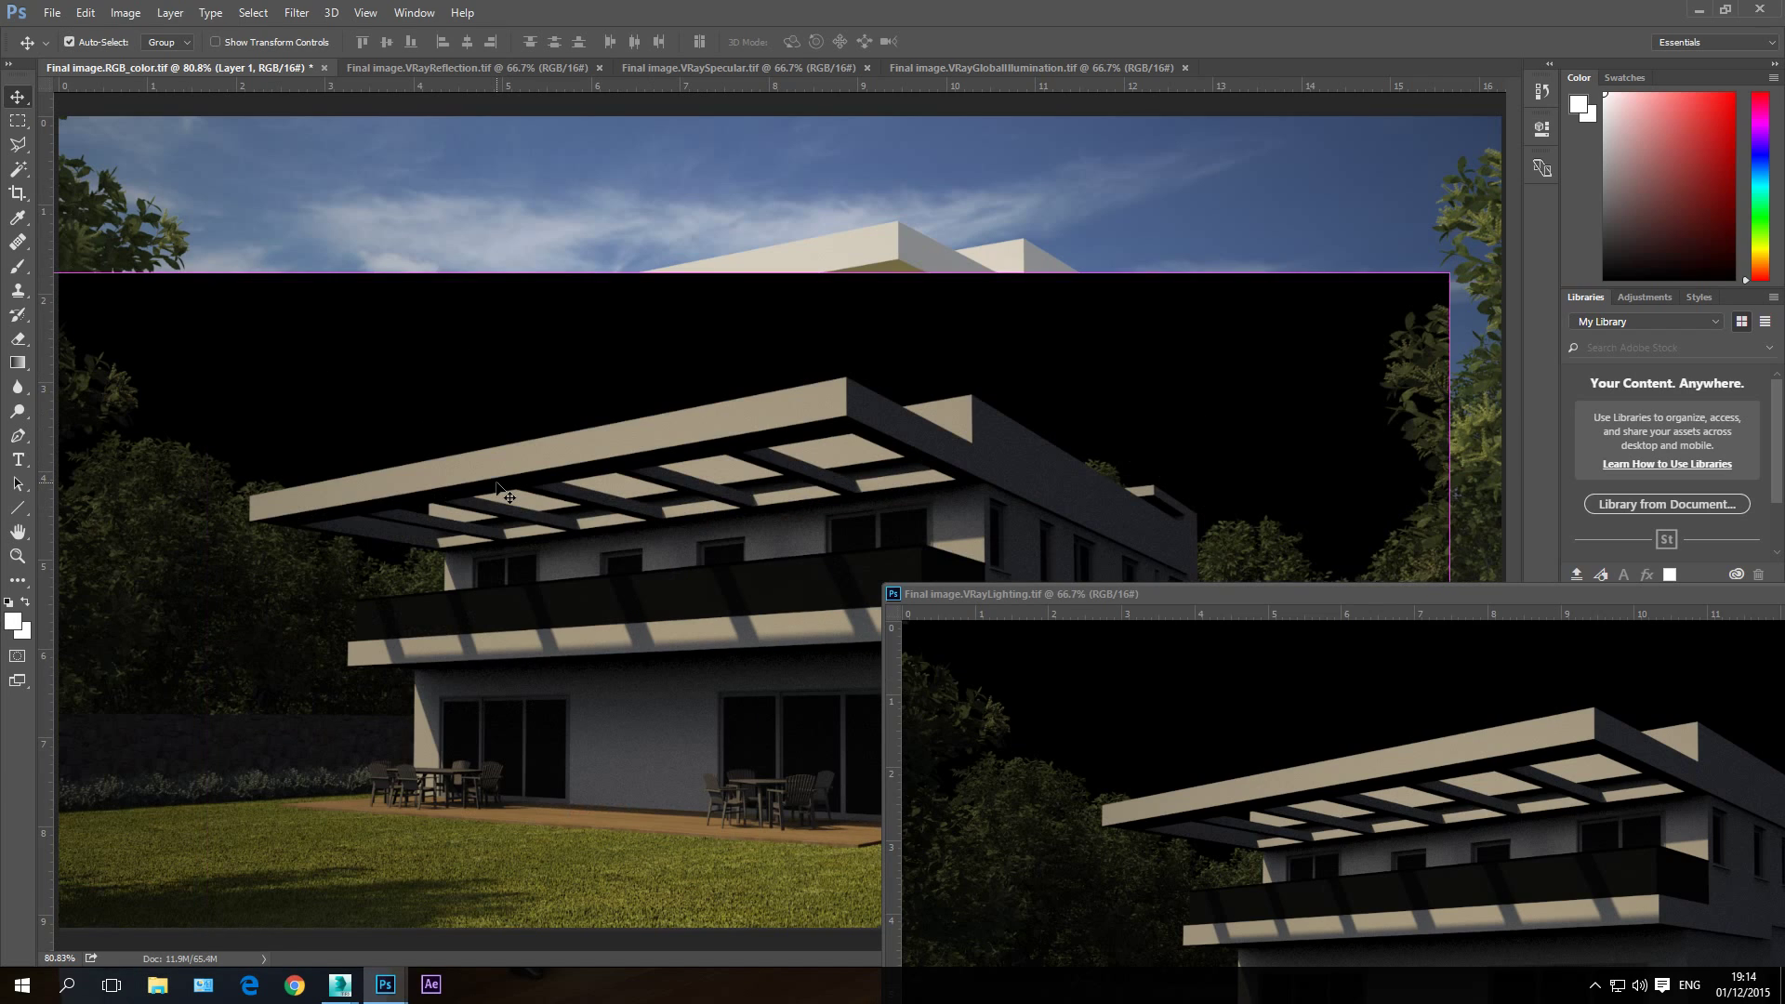
key("Delete")
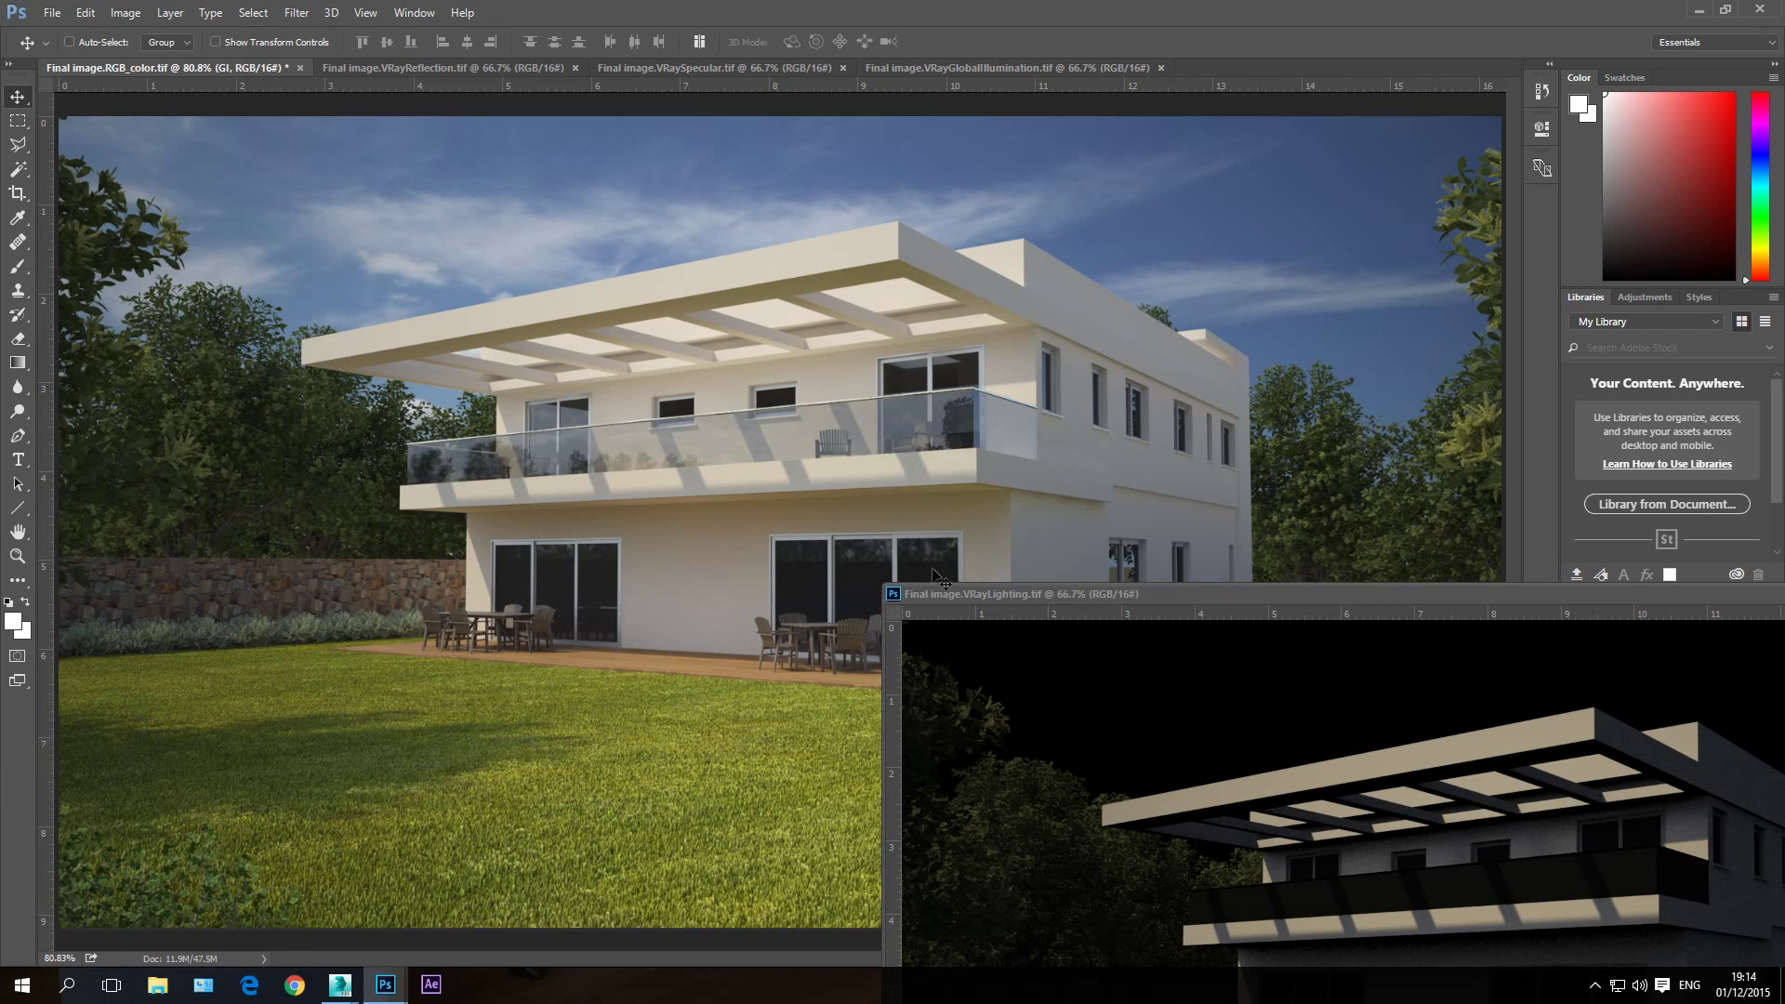
Step: Copy the floating VRayLighting image into Final image.RGB_color.tif as a layer aligned with the canvas, and close the VRayLighting document
left_click_drag(972, 591, 453, 365)
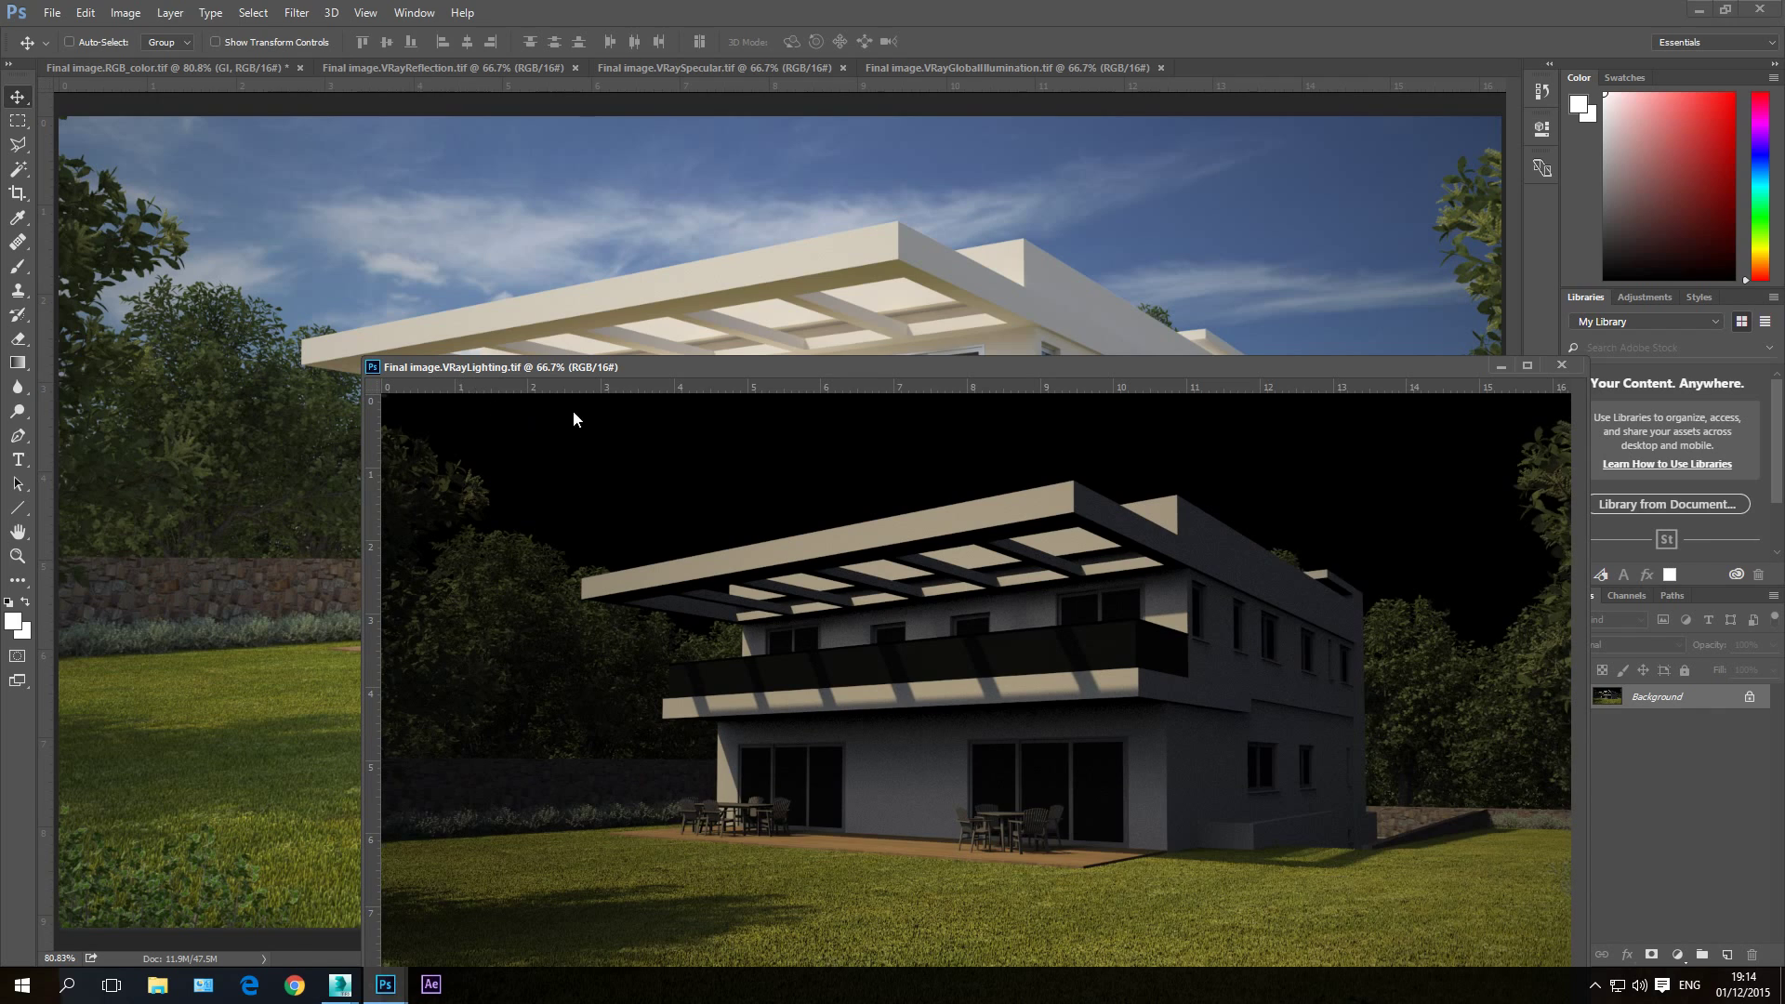
left_click_drag(852, 366, 896, 531)
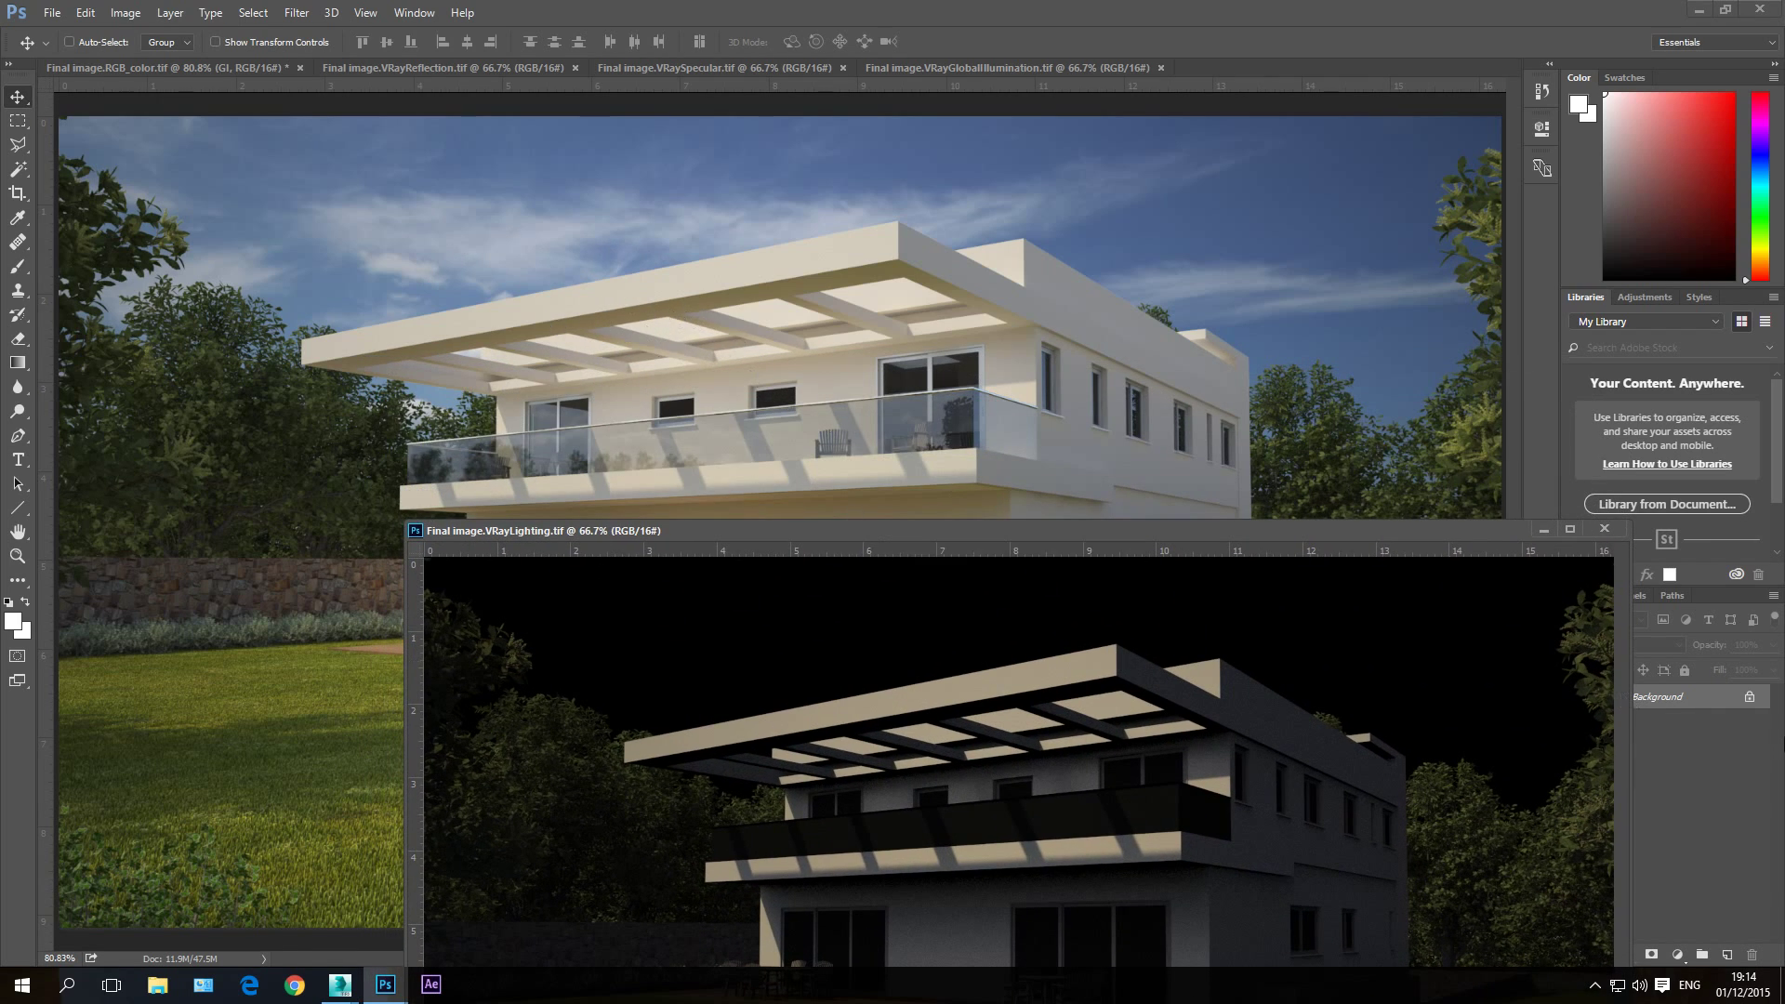
left_click(692, 325)
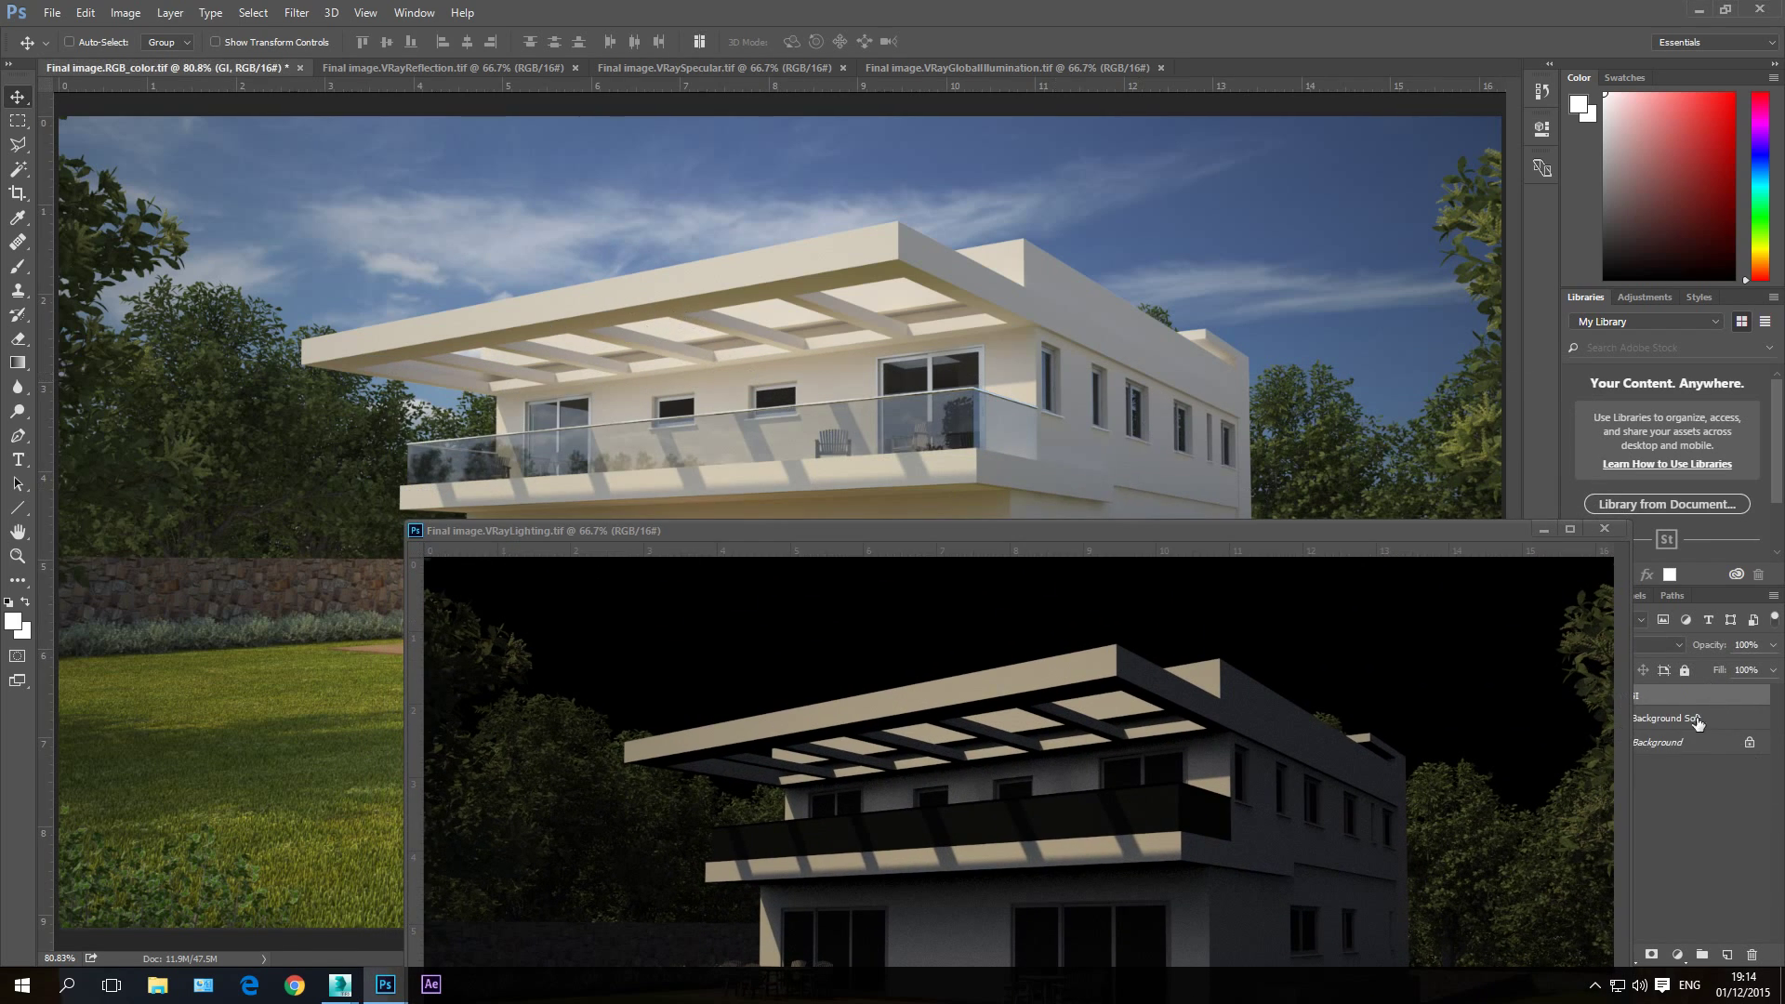
left_click(1191, 534)
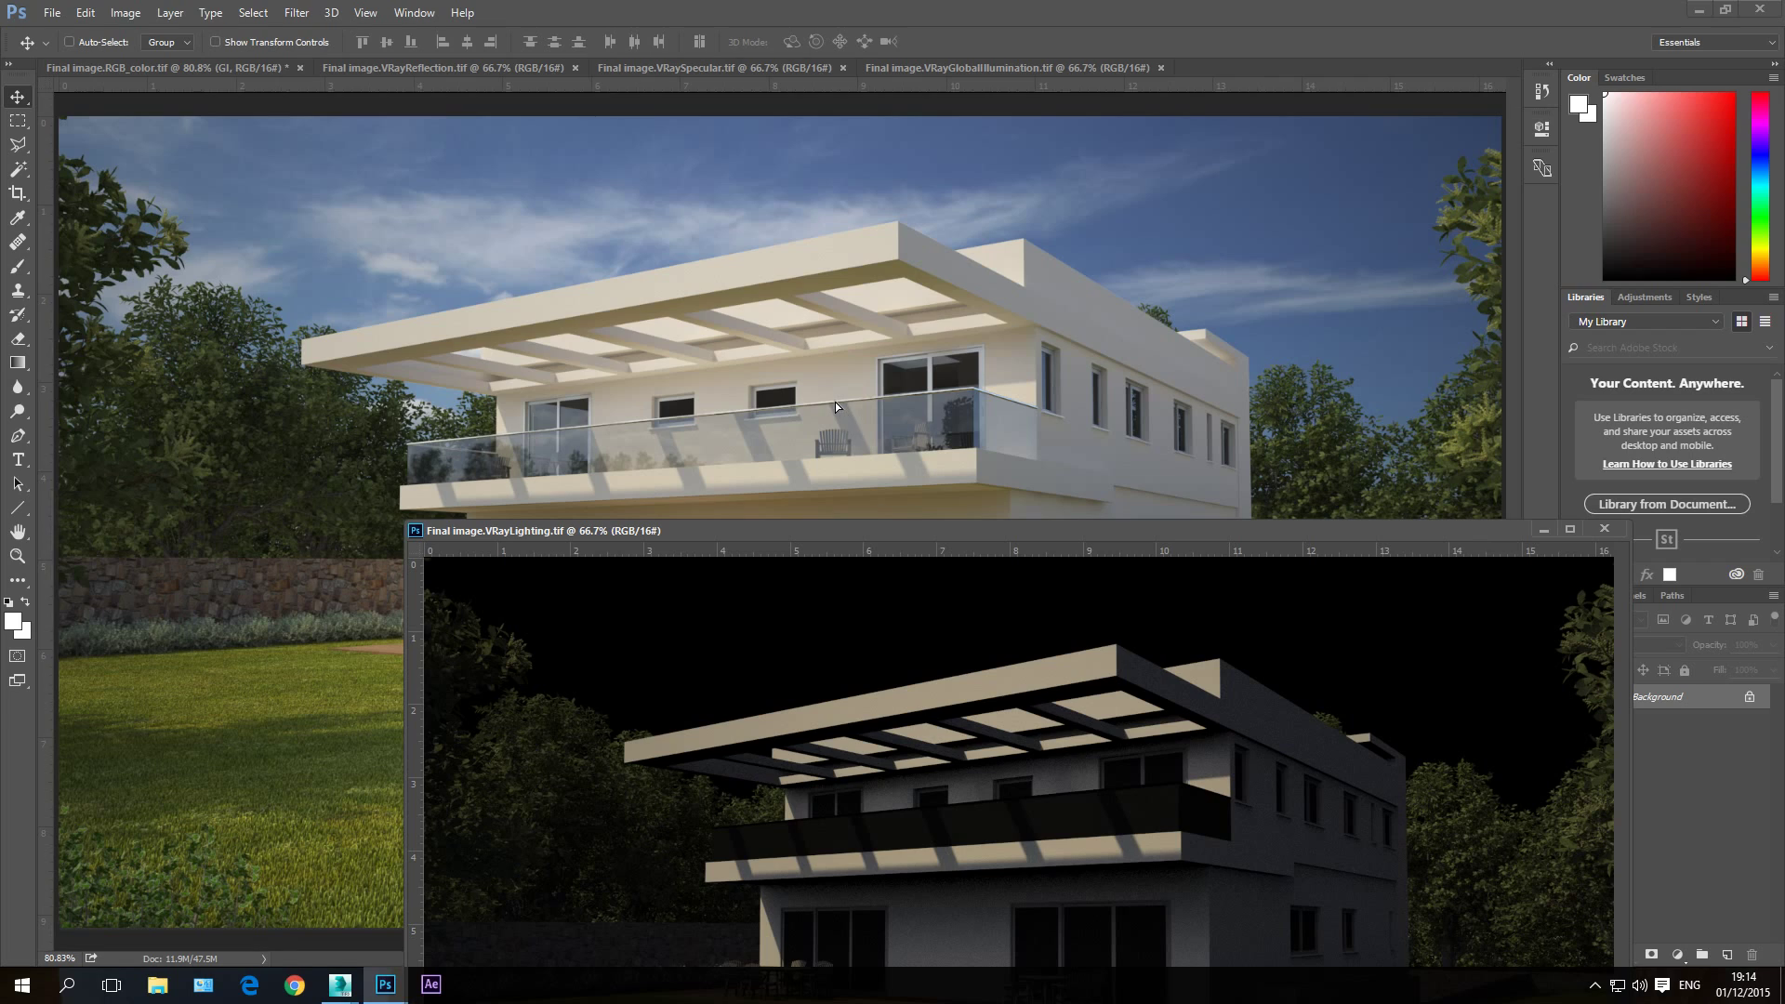
left_click_drag(835, 402, 835, 402)
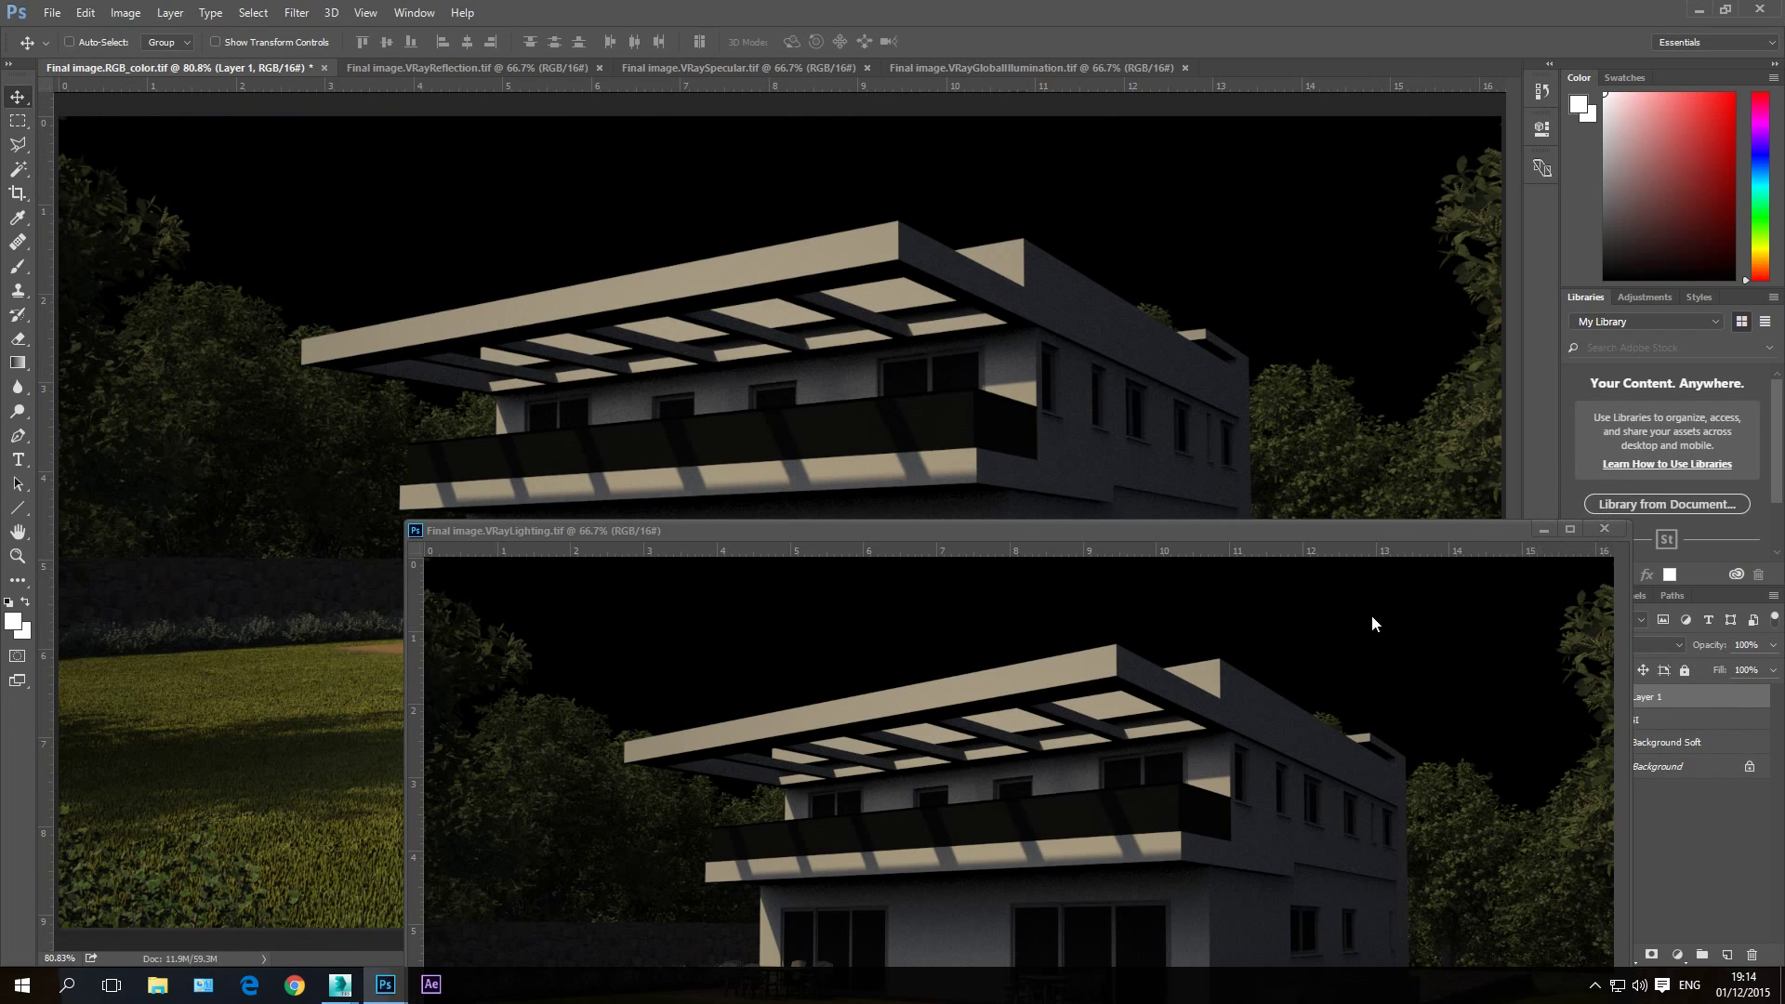
left_click_drag(1202, 864, 995, 755)
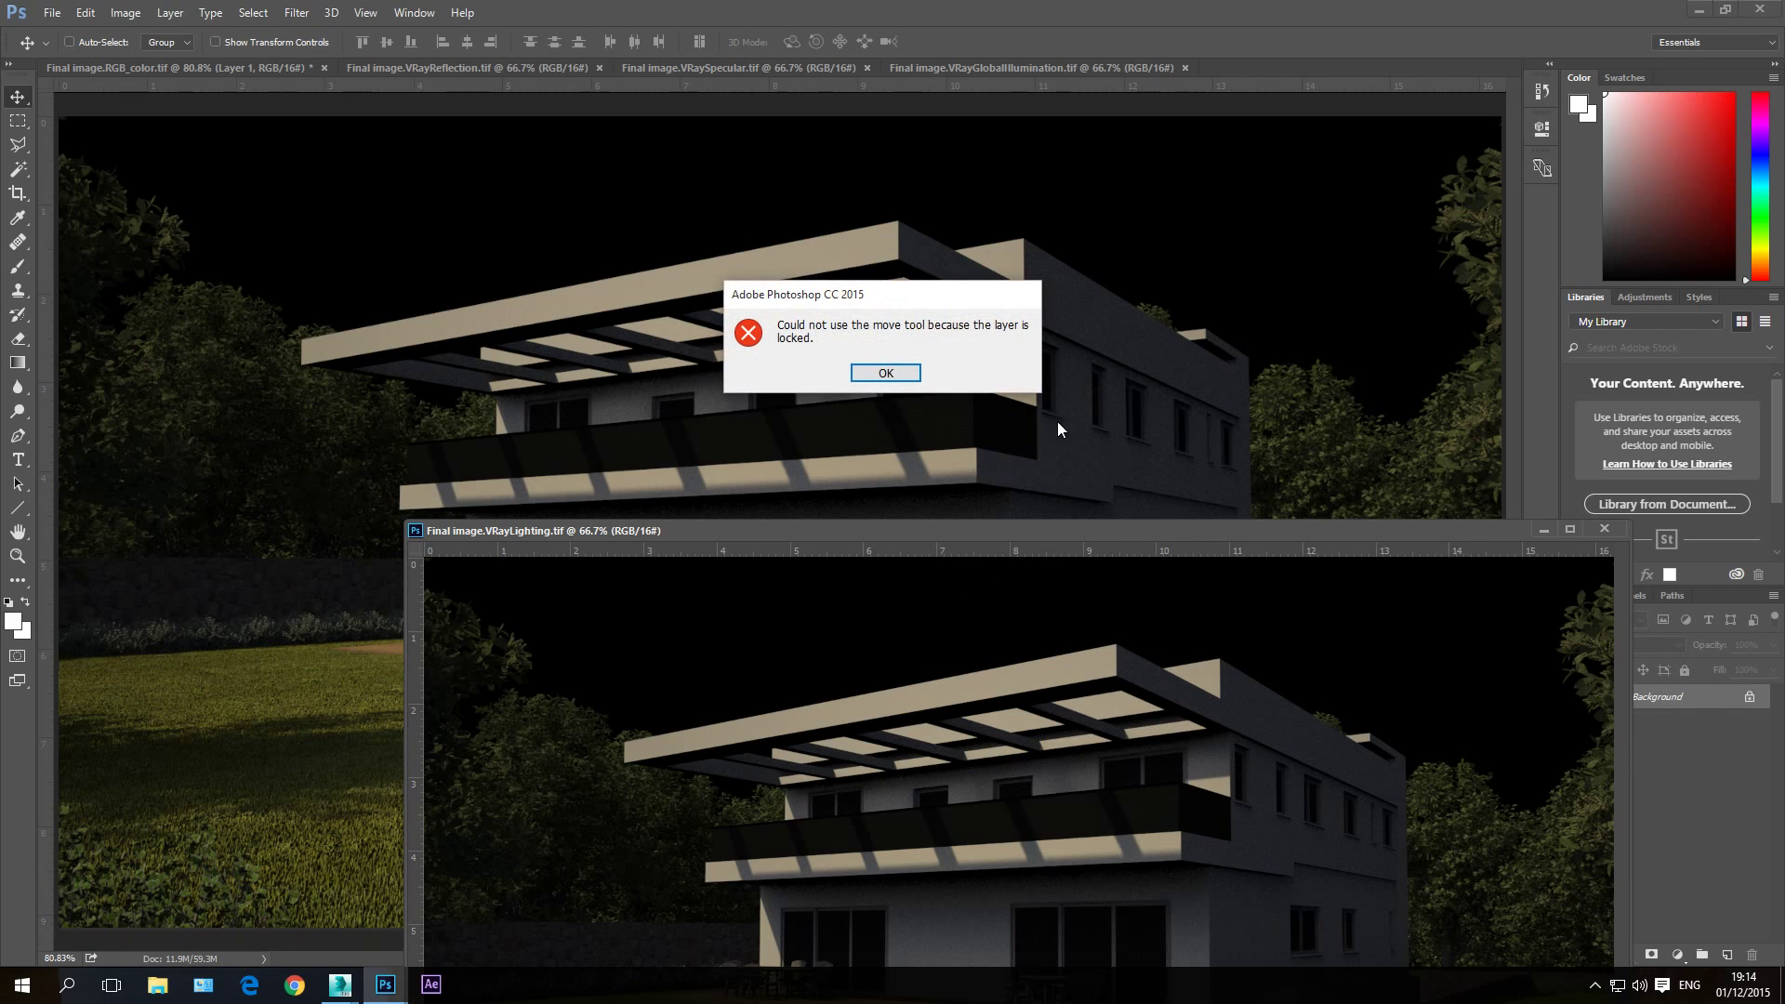
left_click(890, 375)
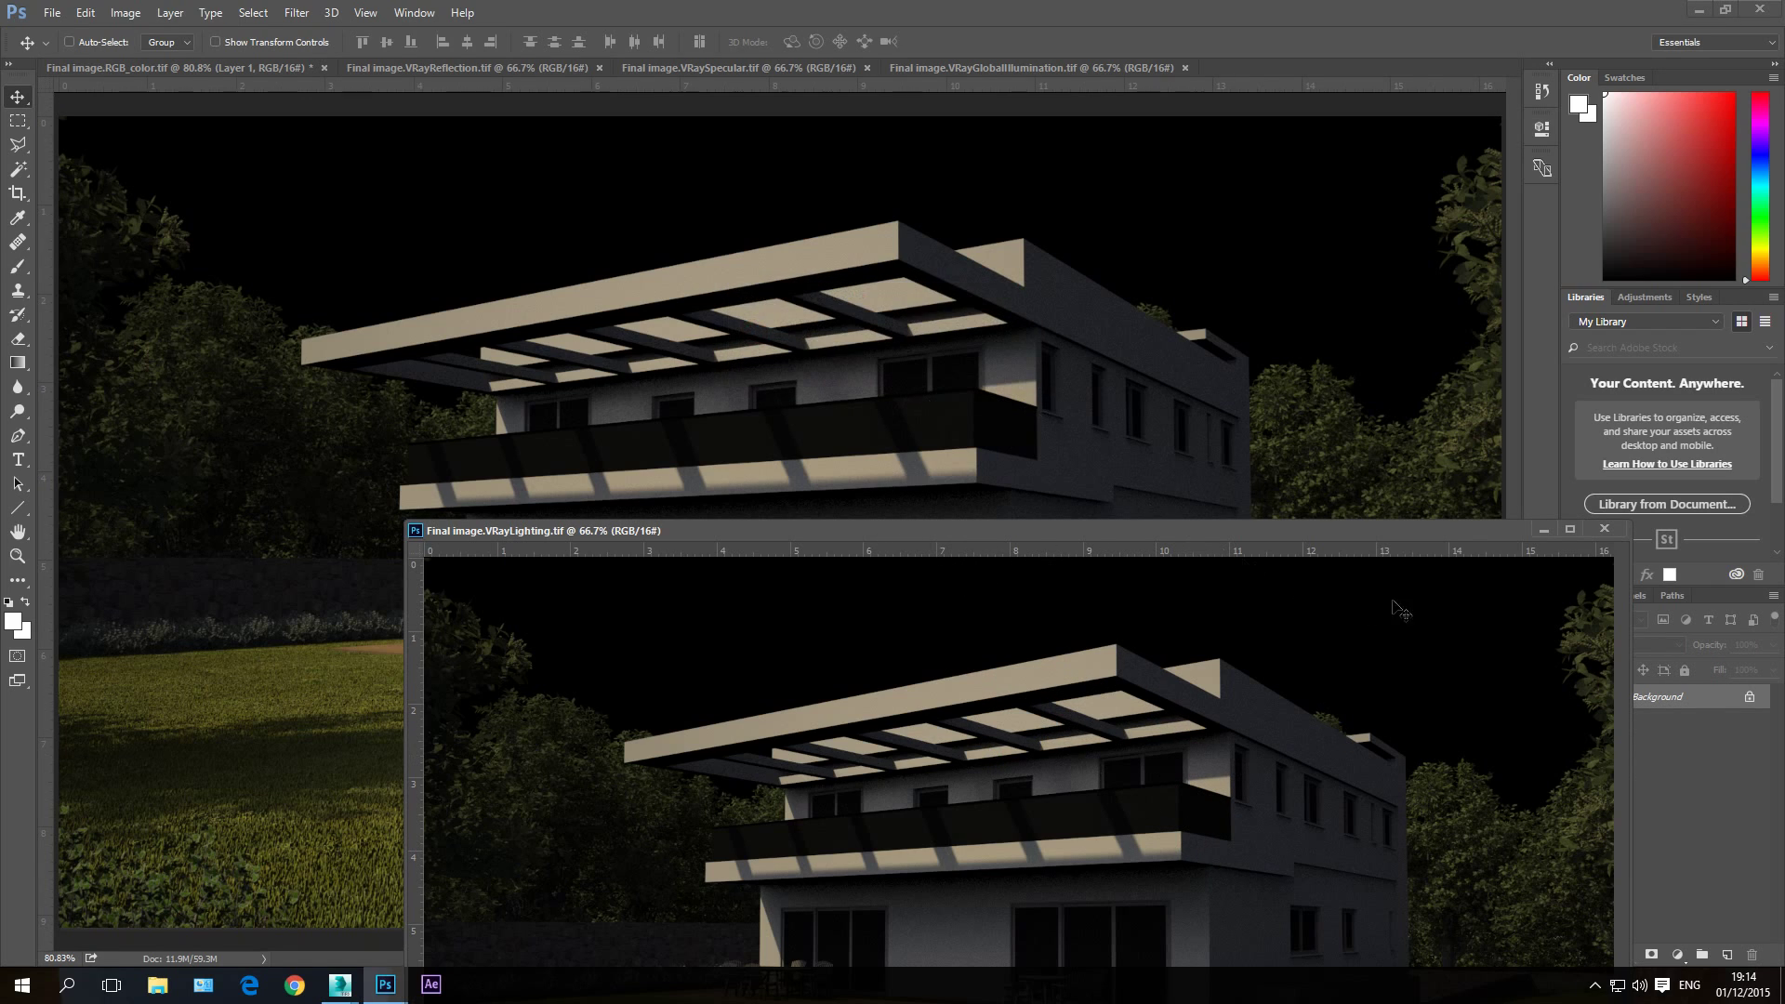
left_click(1604, 528)
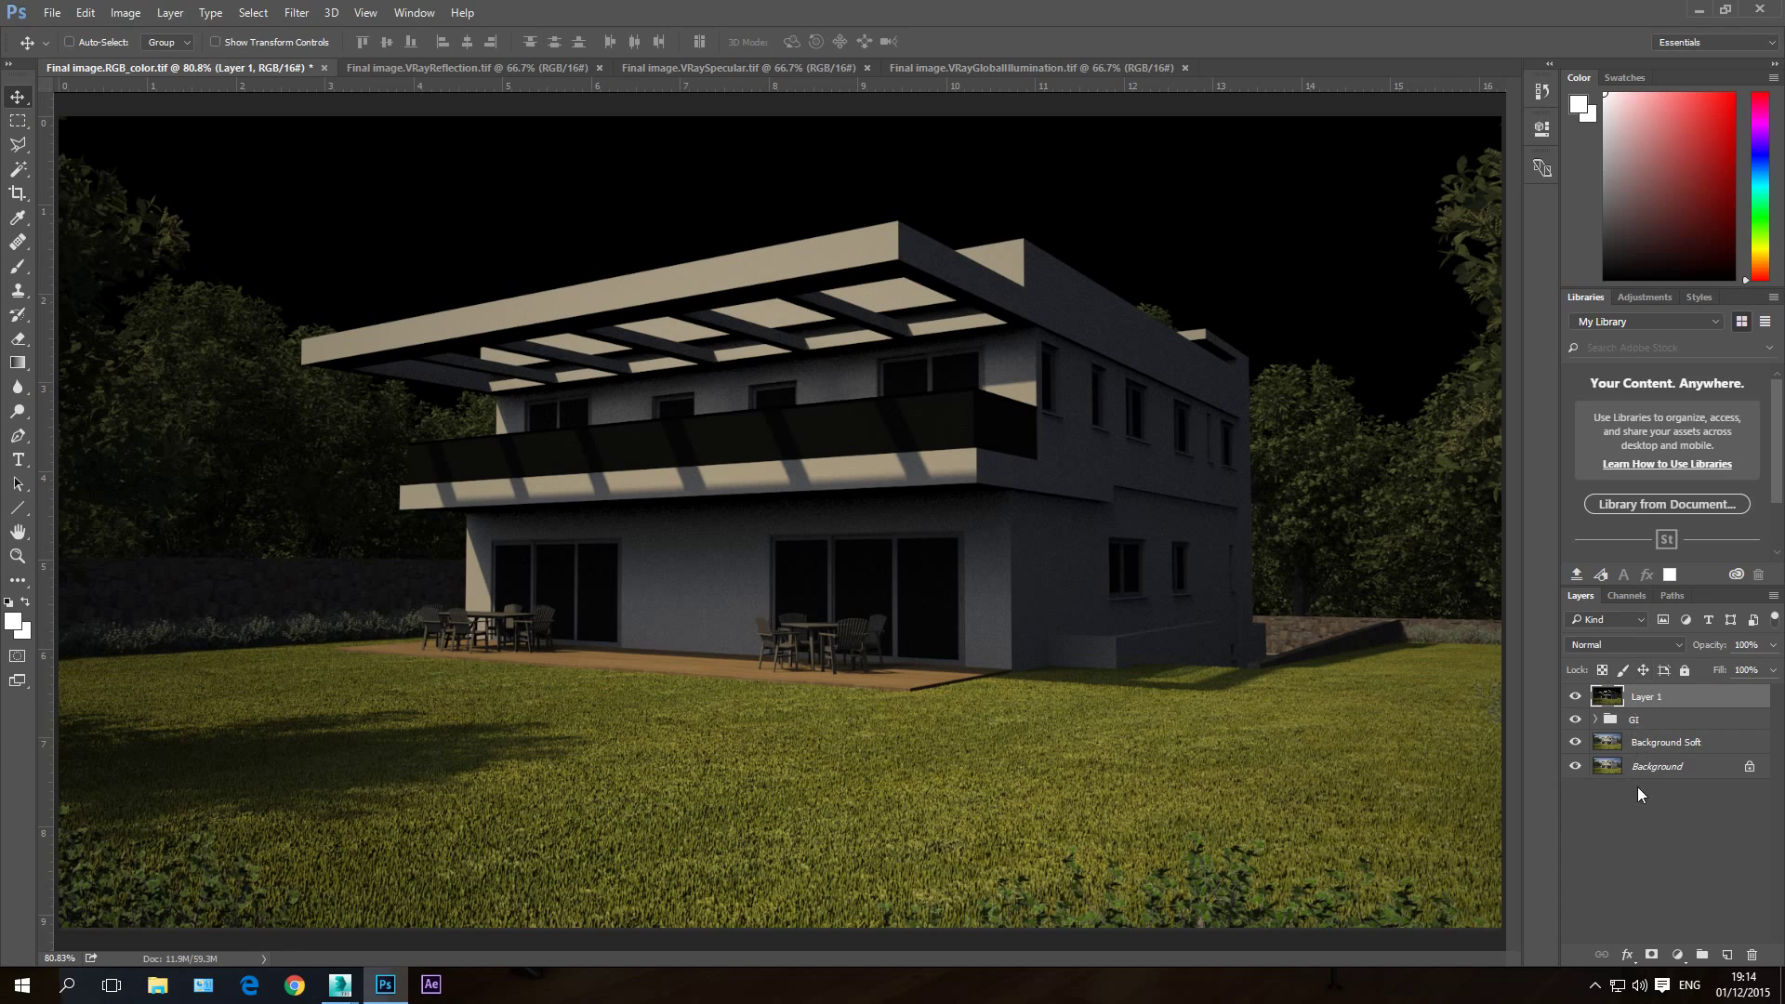
Step: Rename the new lighting layer as Lighting and set its blending mode to Screen
double_click(1648, 697)
type("LK")
key("Return")
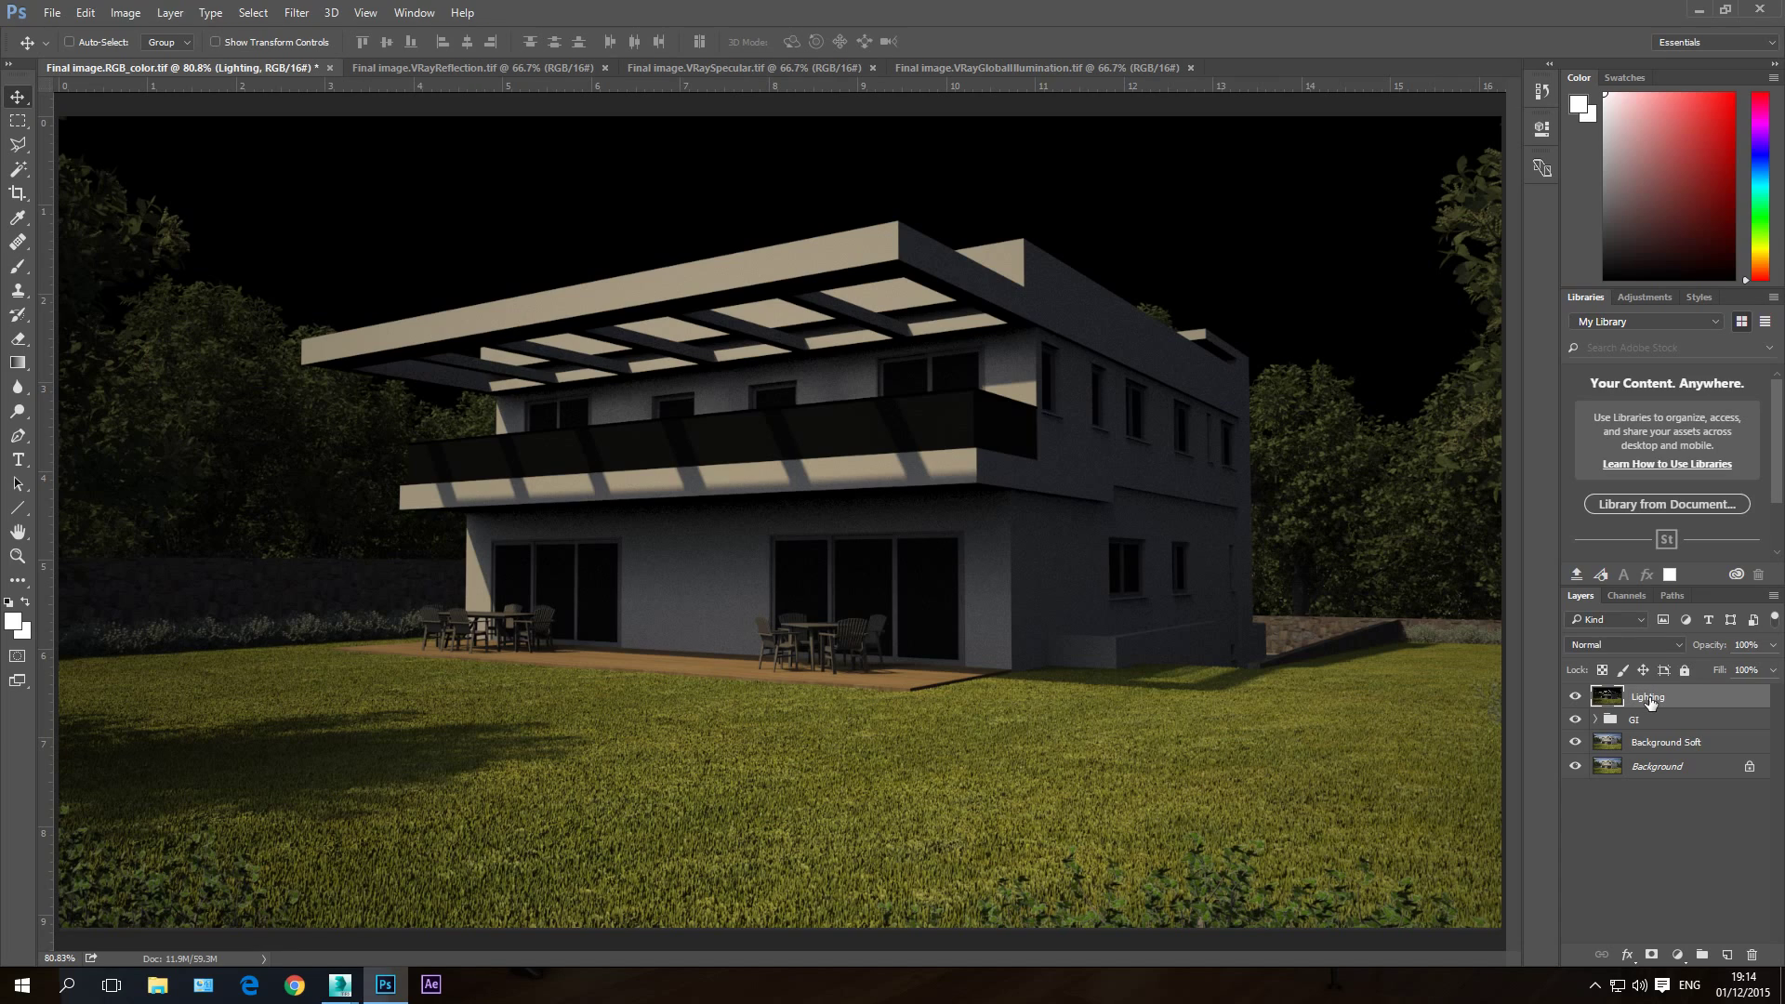
left_click(1616, 643)
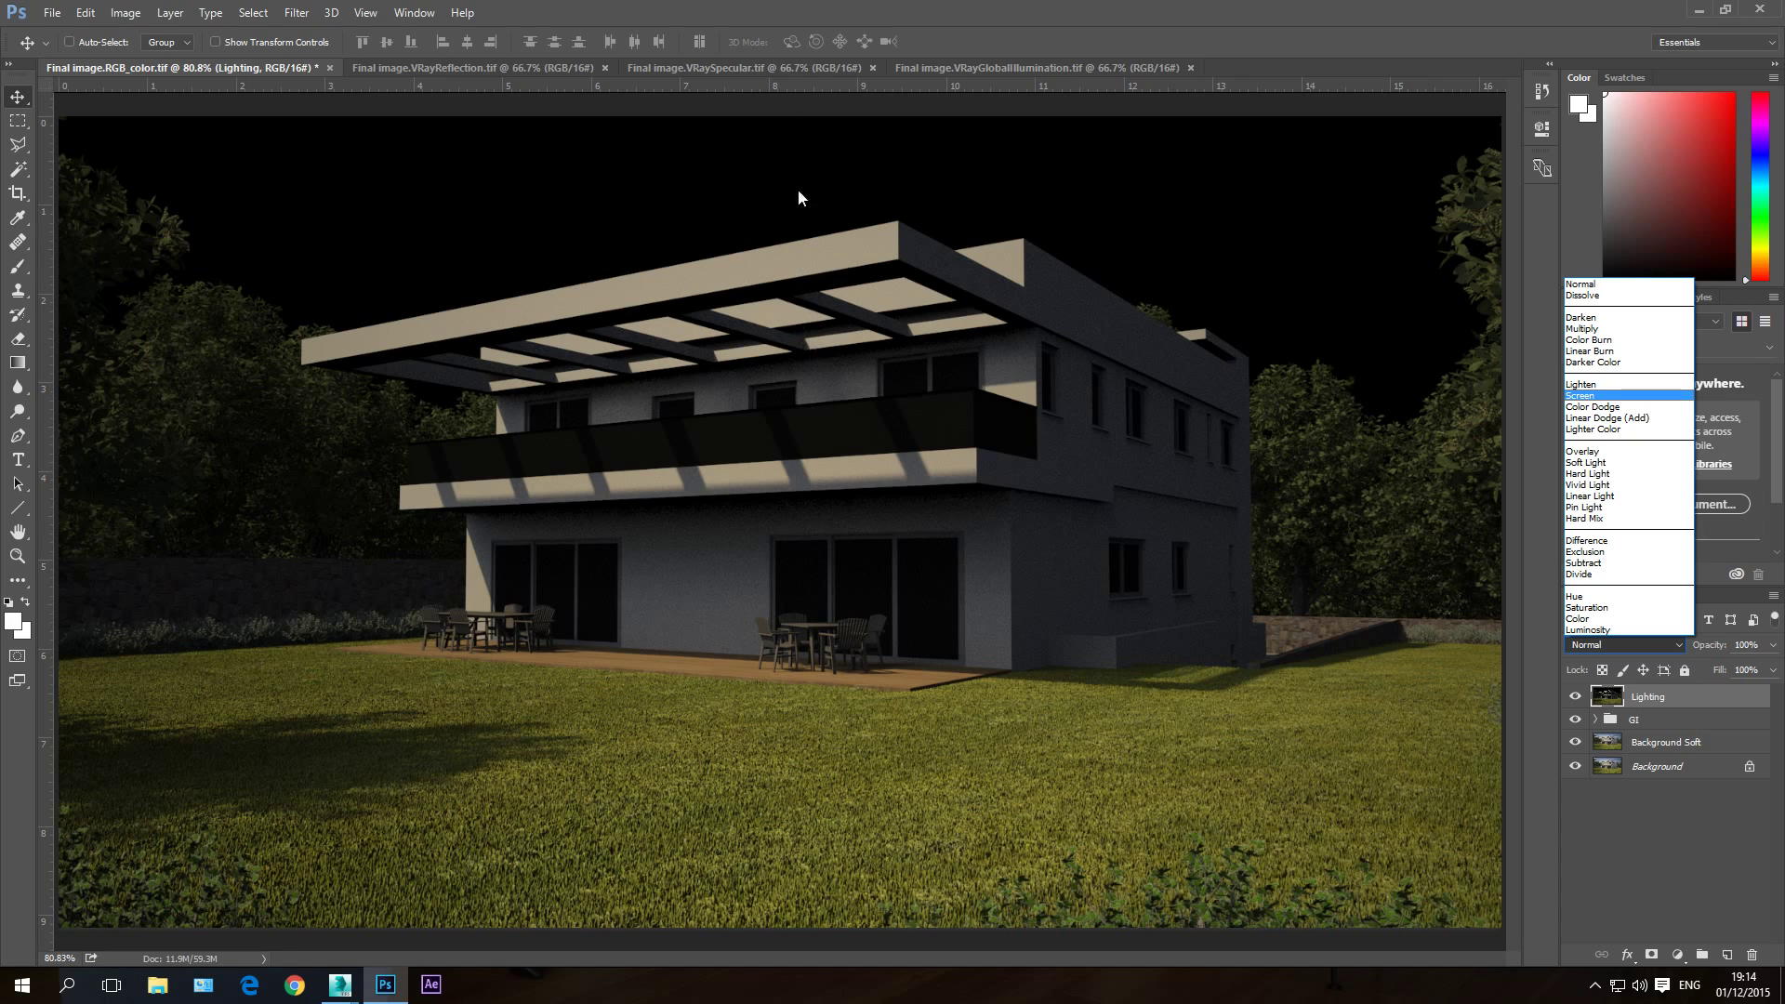
left_click(1590, 397)
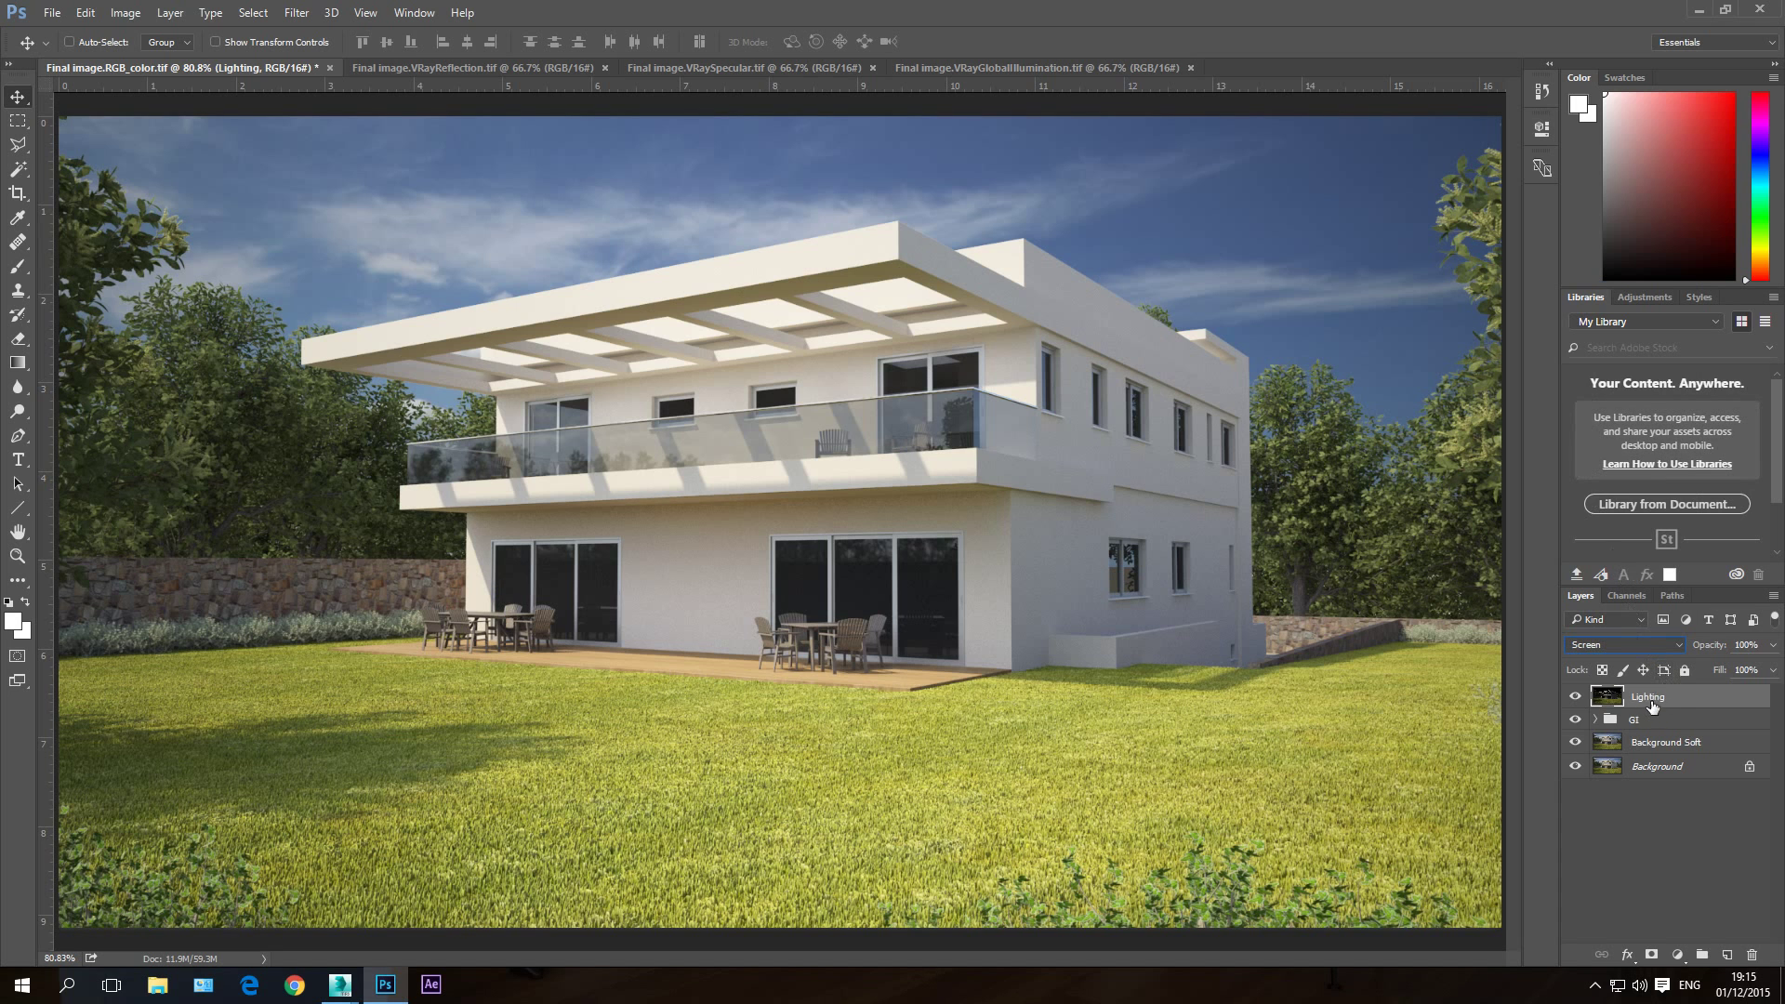
Step: Compare the image with and without the Lighting layer, try 40% opacity on it and settle on 50%
left_click(1576, 697)
left_click(1576, 697)
left_click(1576, 697)
left_click(1576, 697)
left_click(1576, 697)
left_click(1750, 644)
type("40")
key("Return")
type("5")
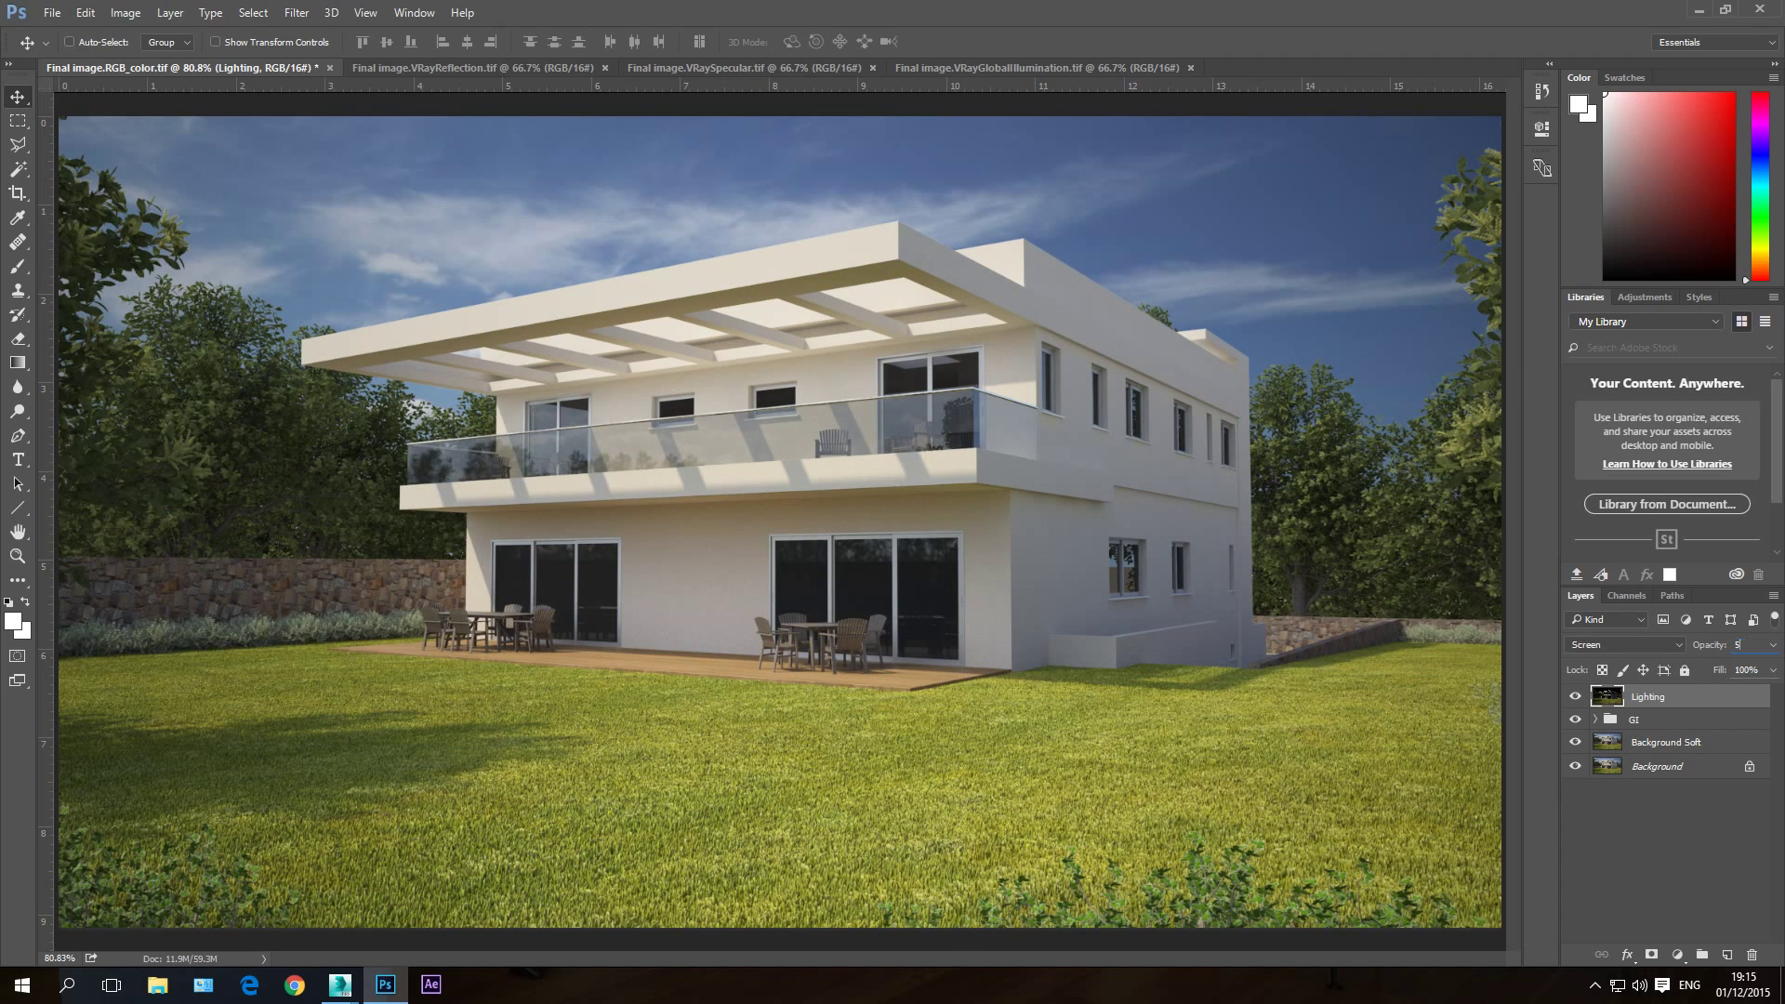
type("0")
Step: Compare the composite with the original Final image.RGB_color.tif snapshot in the history, and return to the latest Master Opacity Change state
left_click(1542, 93)
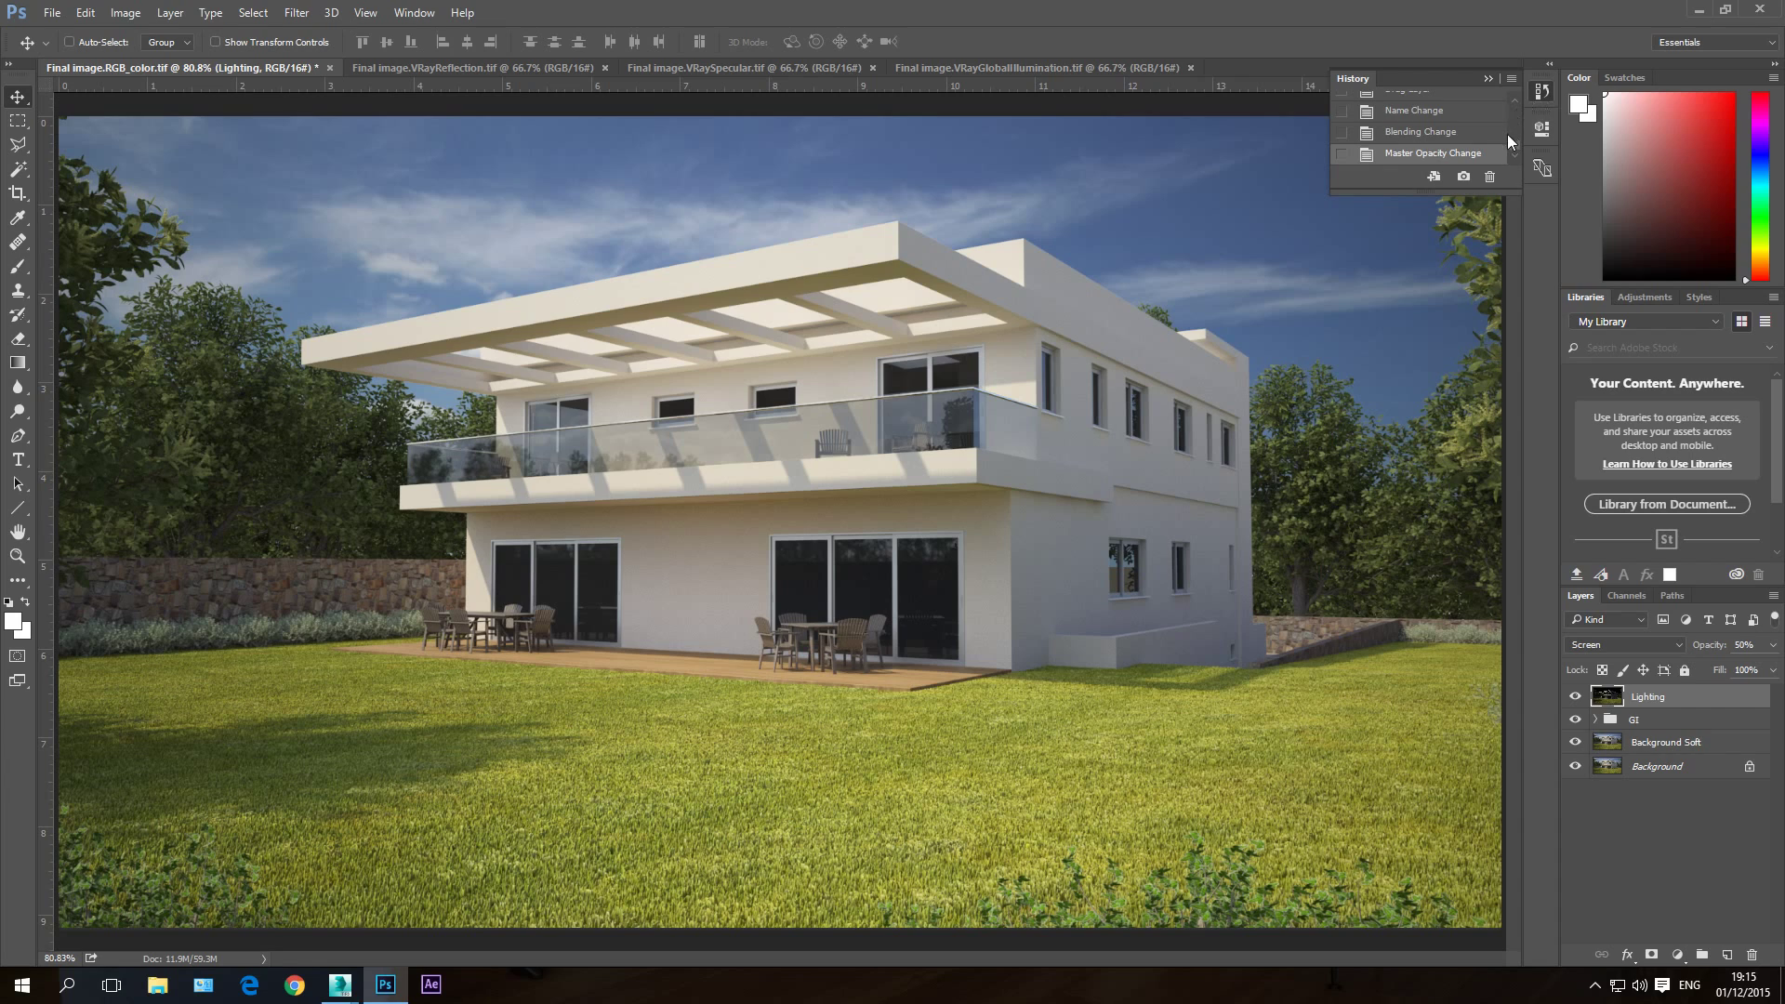
left_click_drag(1514, 145, 1514, 97)
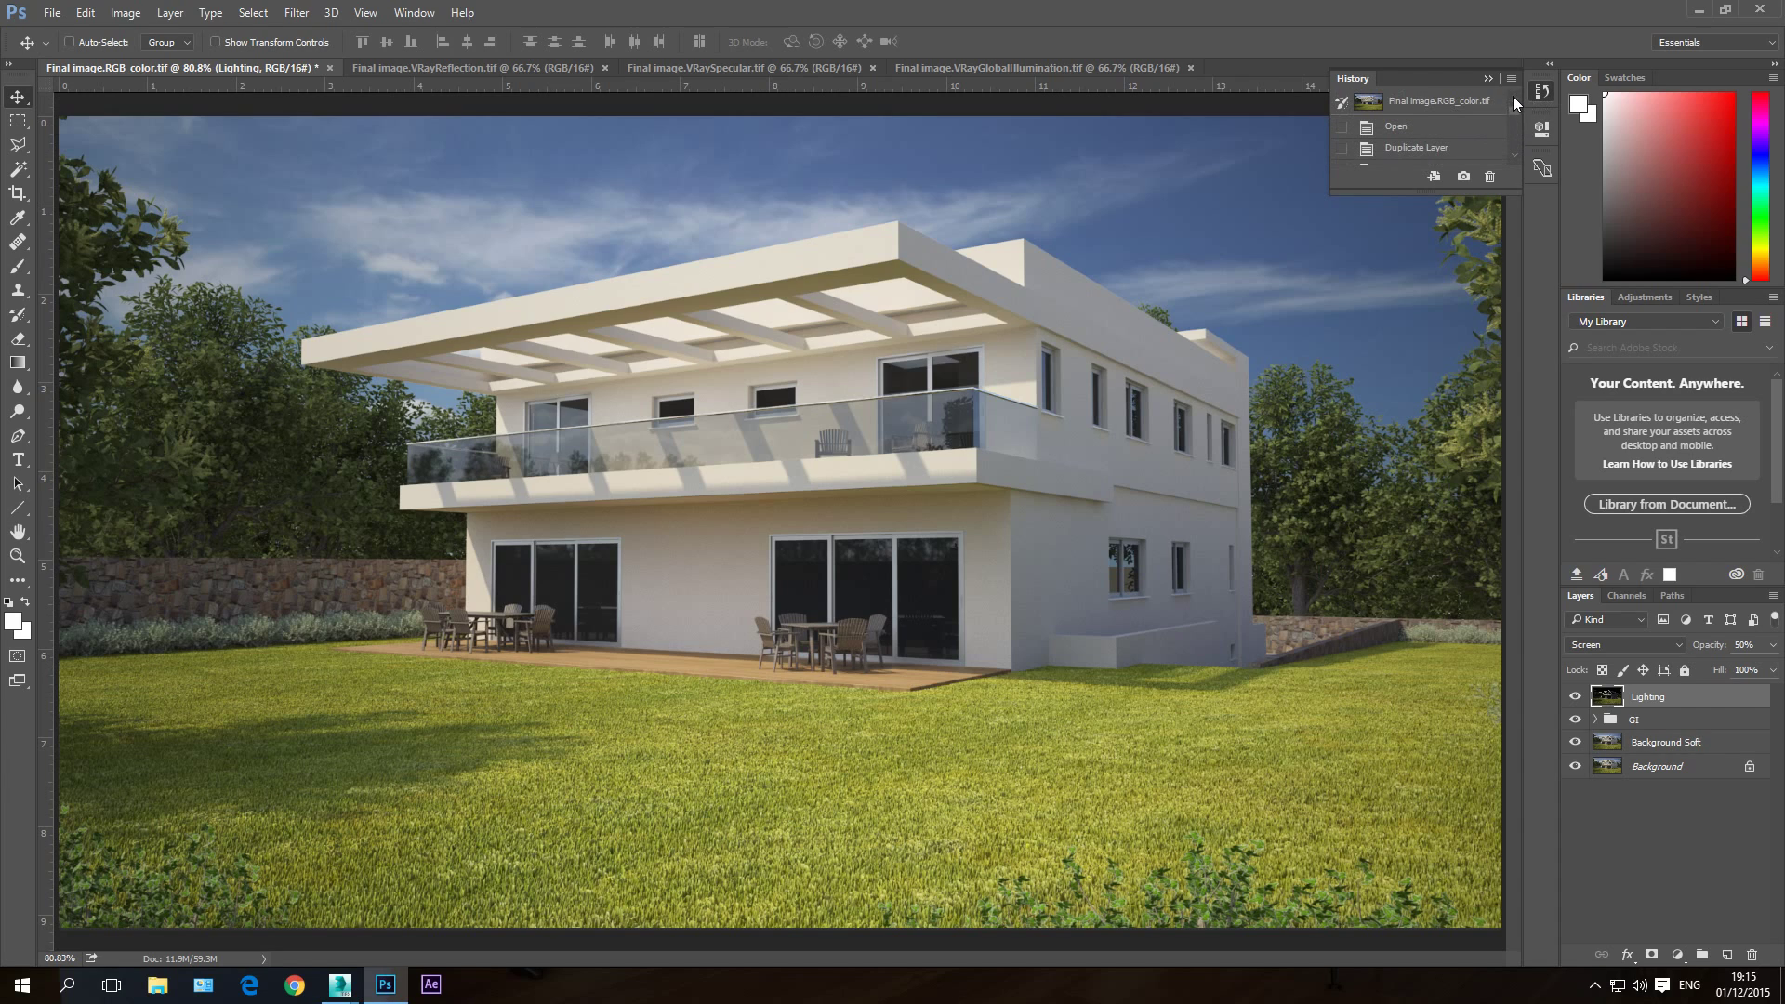
left_click(1429, 103)
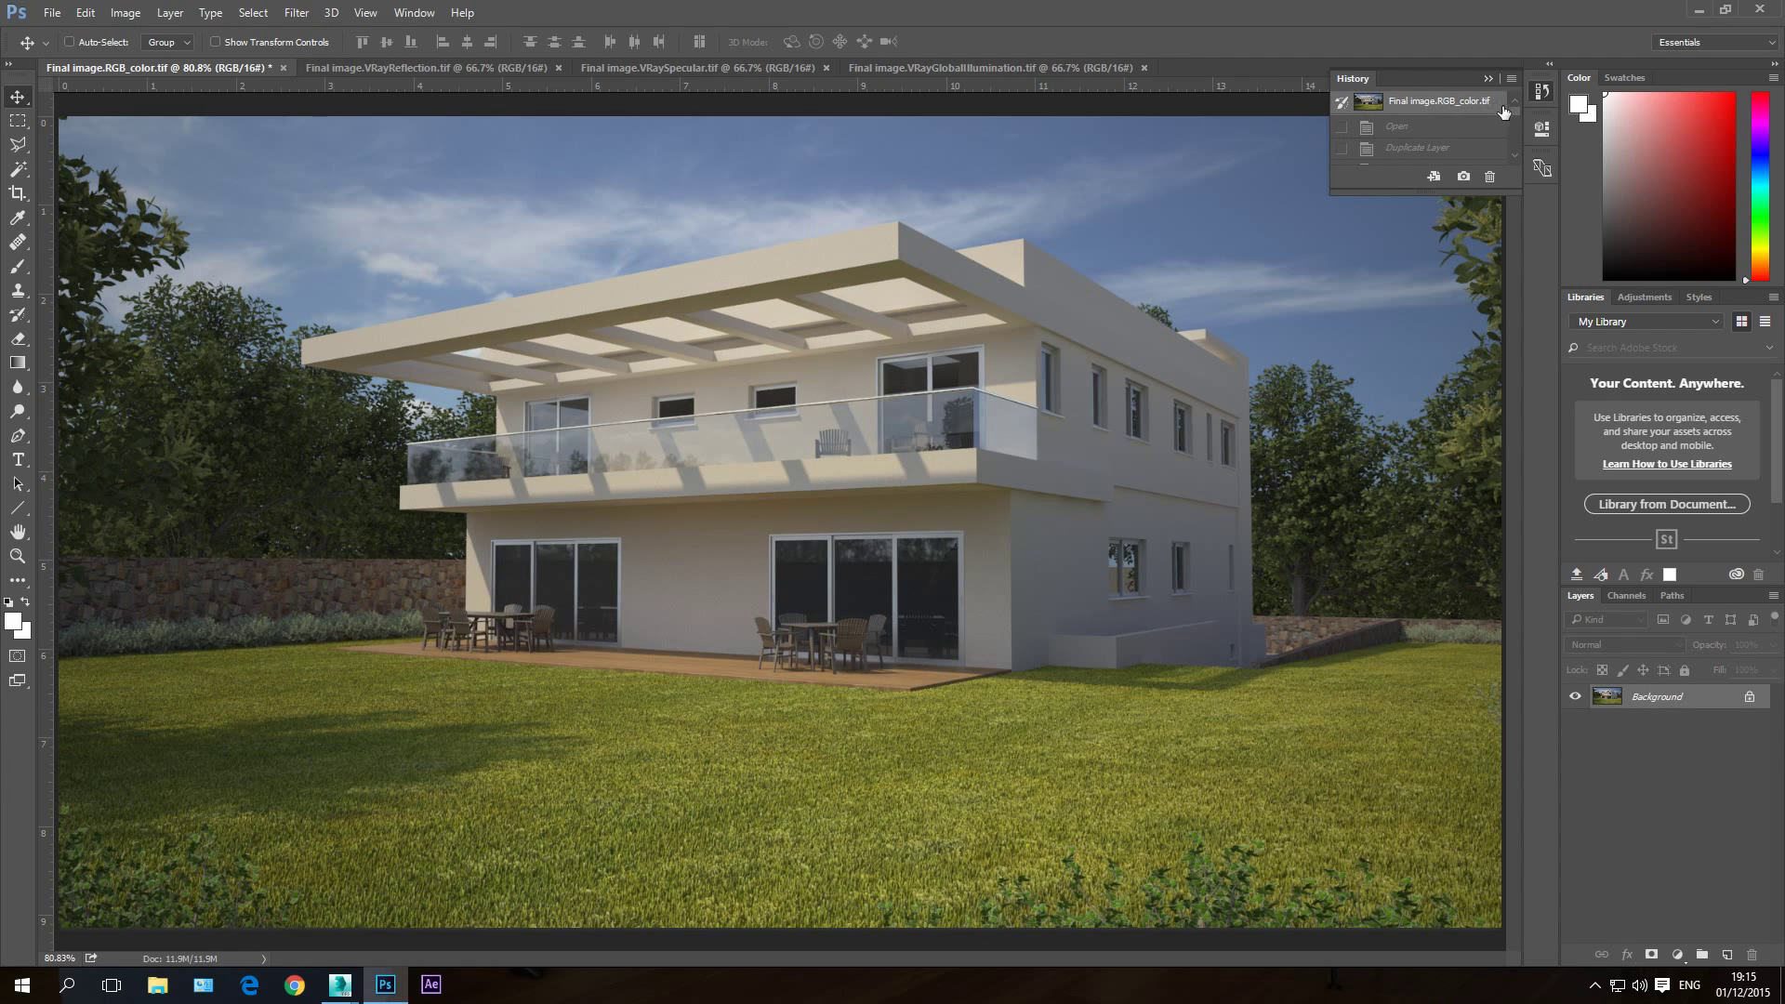
left_click_drag(1514, 98, 1514, 147)
left_click(1452, 154)
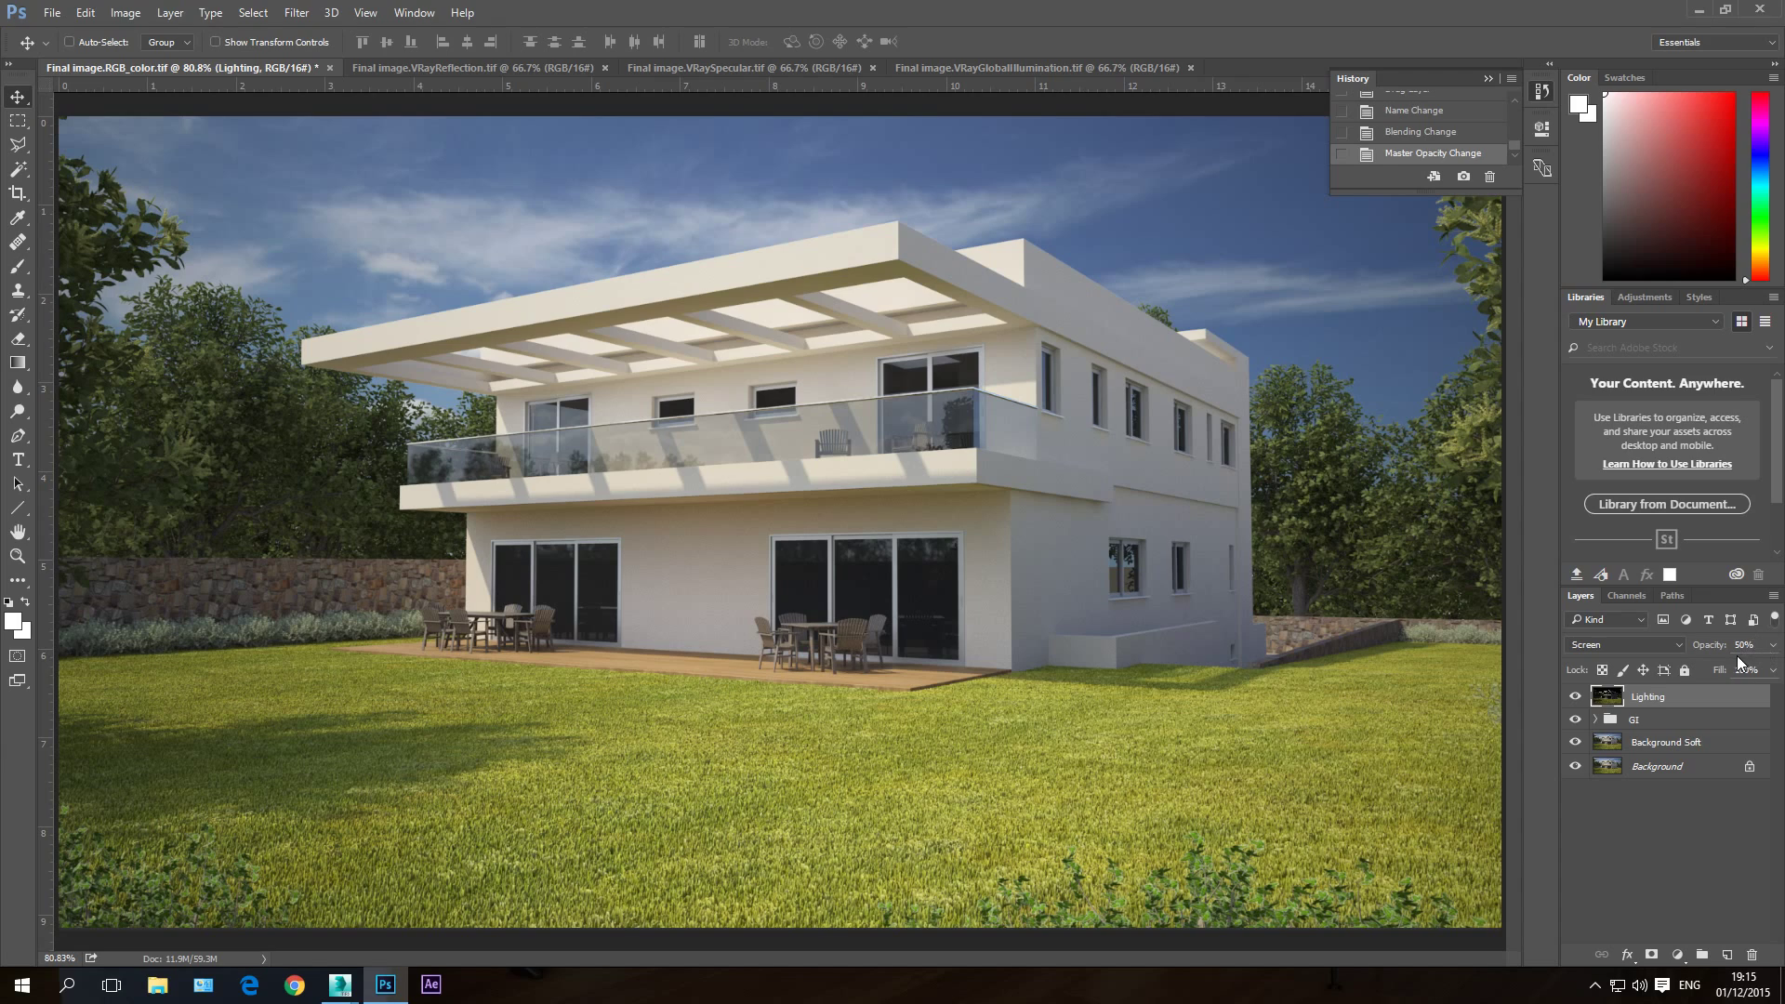
Step: Undock Final image.VRayReflection.tif, copy its image into the RGB_color document as an aligned layer, and close the reflection document
left_click(449, 68)
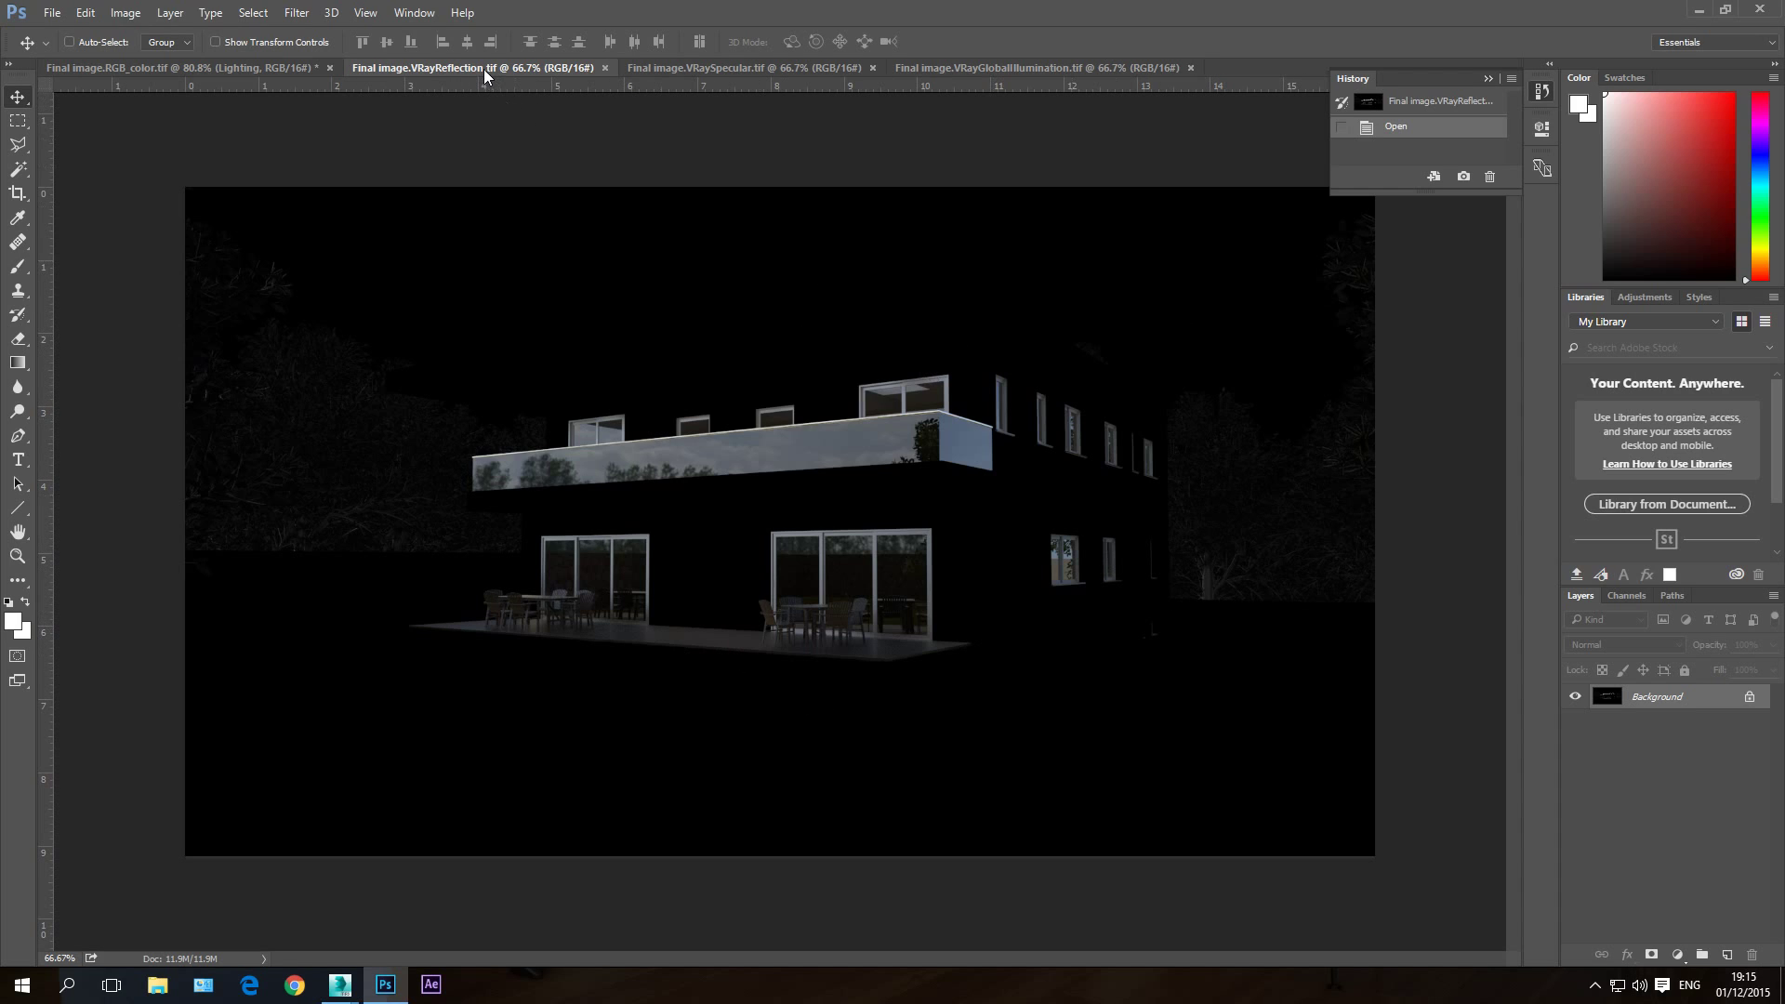
left_click_drag(484, 69, 986, 534)
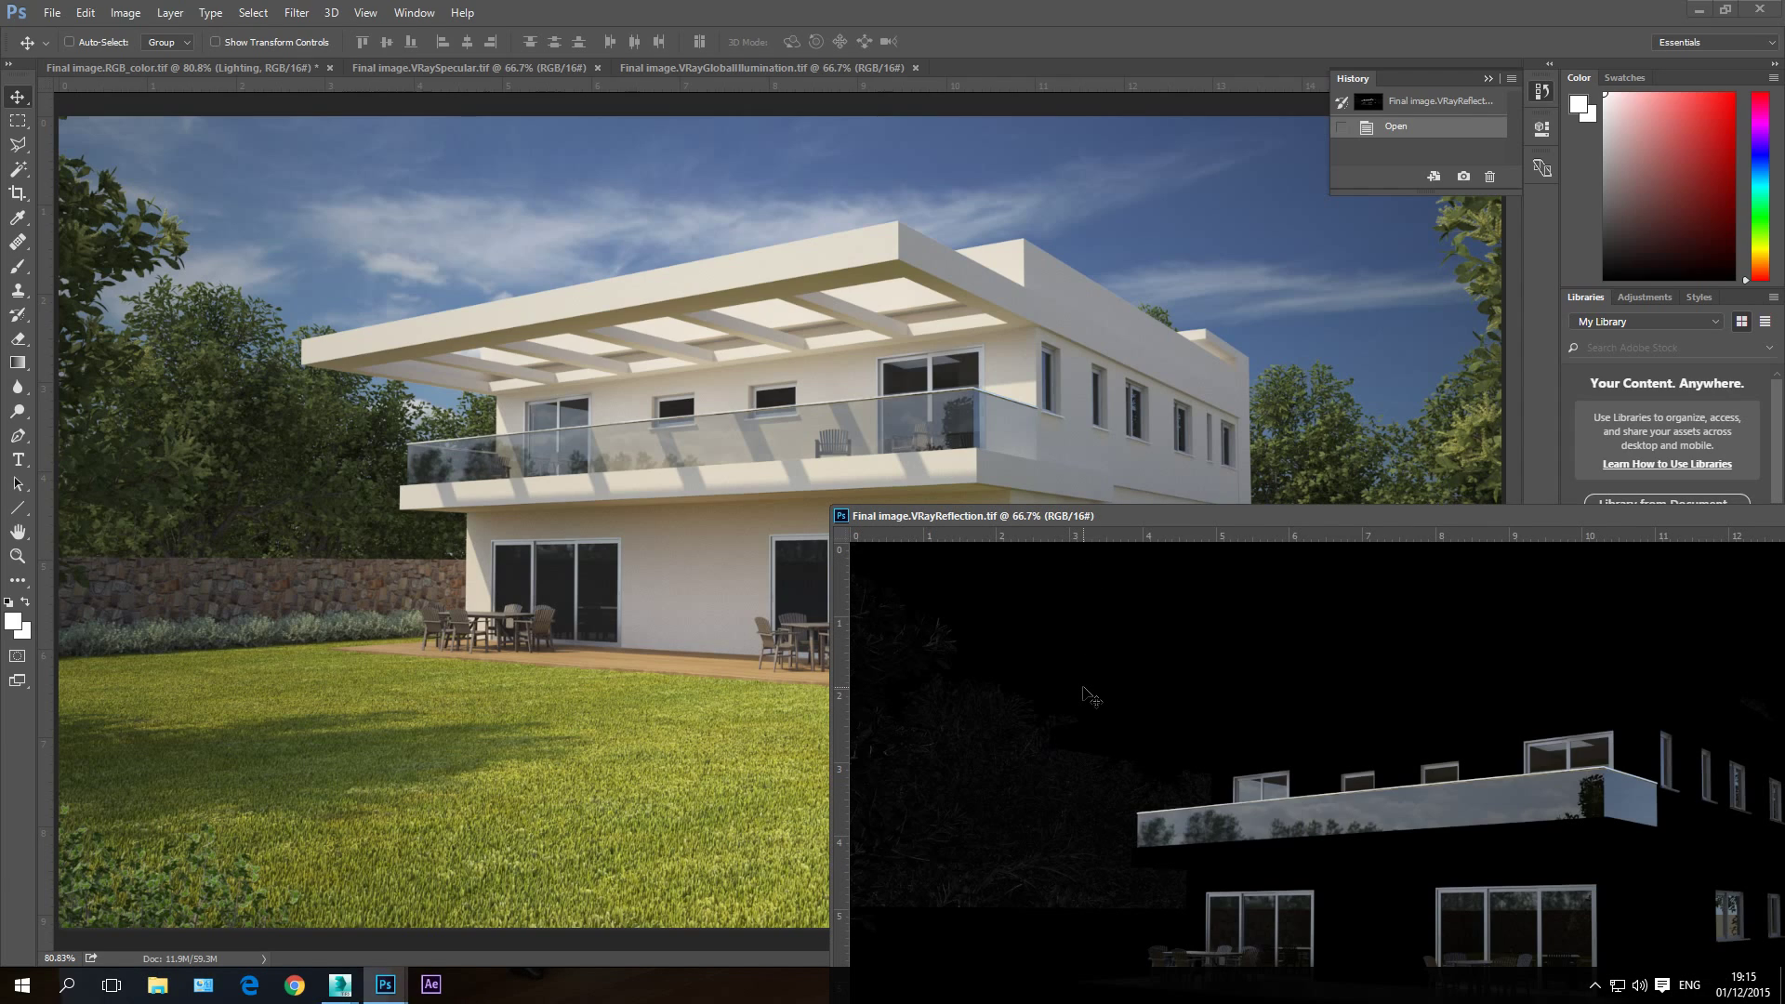
left_click_drag(1085, 689, 701, 497)
left_click_drag(594, 437, 595, 437)
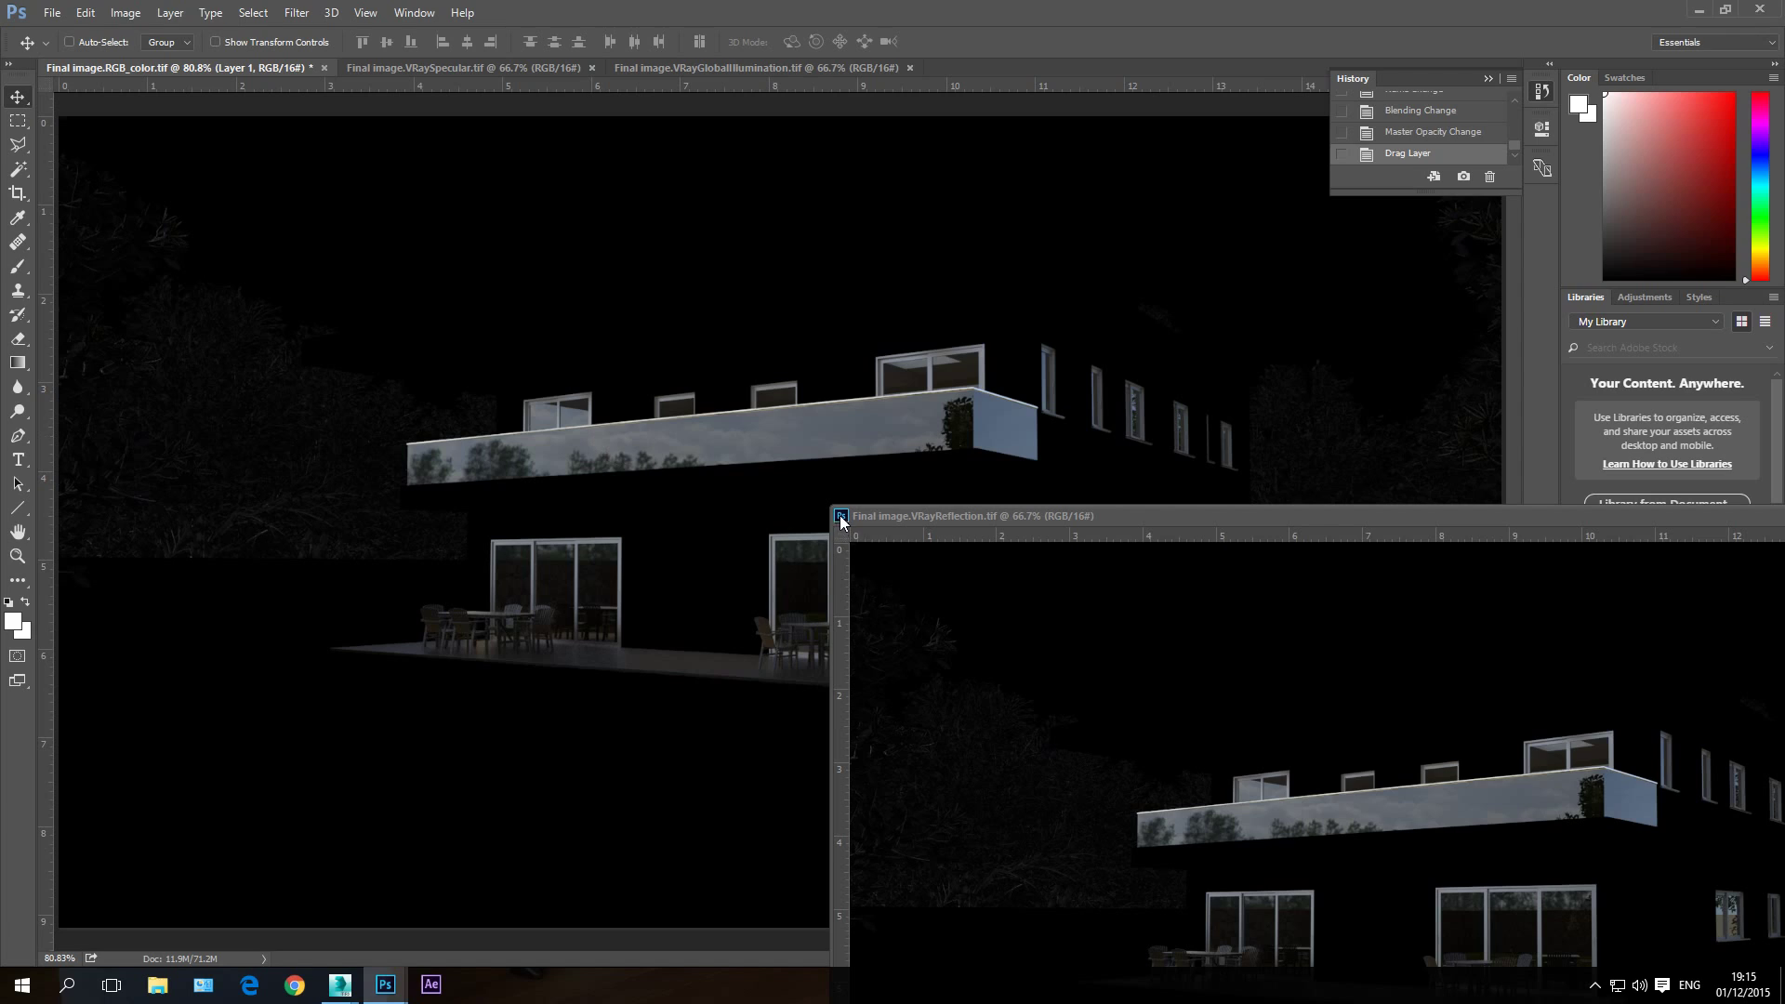
left_click(841, 518)
left_click(883, 687)
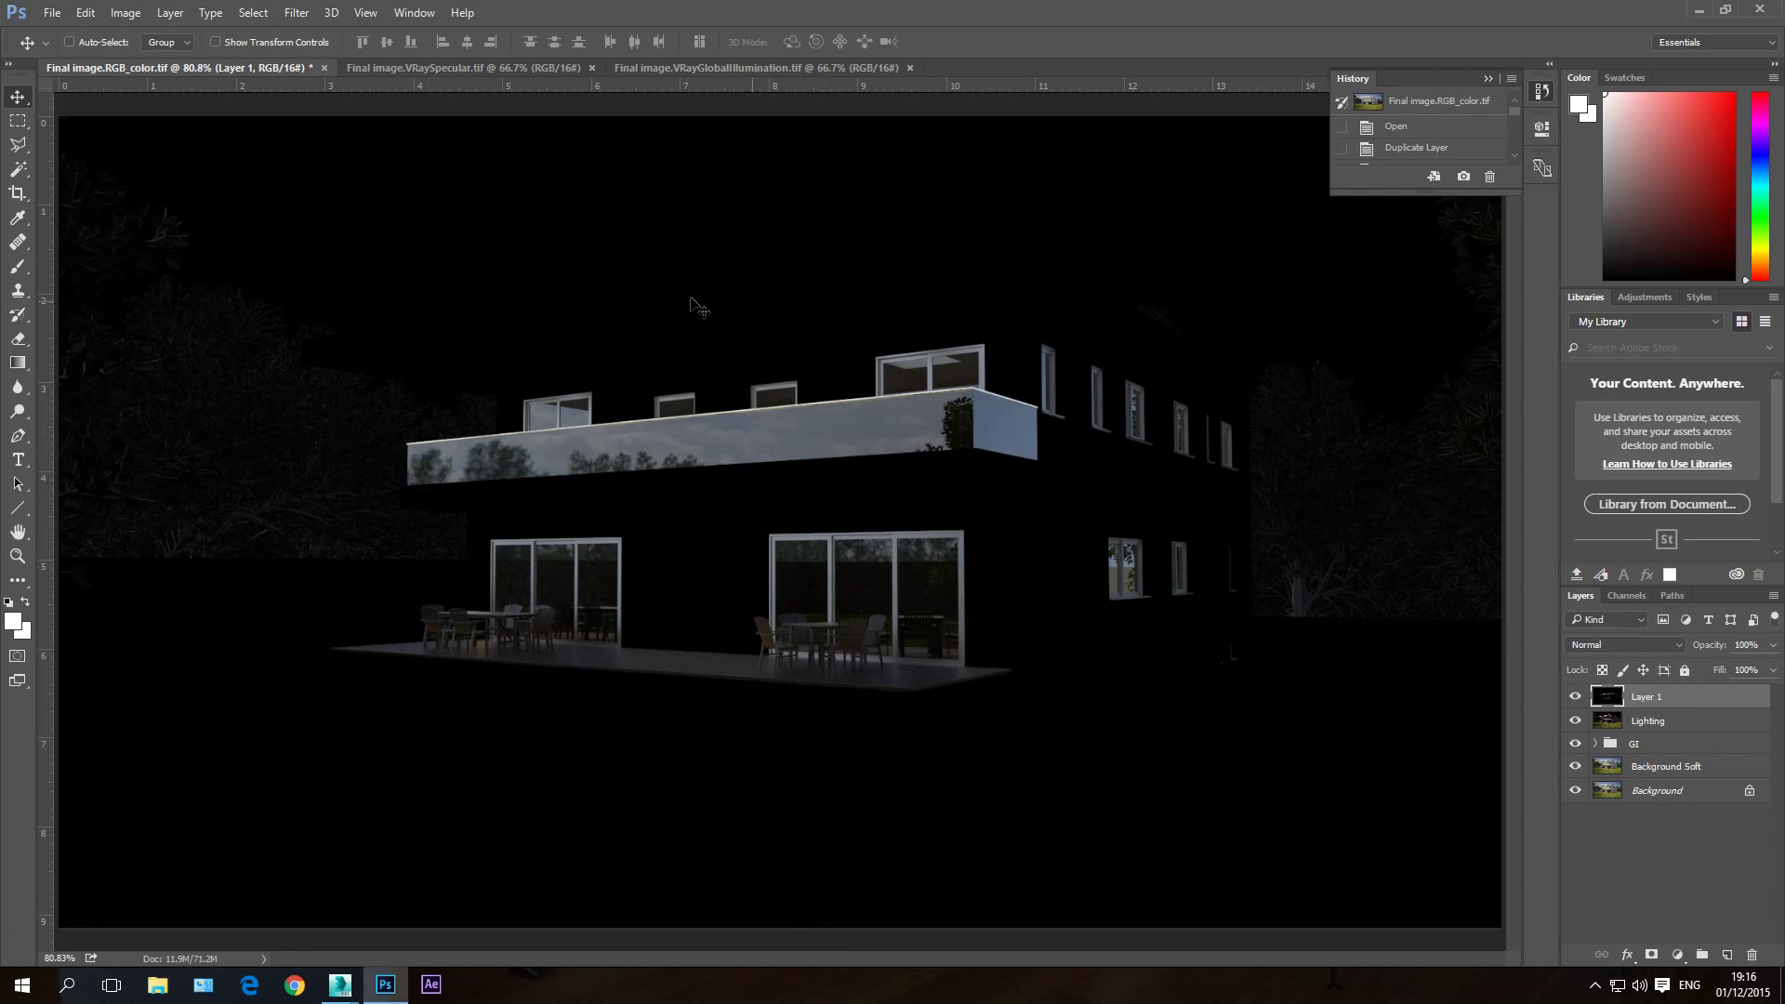
Step: Rename the new reflection layer as Reflections and set its blending mode to Screen
double_click(1651, 698)
left_click(1202, 267)
double_click(1648, 697)
type("Reflections")
key("Return")
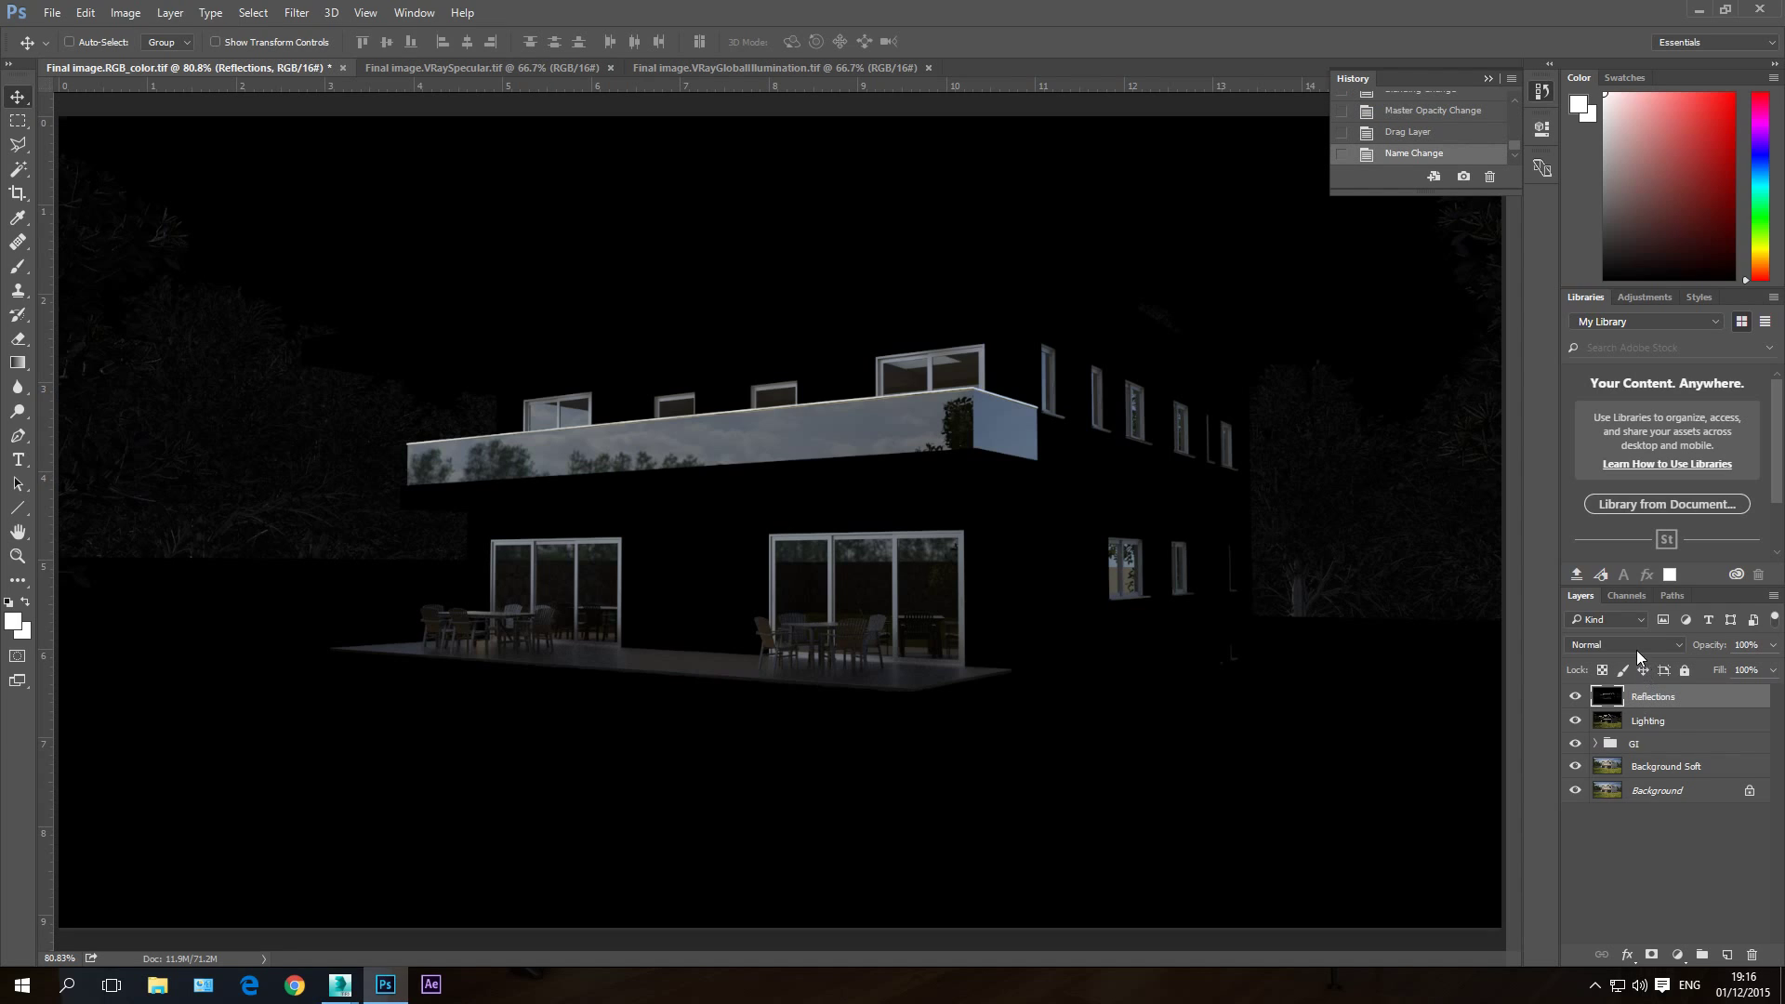
left_click(1600, 643)
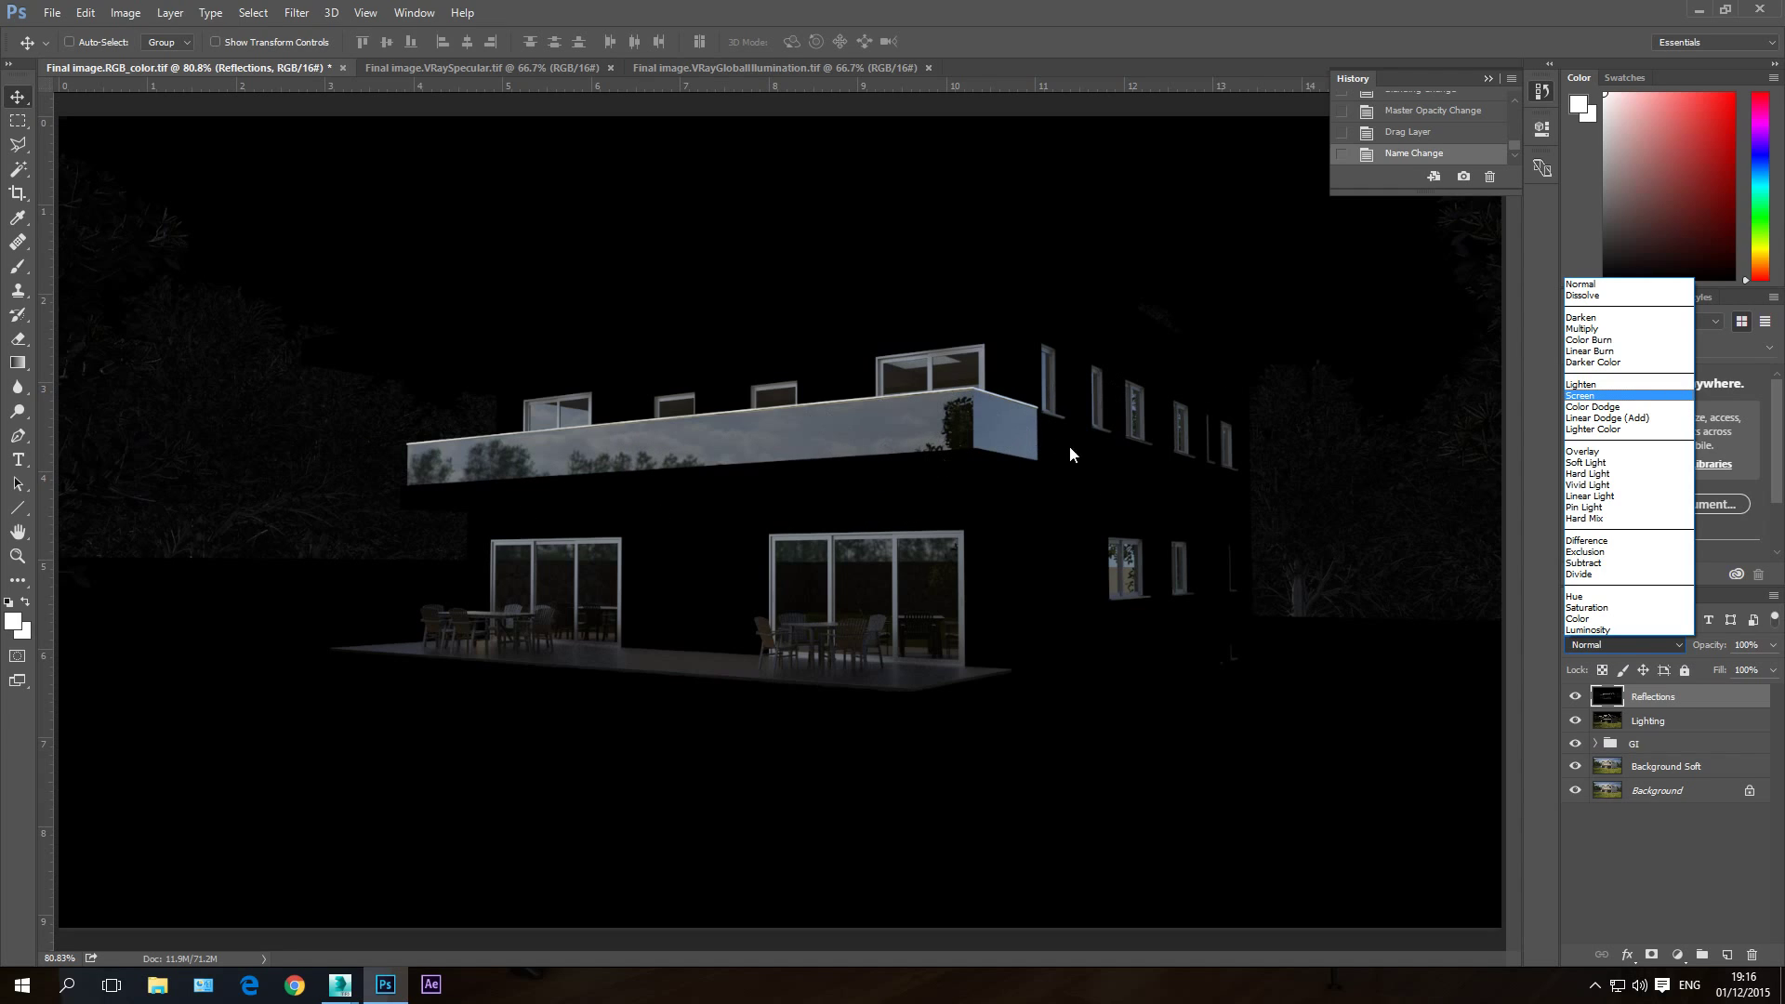
left_click(1589, 396)
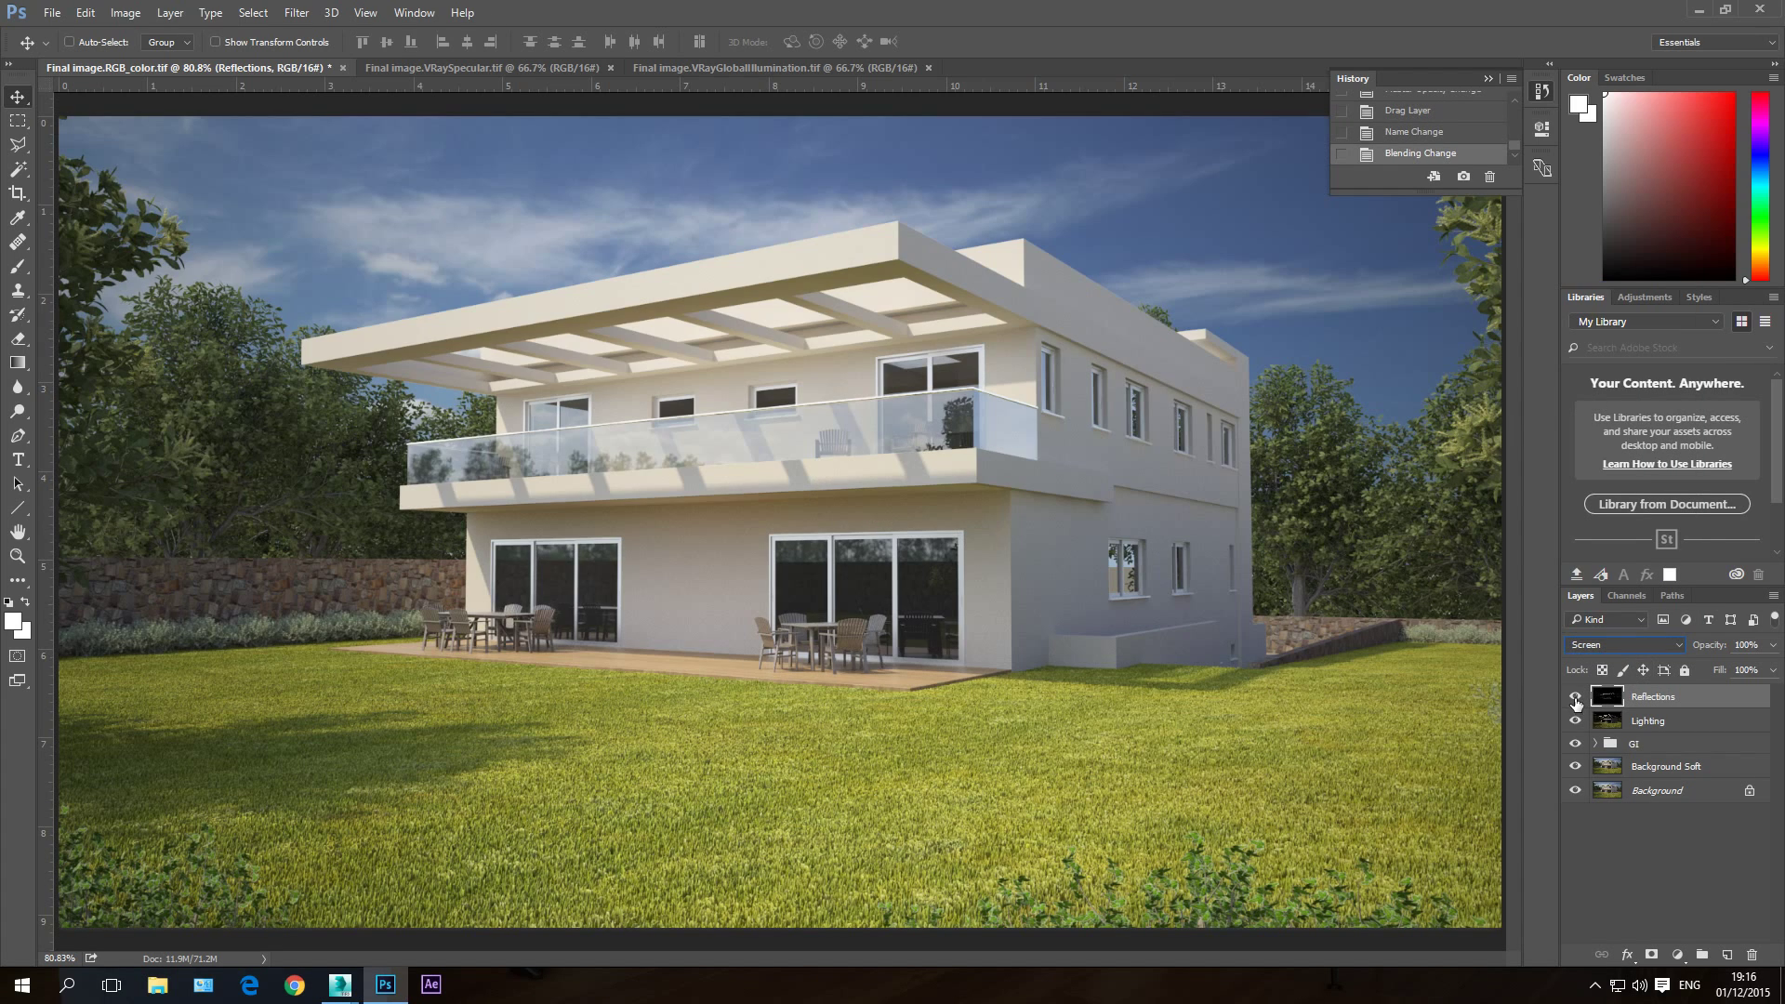
Step: Set the Reflections layer's opacity to 40%, comparing the image with and without the layer before and after the change
left_click(1575, 700)
left_click(1575, 699)
left_click(1575, 700)
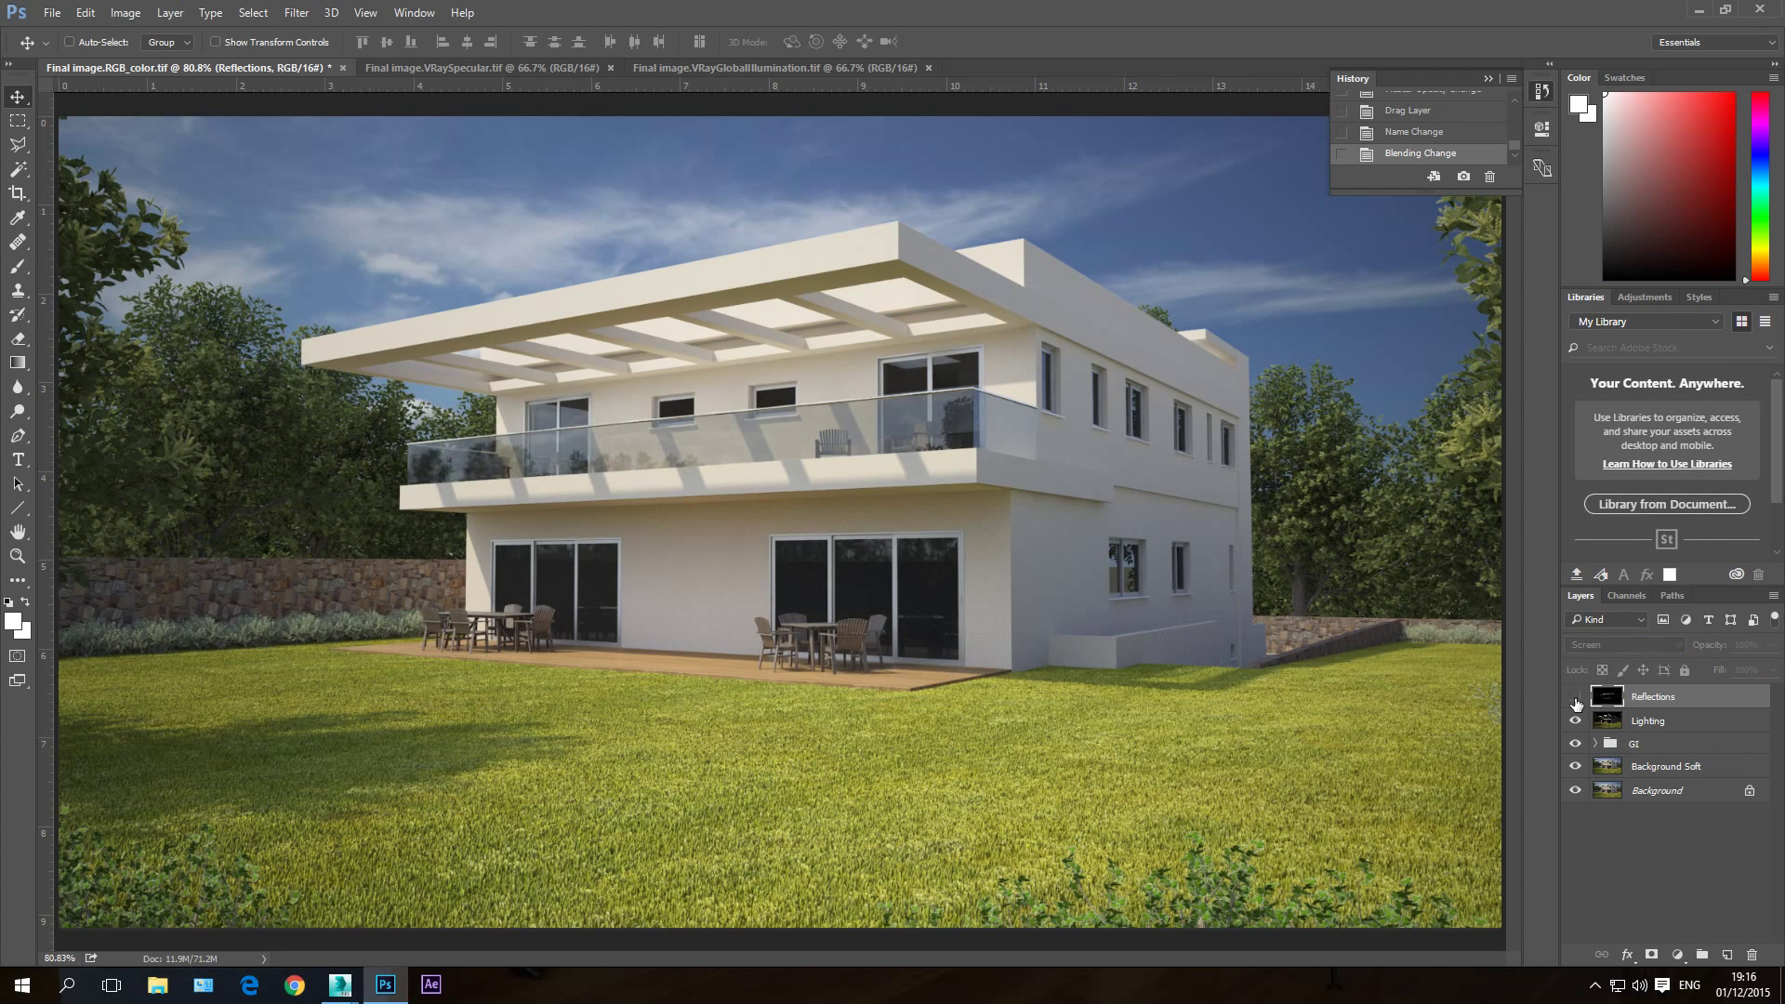
left_click(1576, 699)
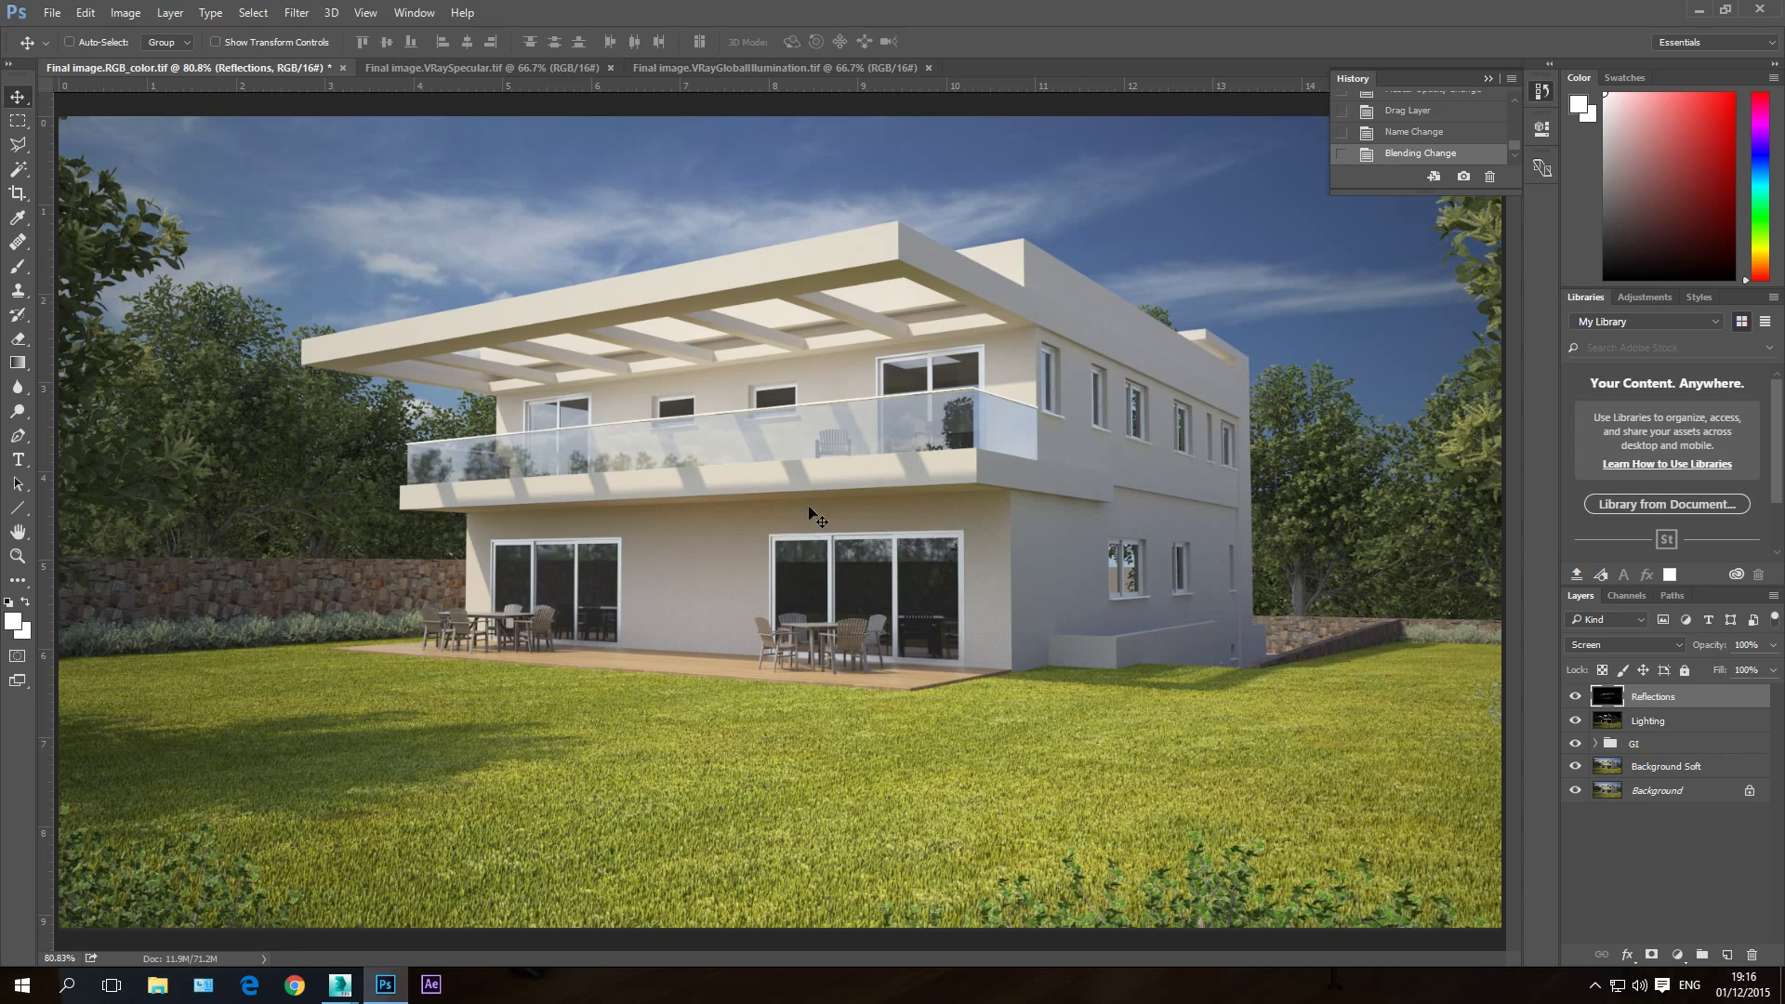
left_click(1575, 699)
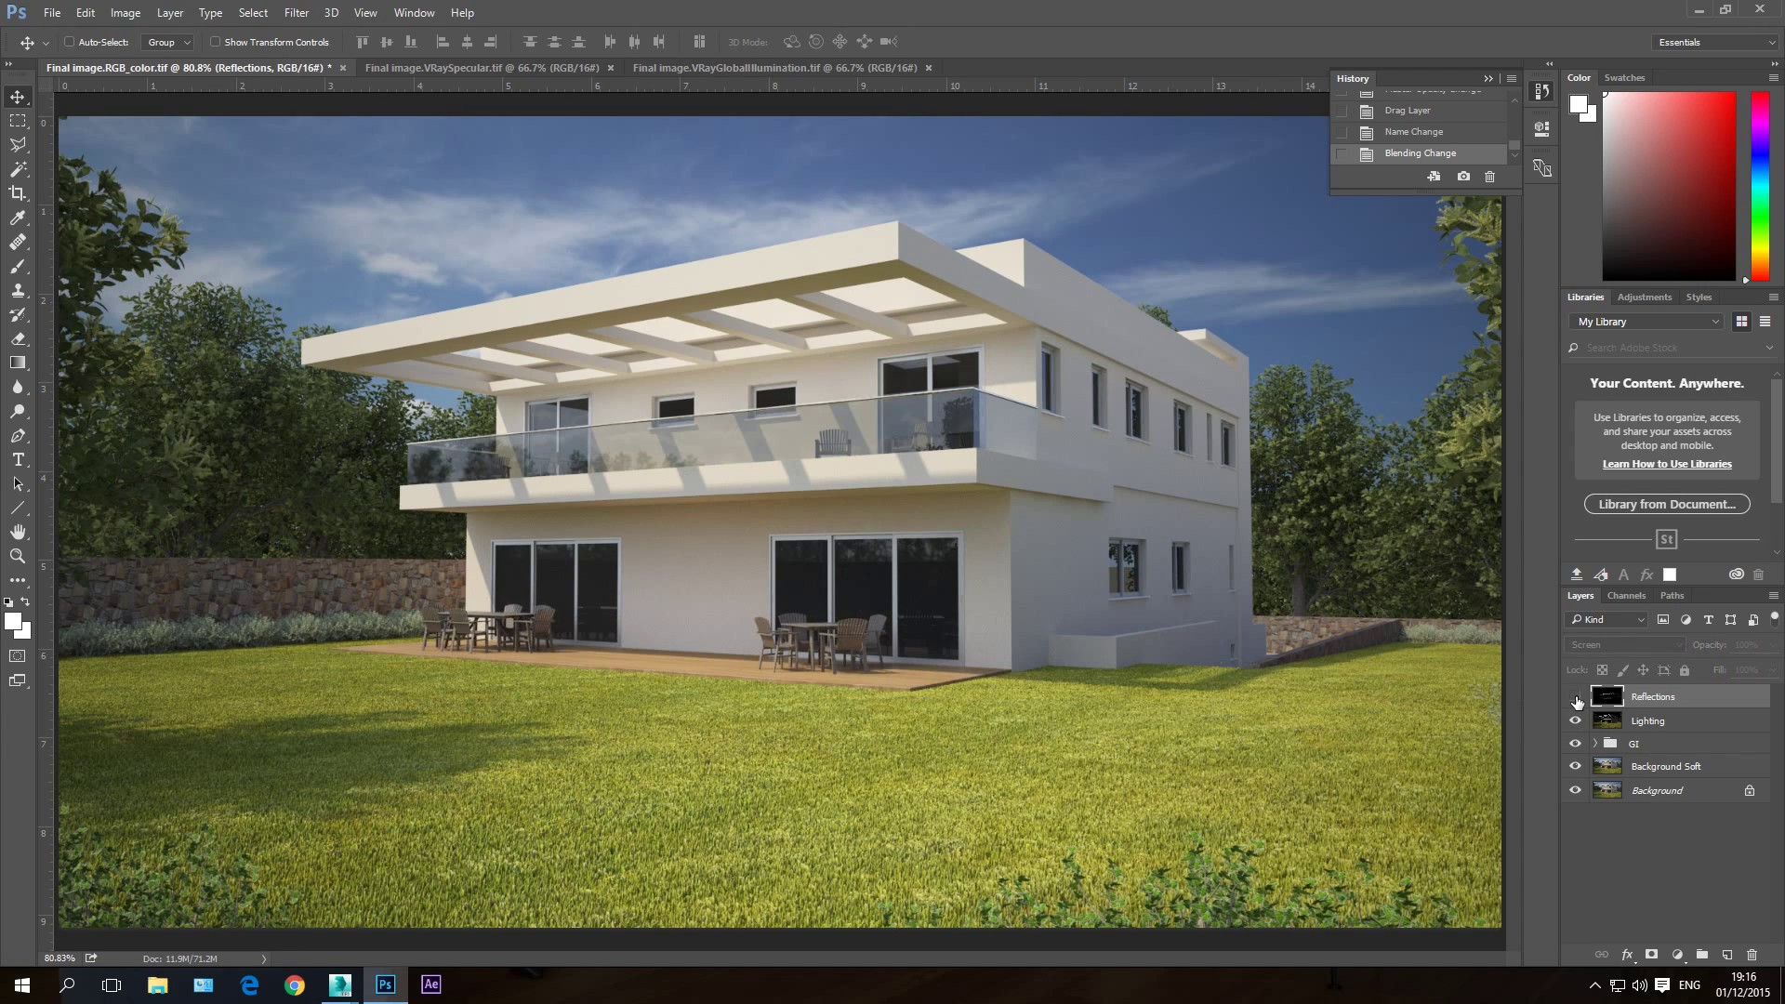
left_click(1576, 700)
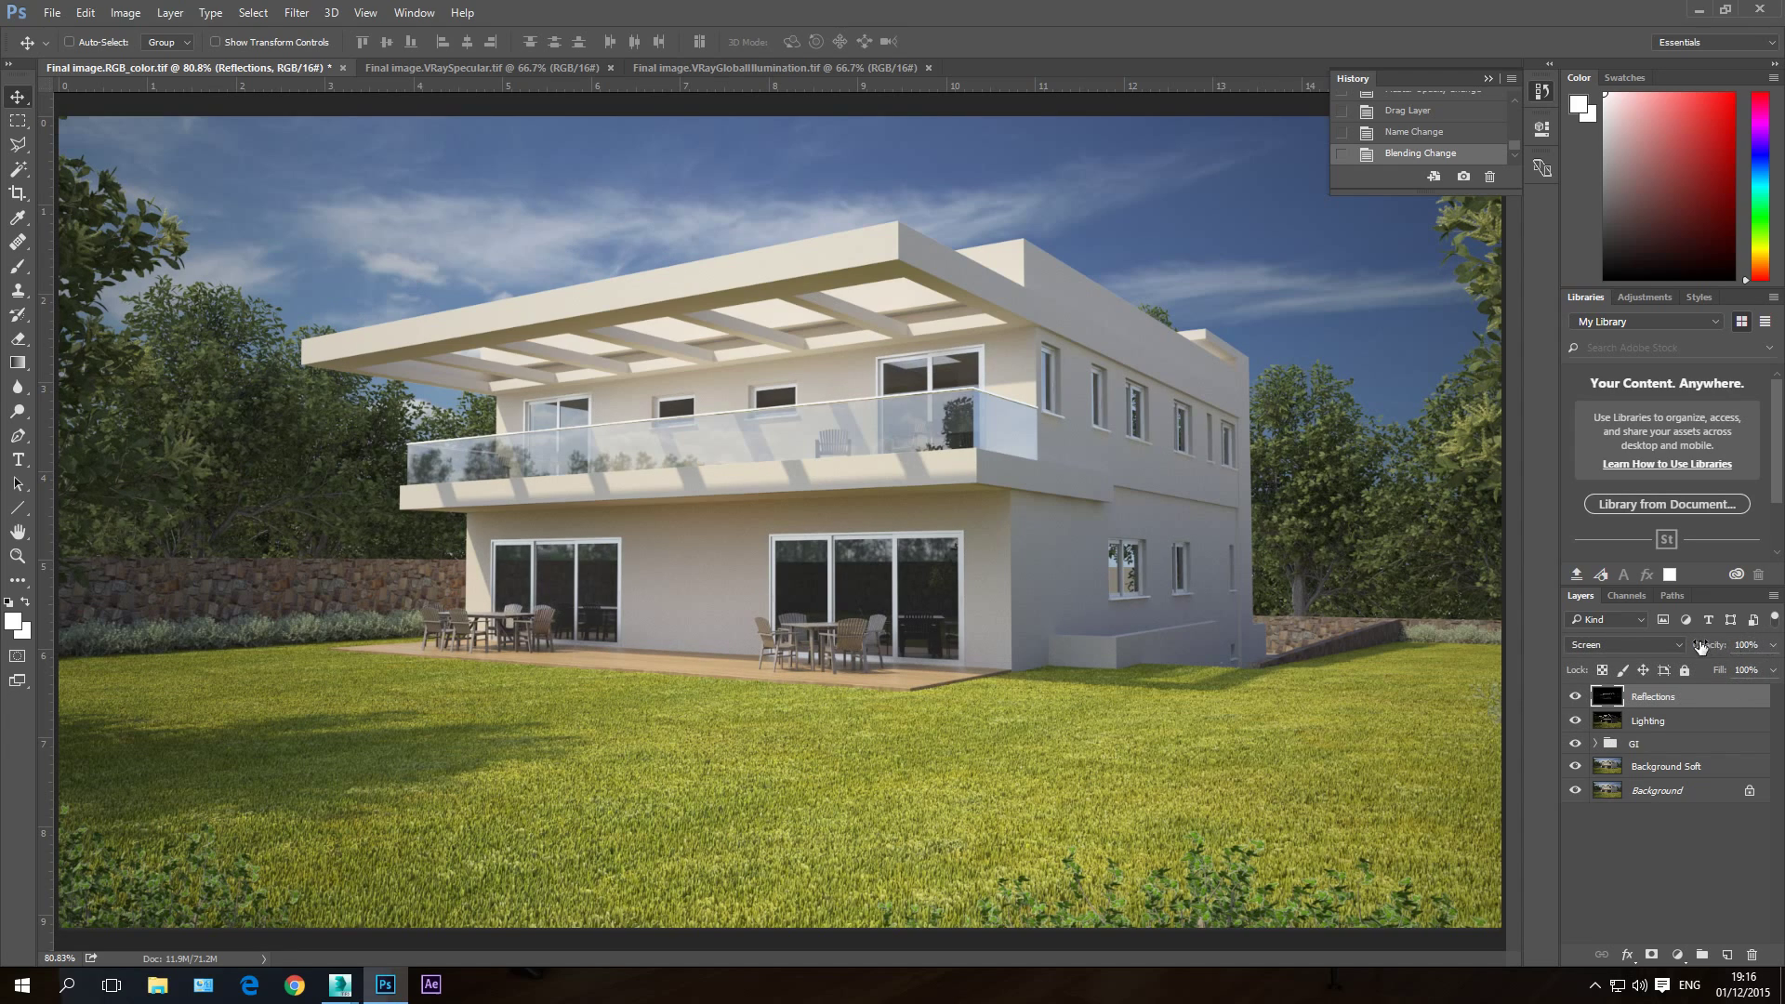
left_click(1754, 644)
type("40")
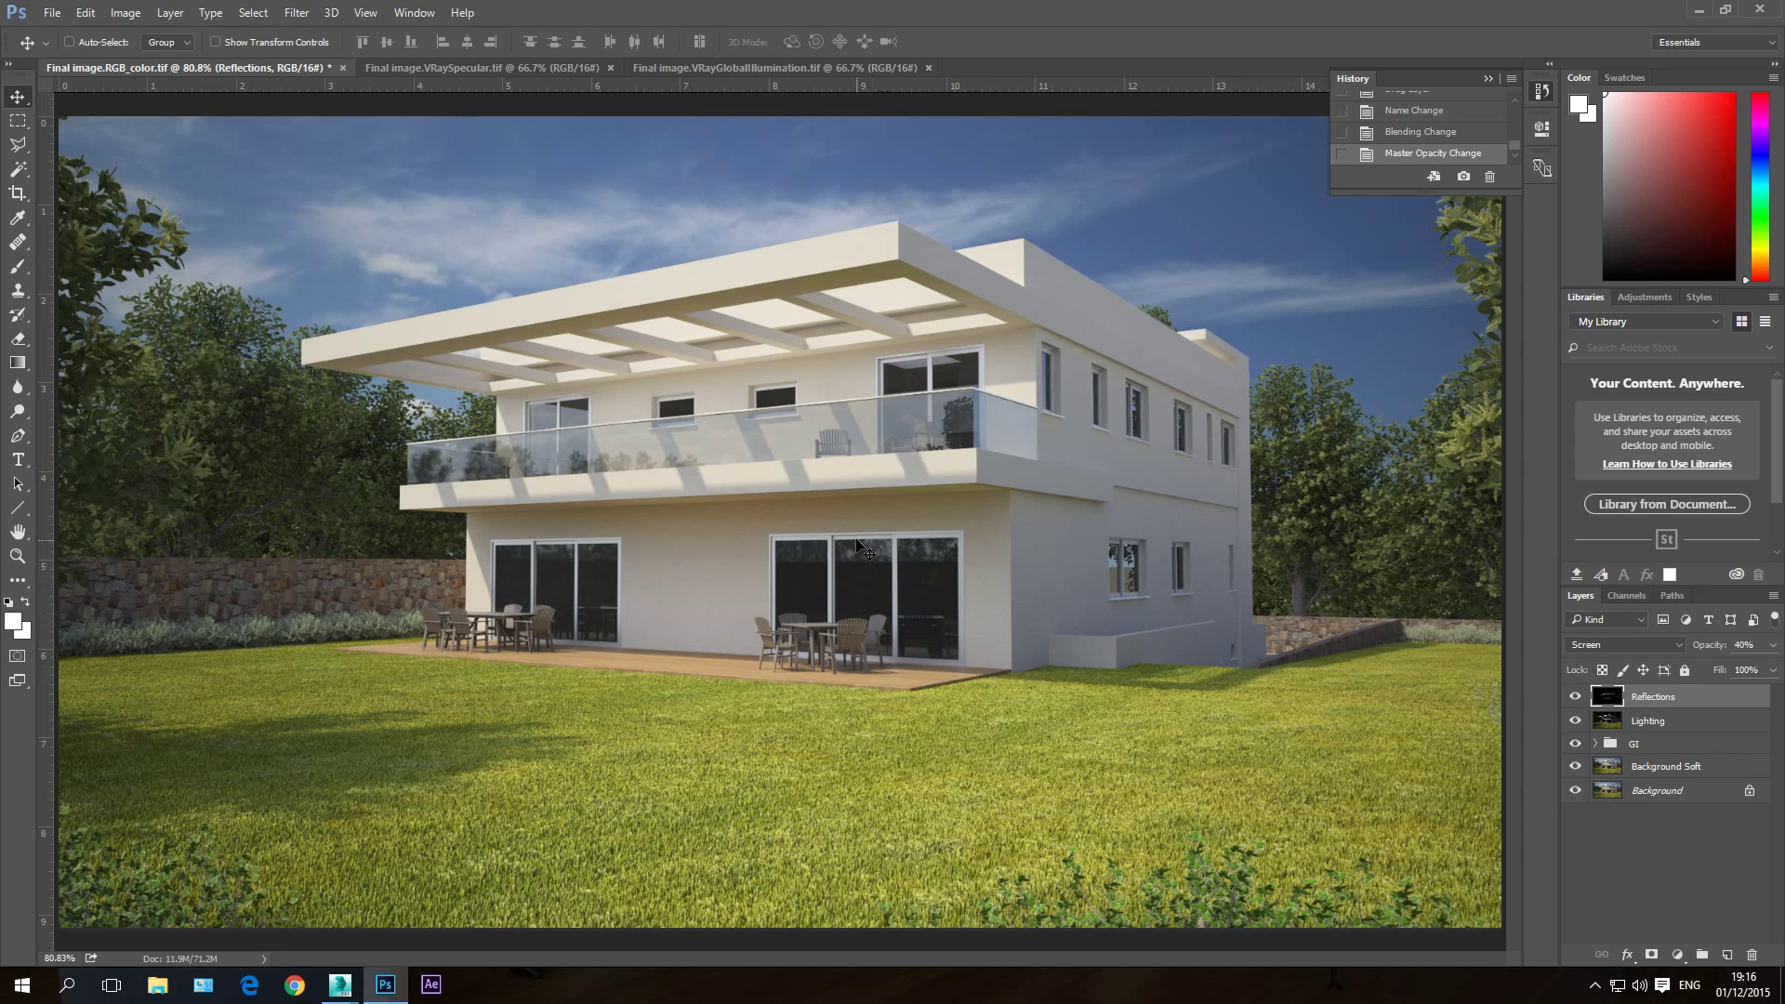
left_click(1574, 698)
left_click(1574, 699)
left_click(1574, 698)
left_click(1575, 699)
Step: Undock Final image.VRaySpecular.tif, copy its image into the RGB_color document as an aligned layer, and close the specular document
left_click(485, 74)
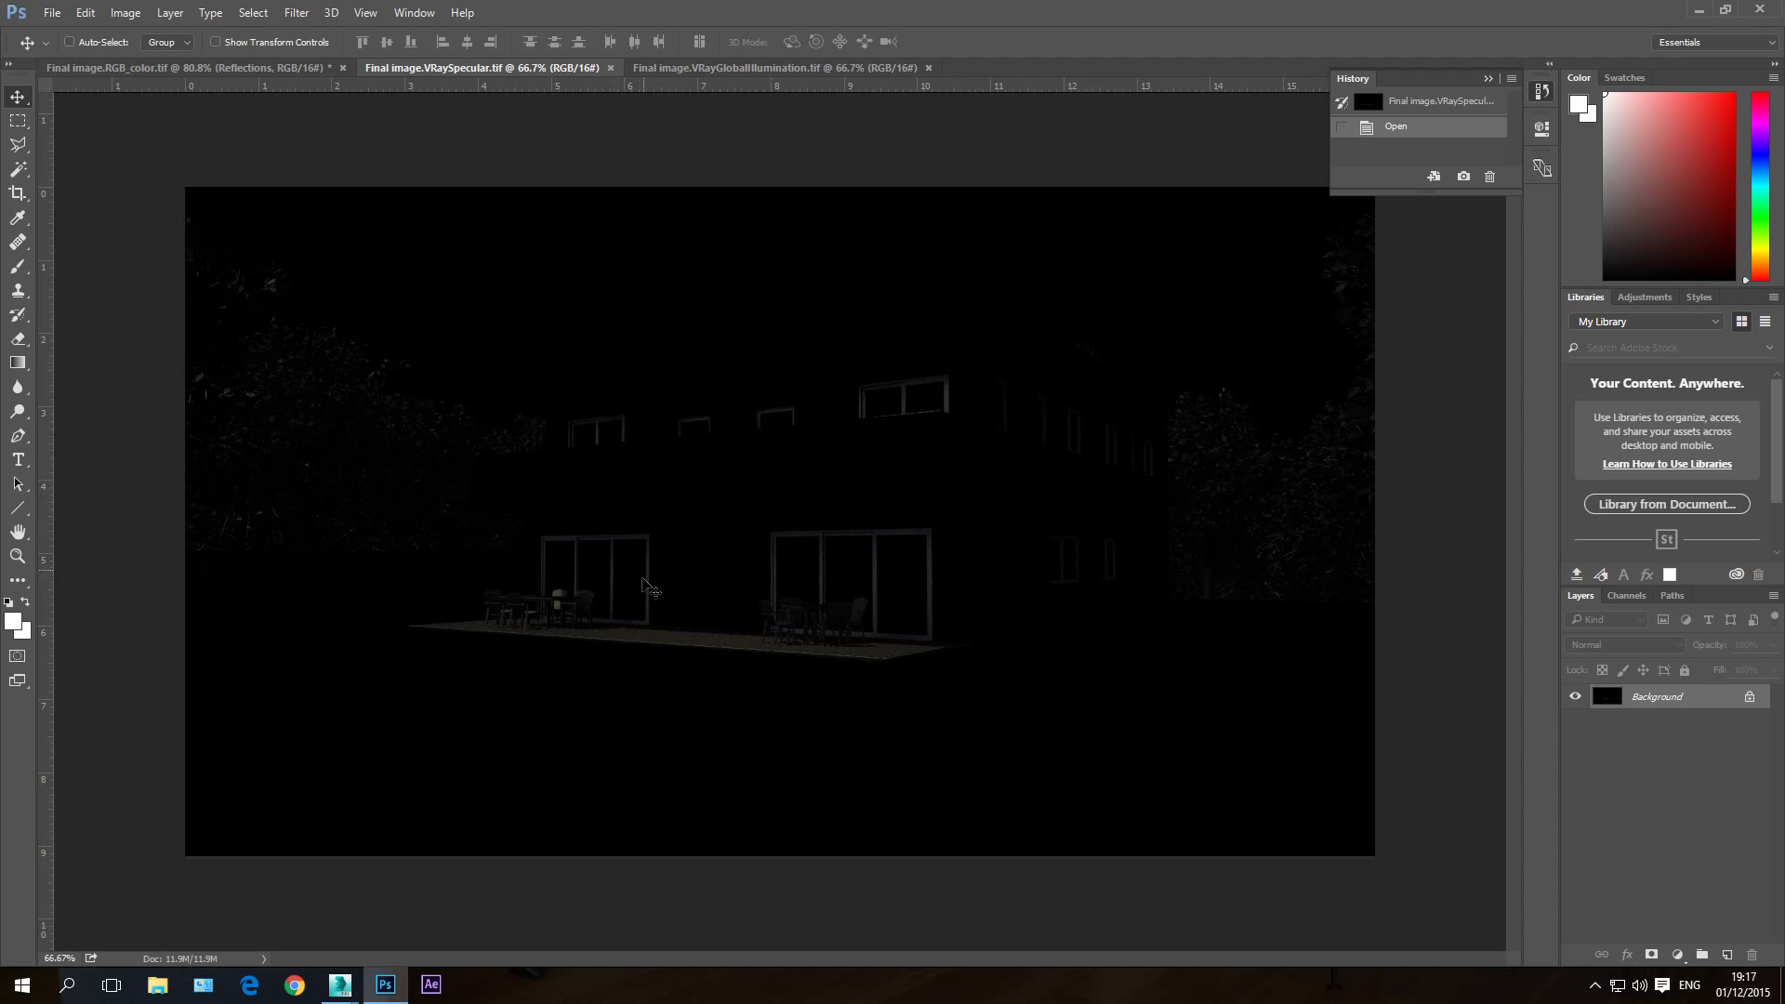
left_click_drag(478, 69, 1052, 515)
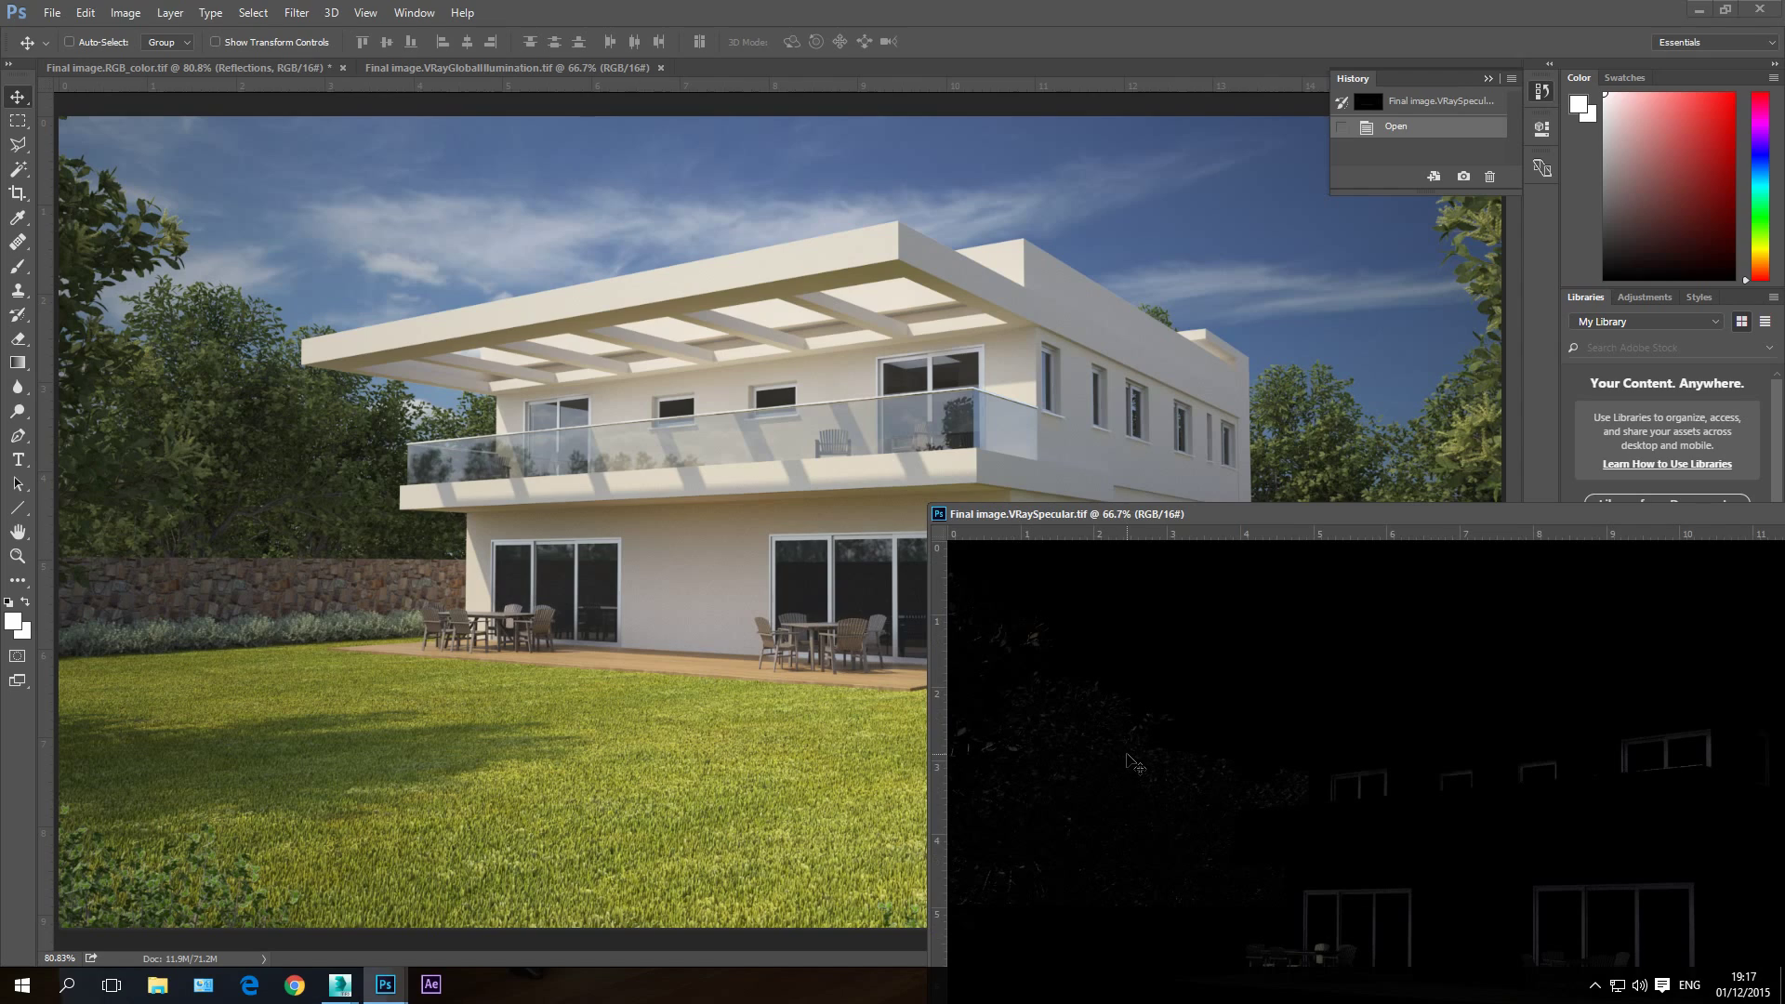
left_click_drag(1158, 774, 1016, 725)
left_click_drag(470, 550, 470, 550)
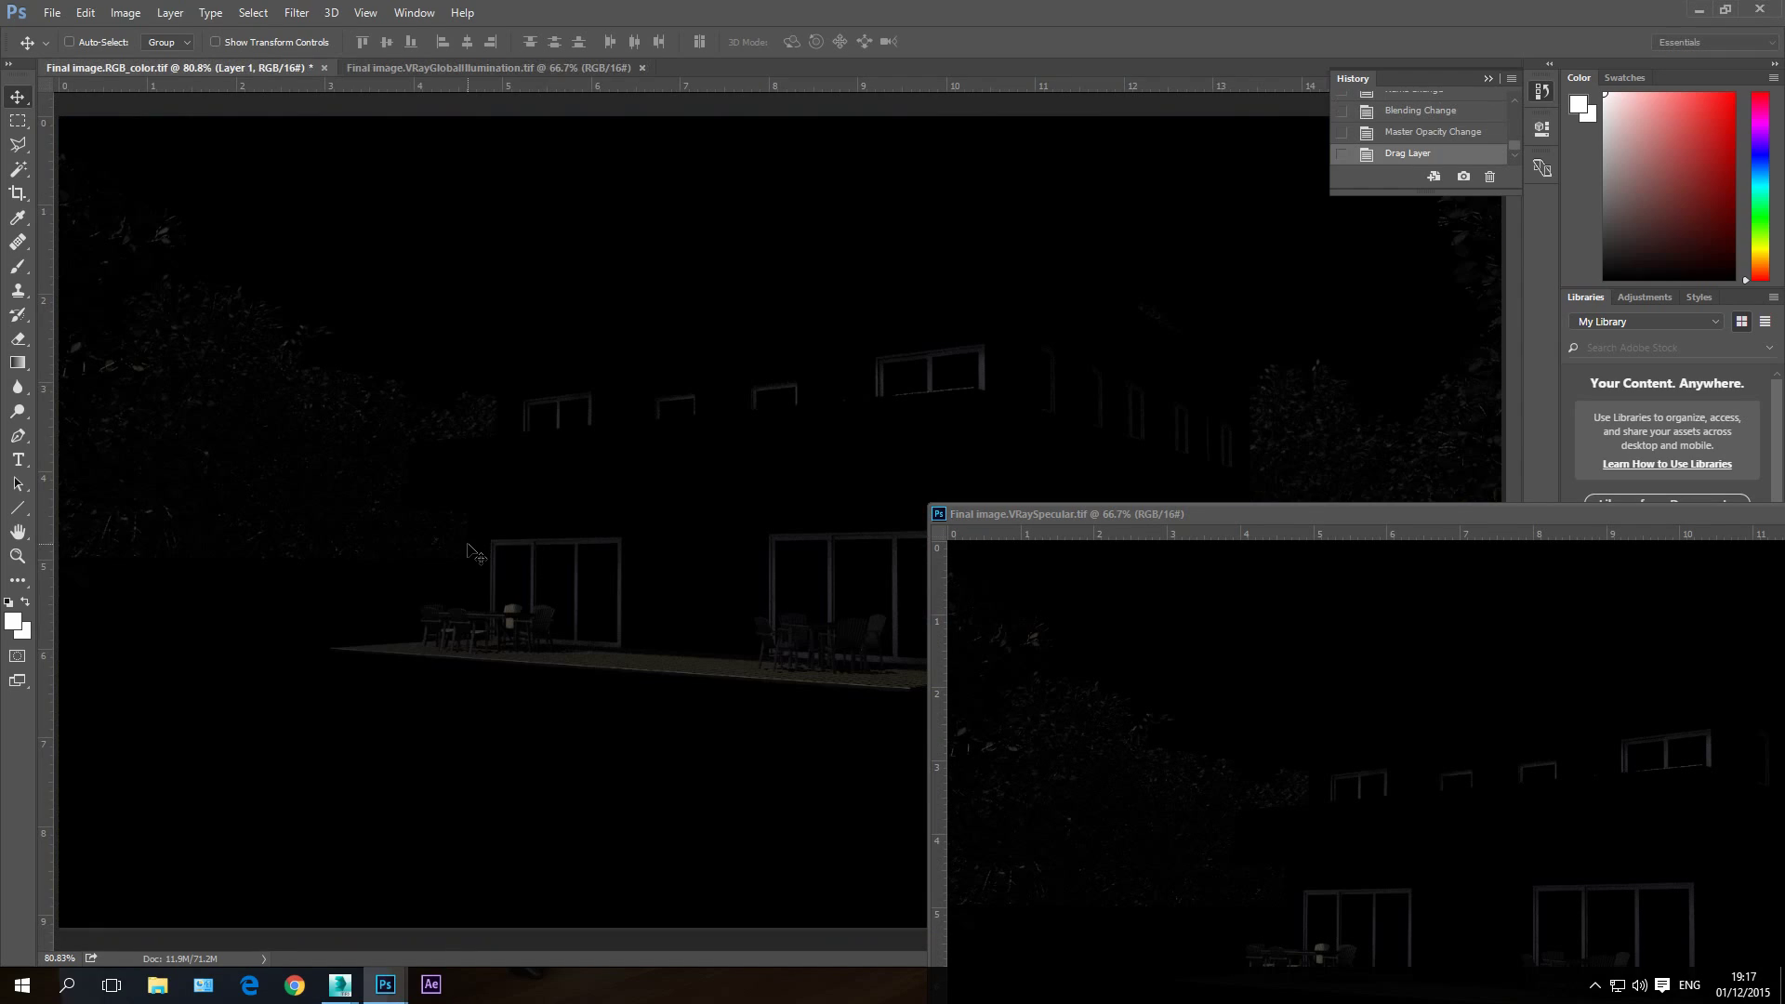
left_click(938, 515)
left_click(976, 646)
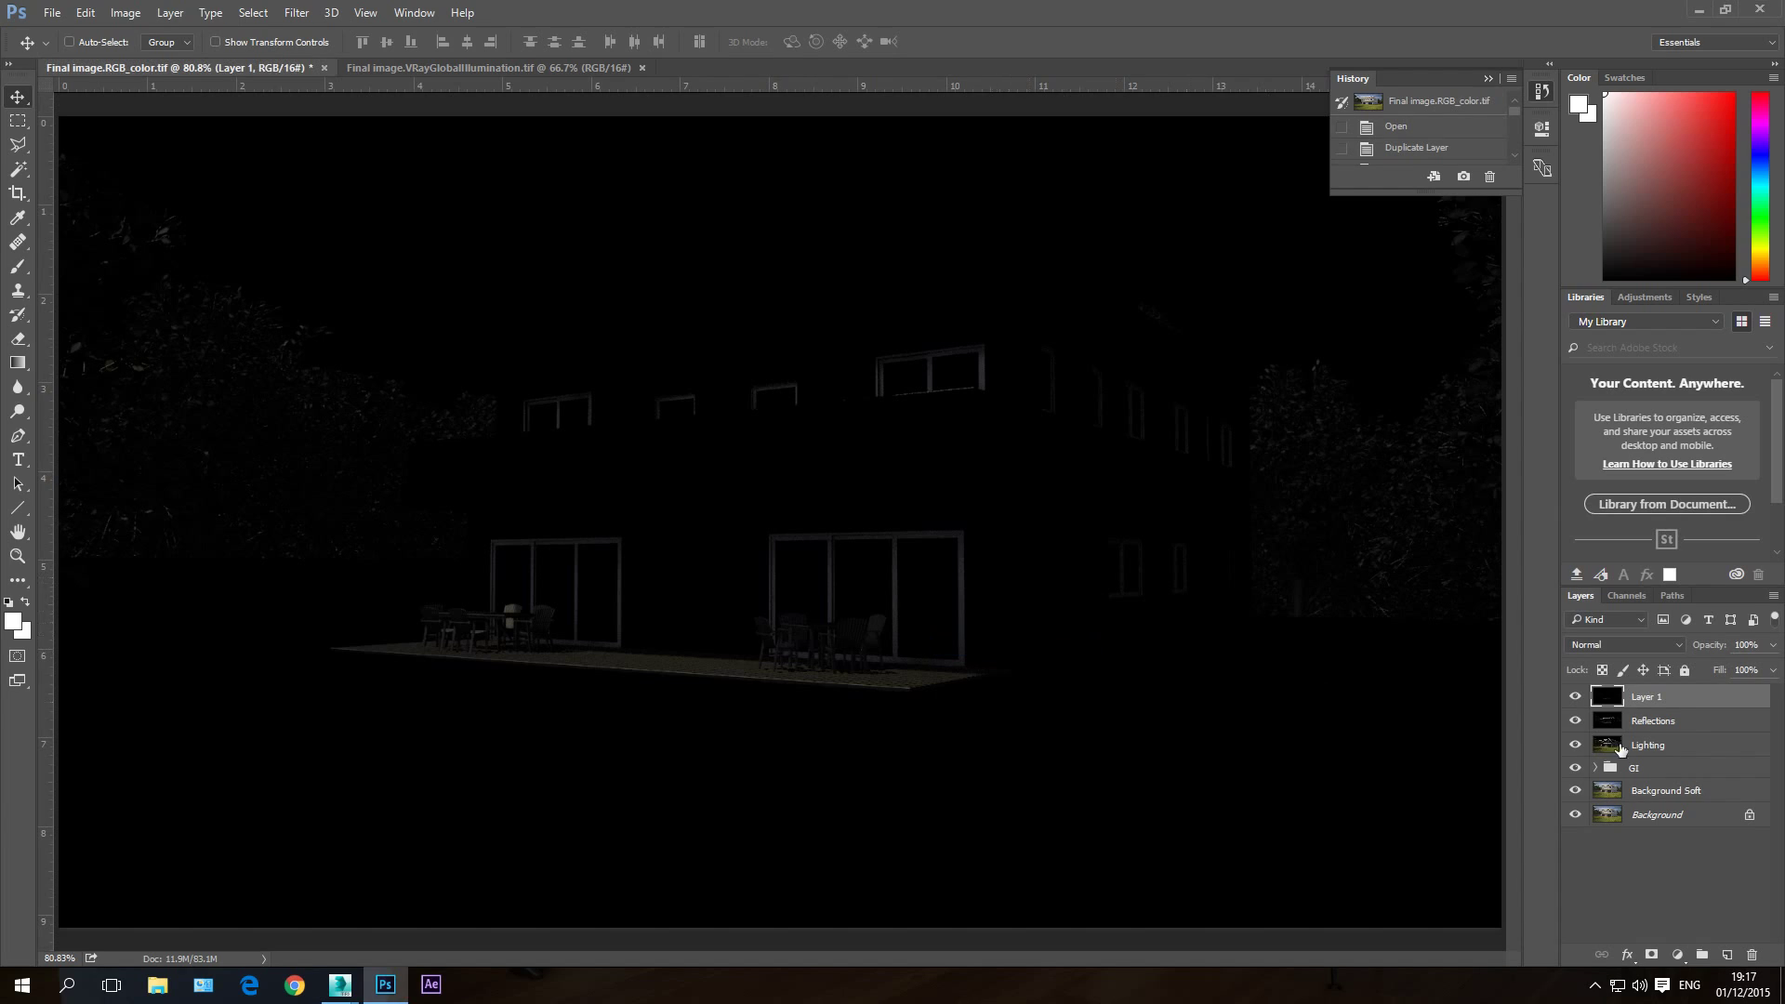
Step: Rename the new specular layer as Spec and set its blending mode to Screen
double_click(1643, 700)
type("Spec")
key("Return")
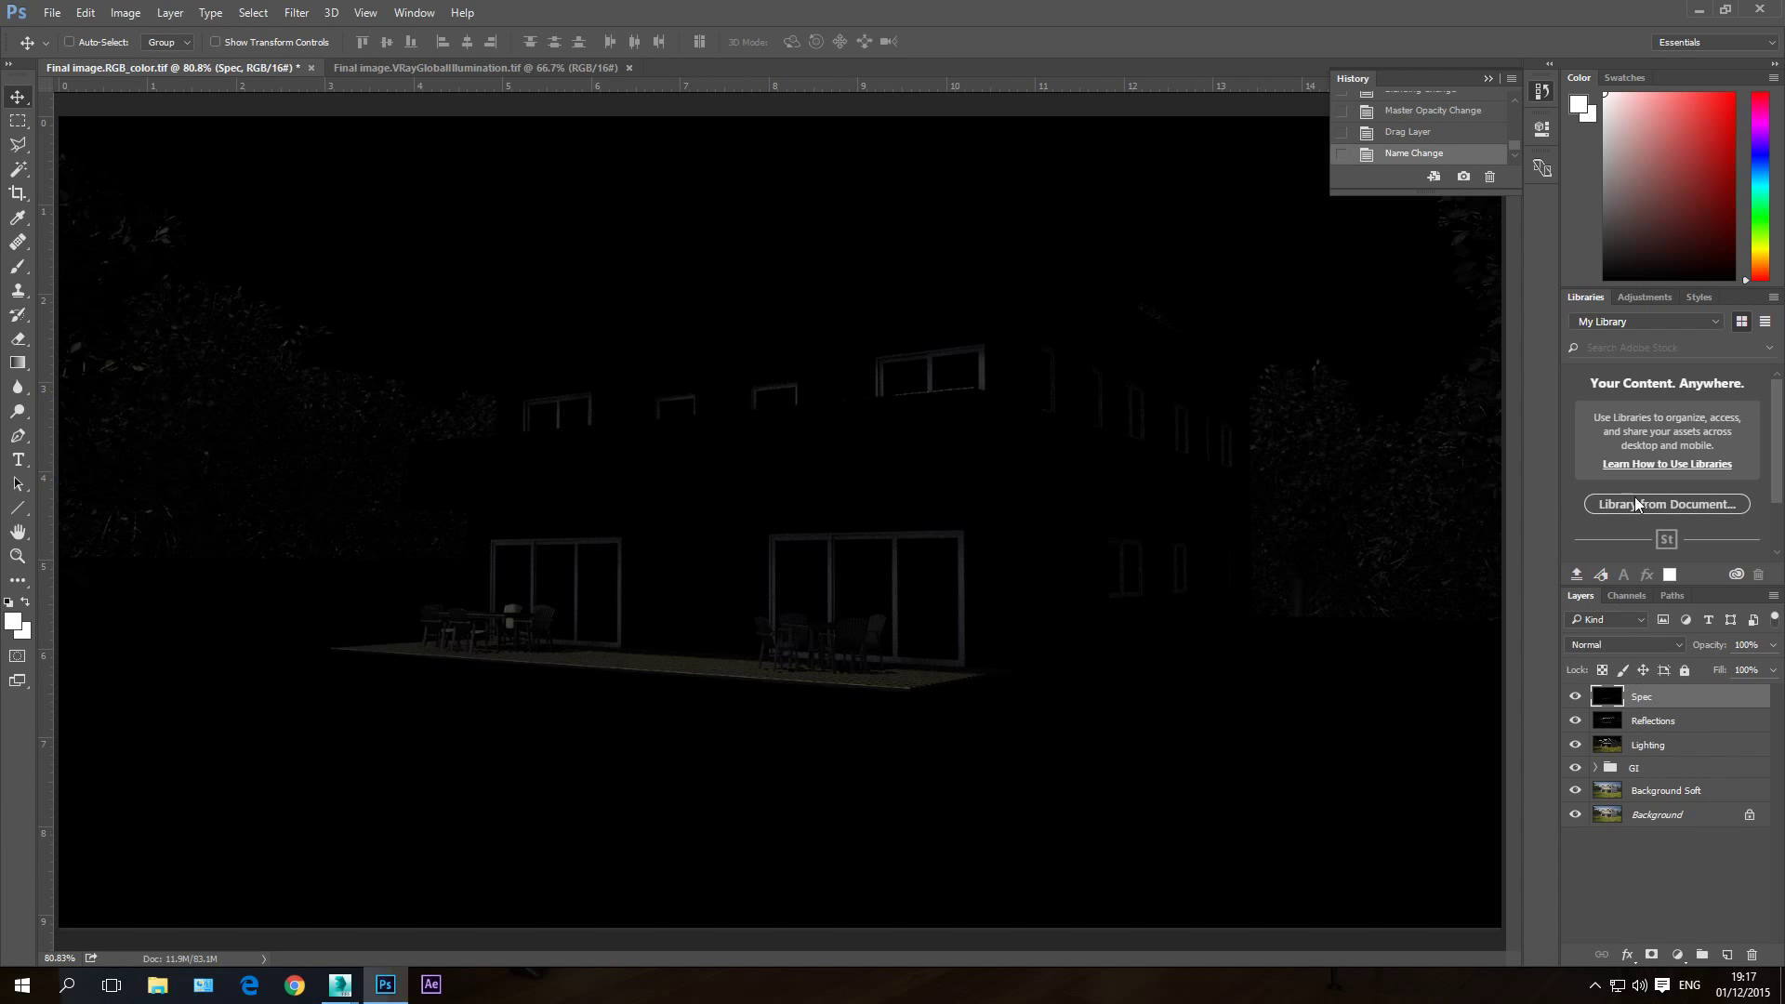
left_click(1602, 645)
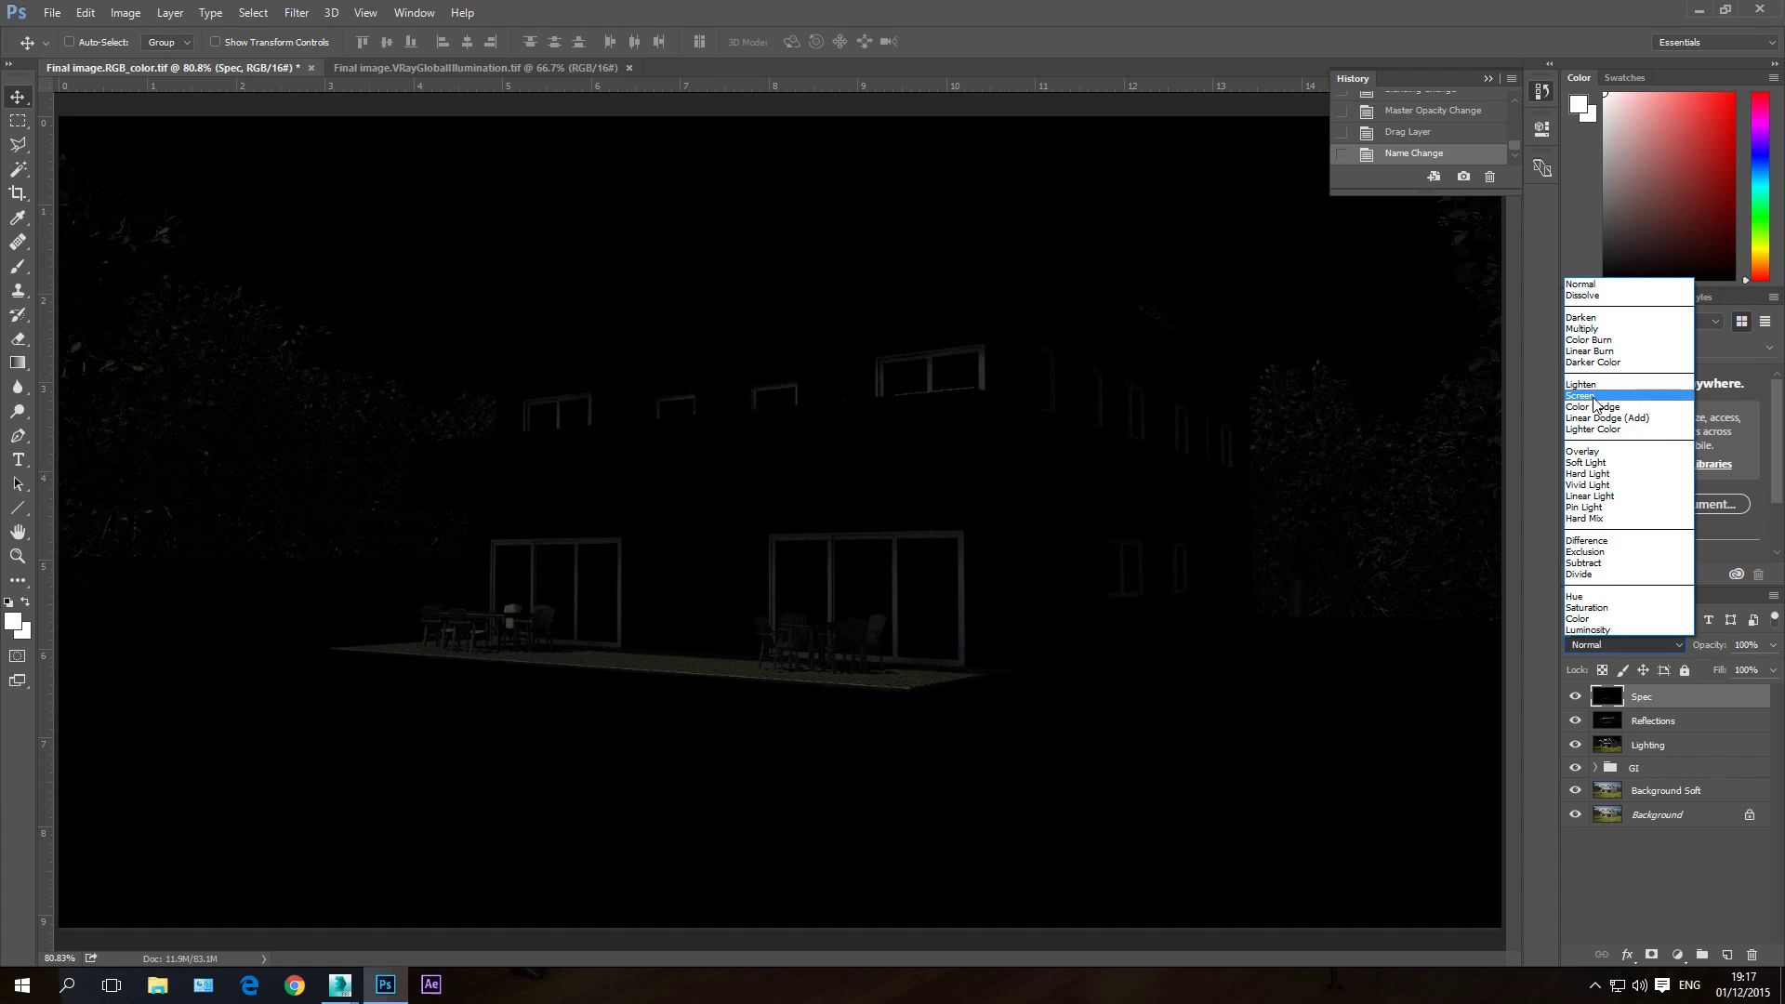
left_click(1585, 397)
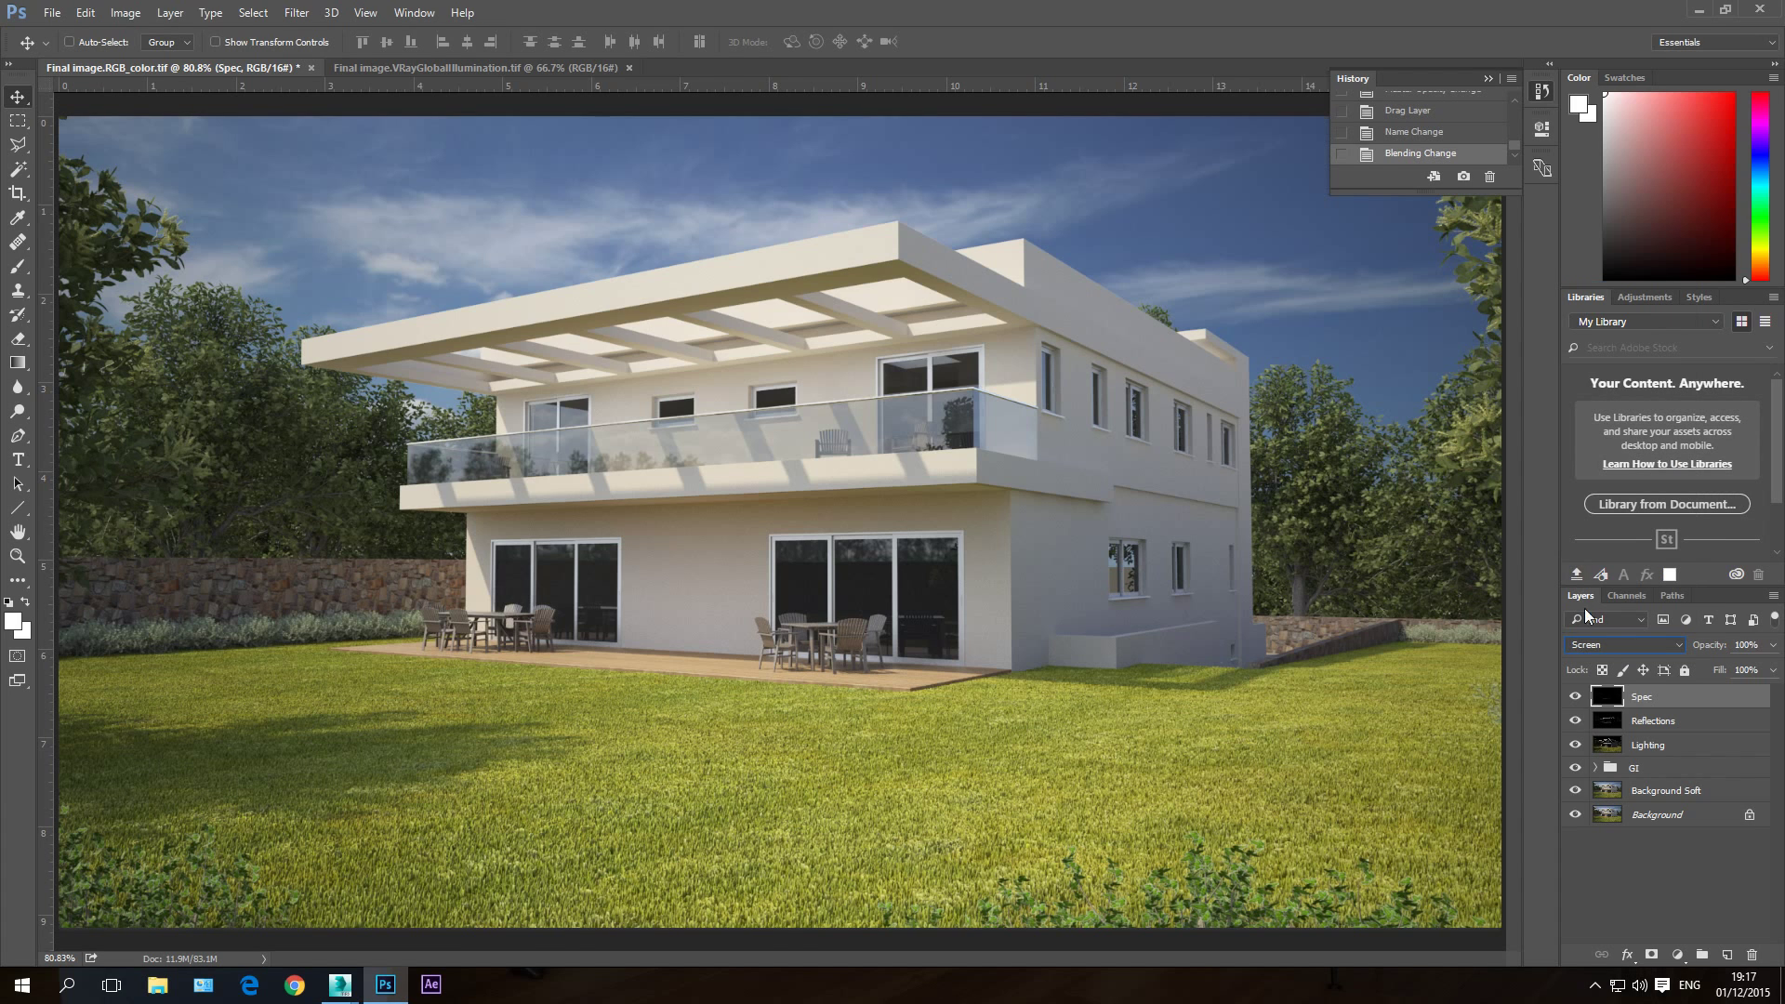
Step: Compare the image with and without the Spec layer and set that layer's opacity to 70%
left_click(1575, 698)
left_click(1575, 697)
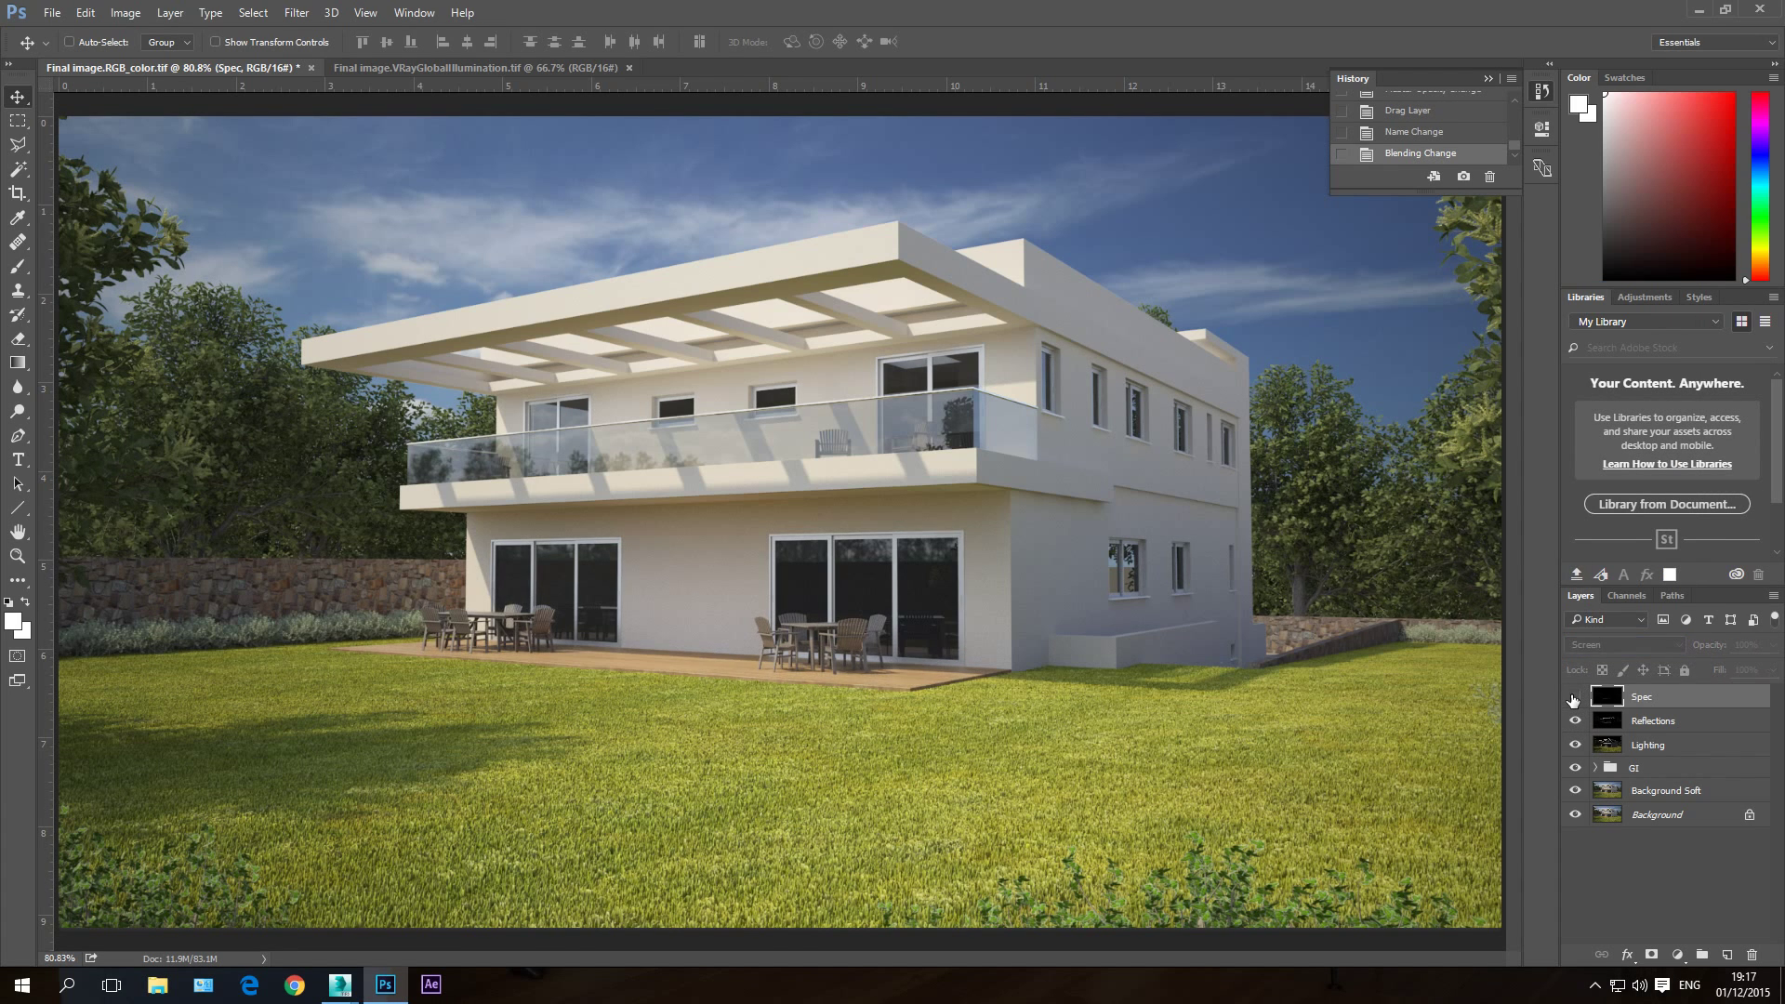
left_click(1576, 697)
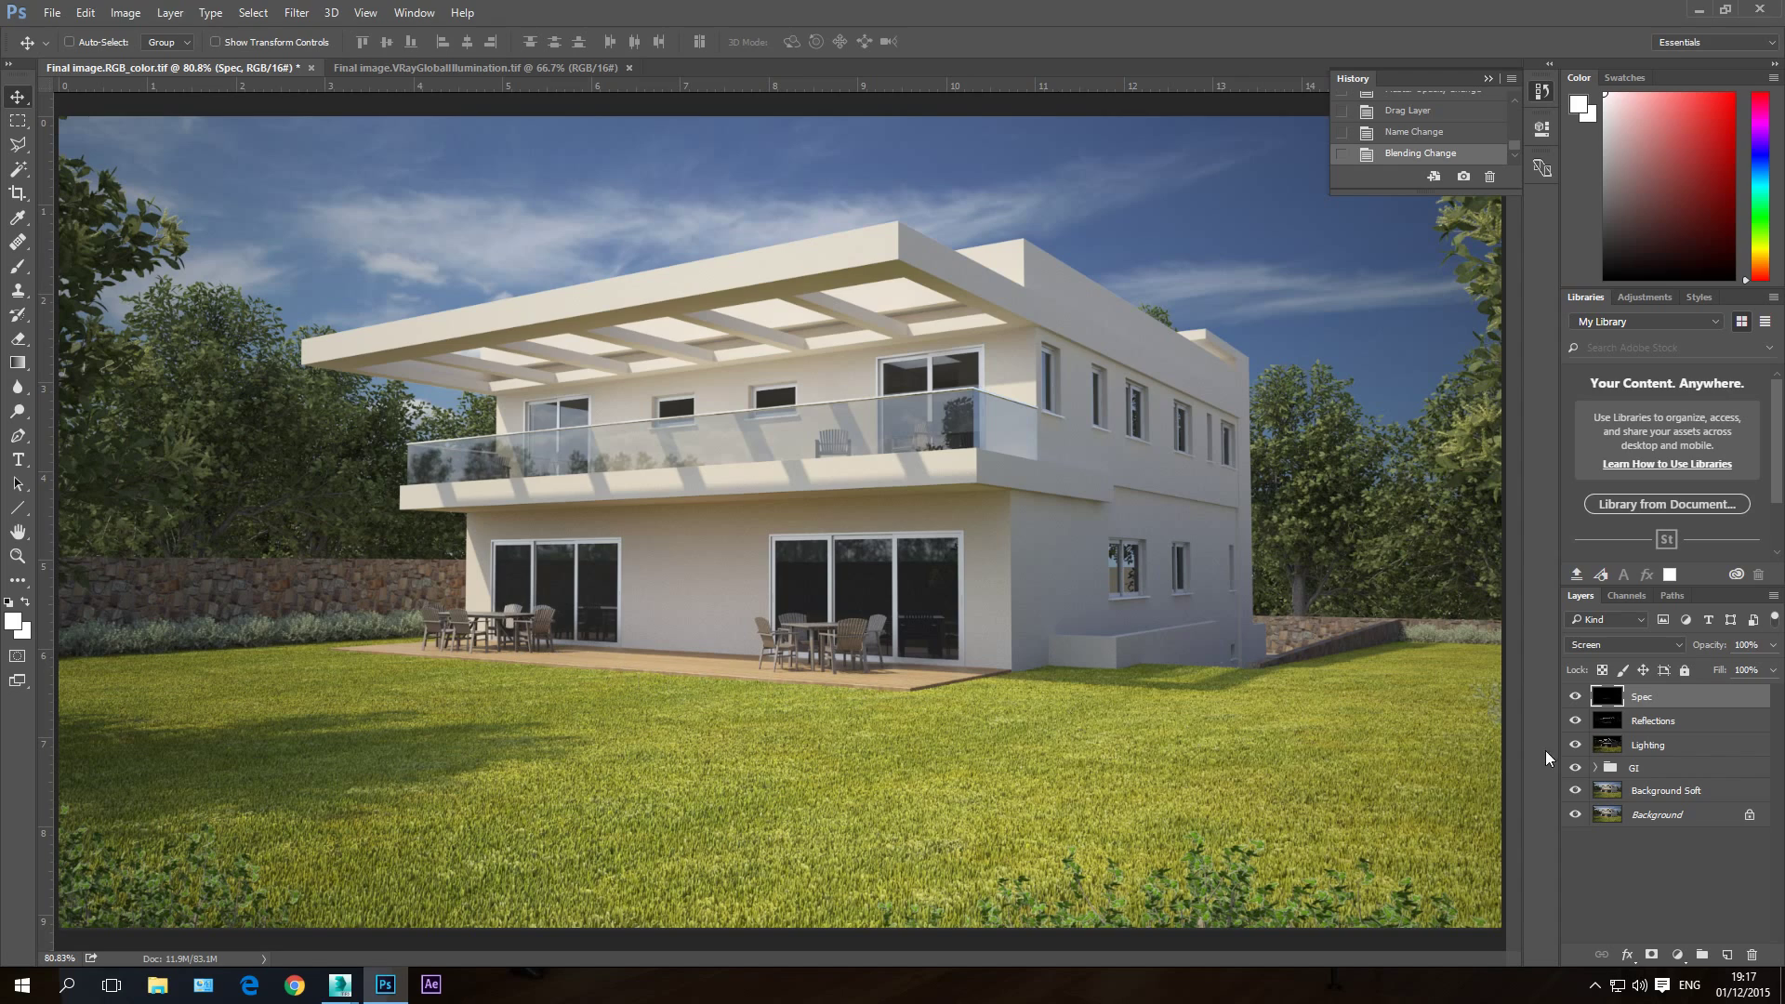
left_click(1575, 697)
left_click(1575, 697)
left_click(1575, 698)
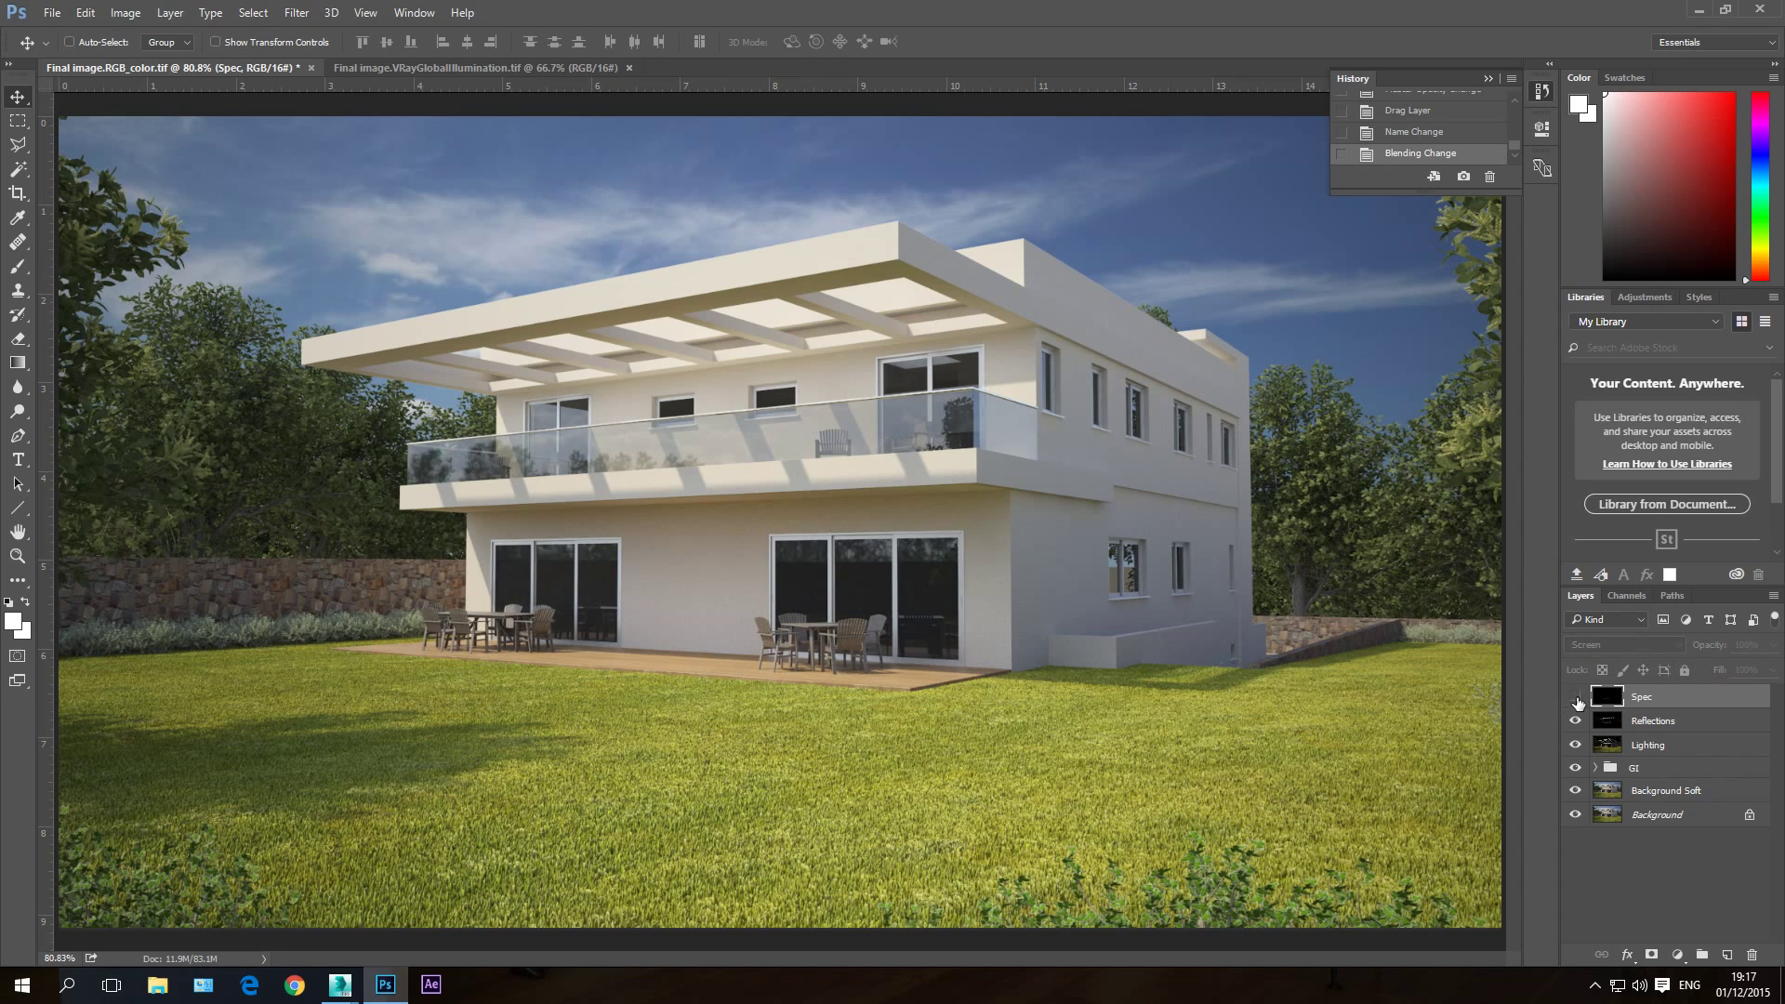
left_click(1575, 698)
left_click(1757, 645)
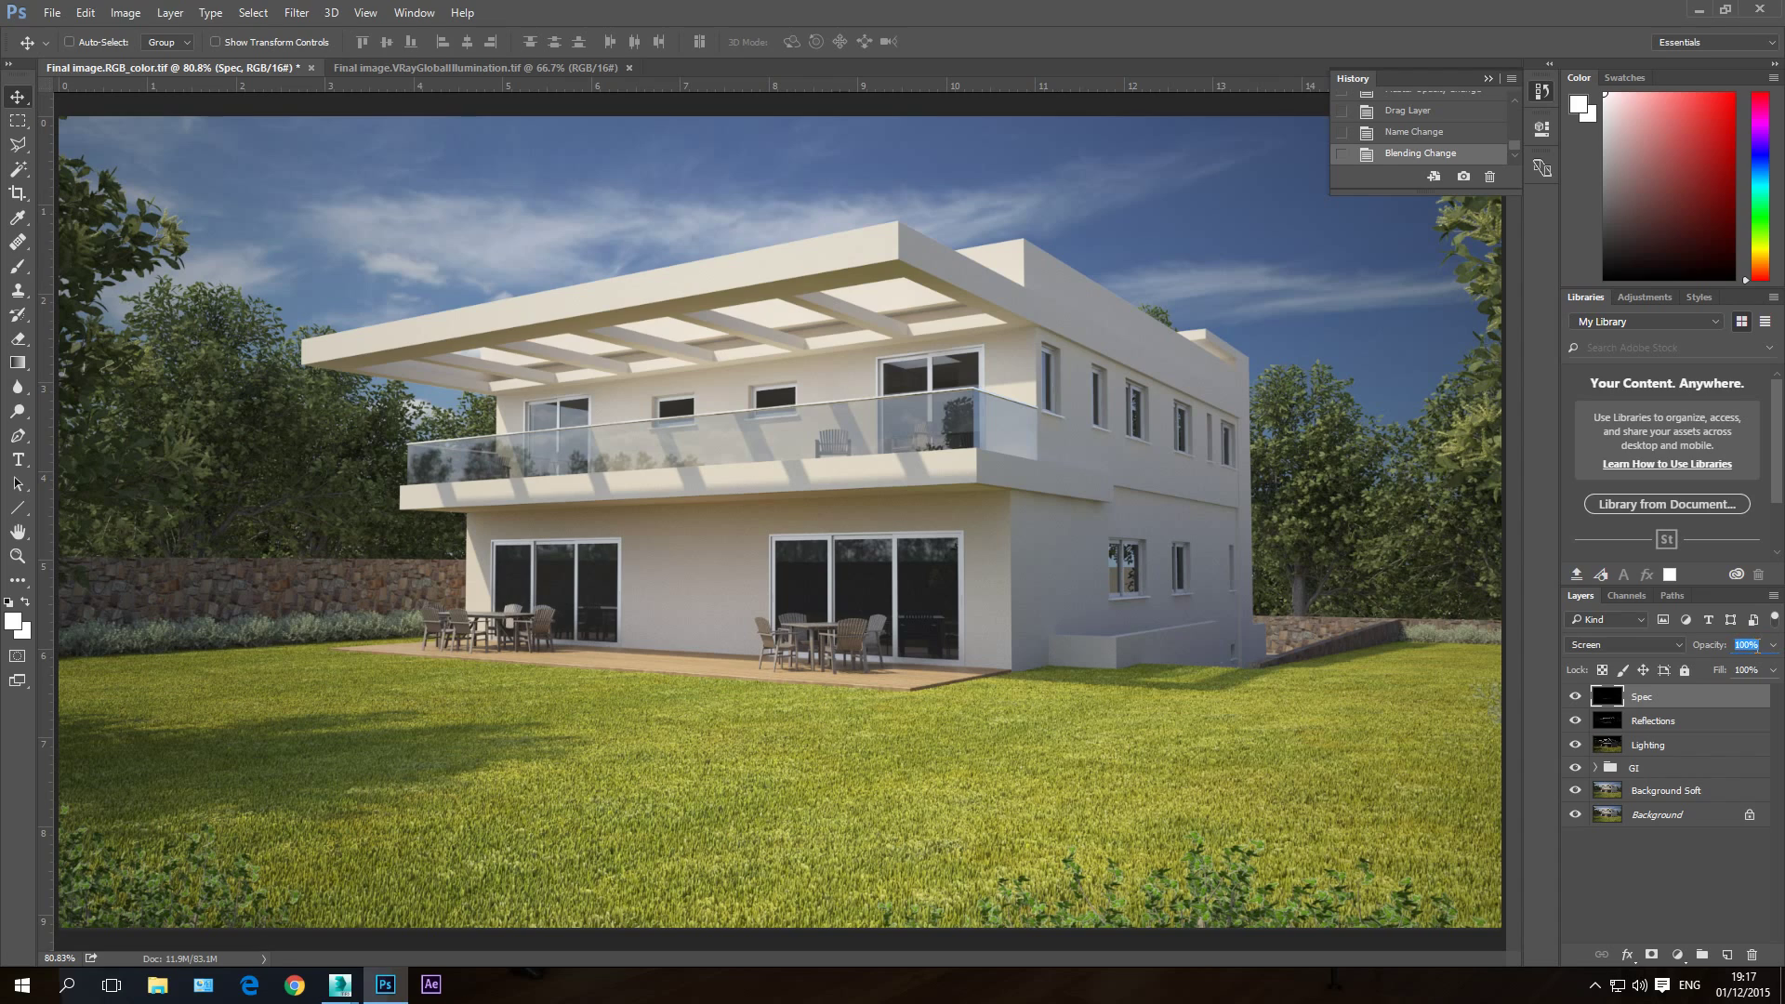
type("70")
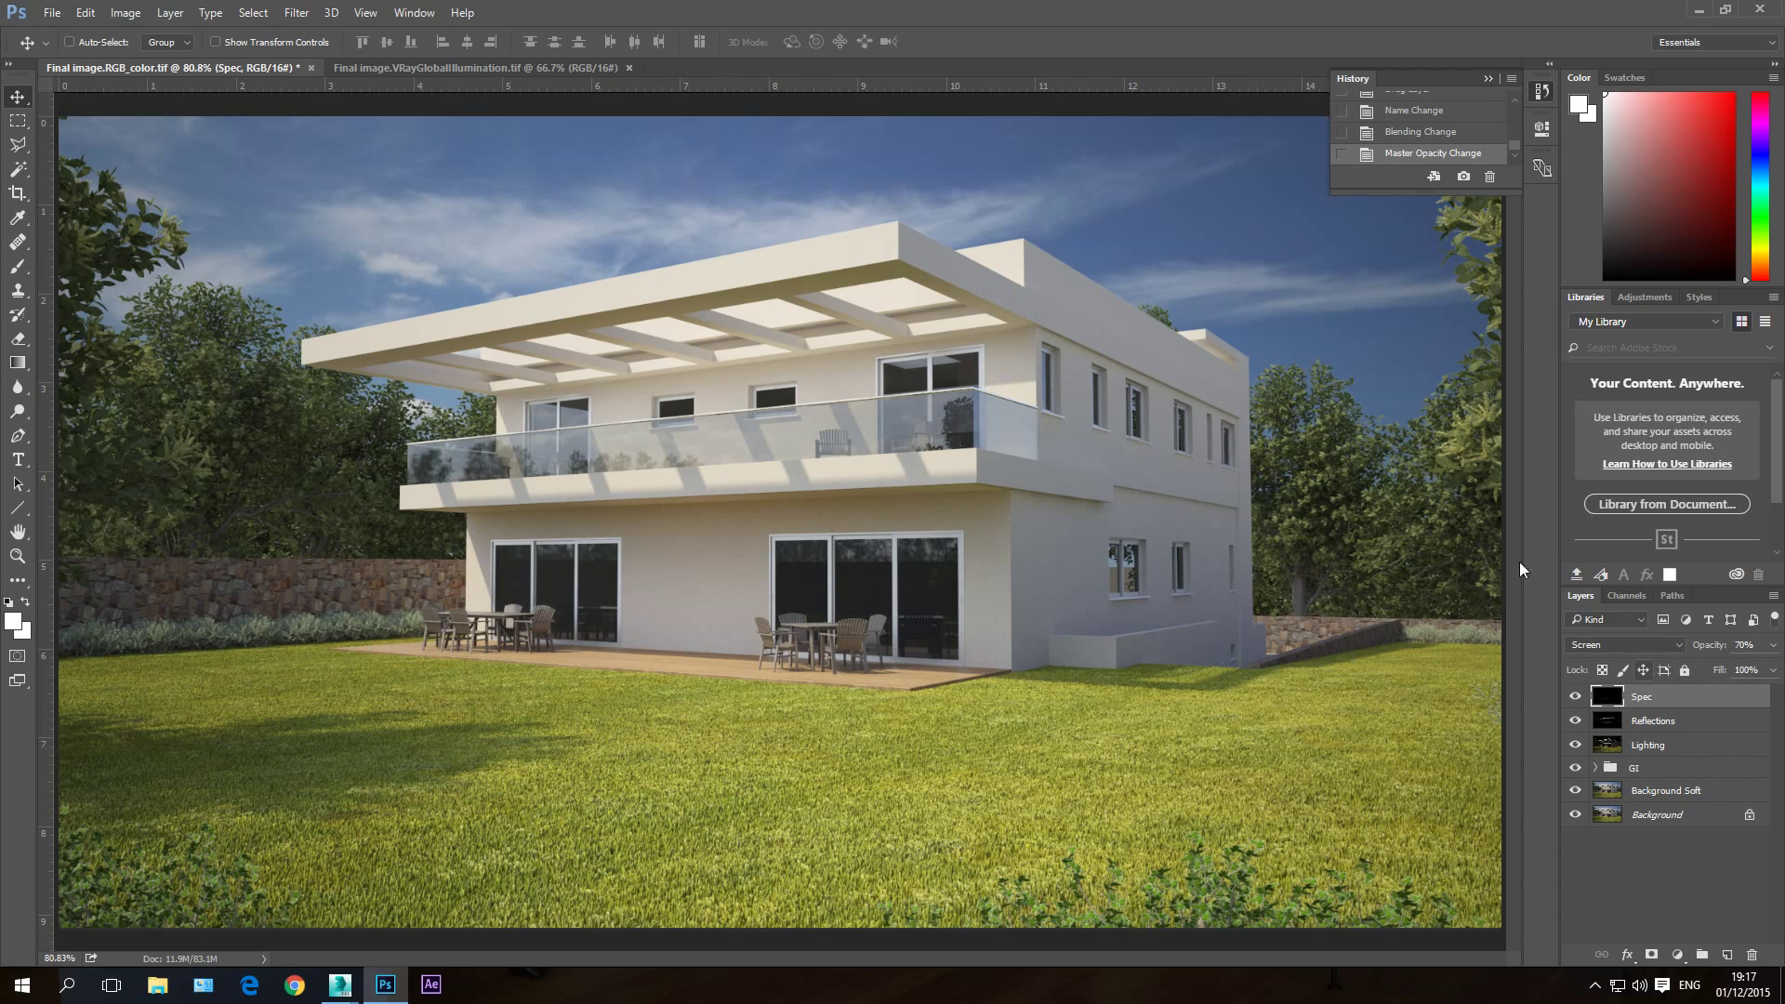
Step: Close the Final image.VRayGlobalIllumination.tif document and return to the RGB_color document
left_click(449, 69)
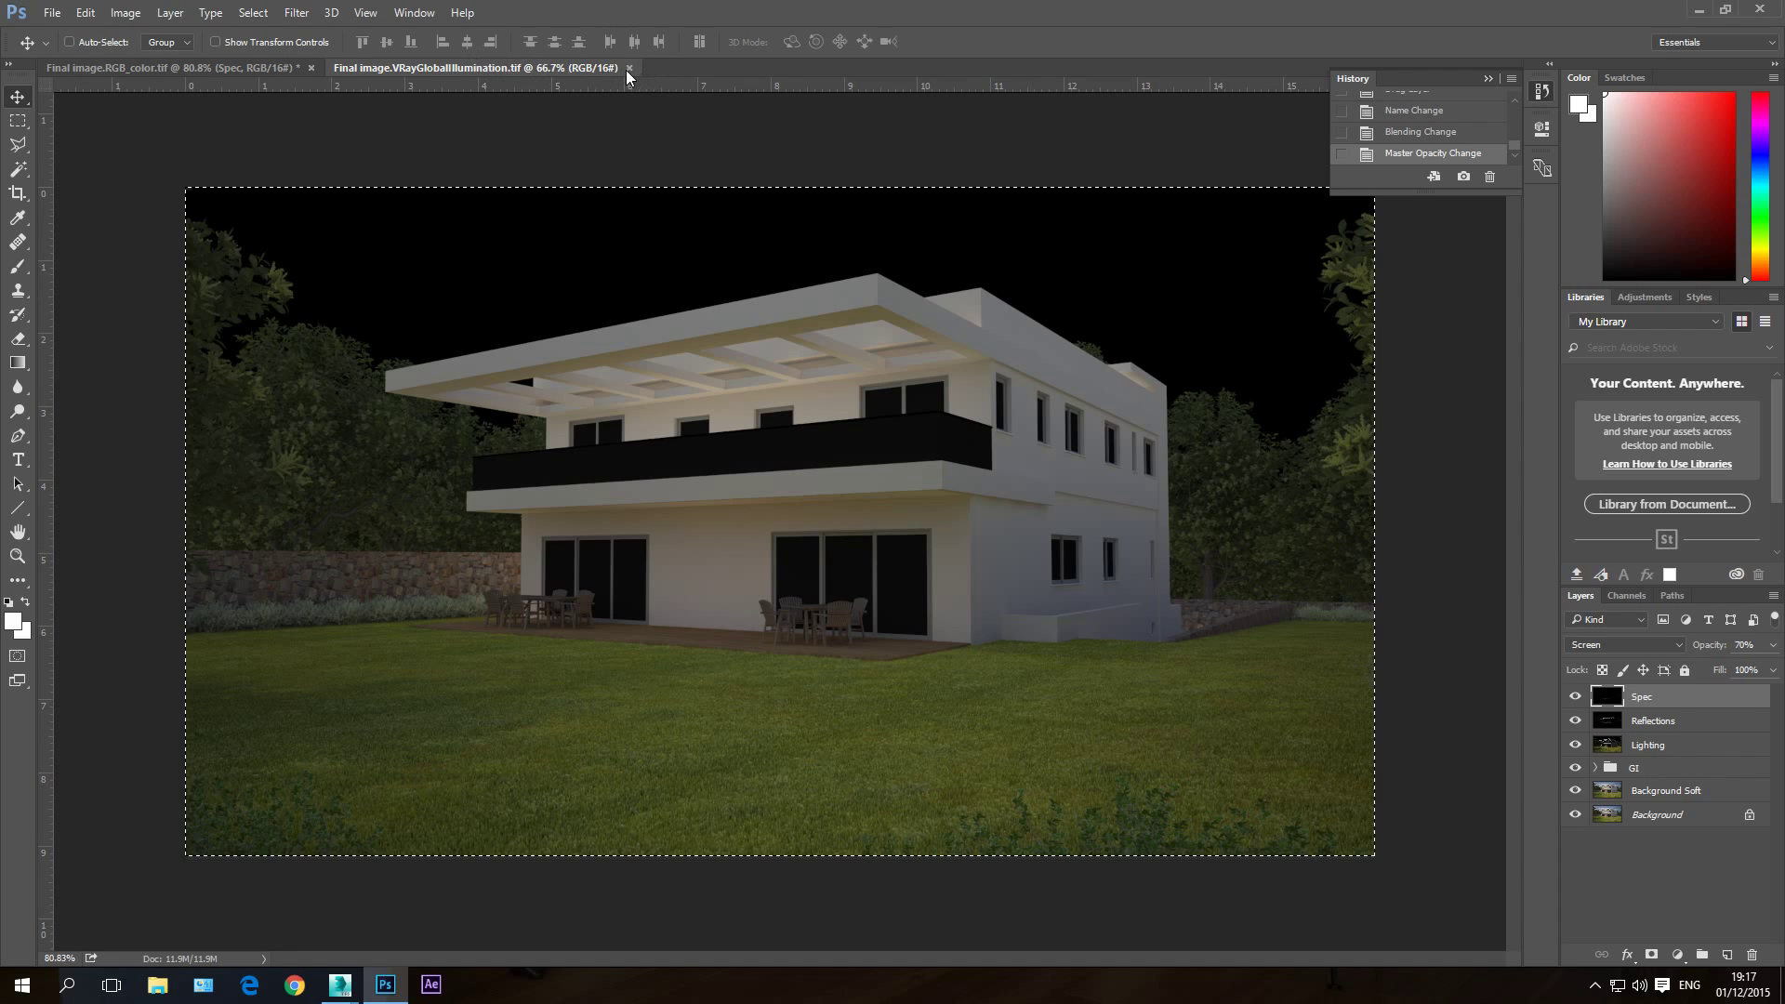
left_click(628, 67)
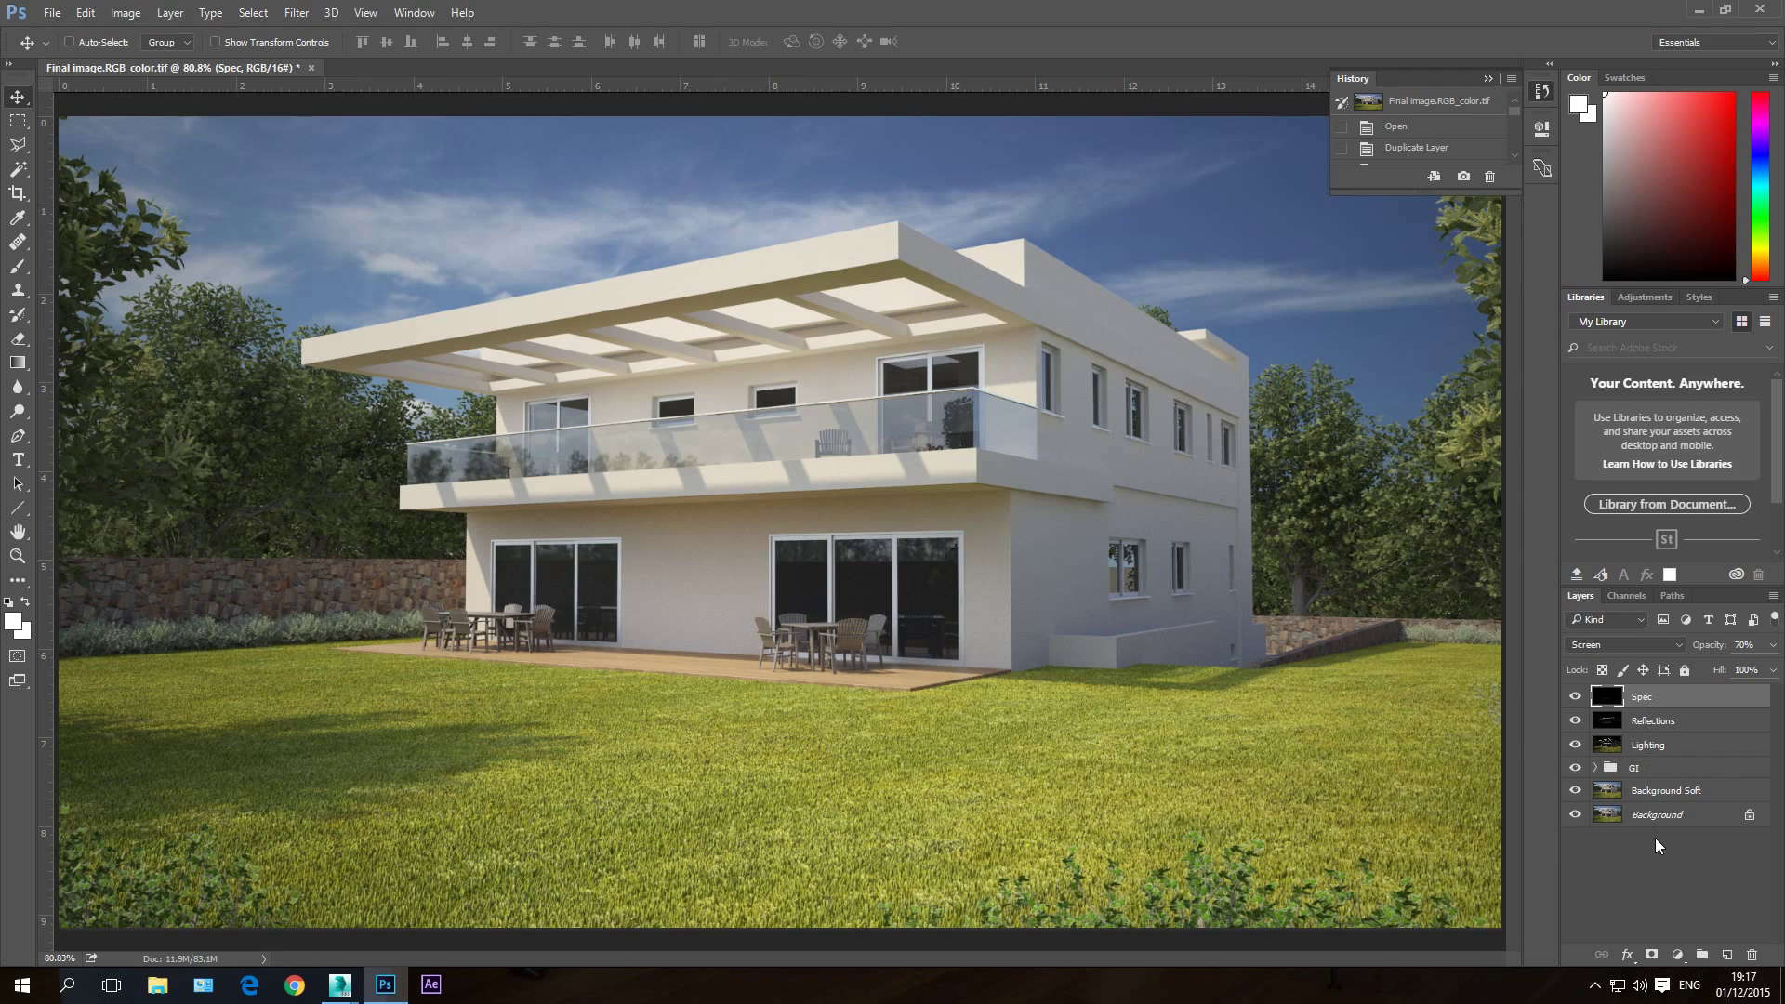
Step: Review the layers inside the GI group and compare the originally opened image with the latest history state
left_click(1595, 768)
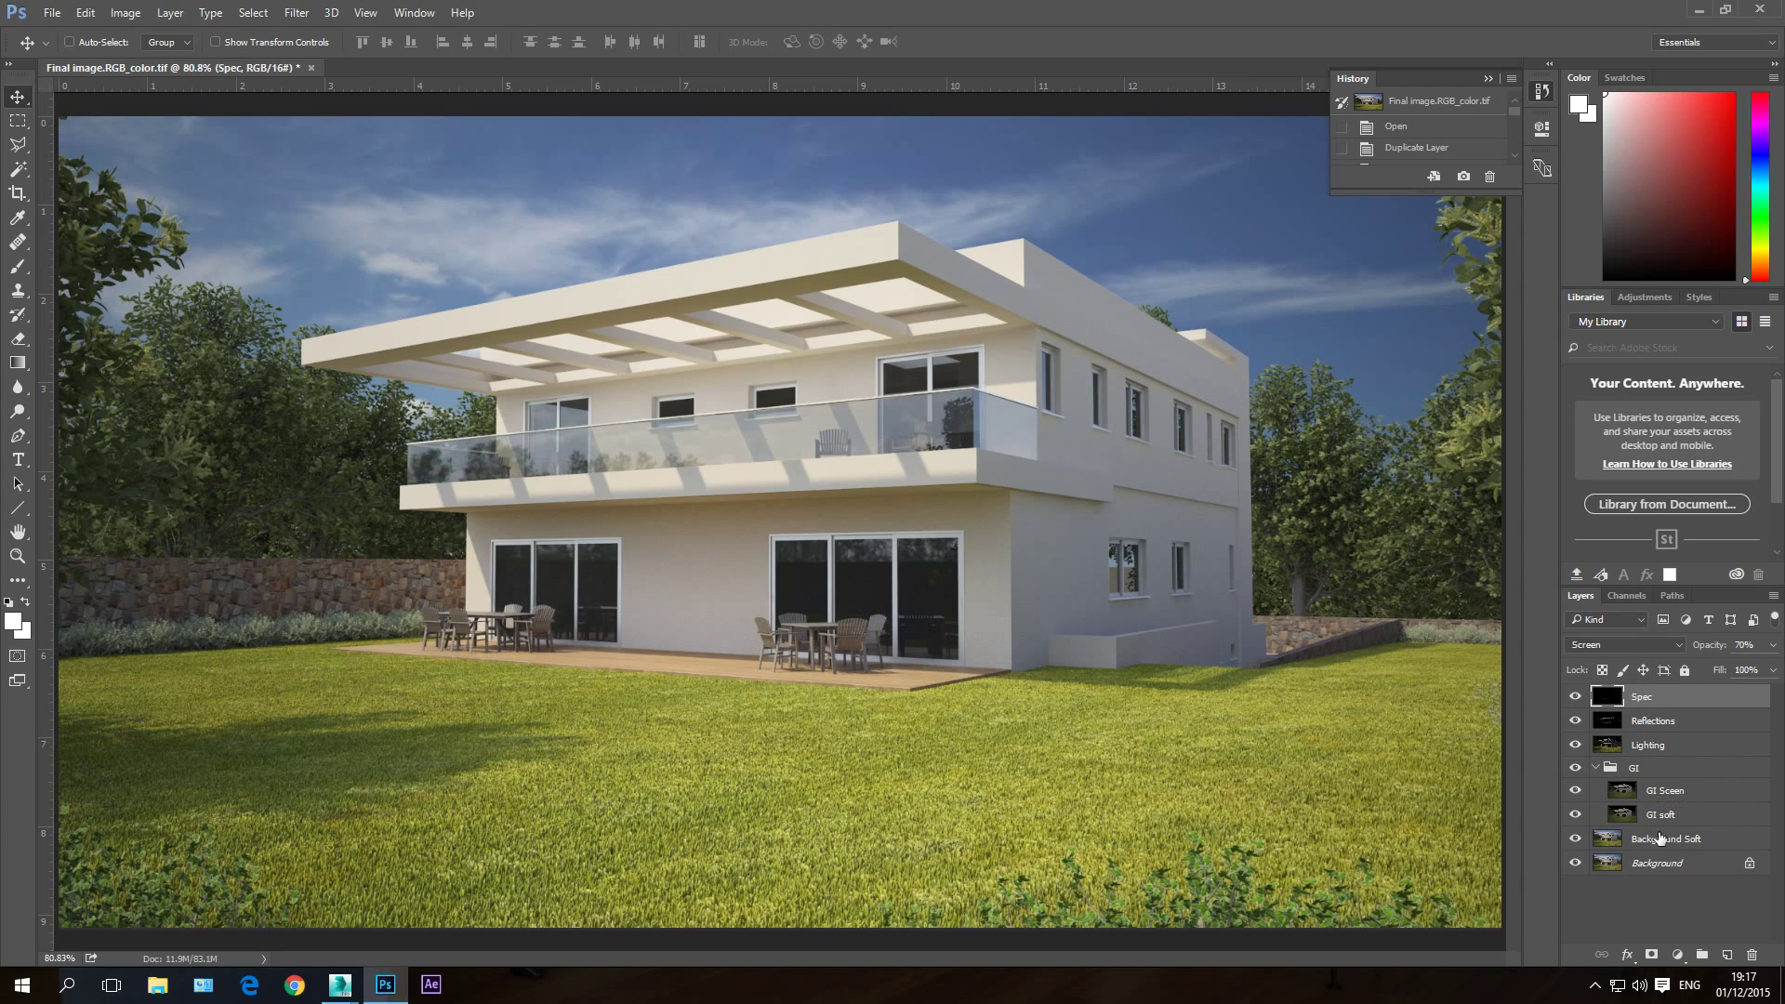
left_click(1595, 768)
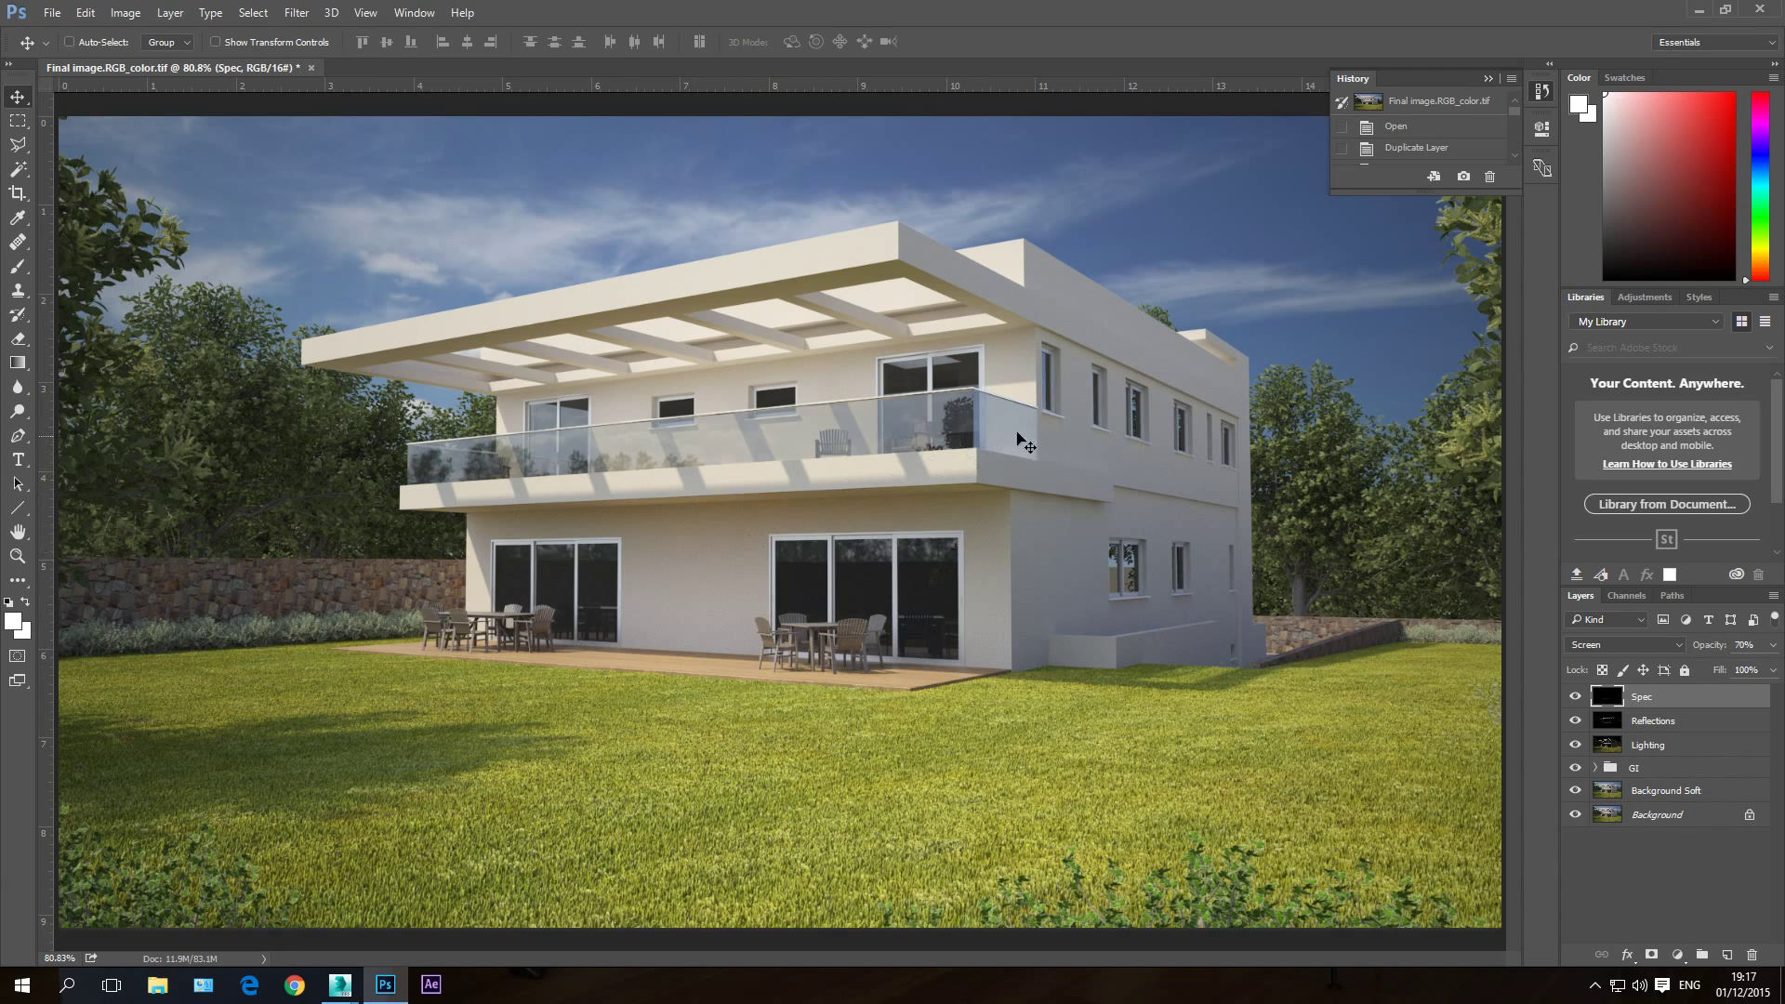
left_click_drag(1515, 108, 1447, 842)
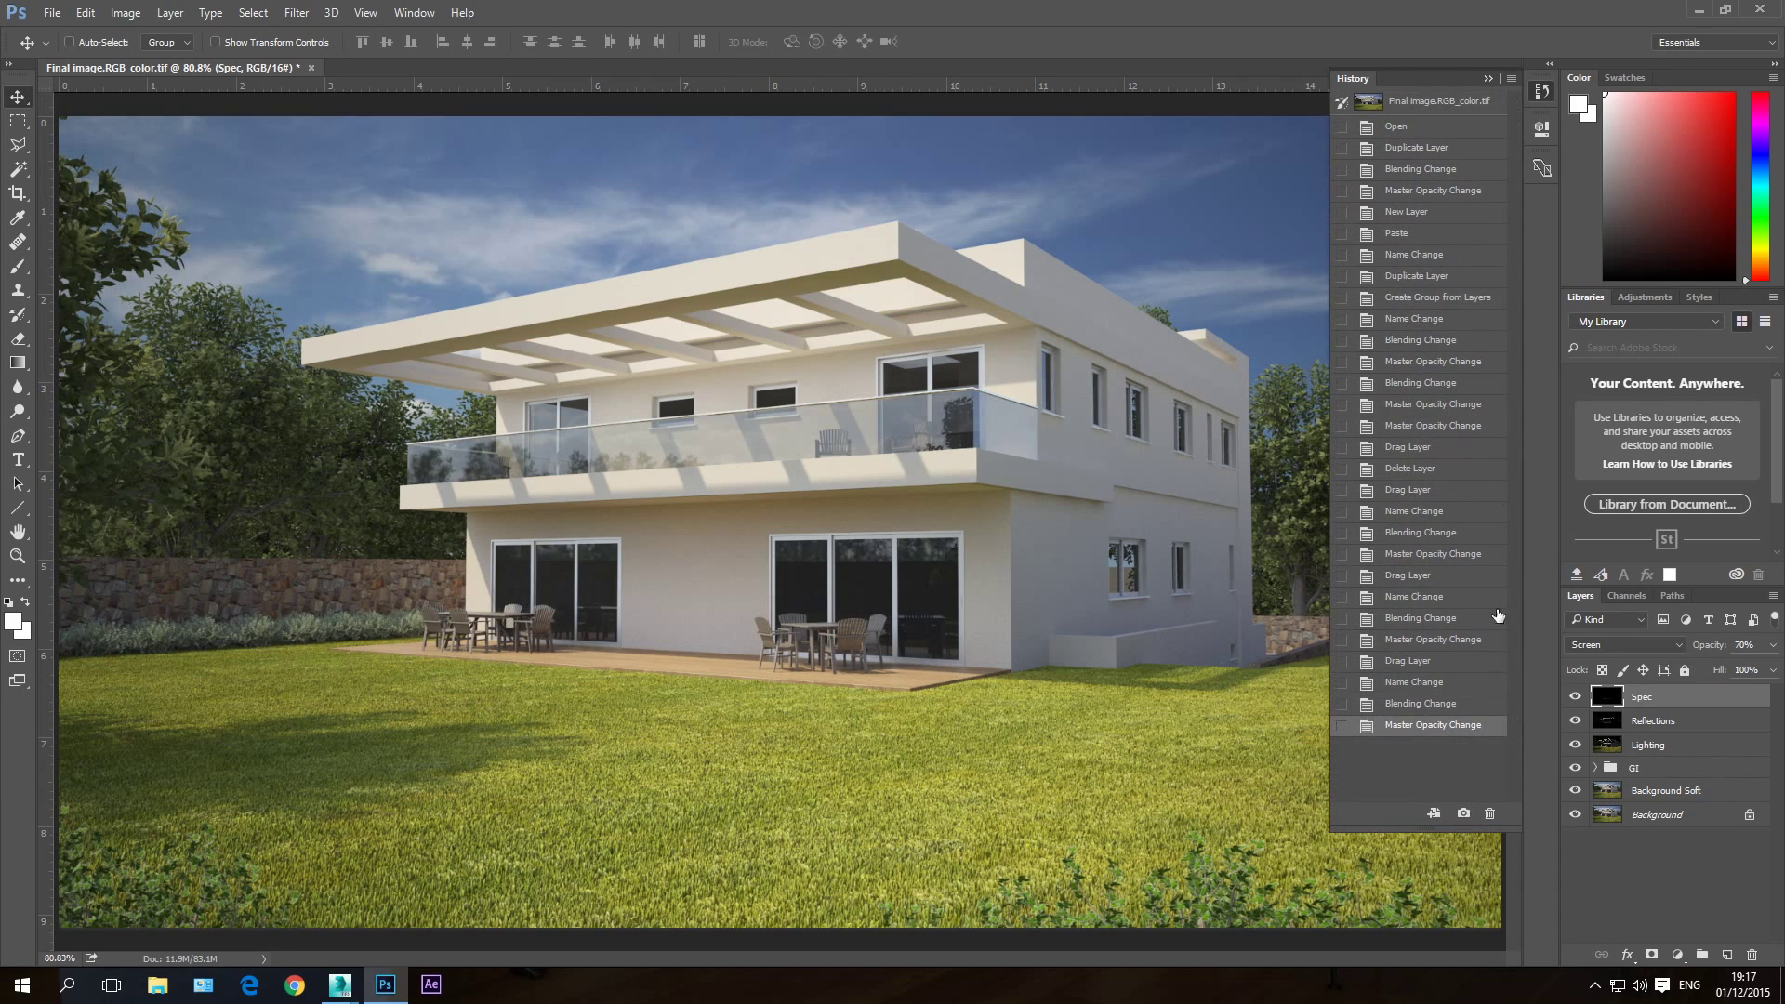
left_click(1433, 104)
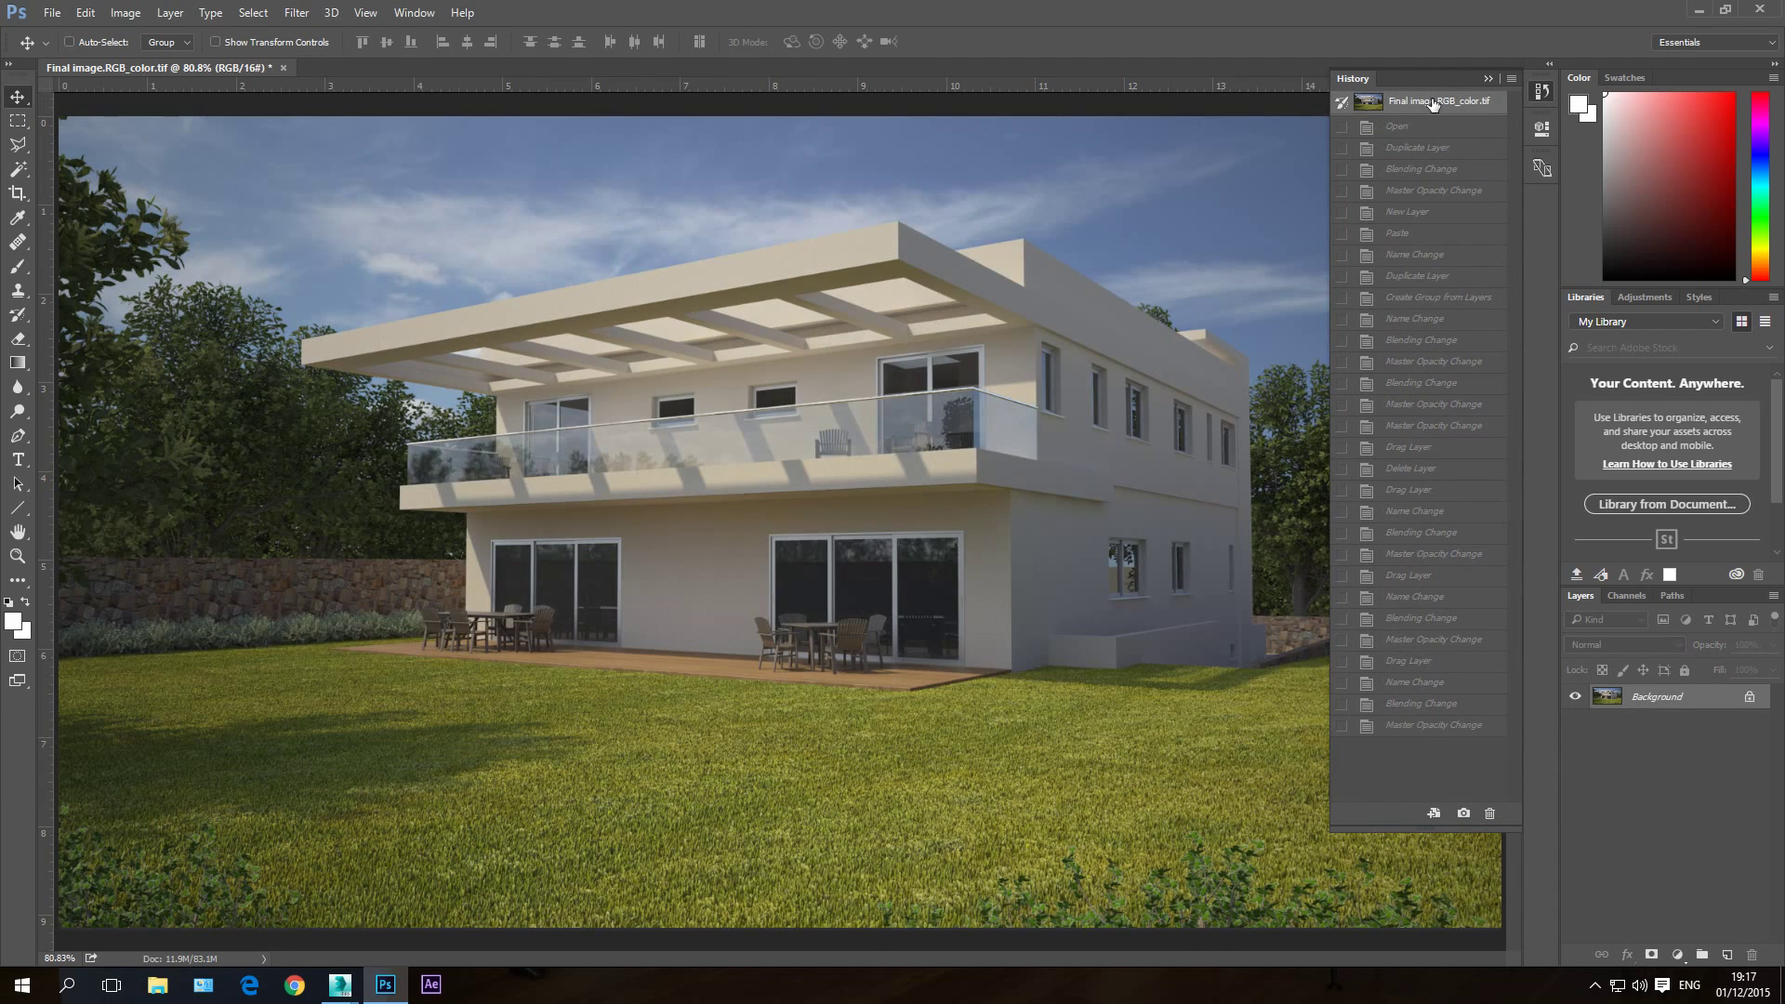
left_click(1452, 726)
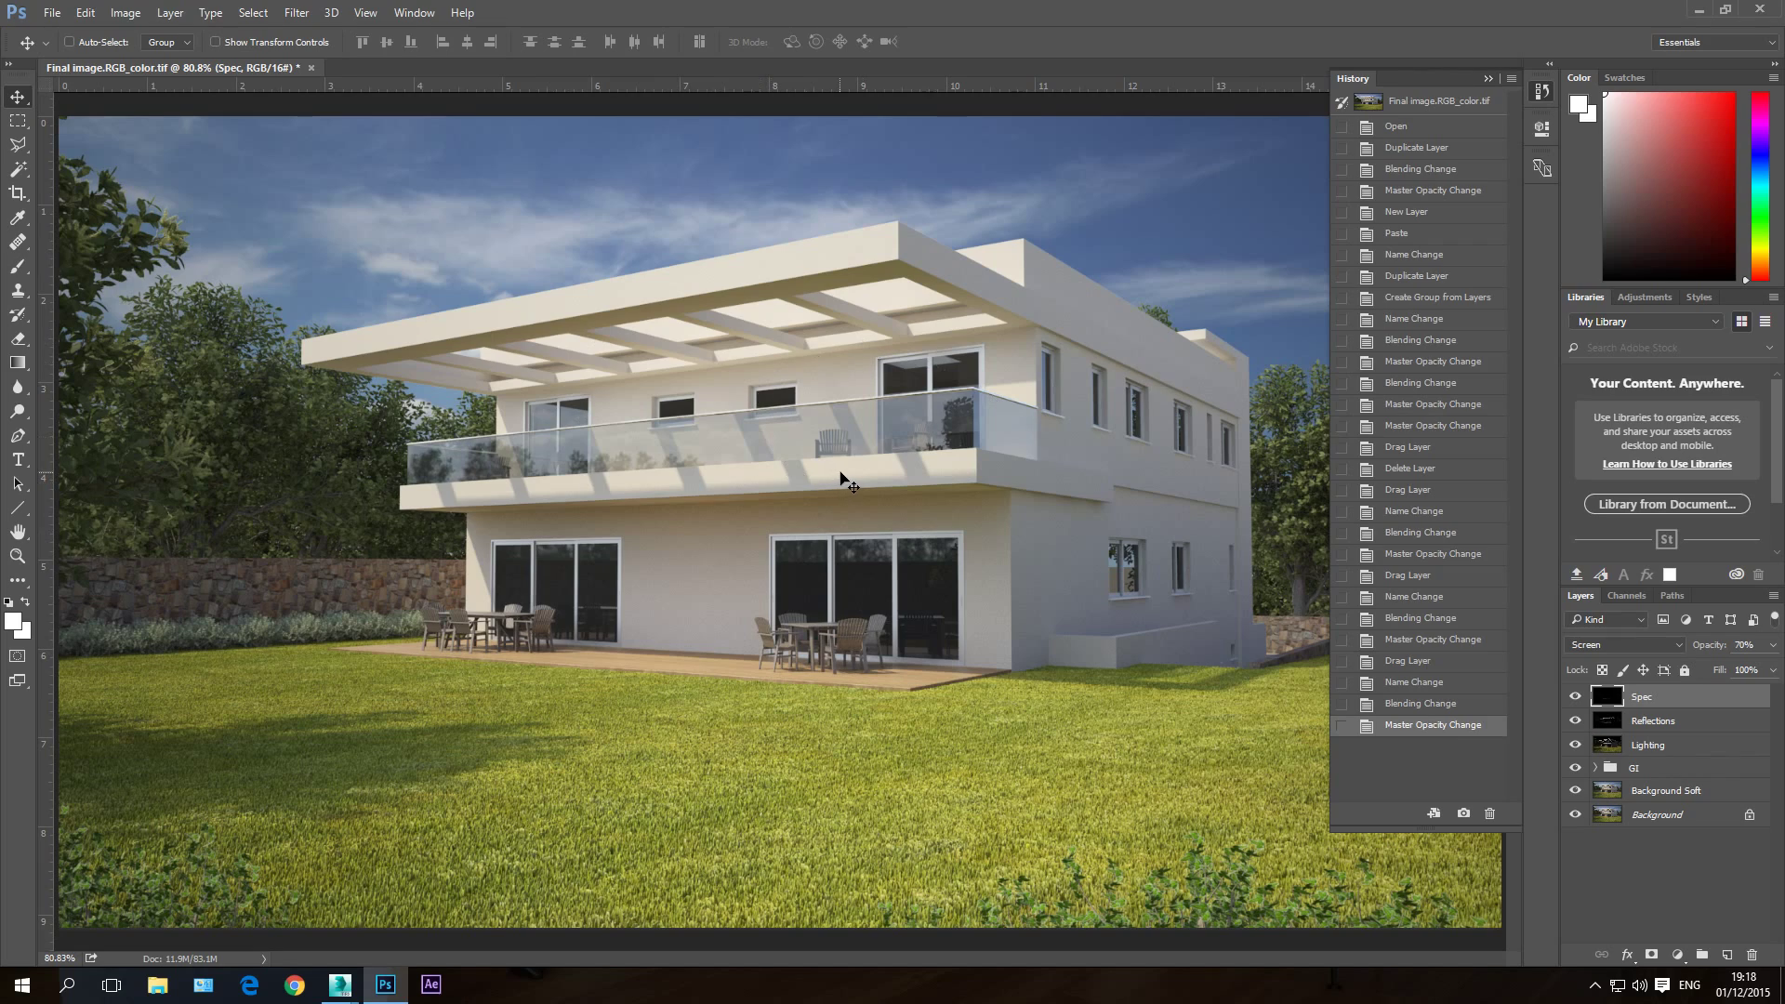
Step: Add a Curves adjustment layer above the Spec layer
left_click(1679, 956)
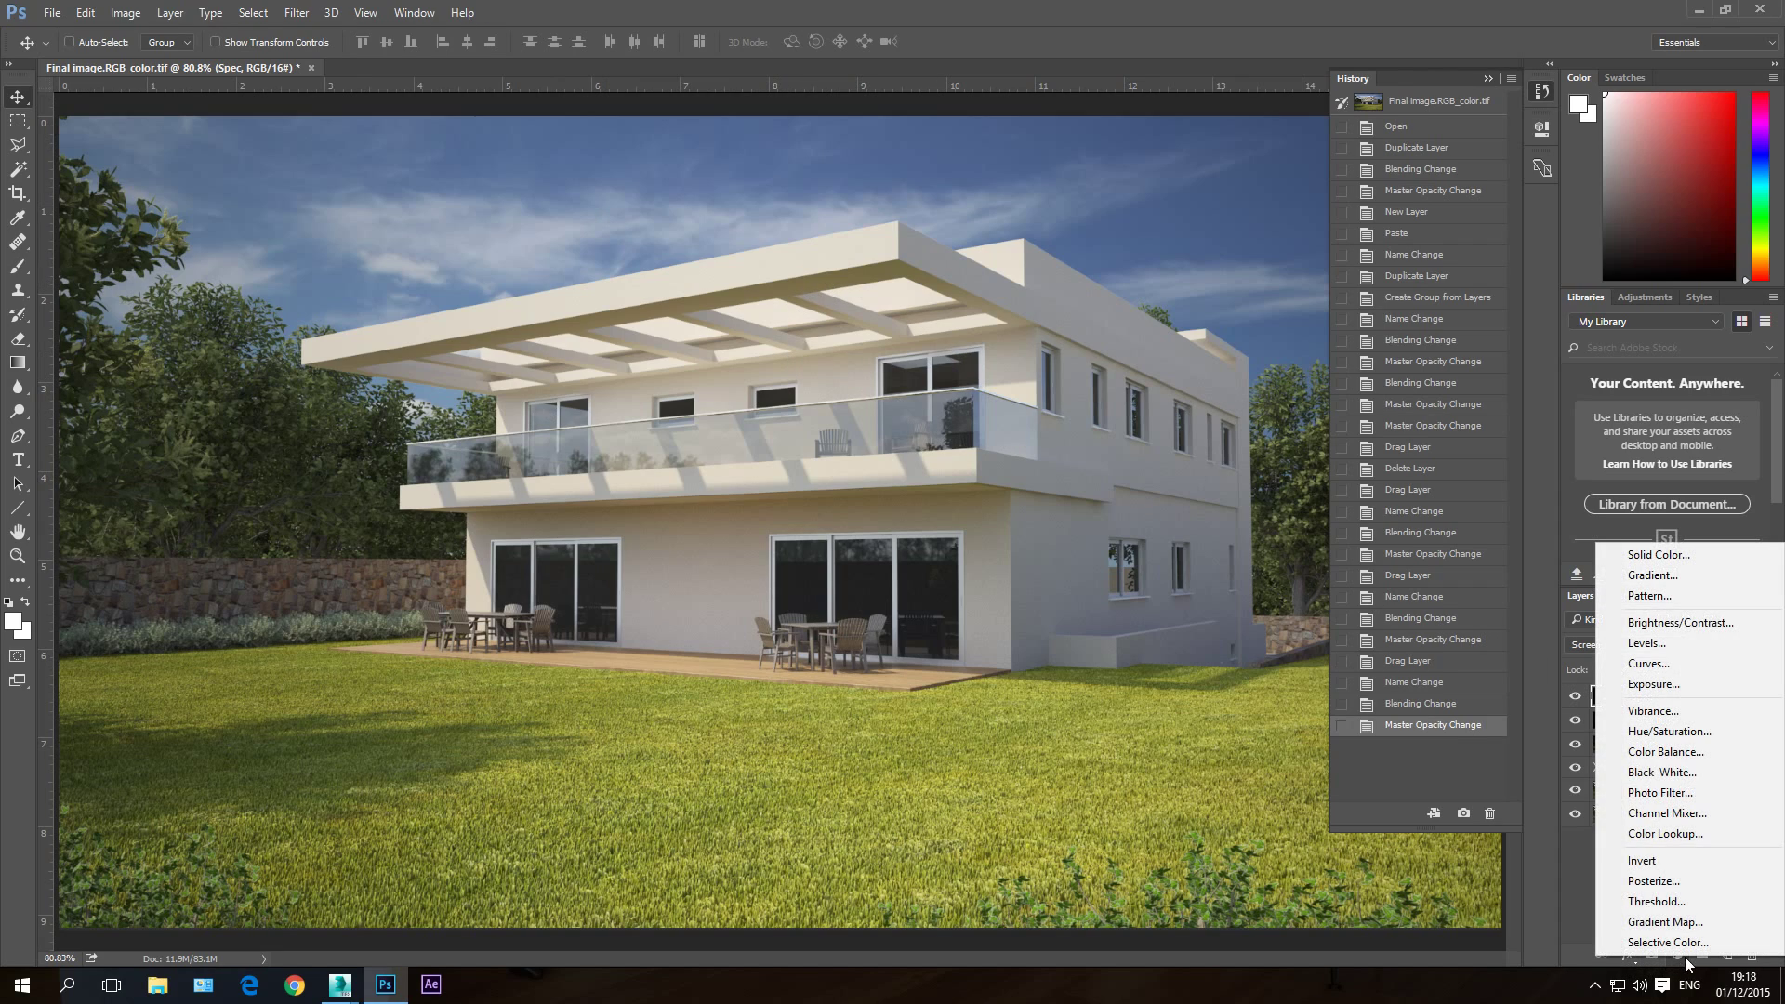
left_click(1658, 668)
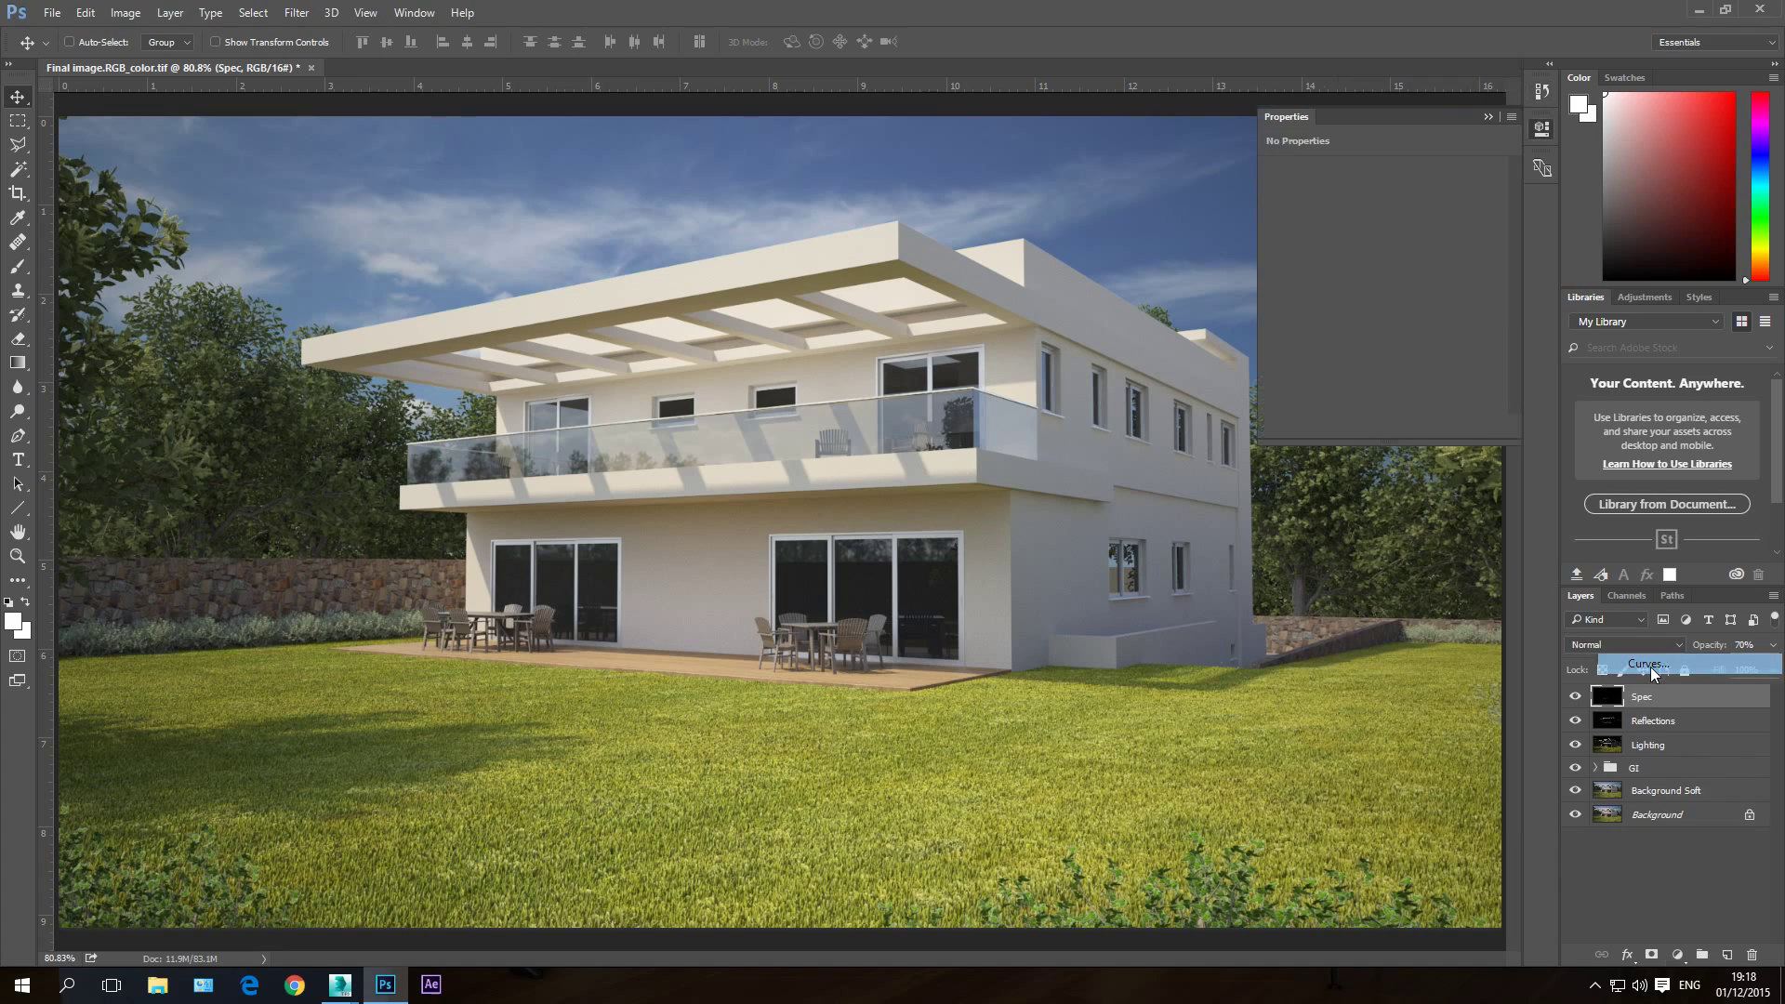
left_click(1676, 956)
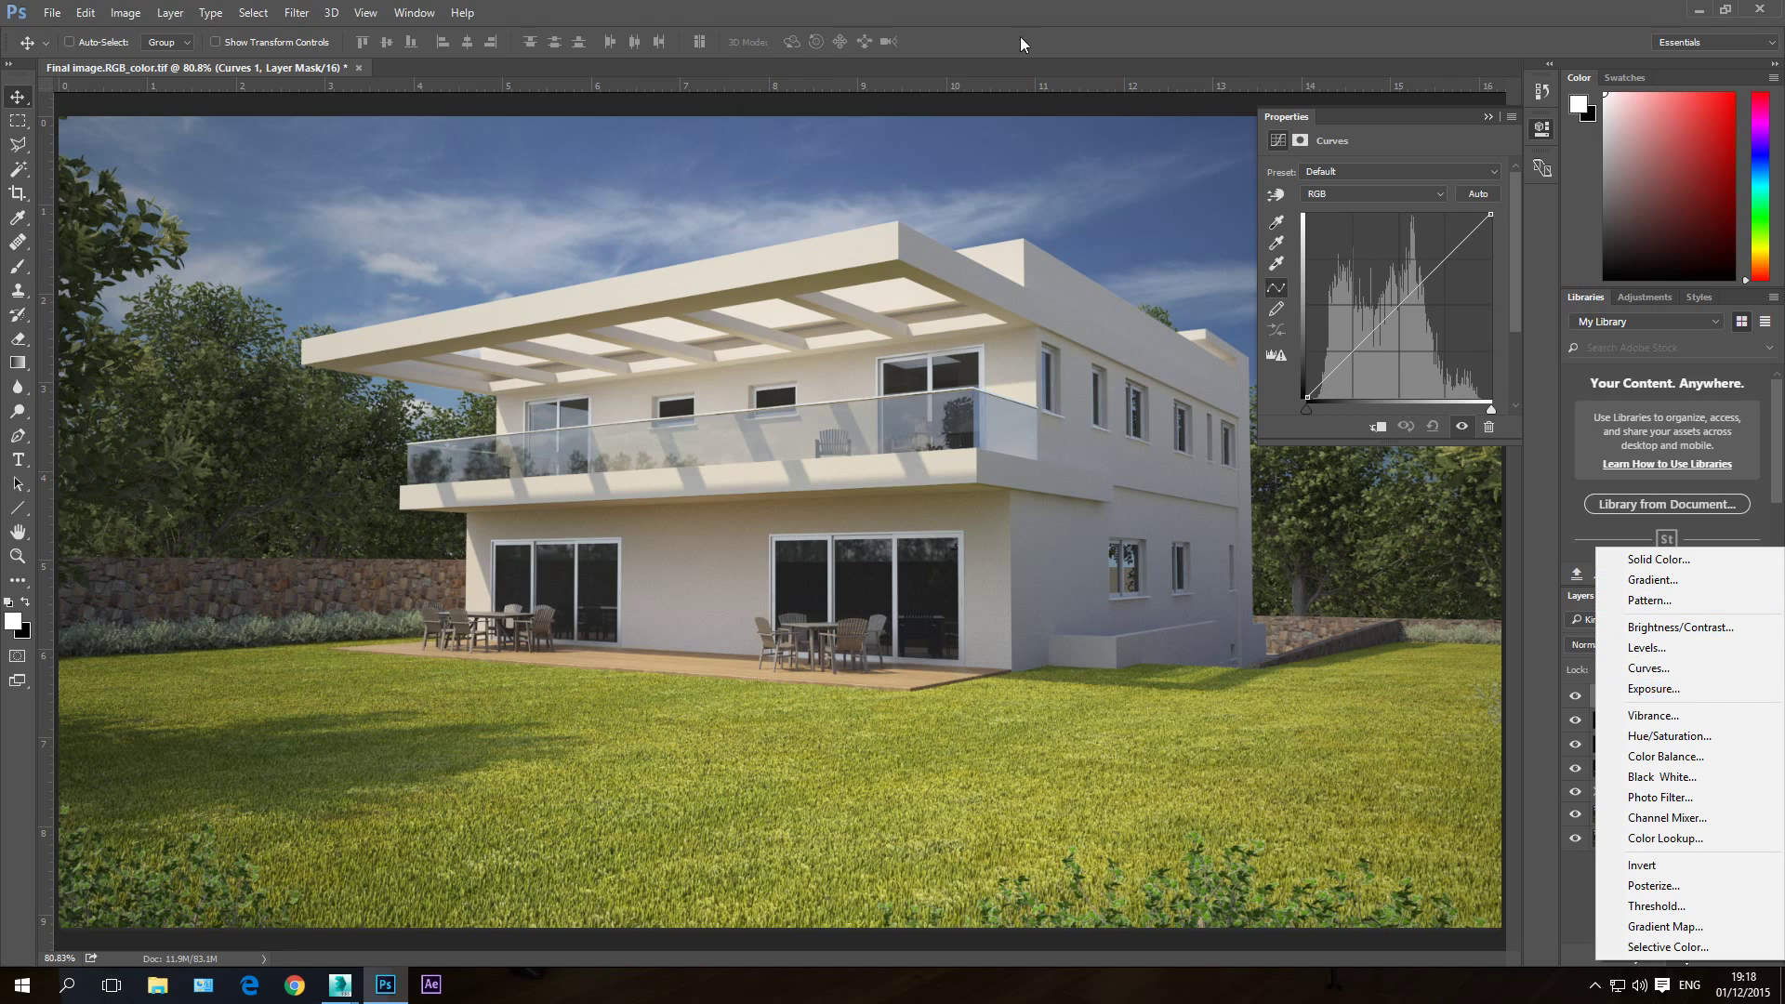
key("Escape")
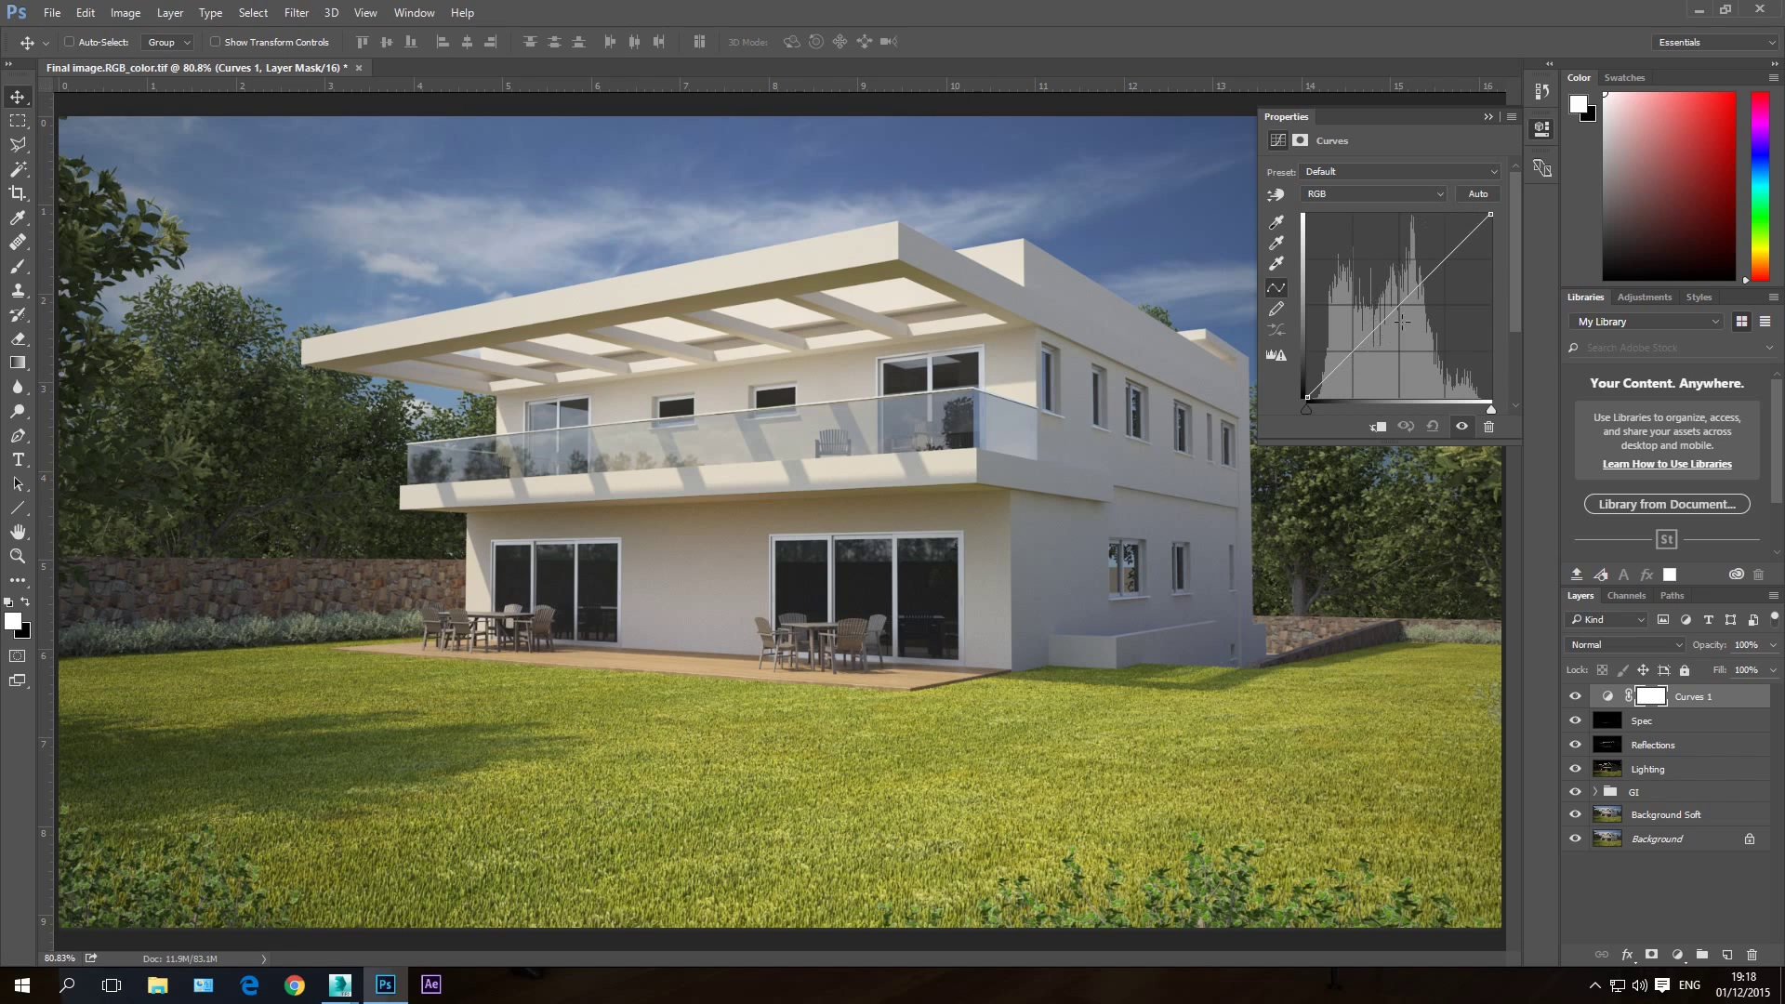
Step: Try a custom S-shaped RGB curve that brightens the highlights and darkens the shadows
left_click(1439, 263)
left_click_drag(1372, 332, 1371, 336)
left_click_drag(1437, 264, 1430, 255)
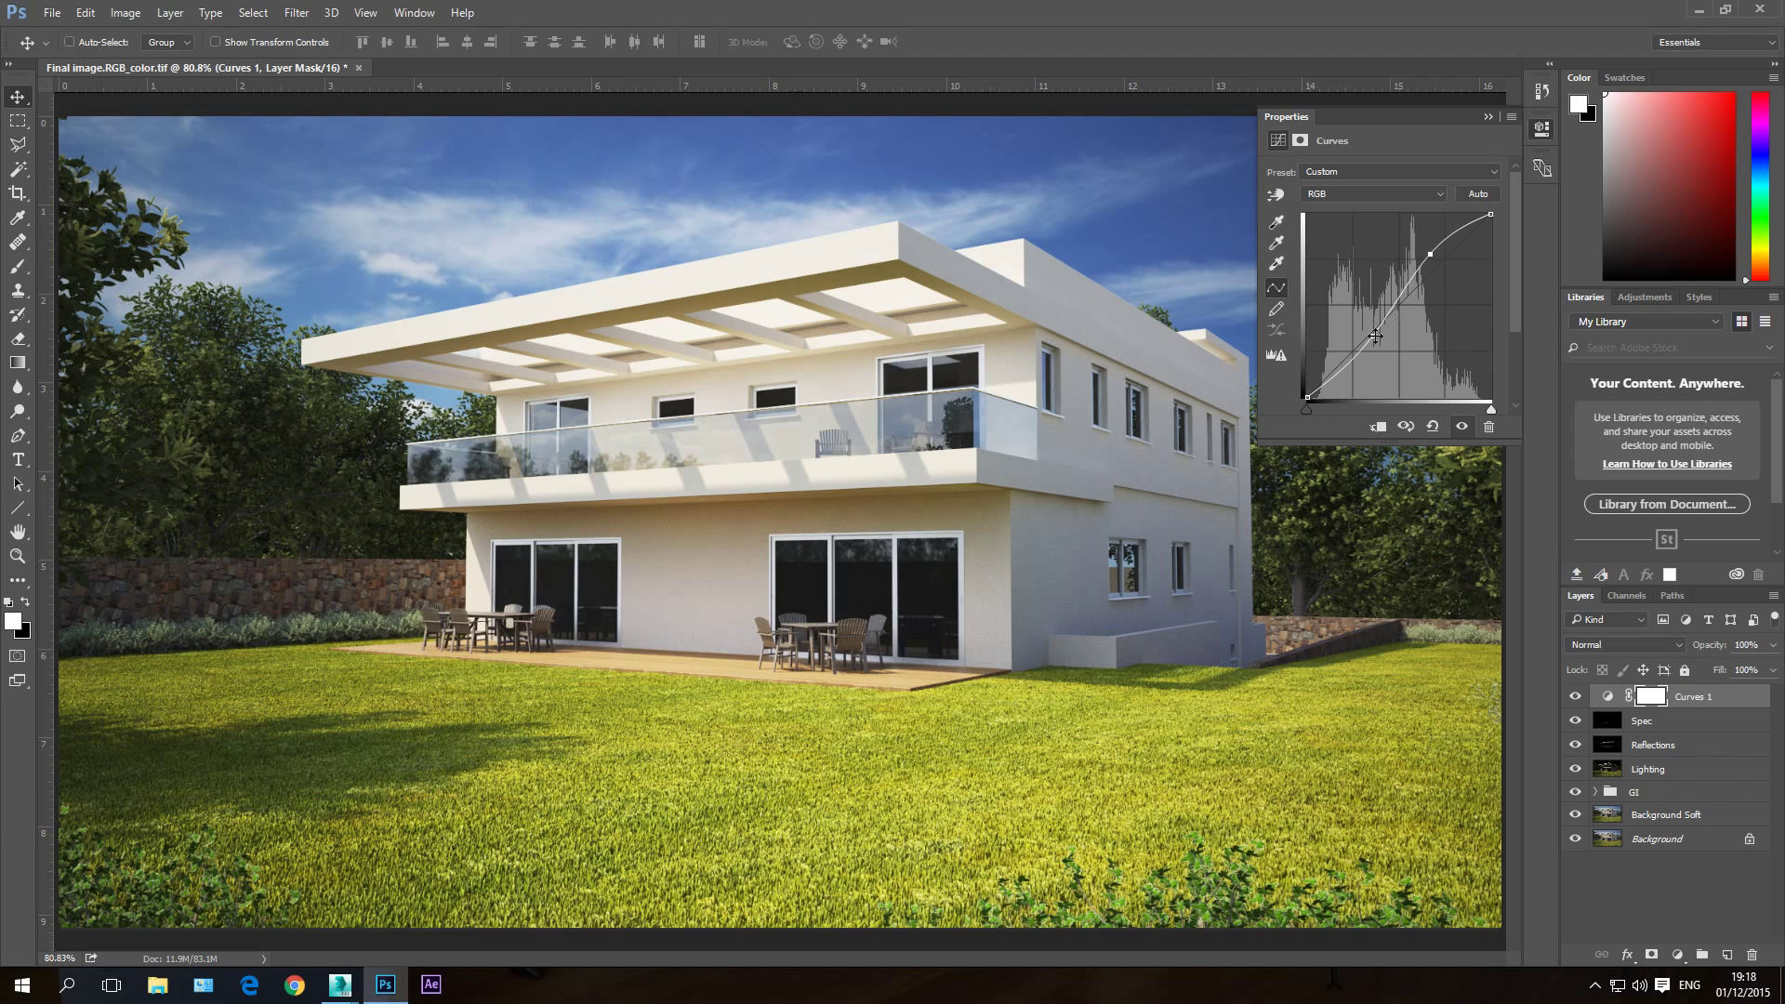
left_click_drag(1373, 336, 1376, 342)
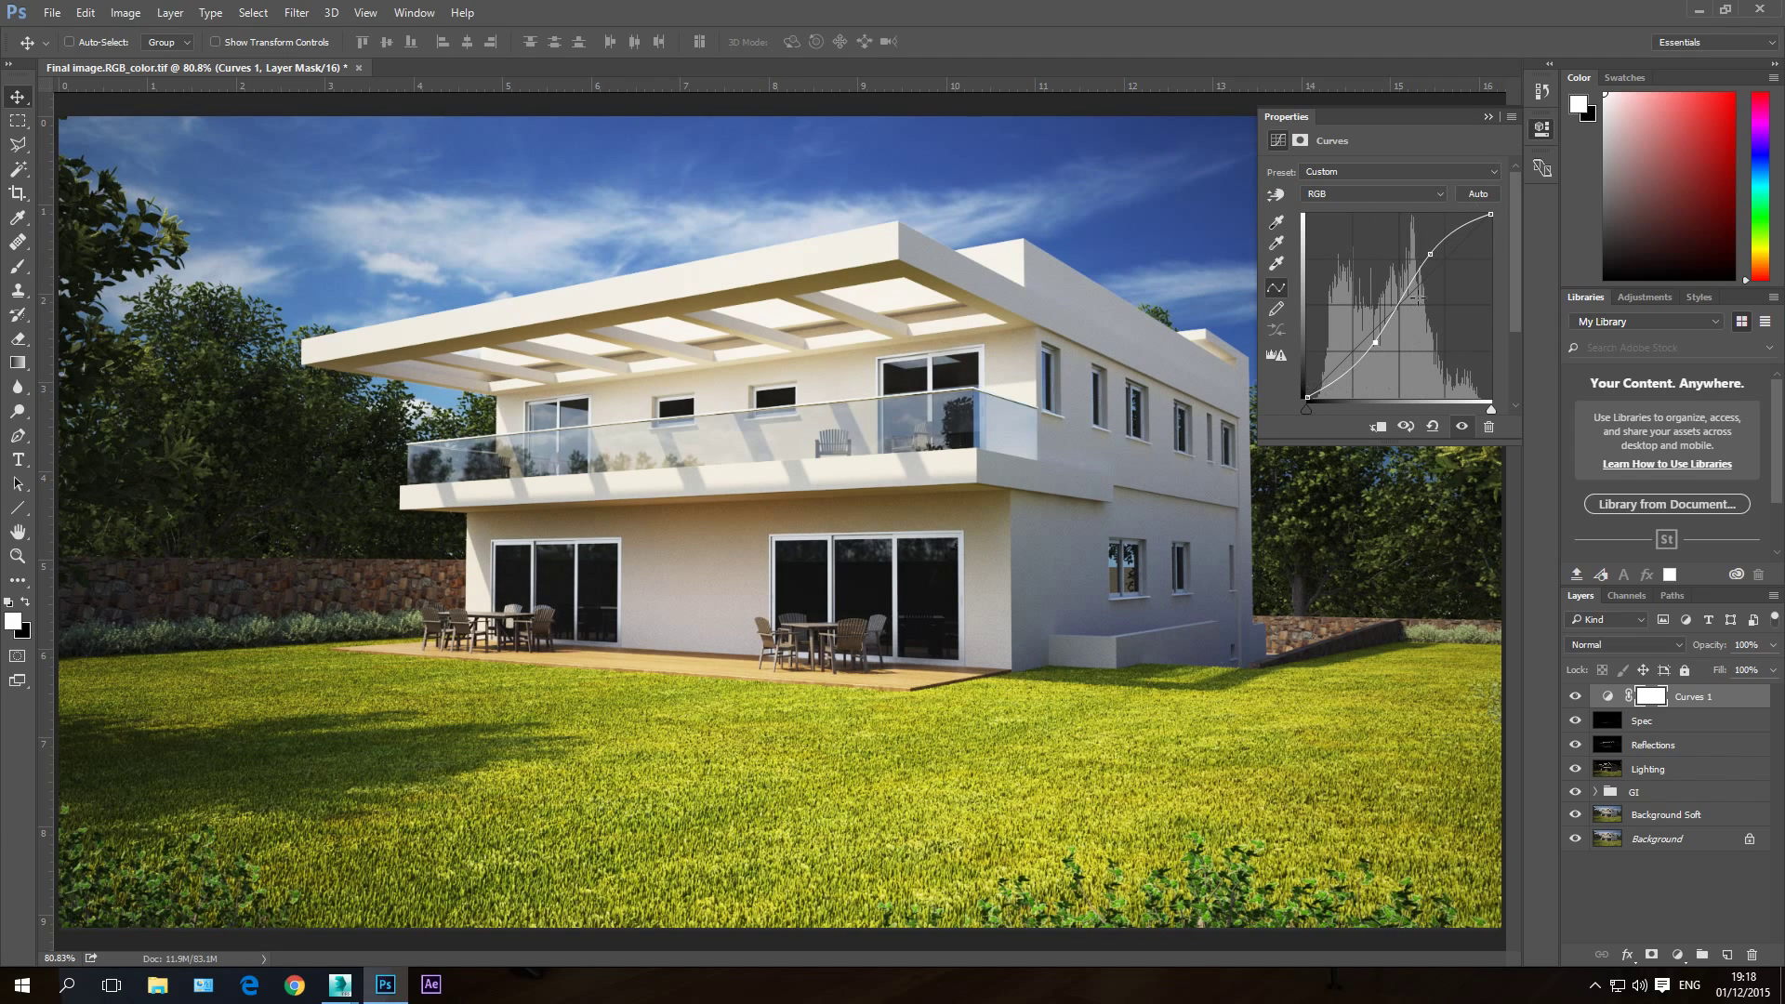
Step: Apply the Linear Contrast (RGB) preset to the Curves layer and compare the image with and without it
left_click(1356, 173)
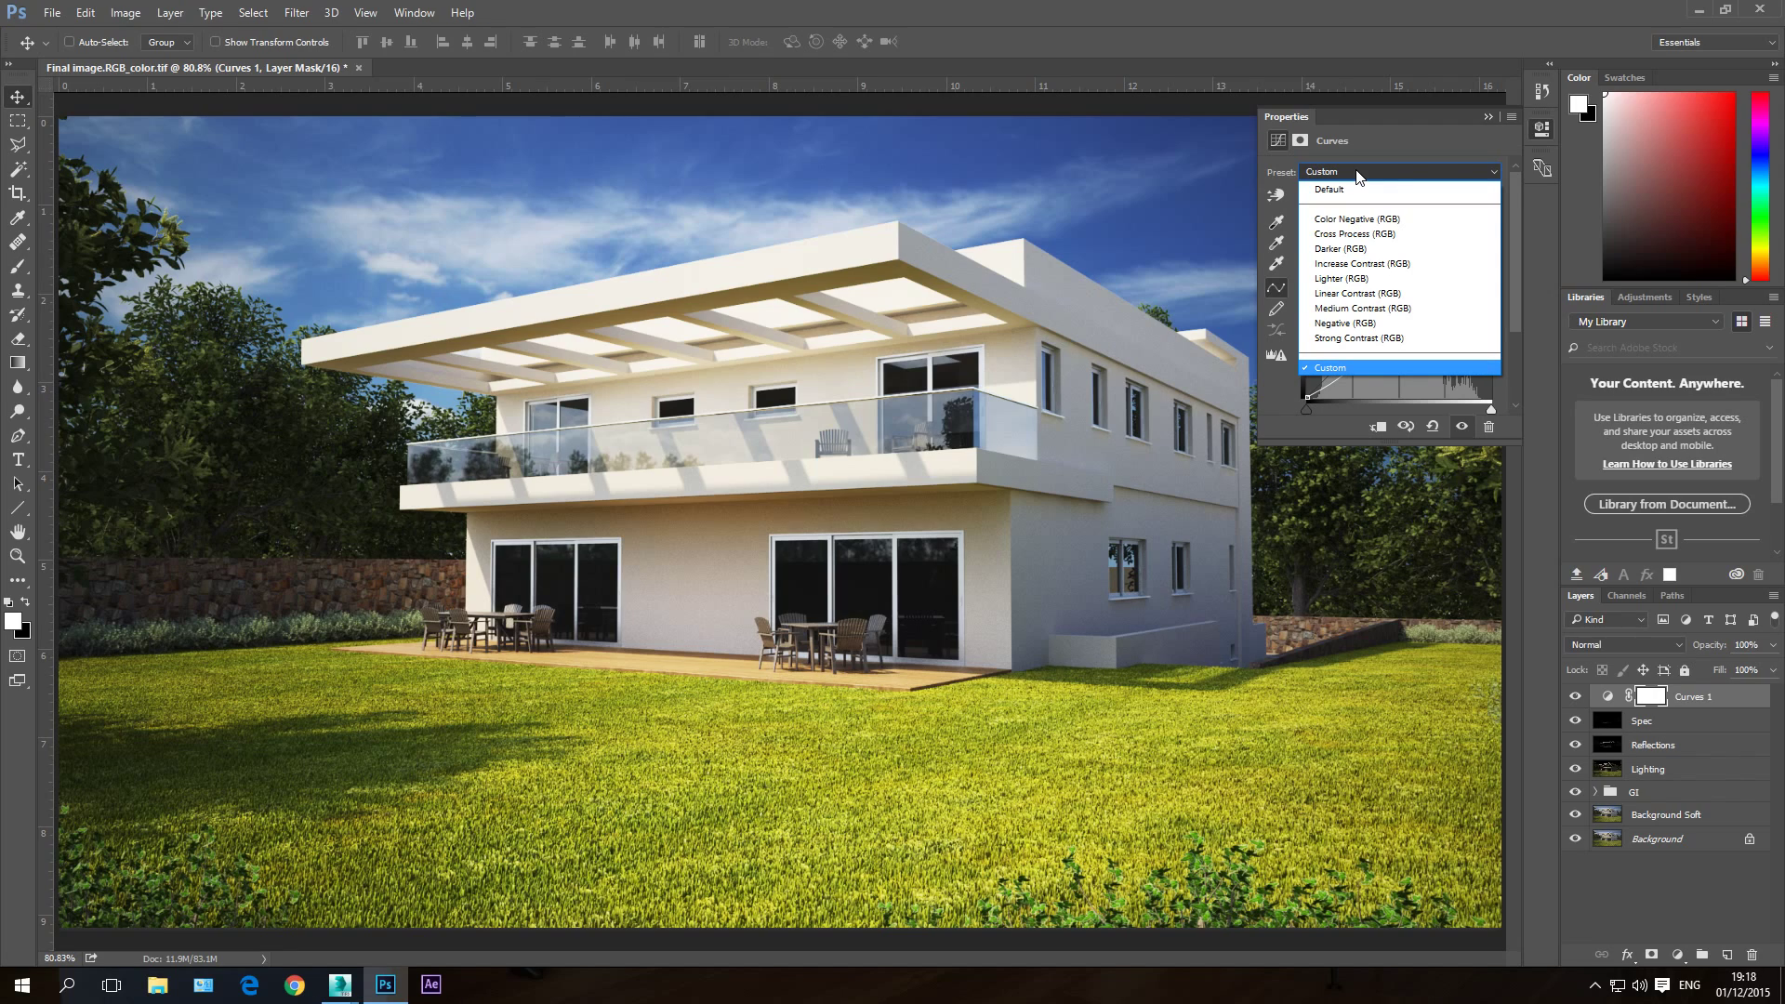
left_click(1350, 294)
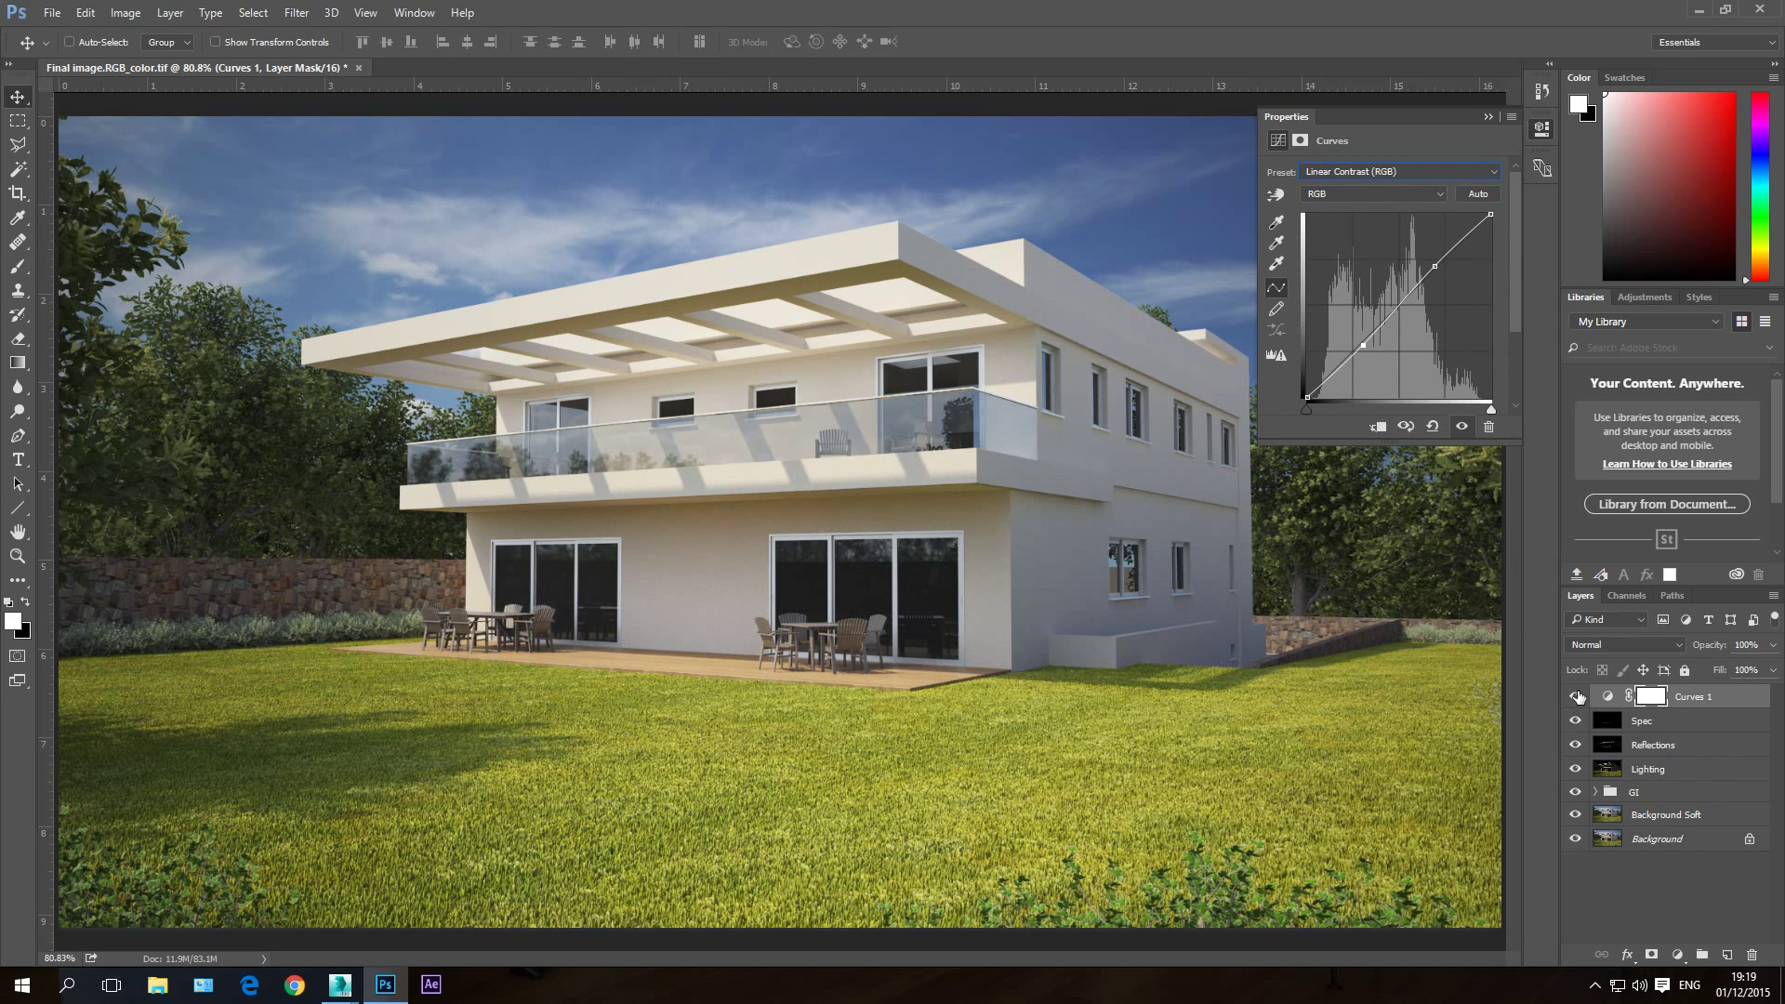
left_click(1578, 697)
left_click(1577, 697)
left_click(1578, 696)
left_click(1578, 696)
left_click(1578, 696)
left_click(1578, 696)
Step: Add a Levels adjustment layer with a highlight input level of 245 and compare the image with and without it
left_click(1681, 957)
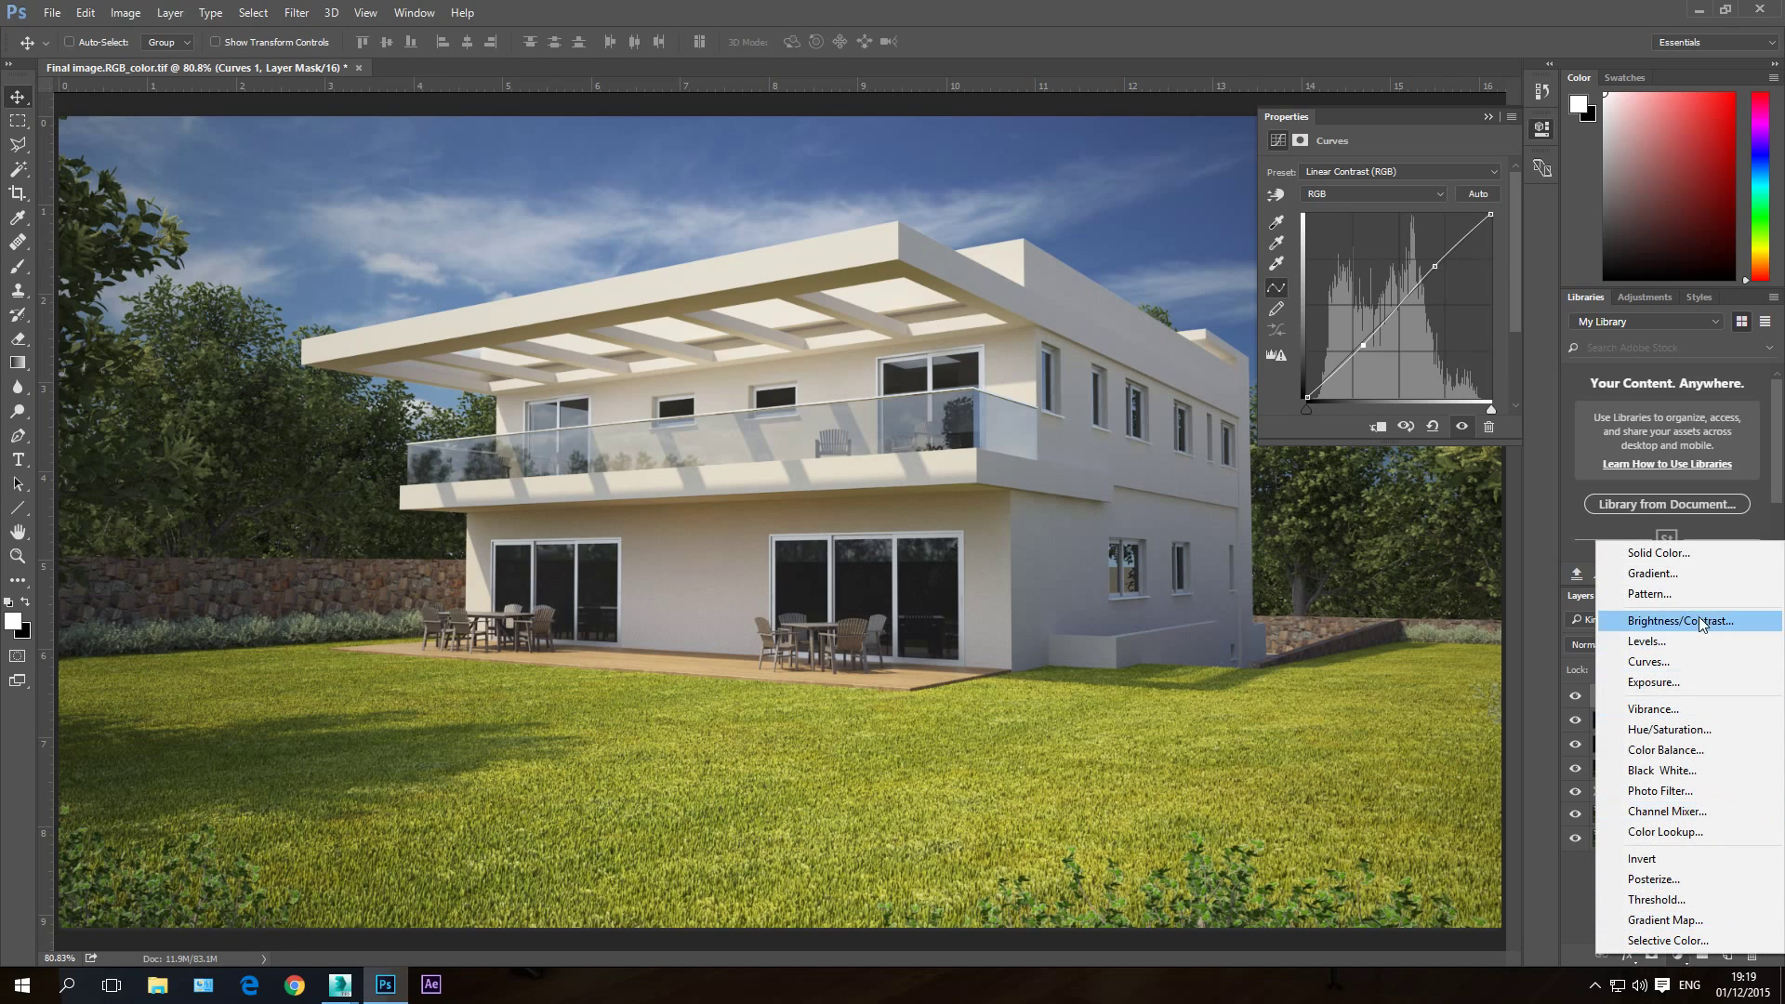
left_click(1664, 648)
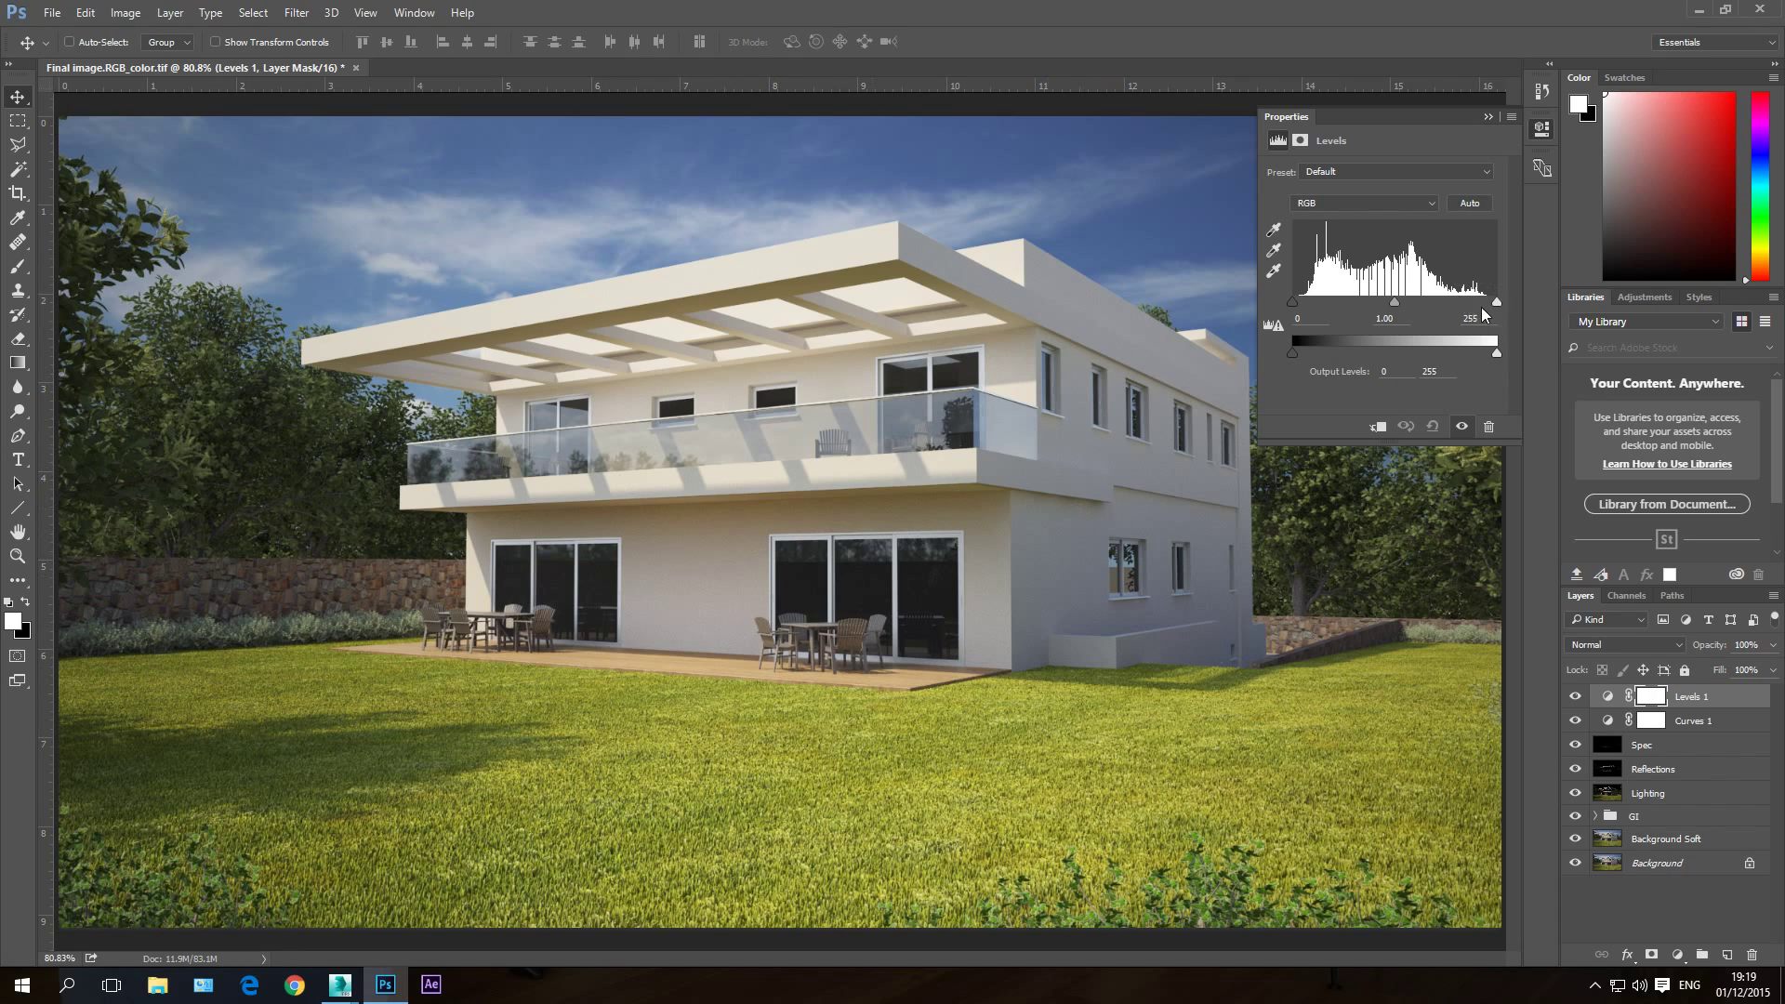
mouse_move(1497, 303)
left_mouse_down()
mouse_move(1427, 305)
mouse_move(1497, 303)
left_mouse_up()
double_click(1473, 320)
type("245")
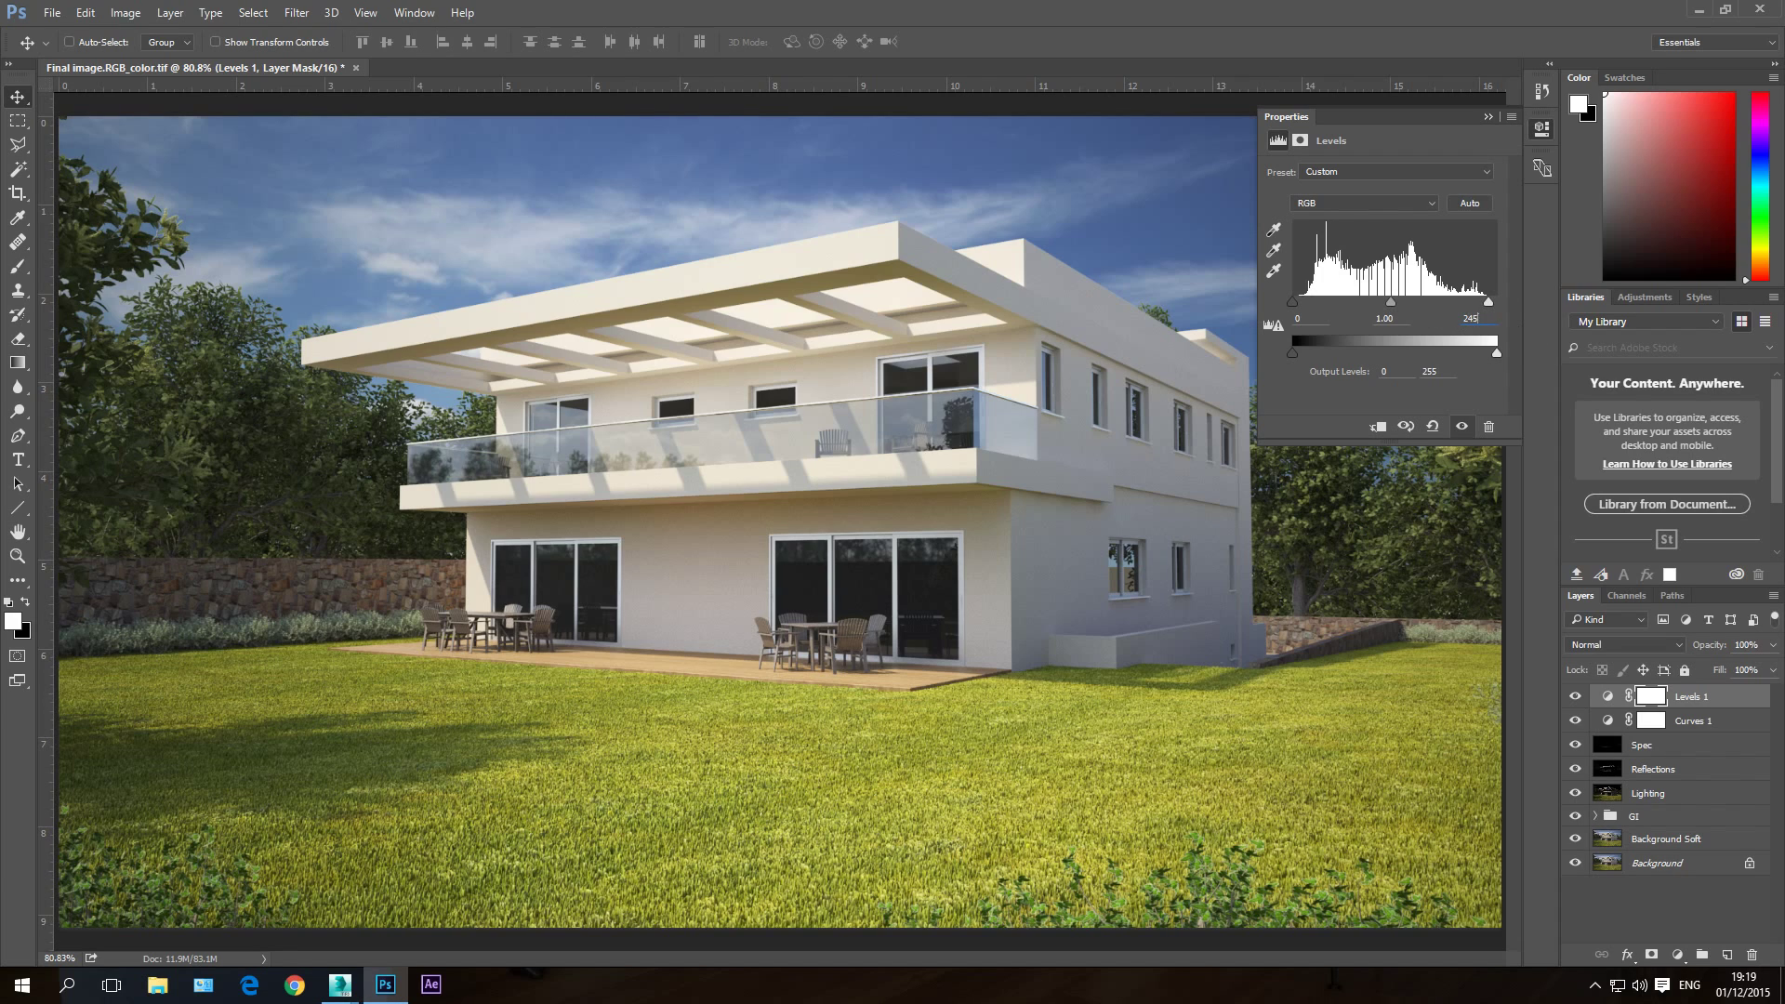
left_click(1576, 697)
left_click(1576, 698)
left_click(1576, 697)
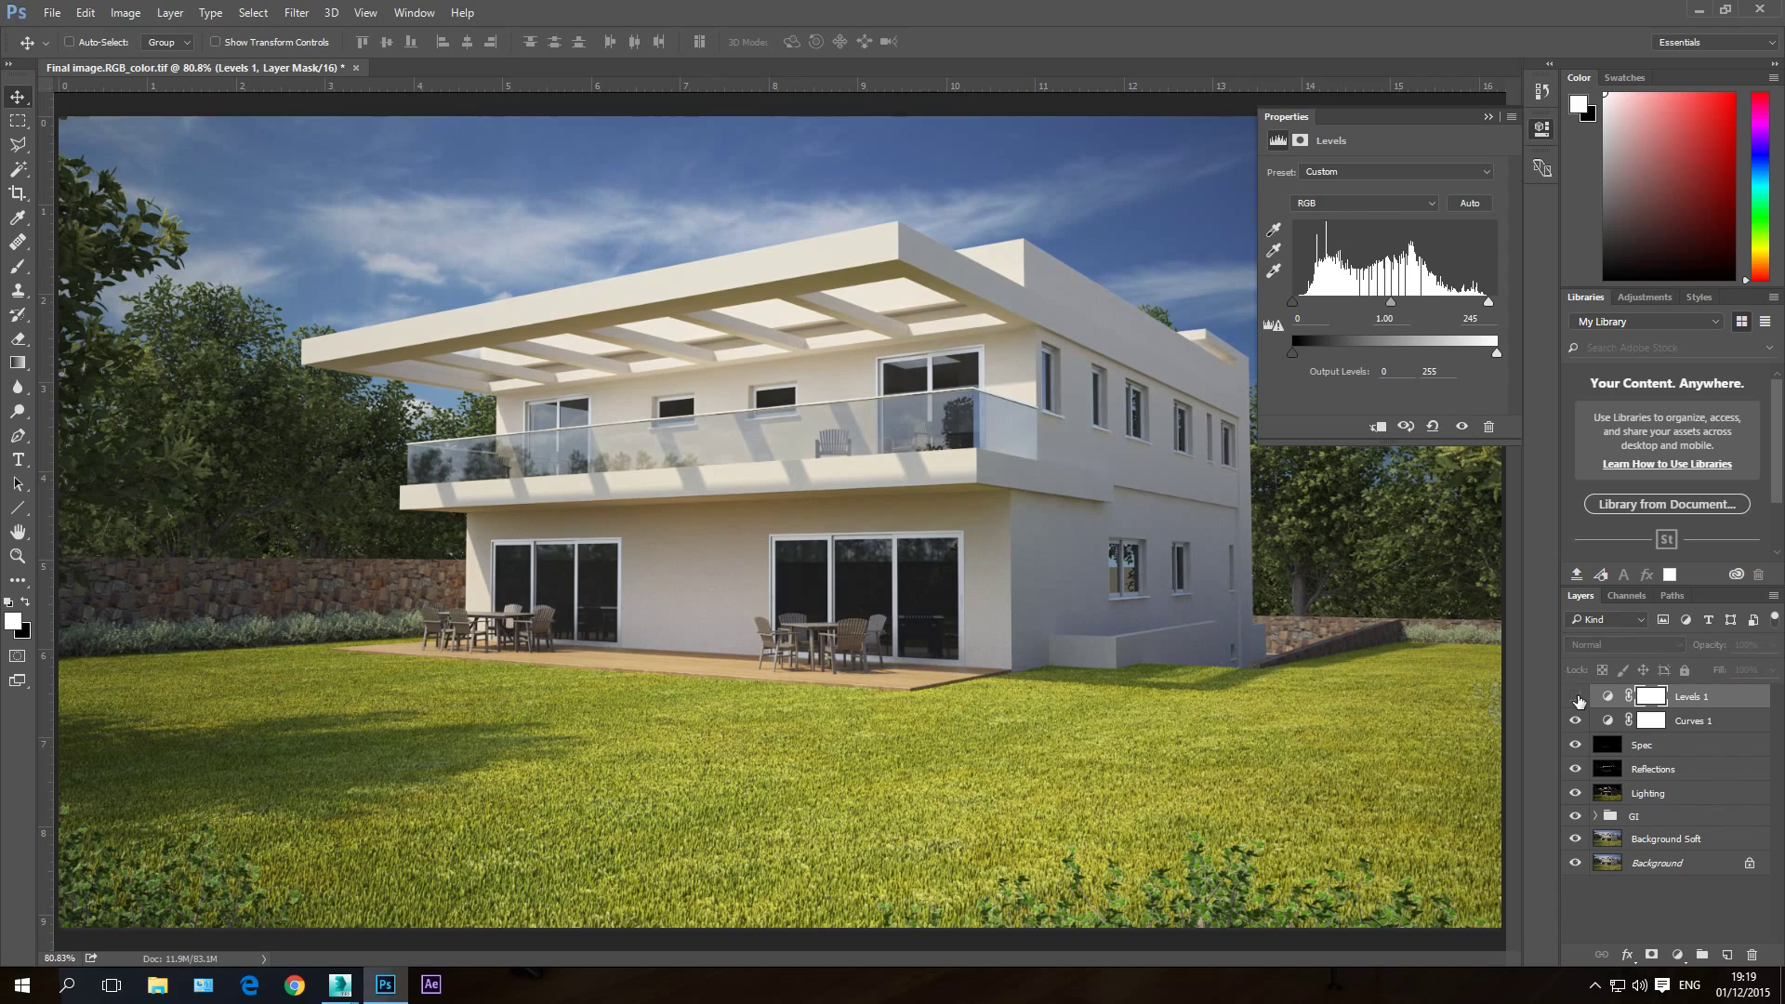
left_click(1576, 697)
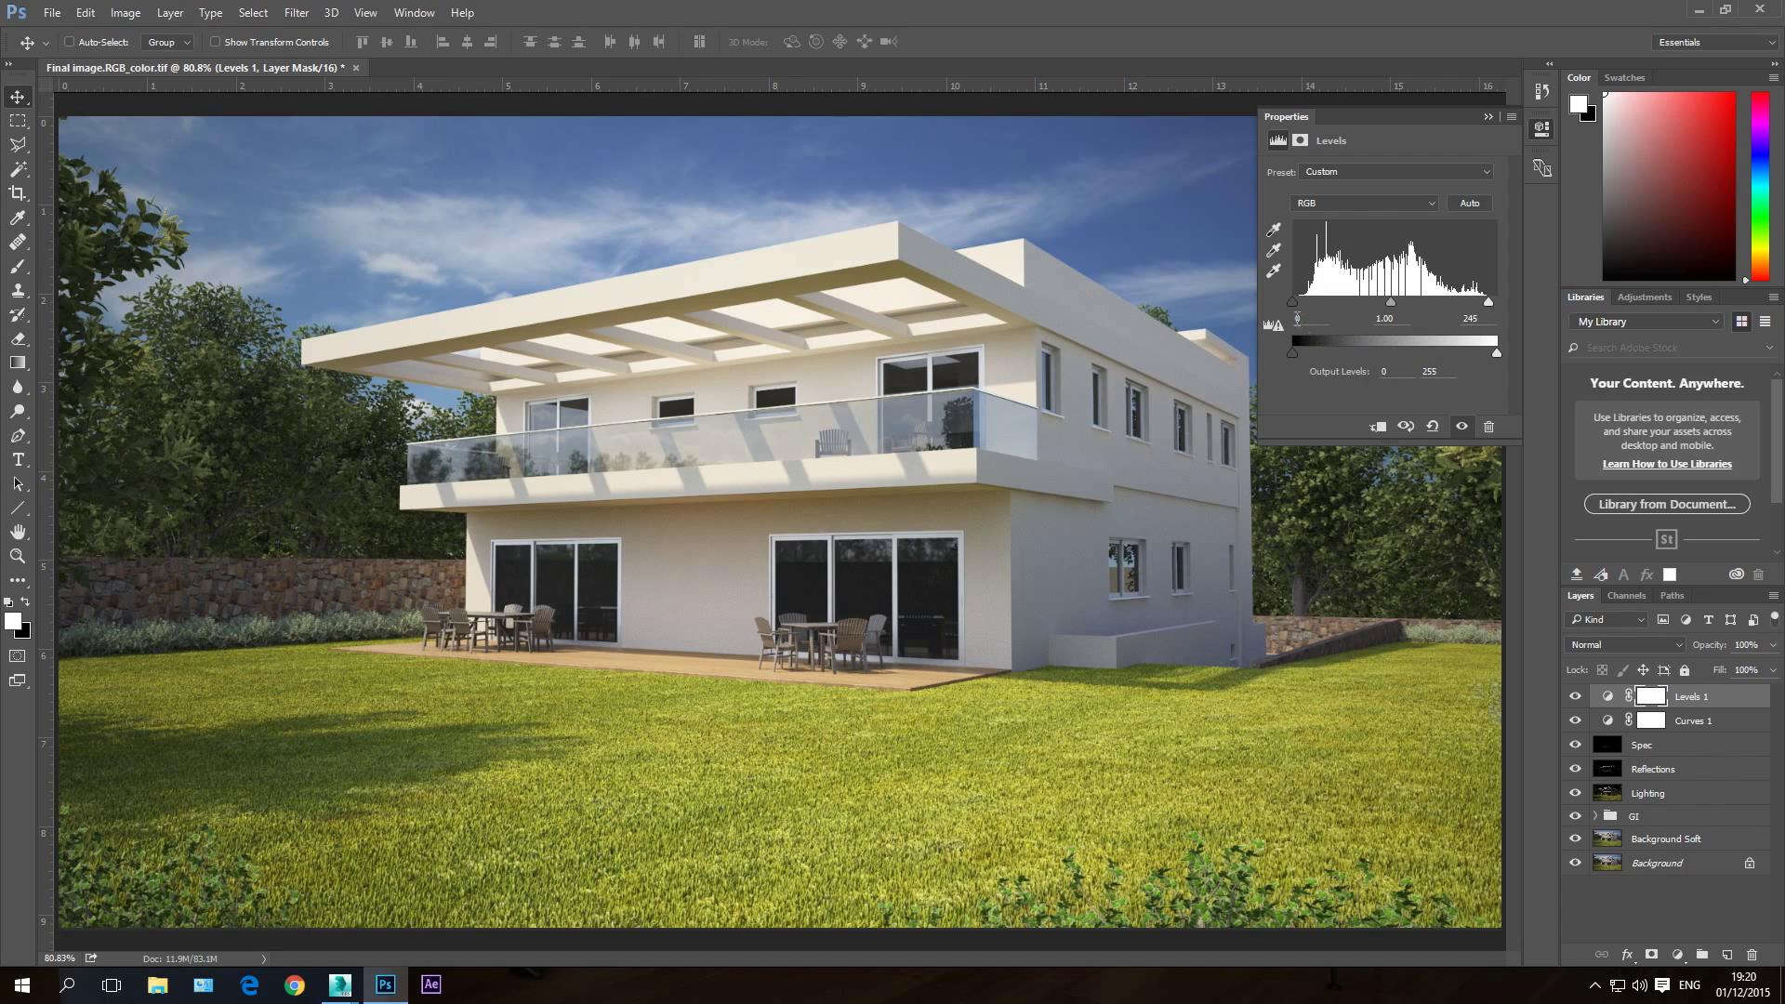
Step: Try shadow input levels of 15 and 5 on the Levels layer, comparing the image with and without the adjustment
type("15")
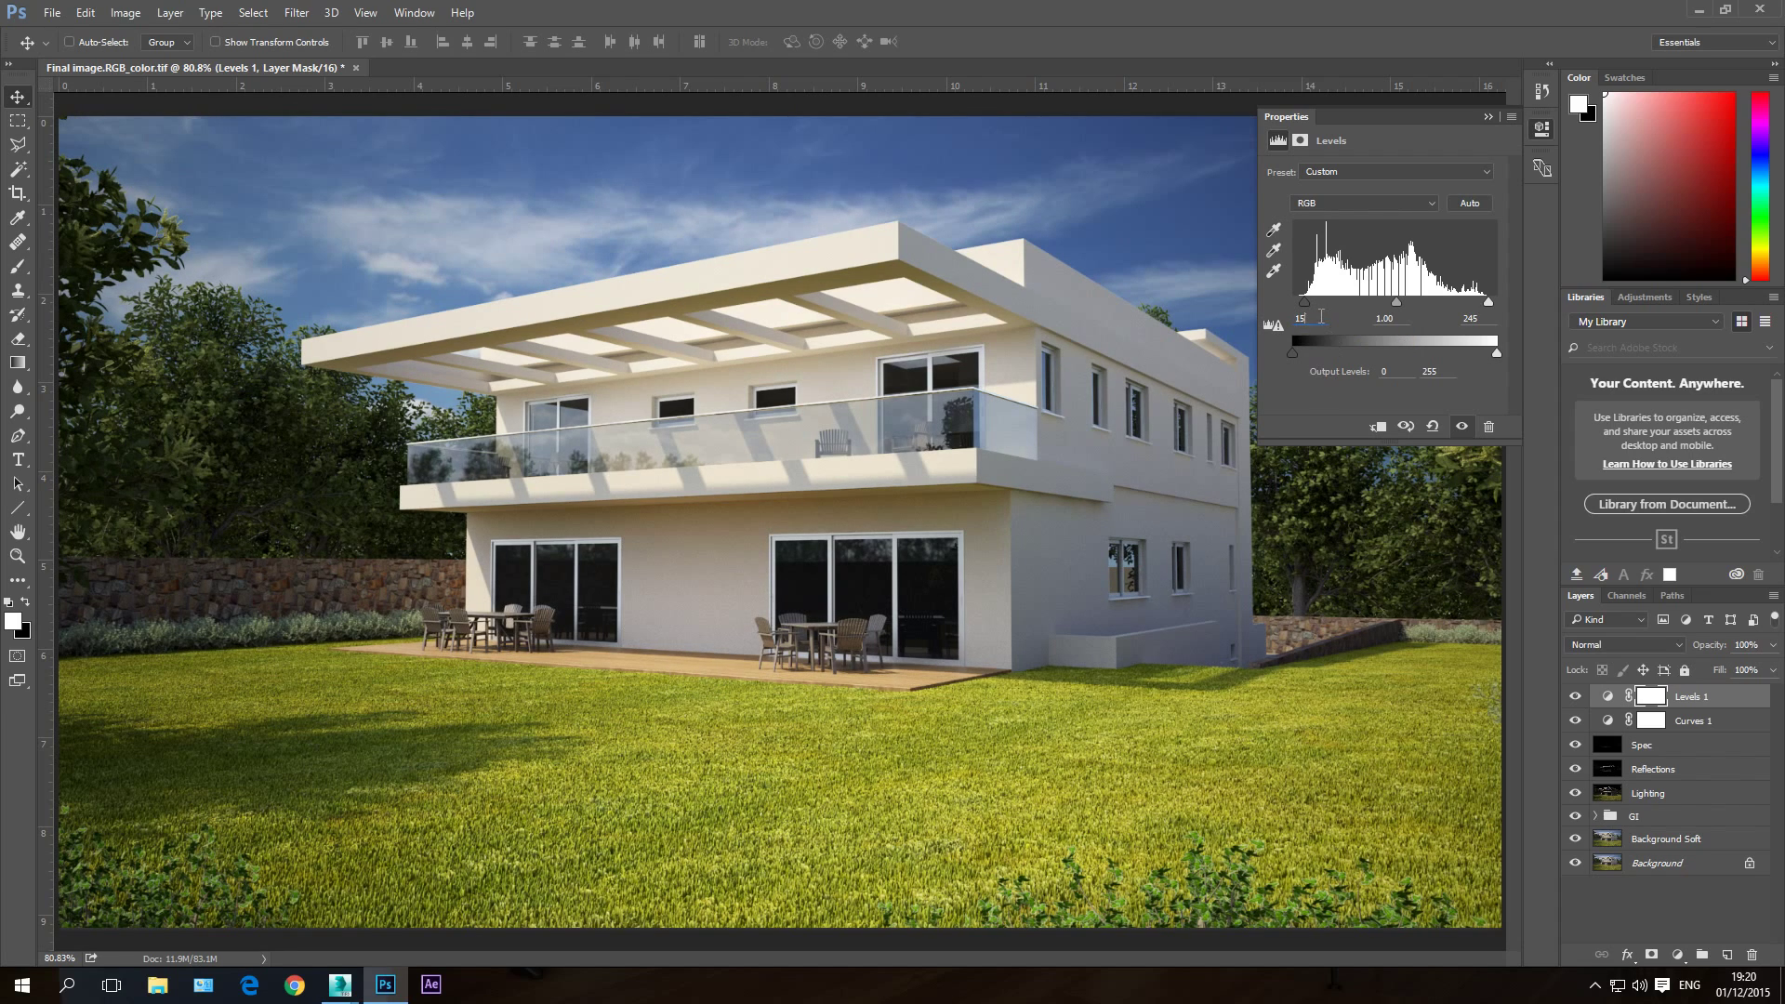
left_click(1313, 319)
type("5")
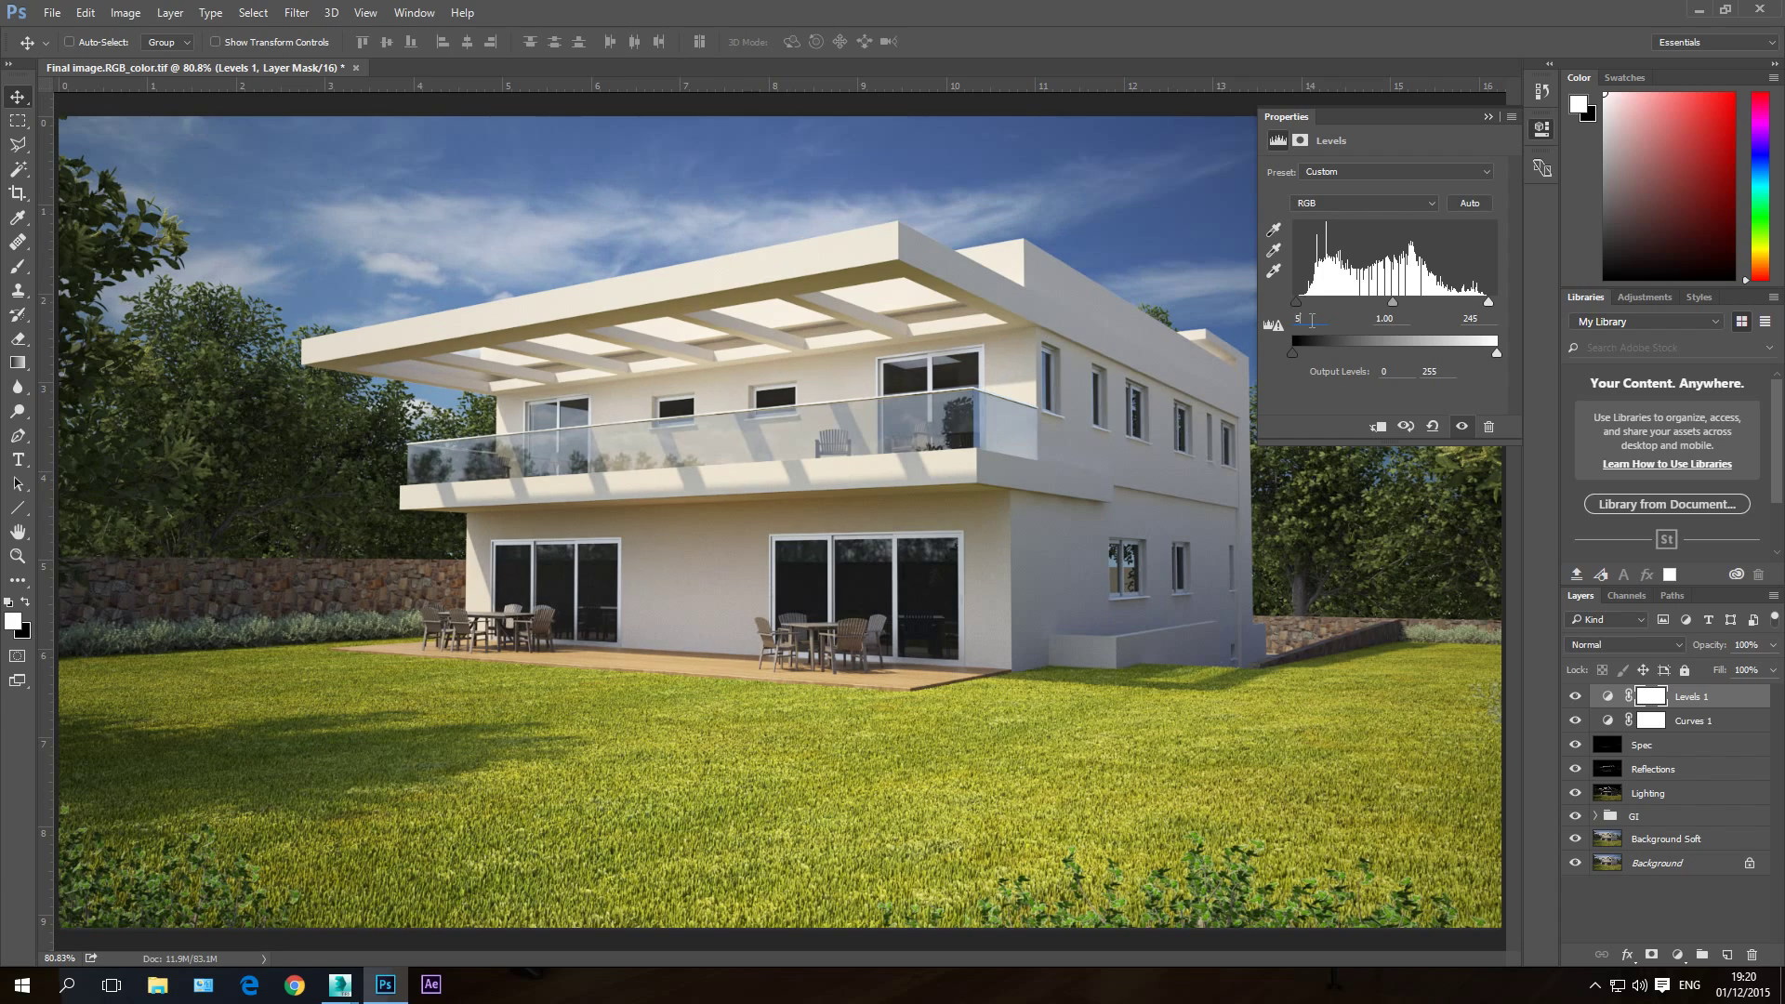
left_click(1576, 697)
left_click(1576, 698)
left_click(1578, 702)
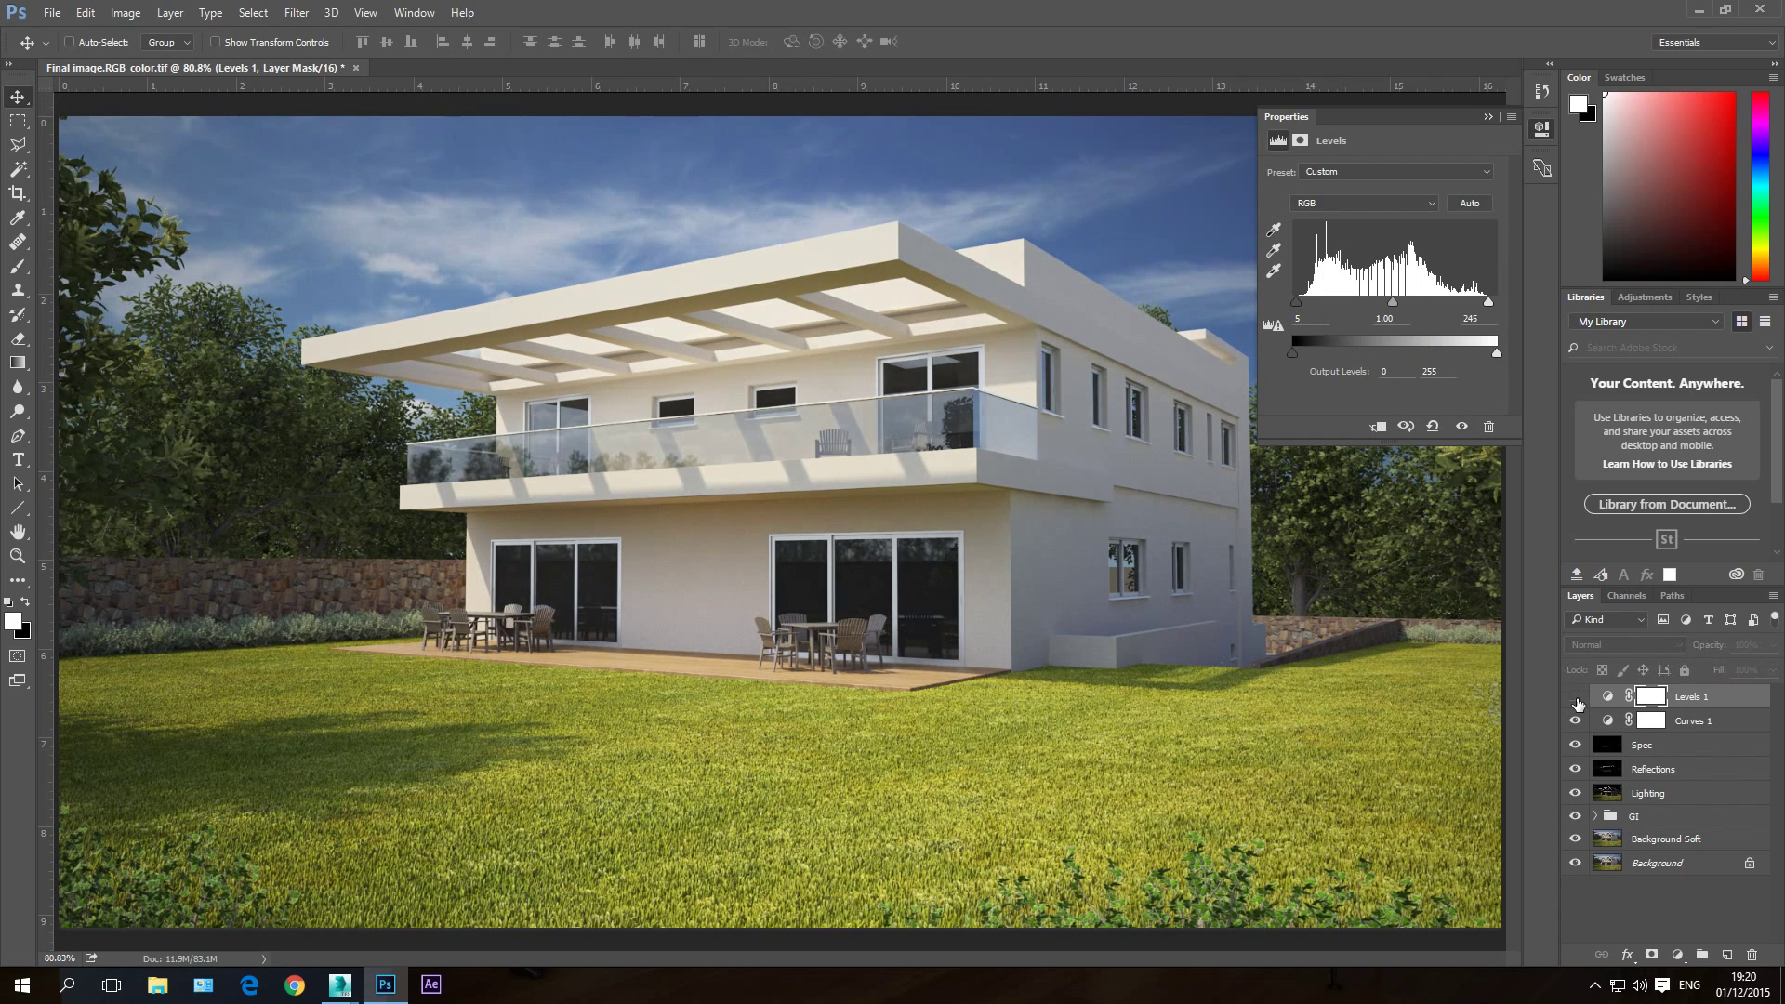
left_click(1578, 702)
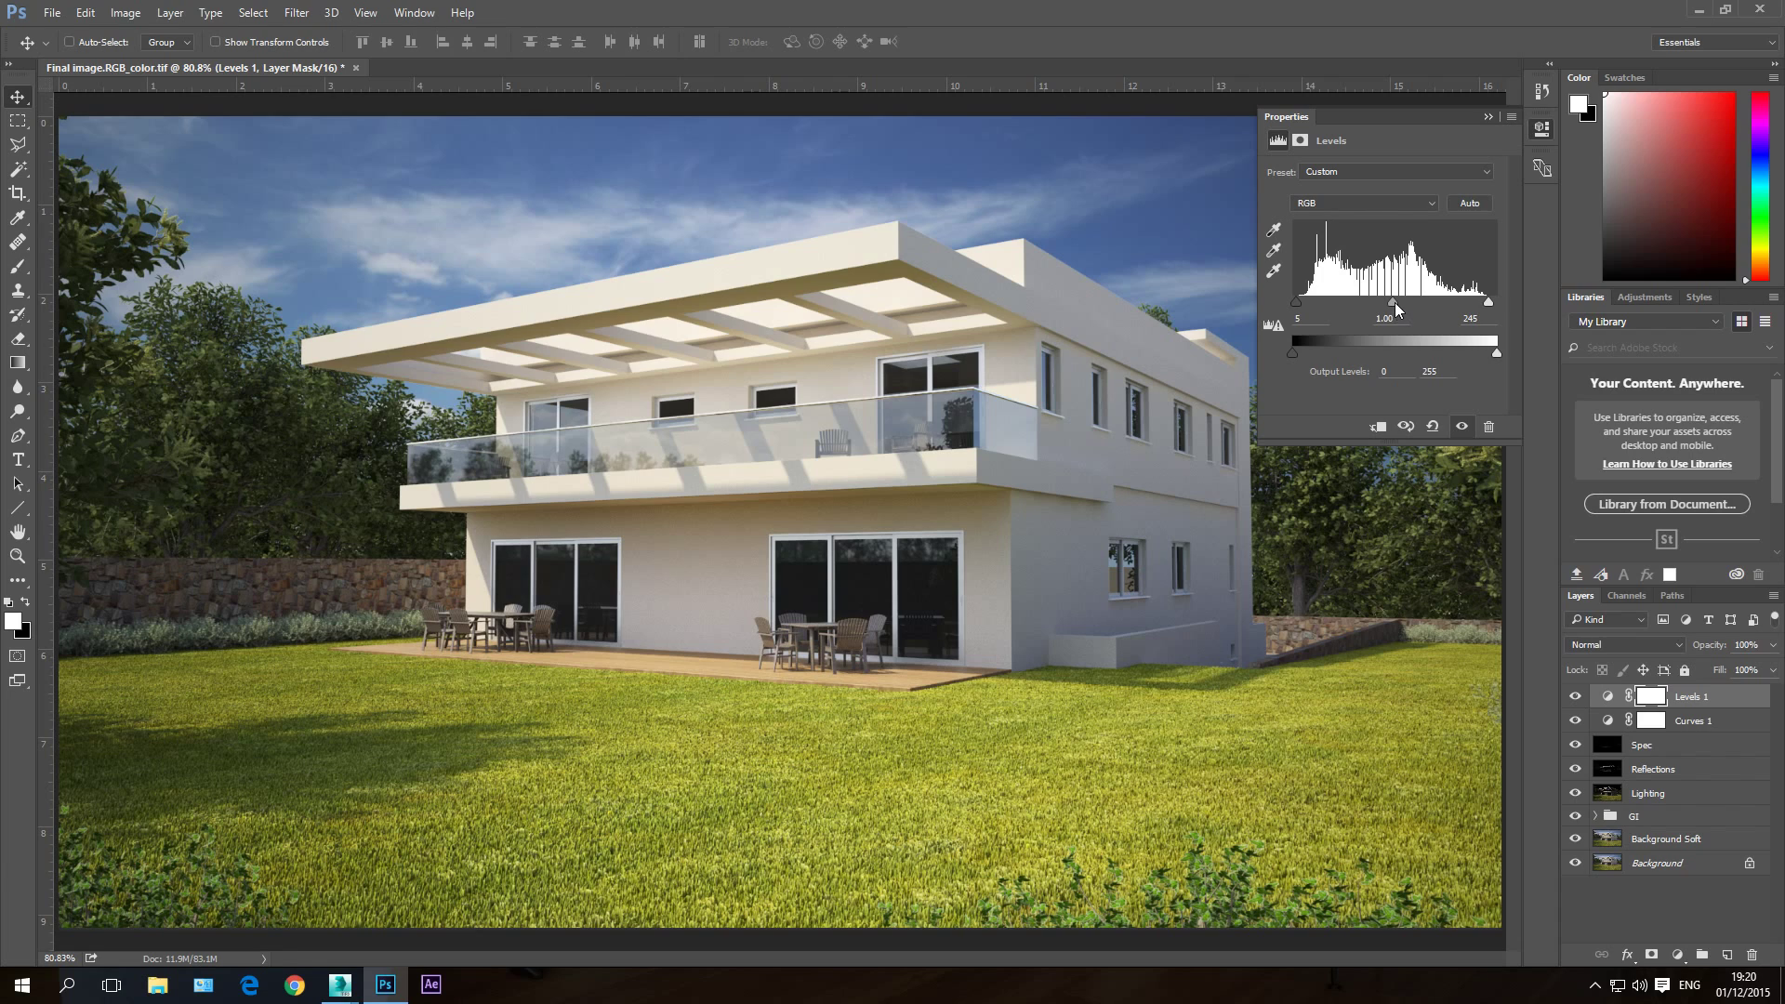
Step: Try midtone input levels of 1.11 and 0.99 on the Levels layer and return the midtones to 1
left_click_drag(1397, 303, 1392, 305)
mouse_move(1395, 305)
left_mouse_down()
mouse_move(1445, 309)
mouse_move(1319, 310)
mouse_move(1386, 311)
left_mouse_up()
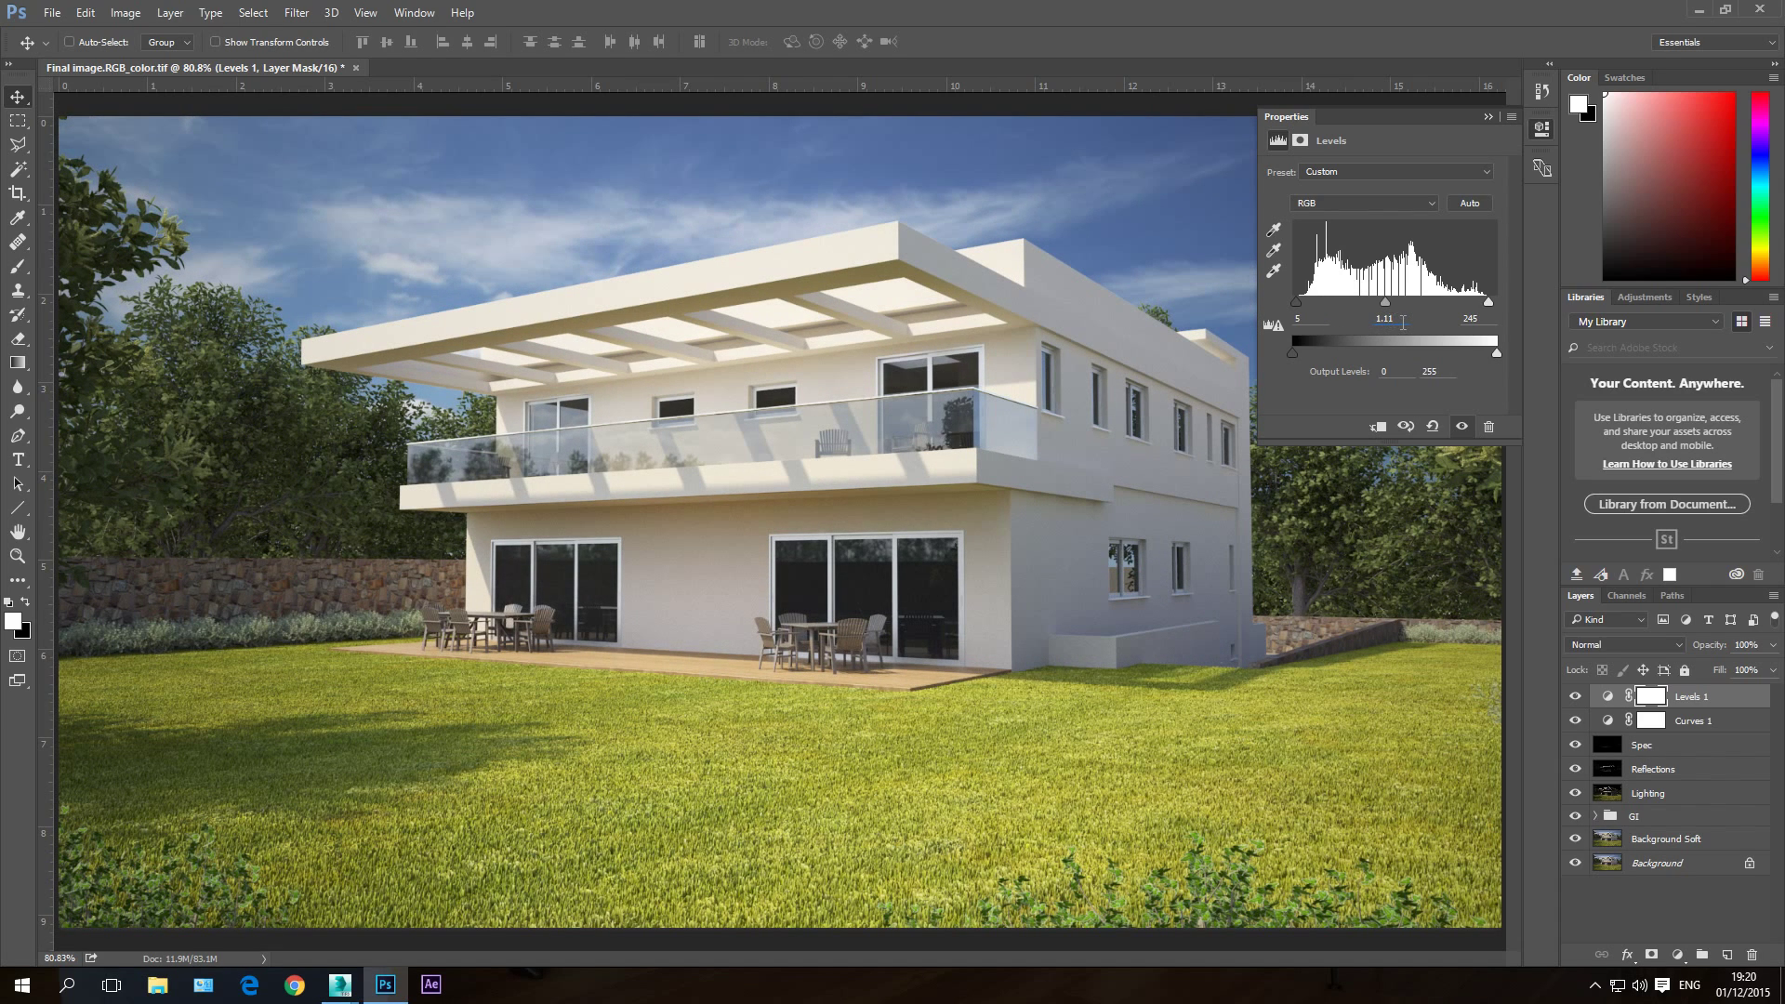
left_click(1397, 321)
type("1")
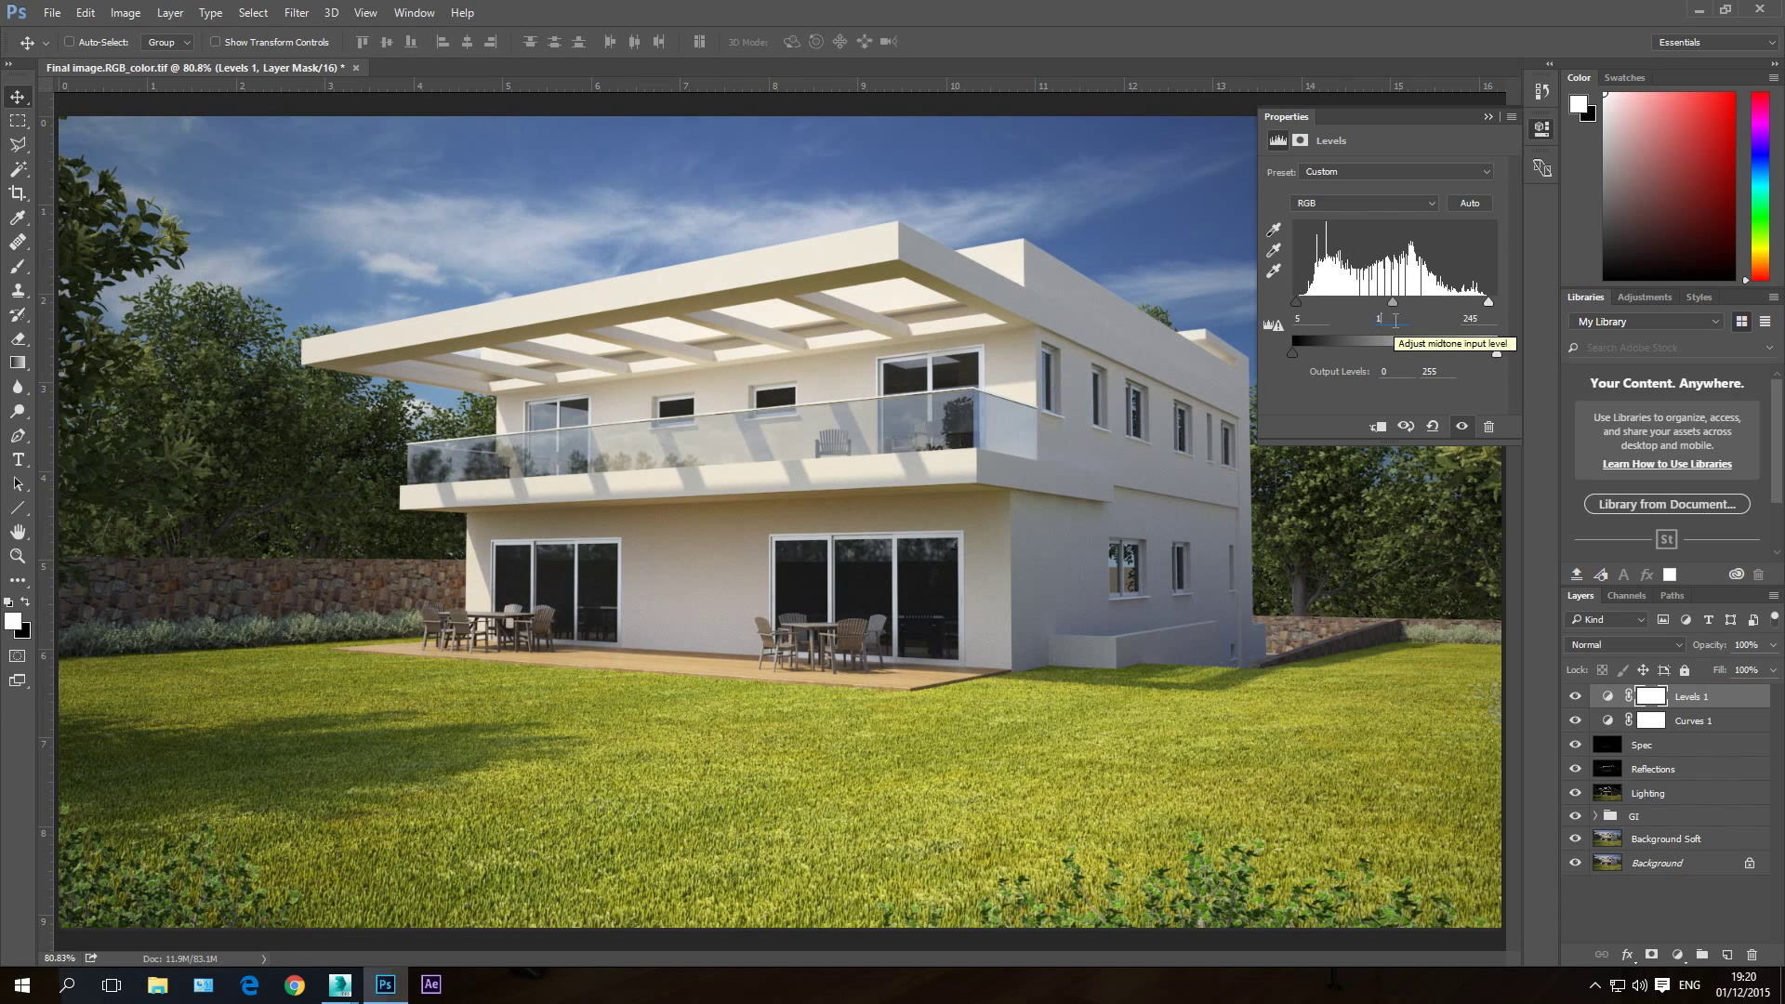
key("Return")
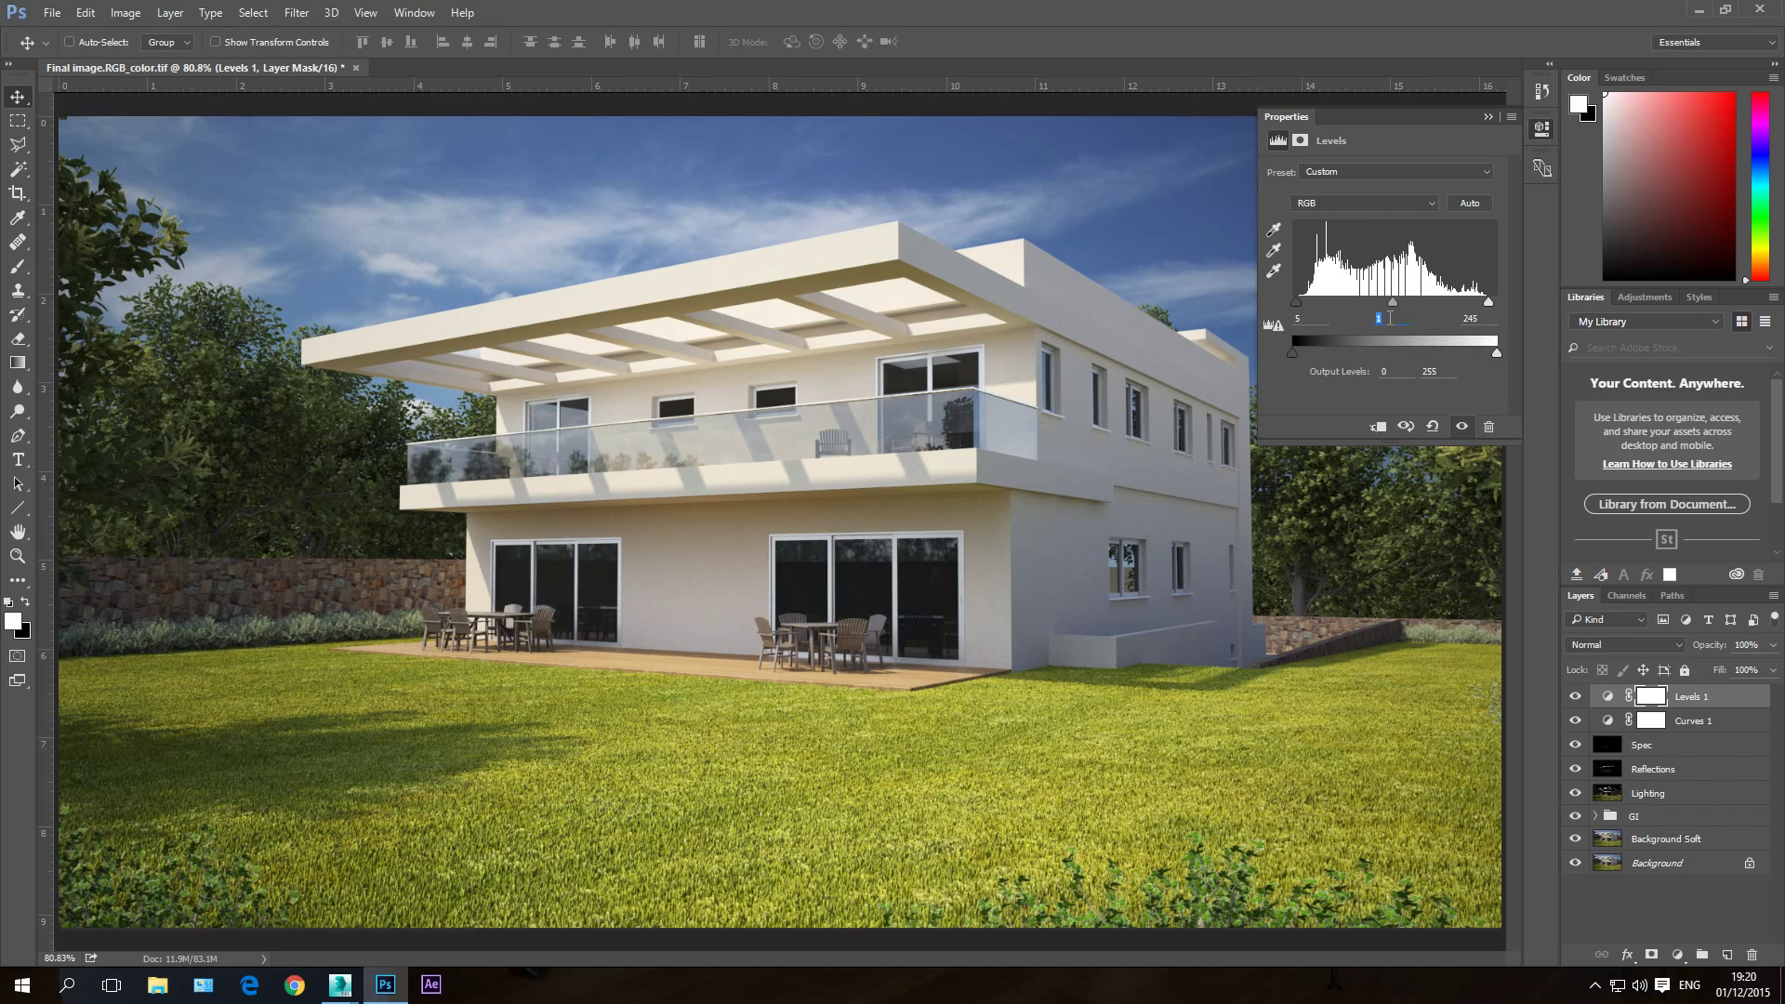
type("0.99")
left_click(1397, 320)
type("1")
Step: Set the Levels layer's shadow input to 3 and its highlight input to 240, after trying 235 for the highlights
left_click(1482, 319)
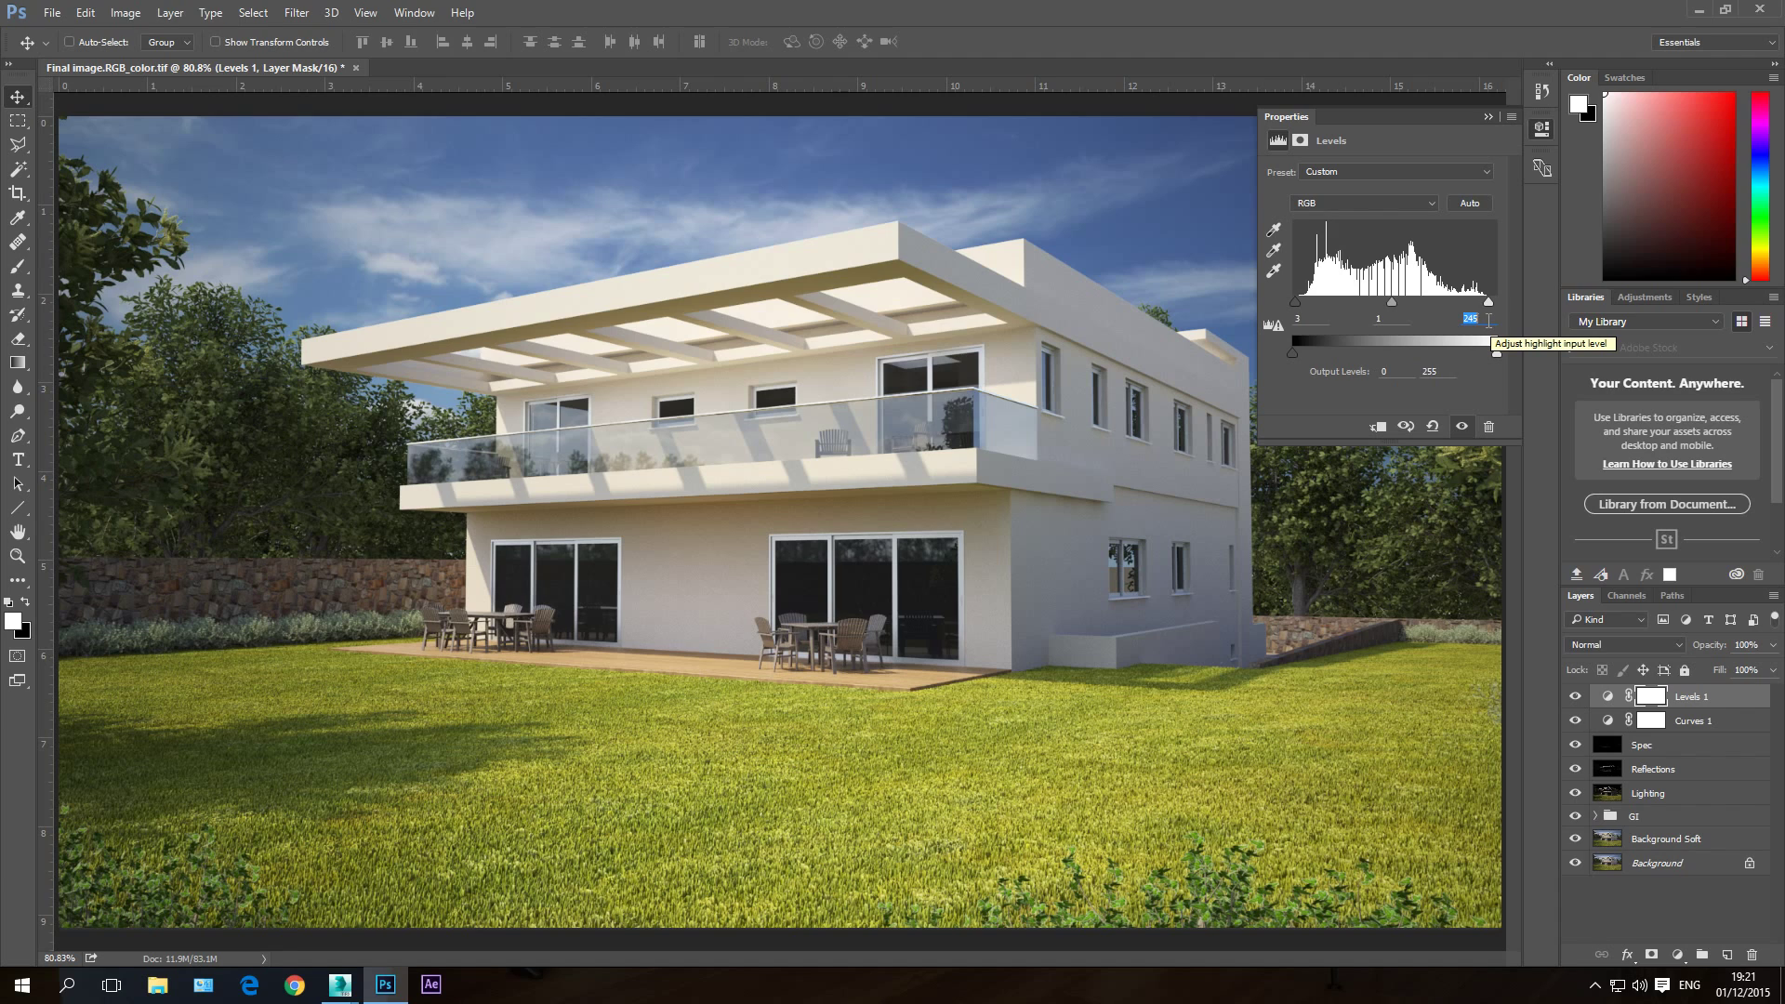
type("235")
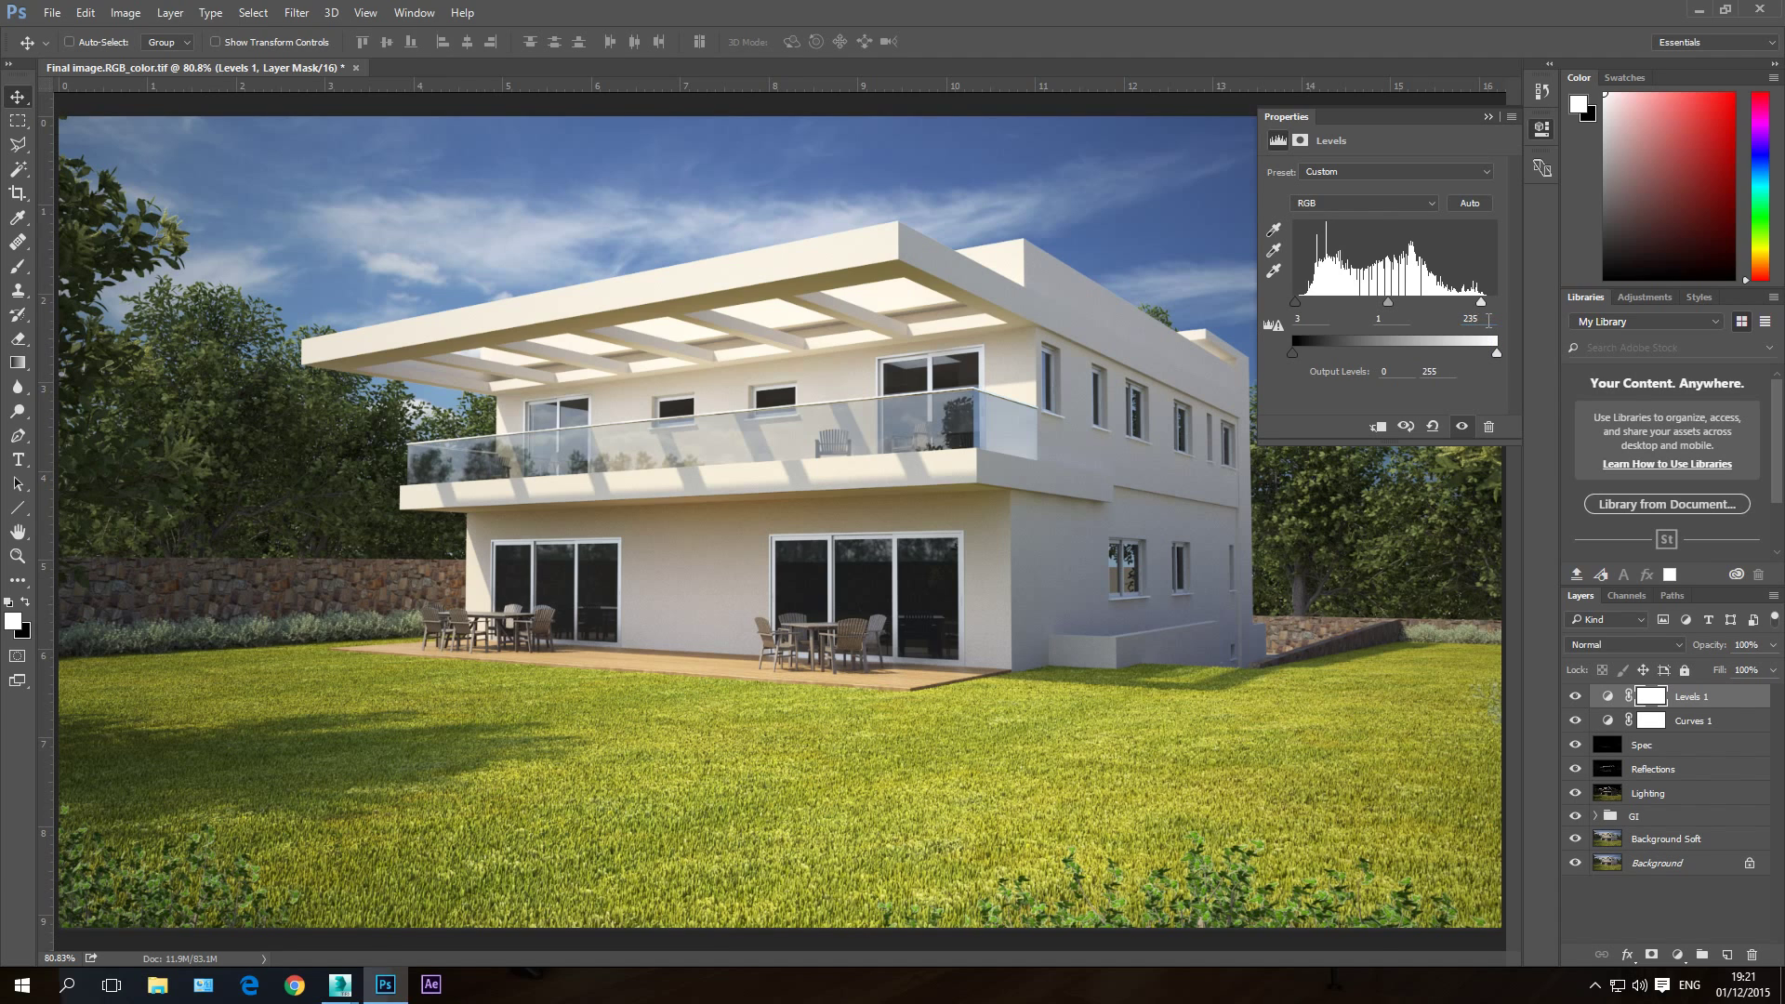
double_click(1486, 320)
type("240")
Step: Add a Hue/Saturation adjustment layer with a saturation of -15
left_click(1678, 955)
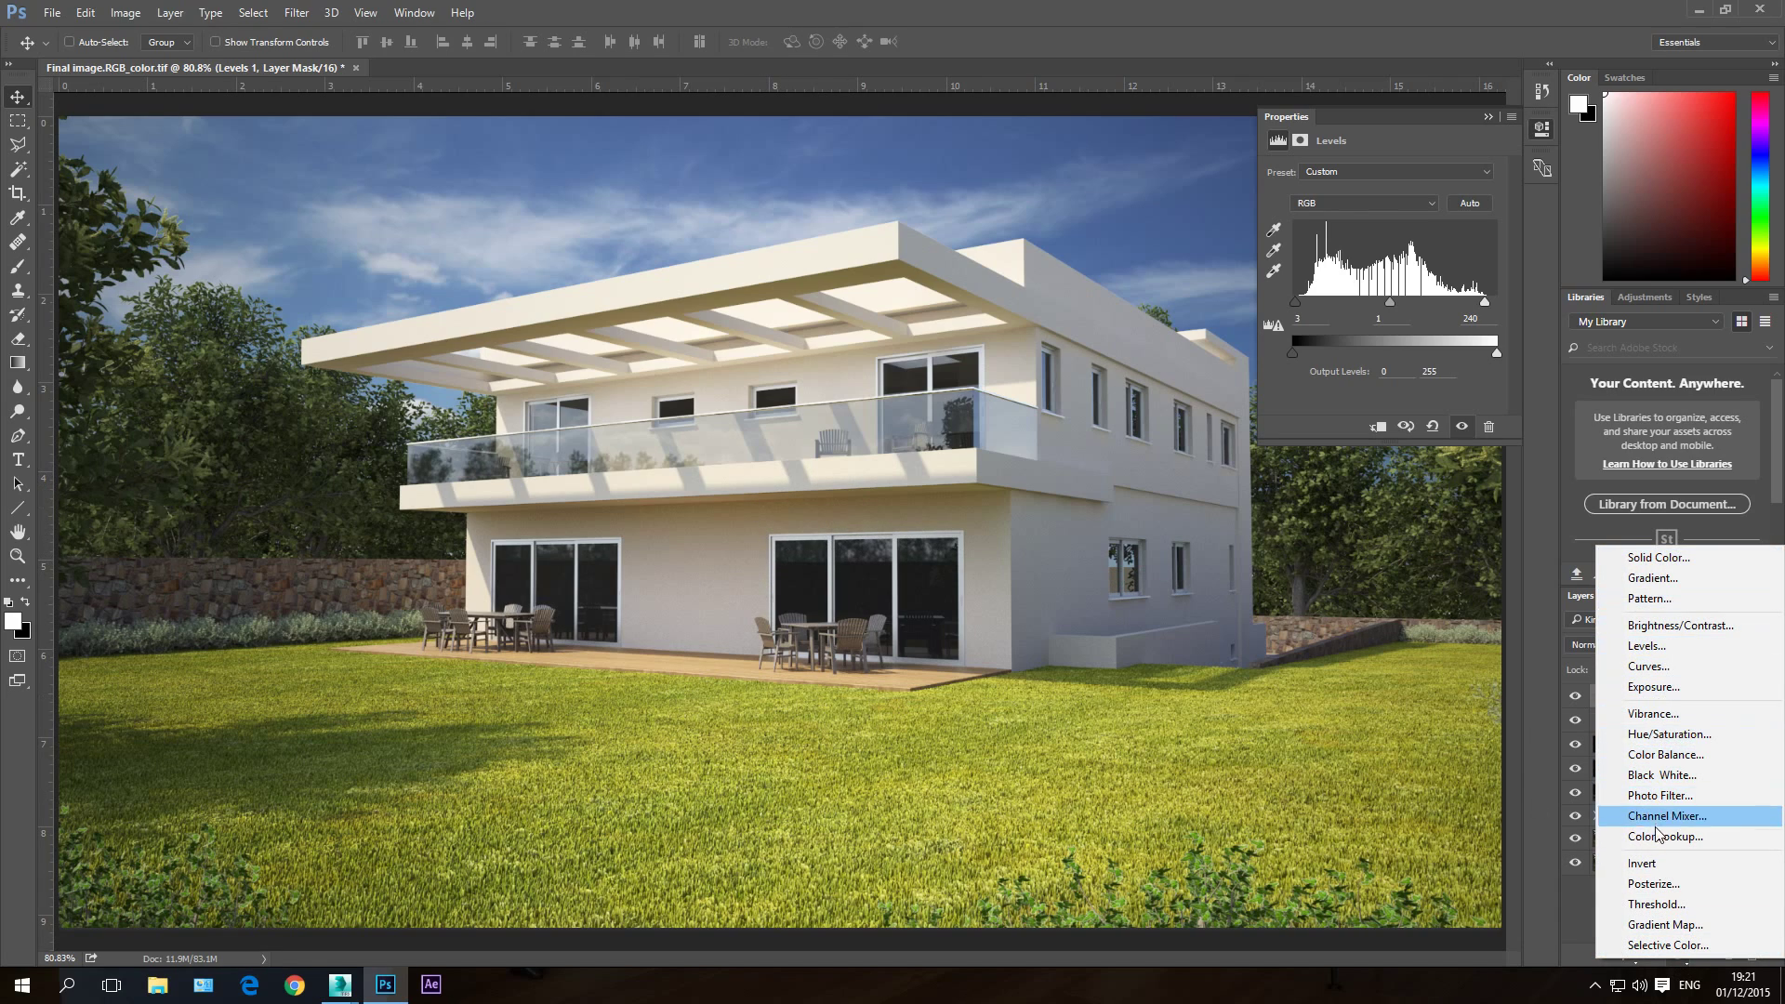
left_click(1681, 740)
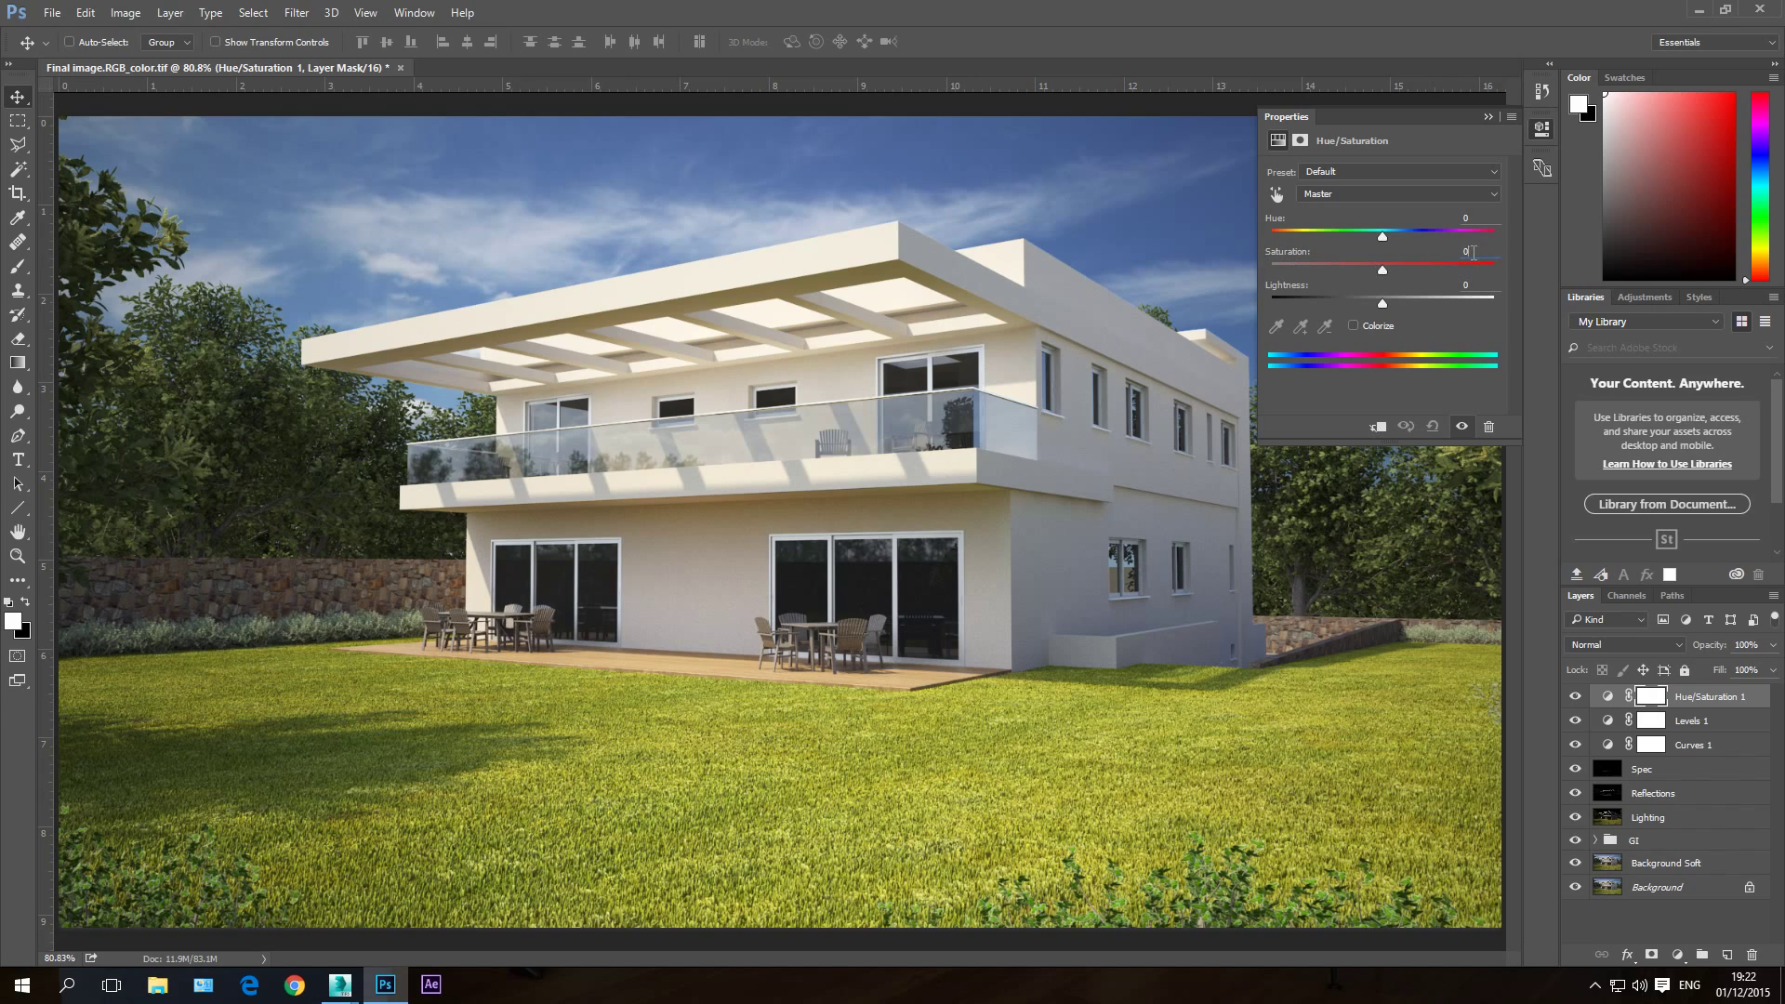
type("15")
Step: Compare the image with and without the Hue/Saturation layer and set its saturation to -10
left_click(1576, 698)
left_click(1576, 699)
left_click(1577, 698)
left_click(1576, 698)
left_click(1575, 698)
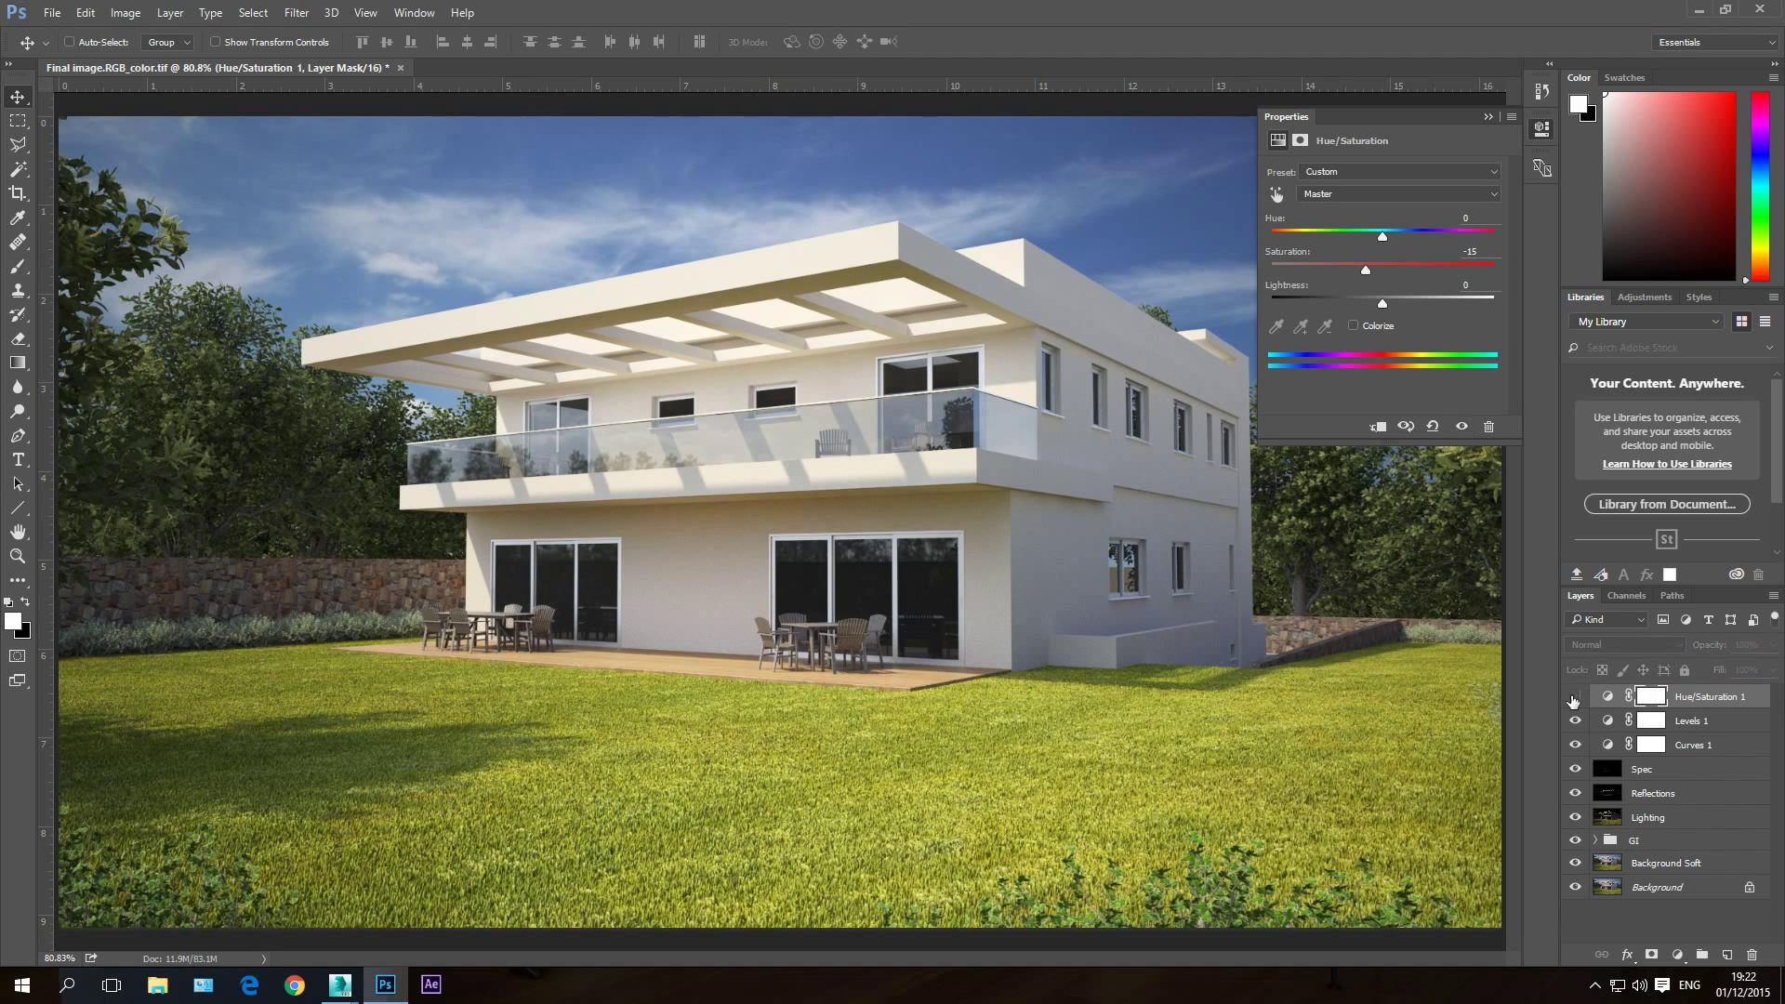
left_click(1575, 698)
left_click(1575, 698)
left_click(1575, 697)
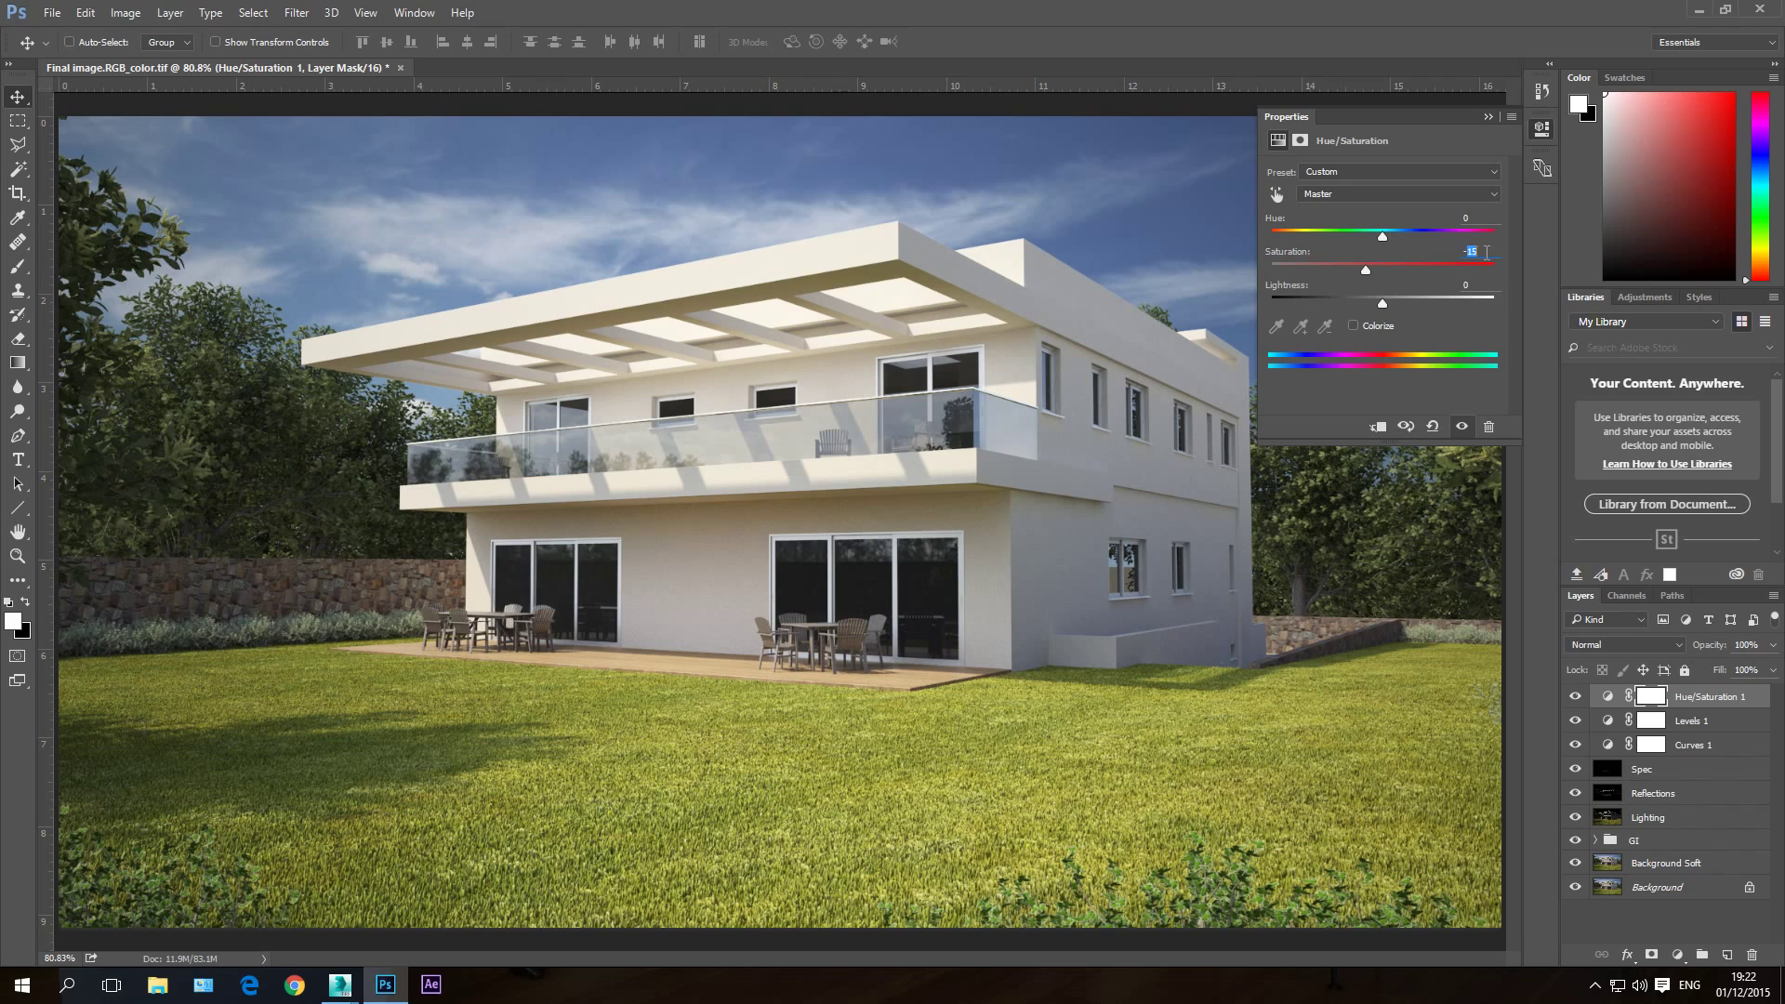
type("-10")
Step: Add a Brightness/Contrast adjustment layer and set its brightness to 10, after trying 15
left_click(1680, 956)
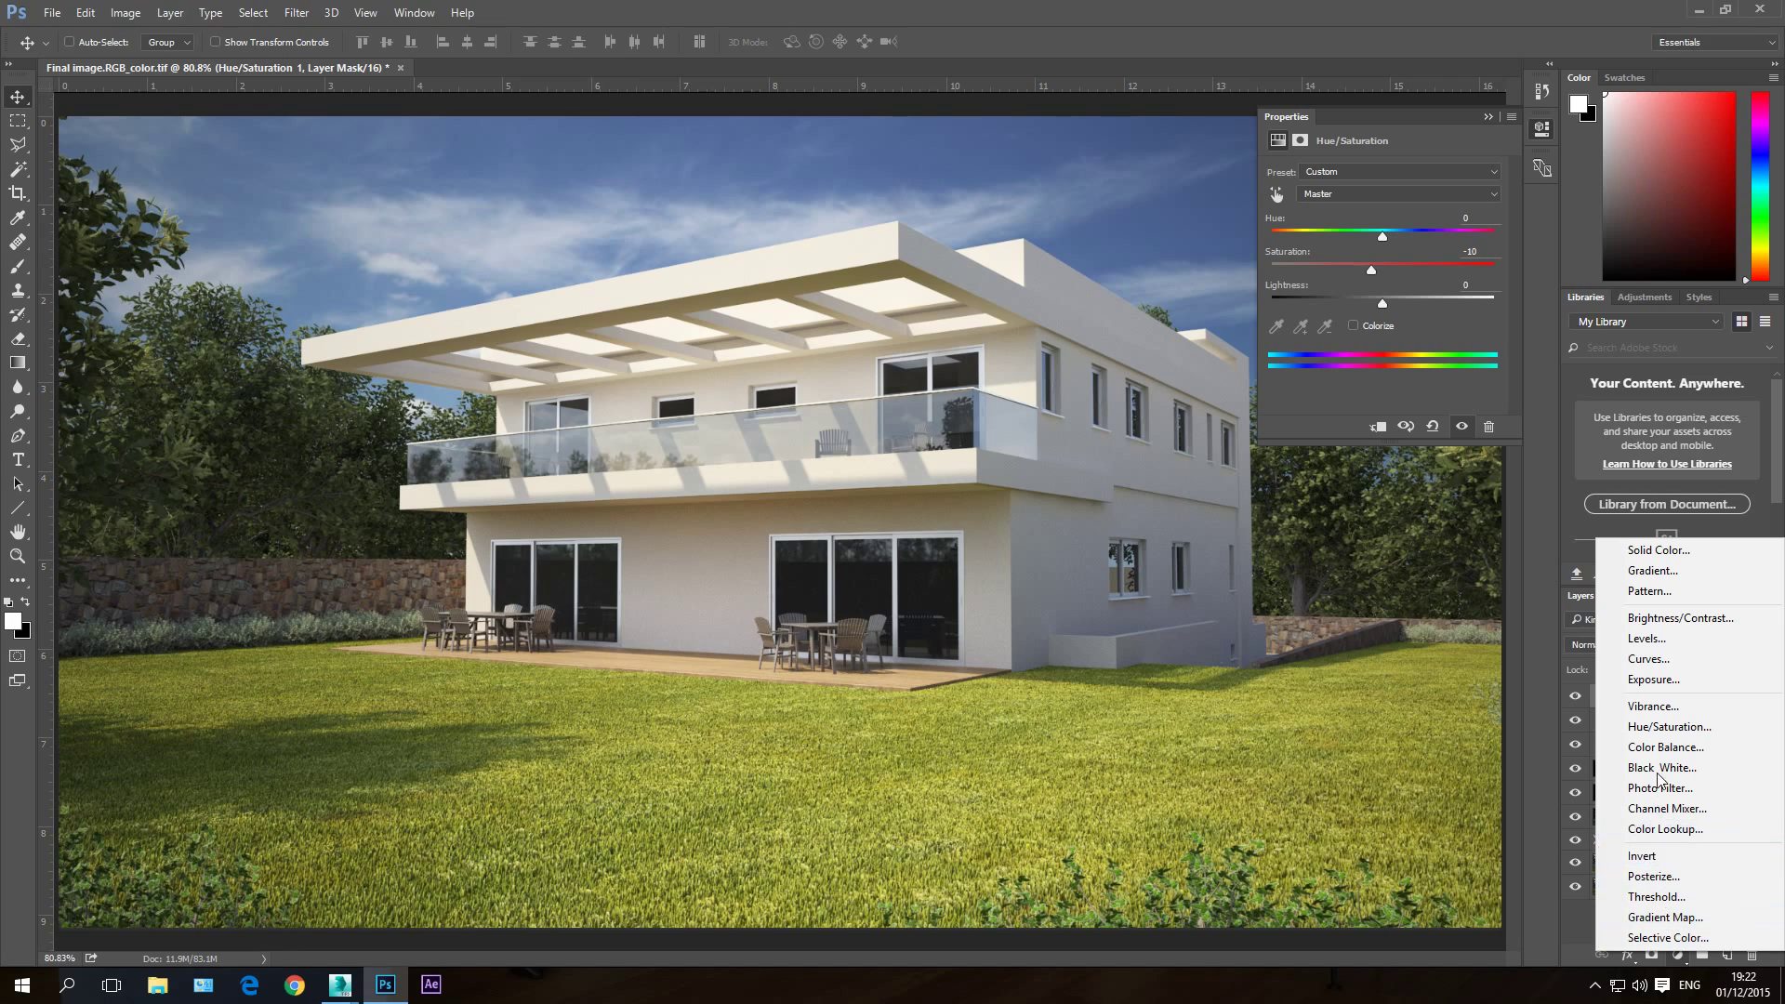
left_click(1690, 620)
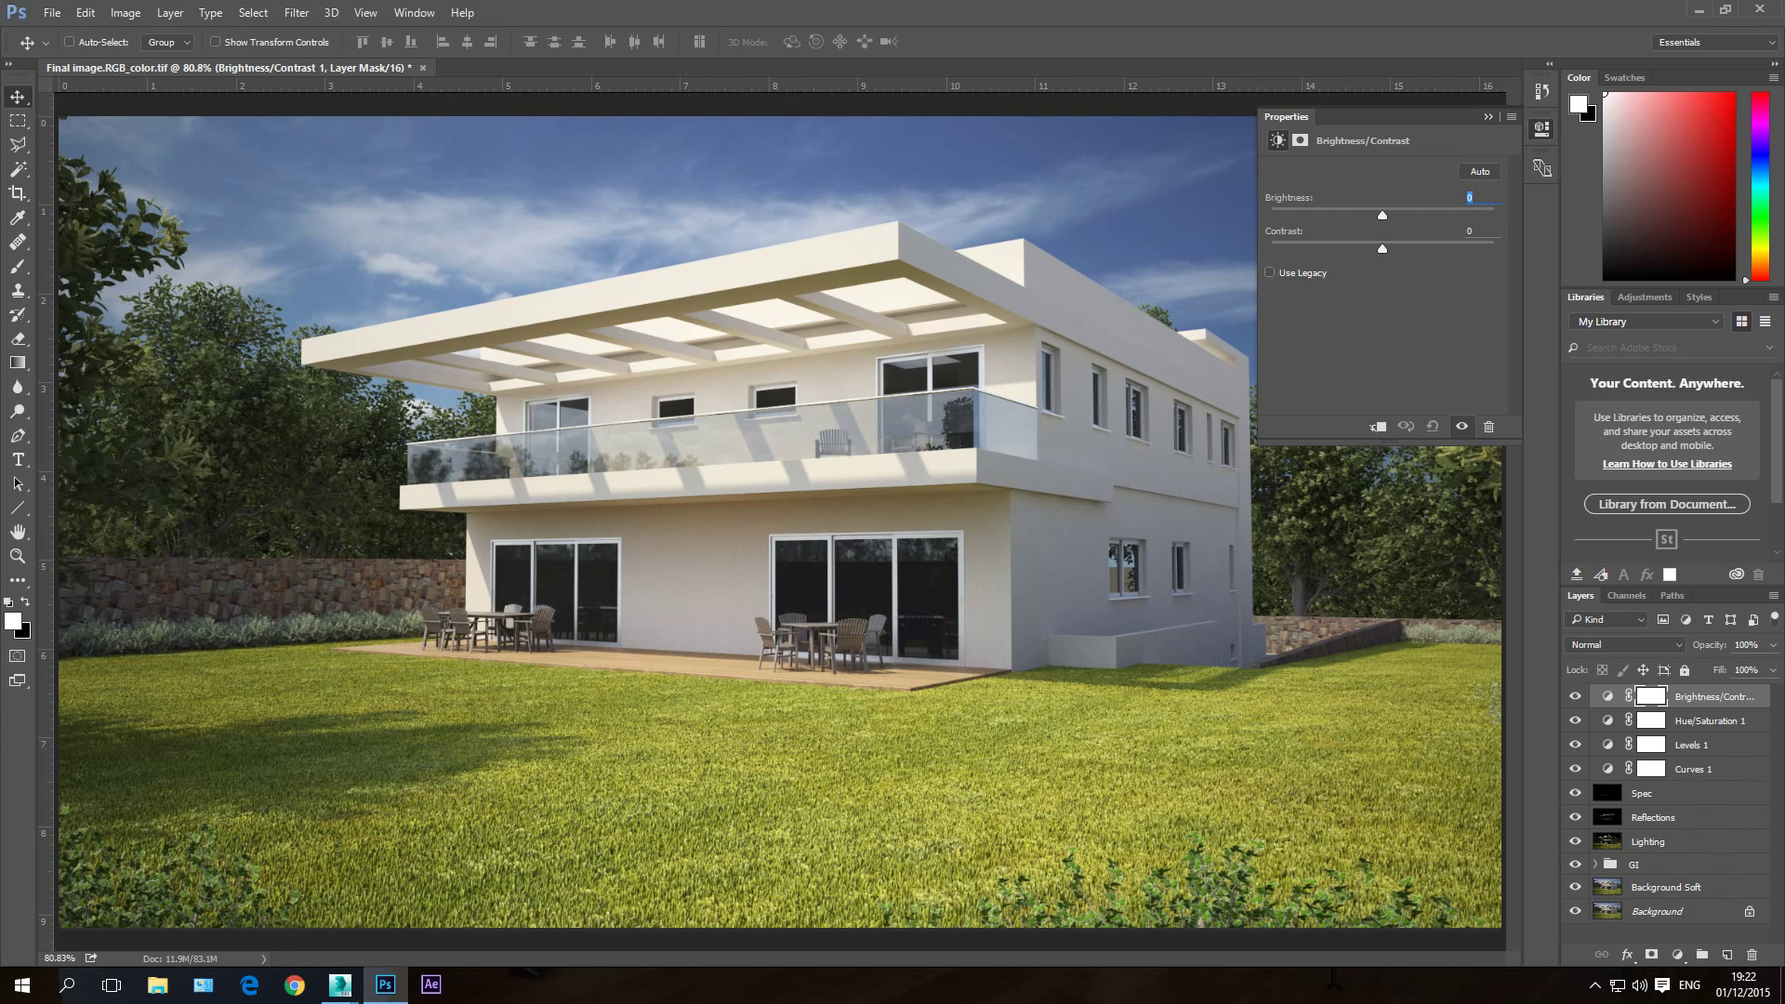
type("10")
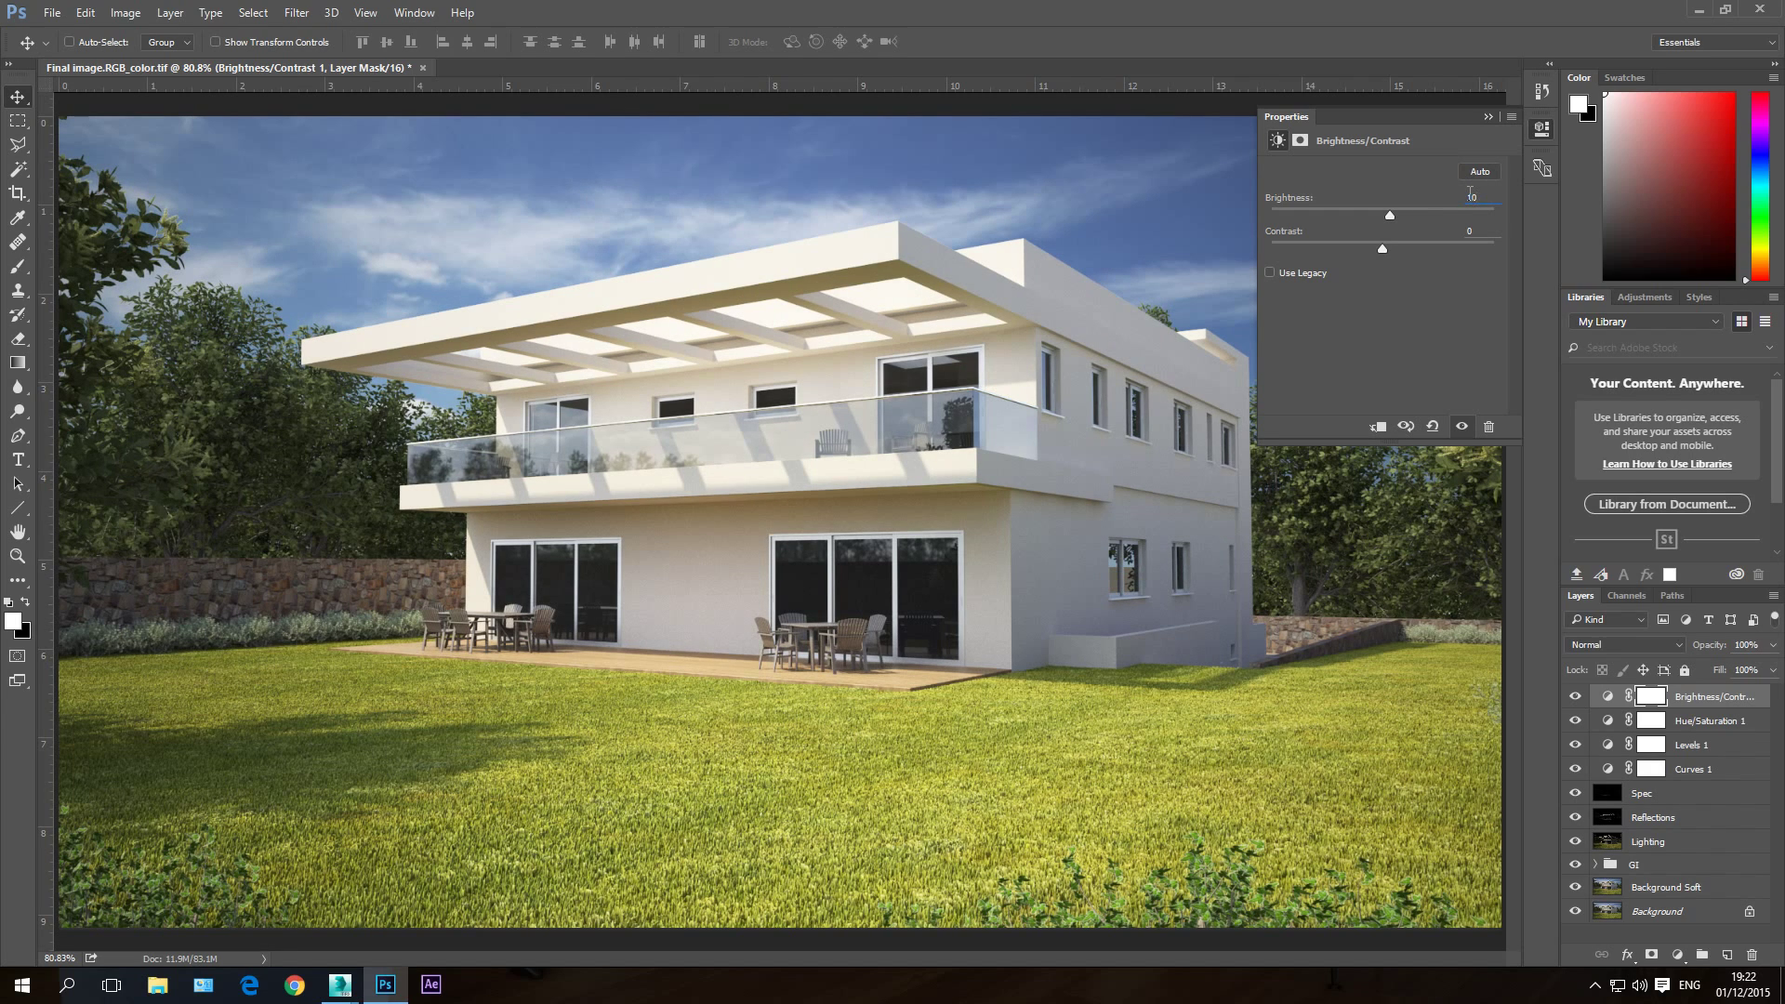
type("15")
type("1")
Step: Compare the original Final image.RGB_color.tif snapshot with the latest edited state in the document history, ending on the latest state
left_click(1543, 90)
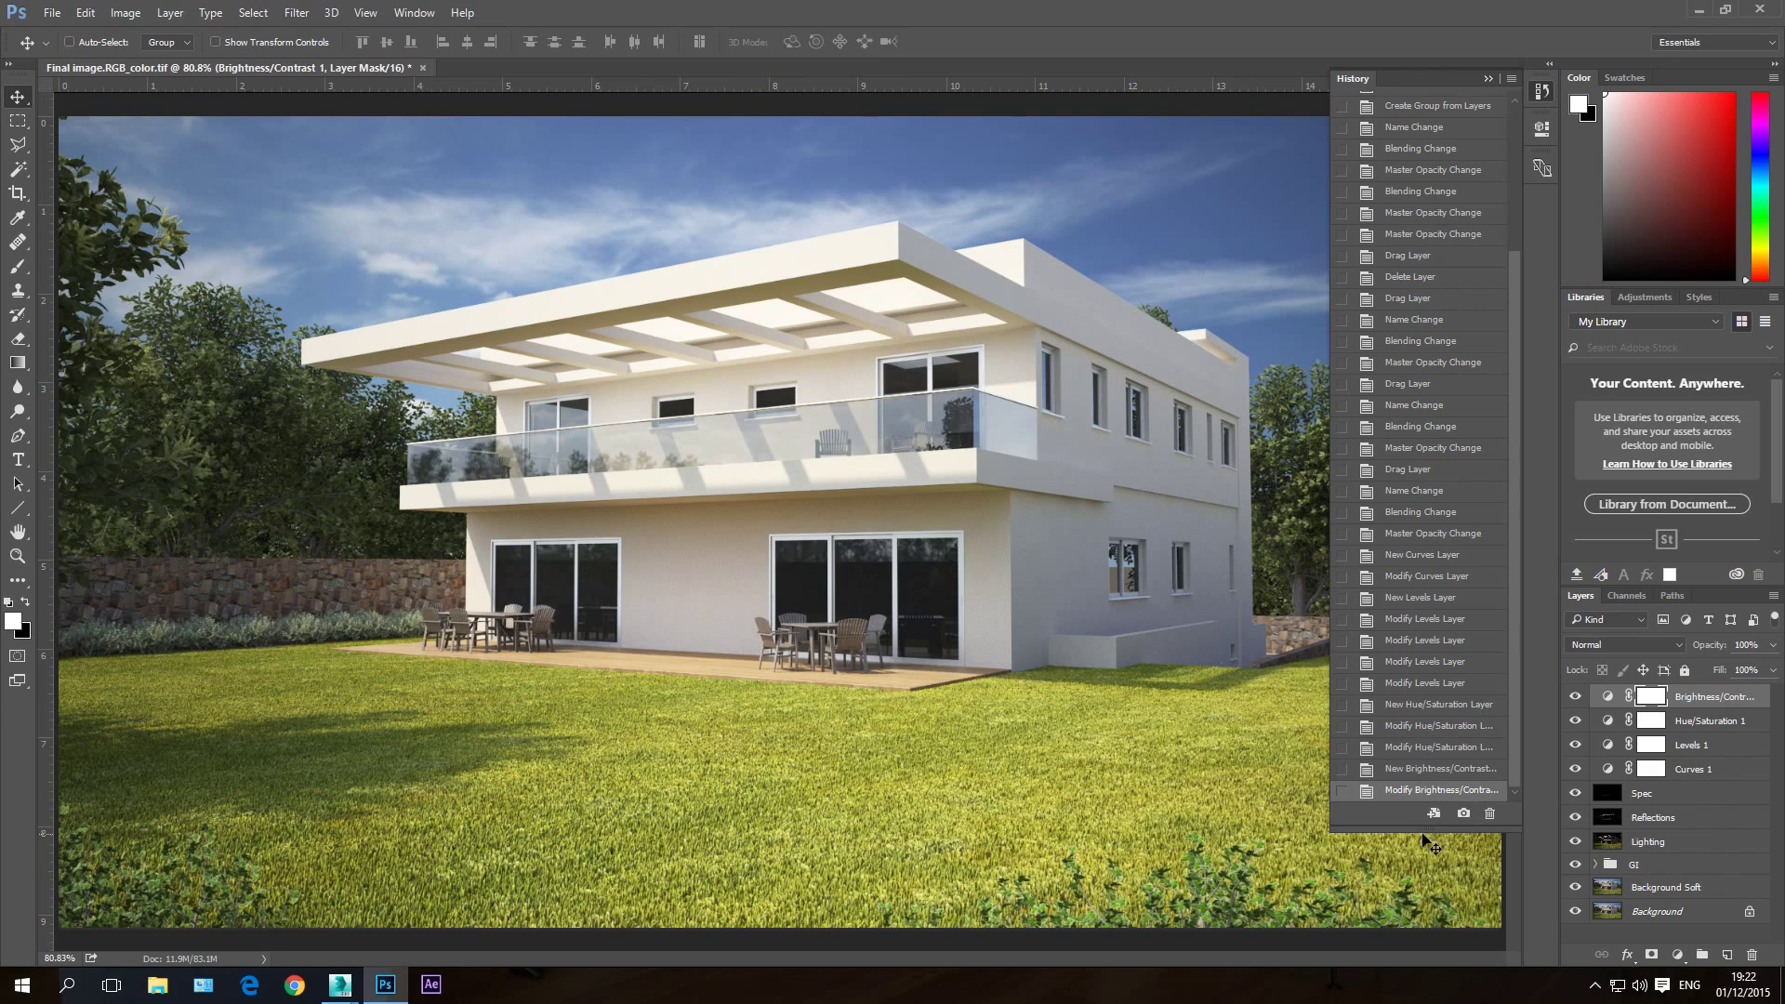
left_click_drag(1426, 828, 1417, 971)
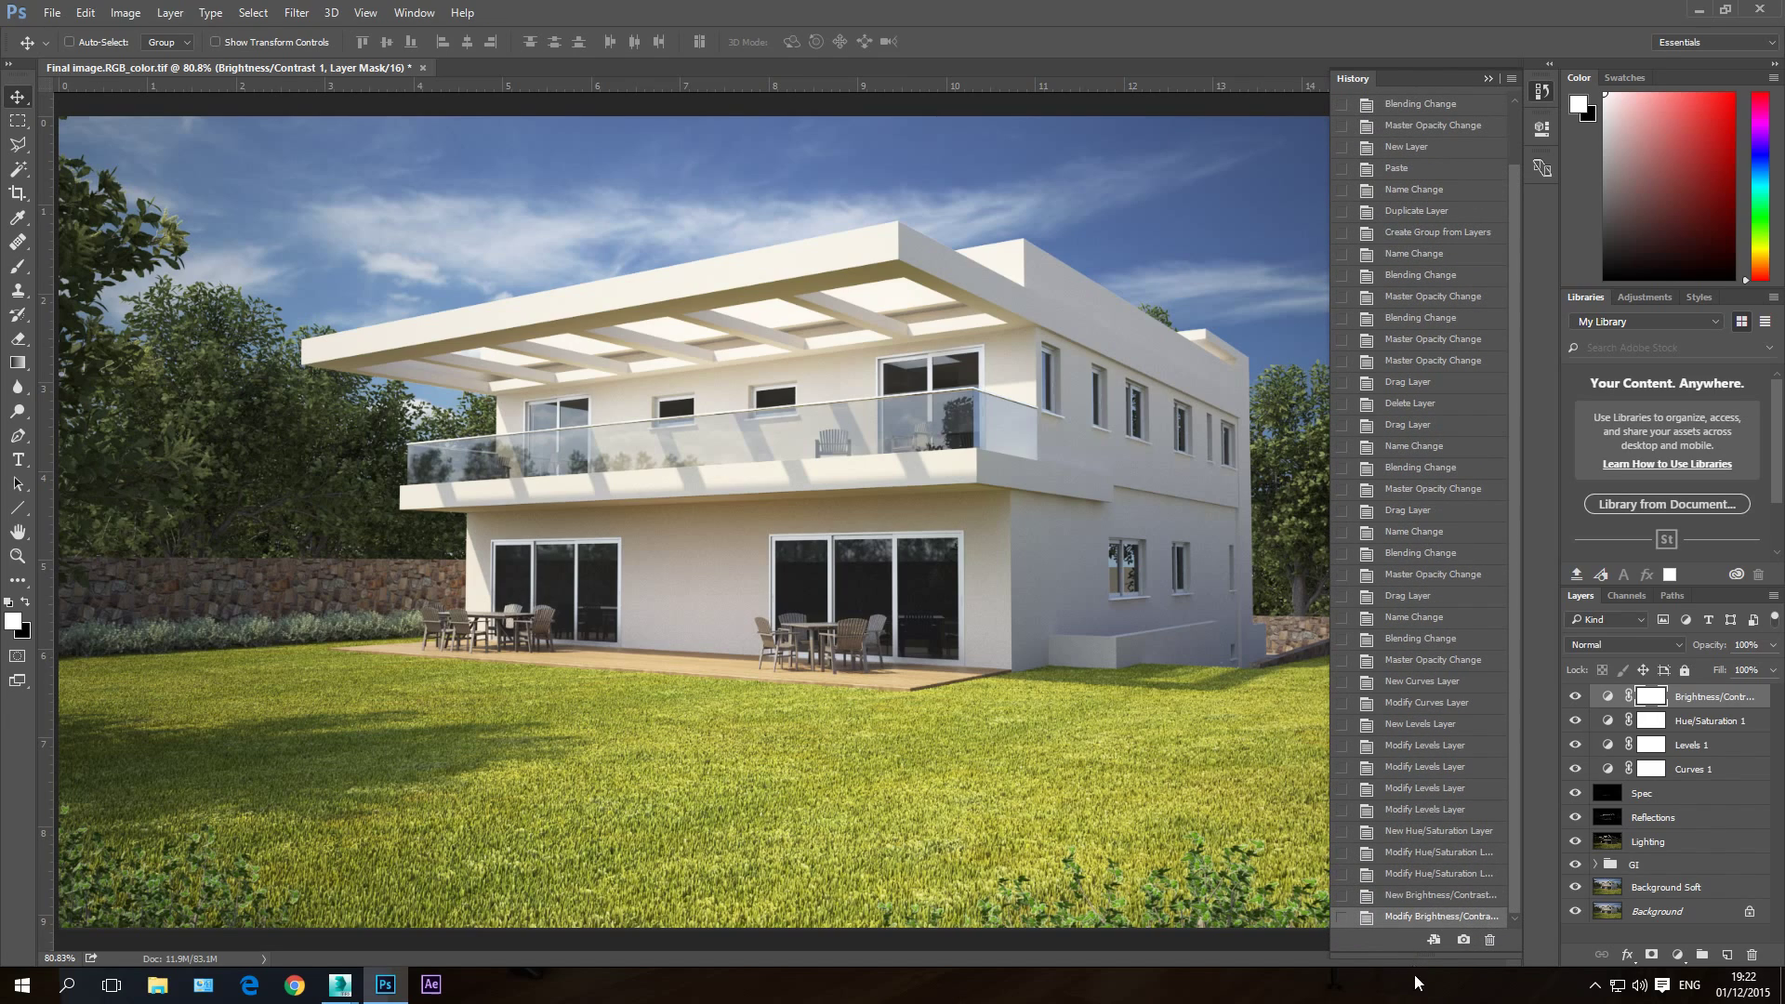
left_click_drag(1515, 848, 1509, 767)
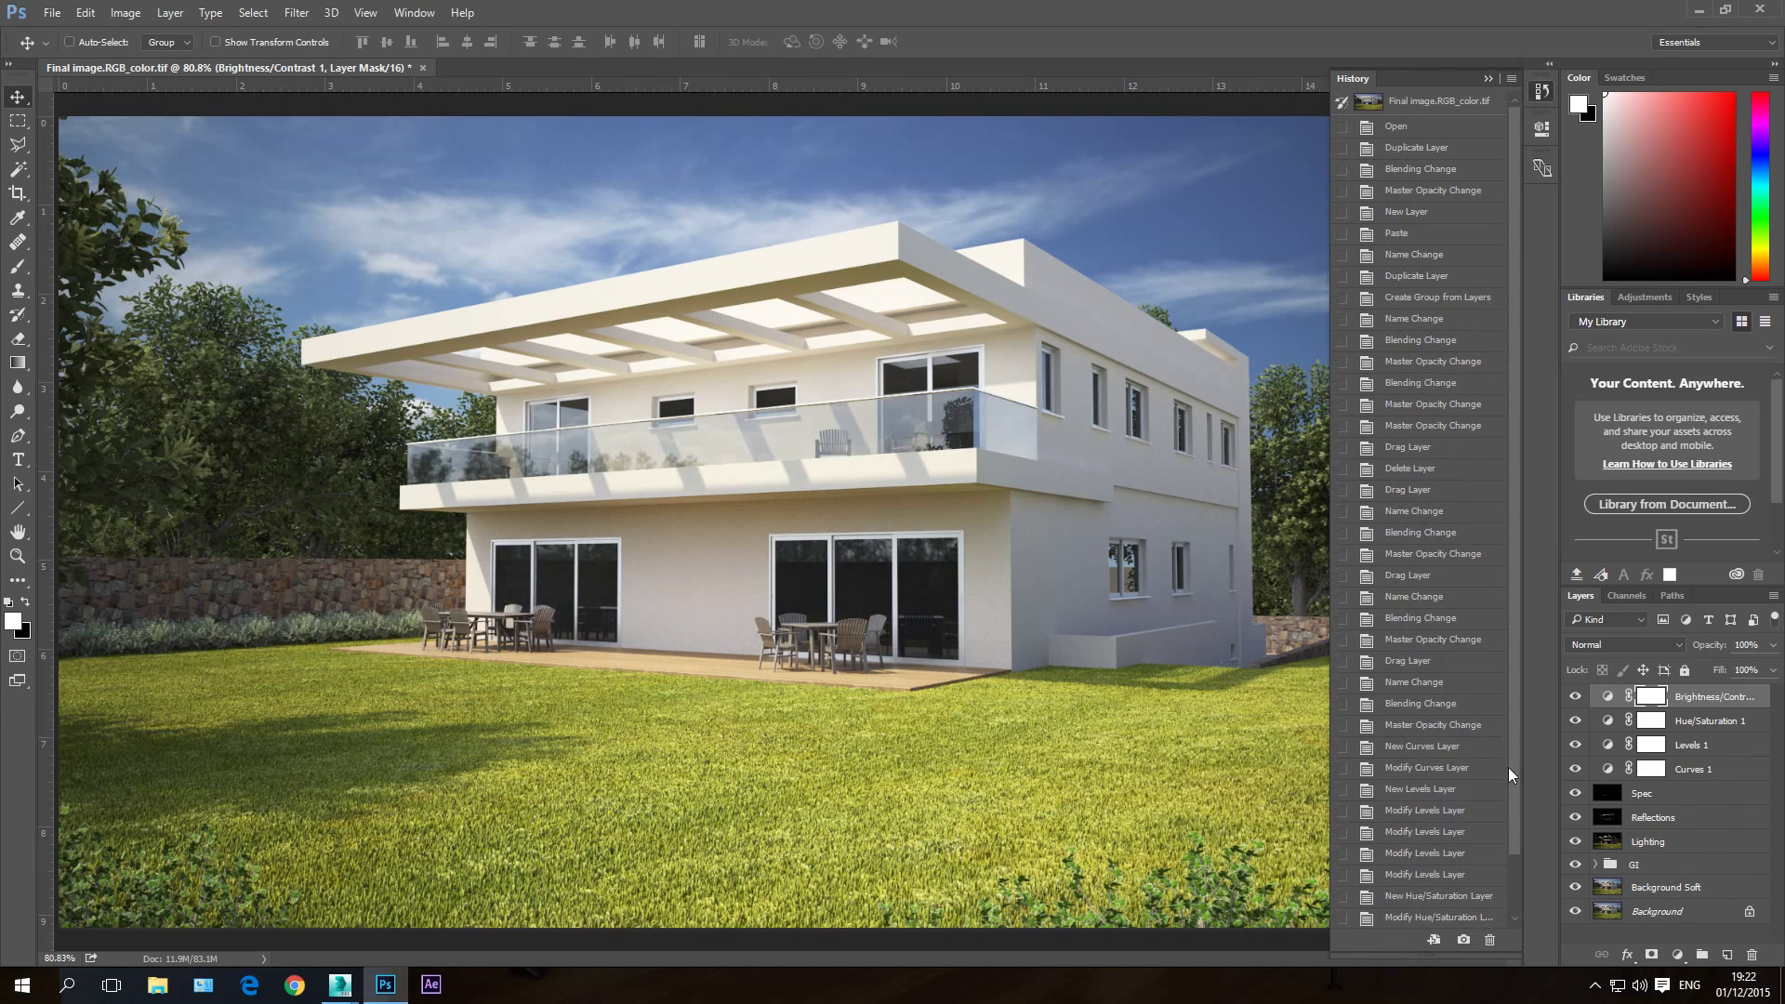
left_click(1410, 103)
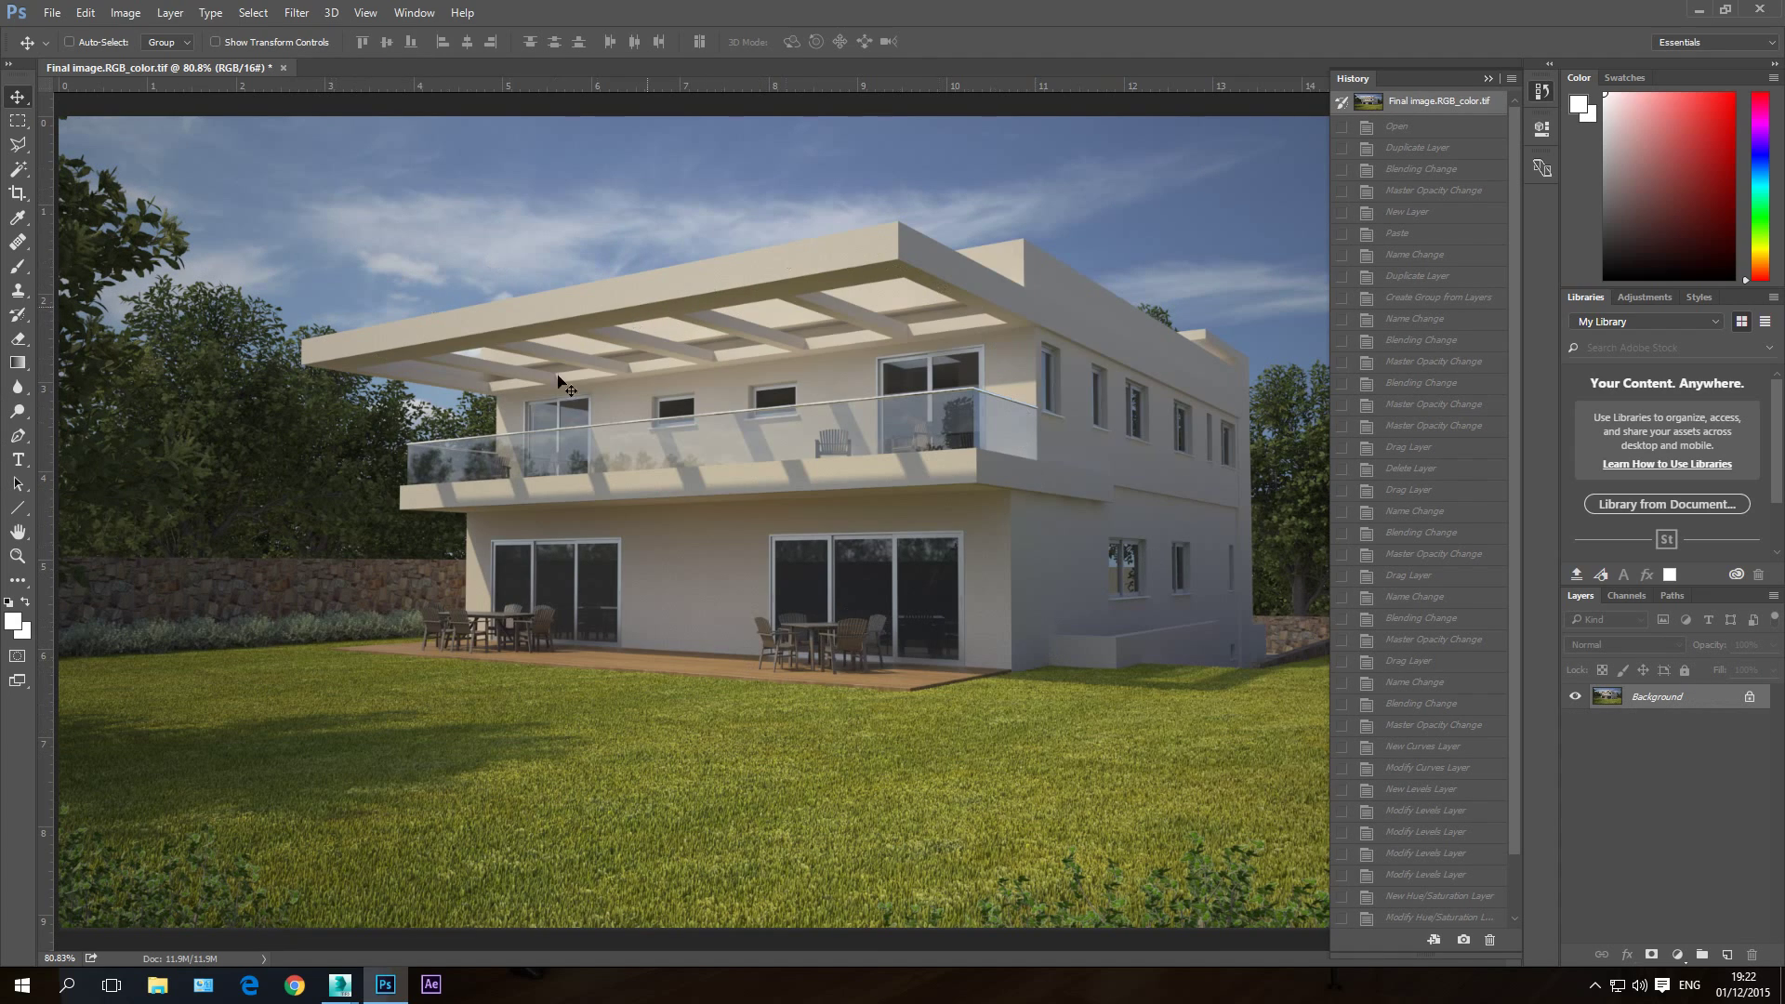
scroll(1518, 181, "down", 3)
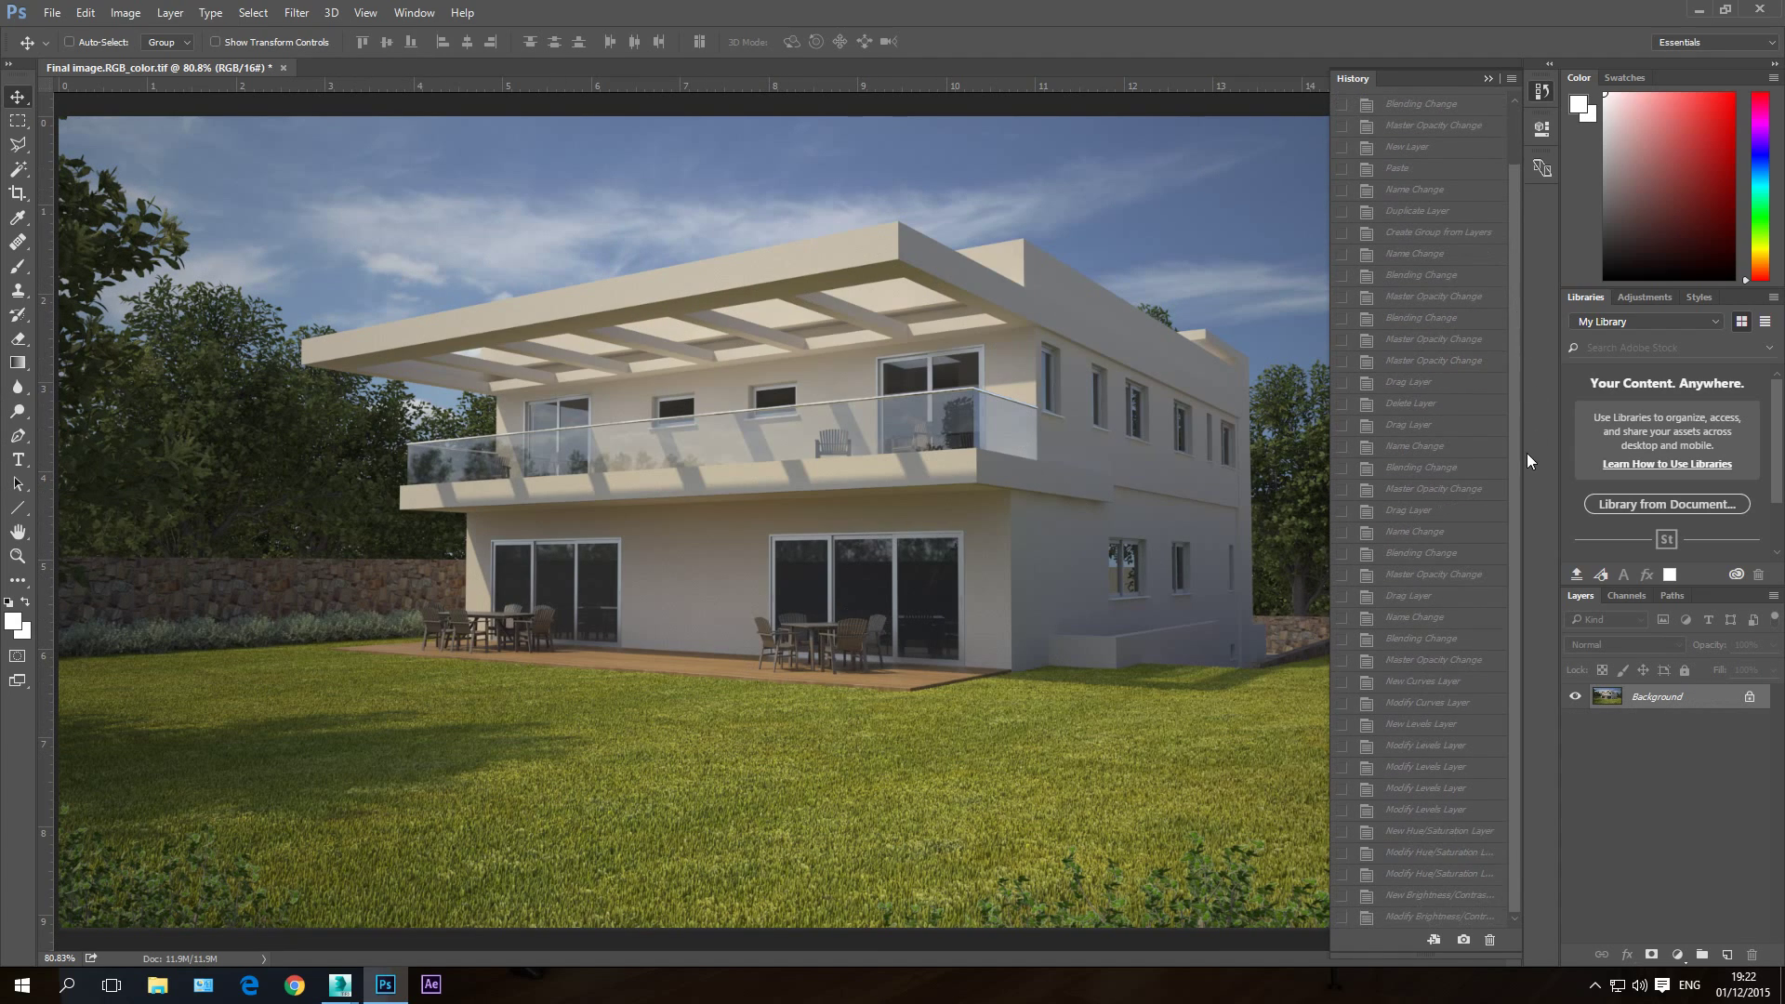
left_click(1421, 919)
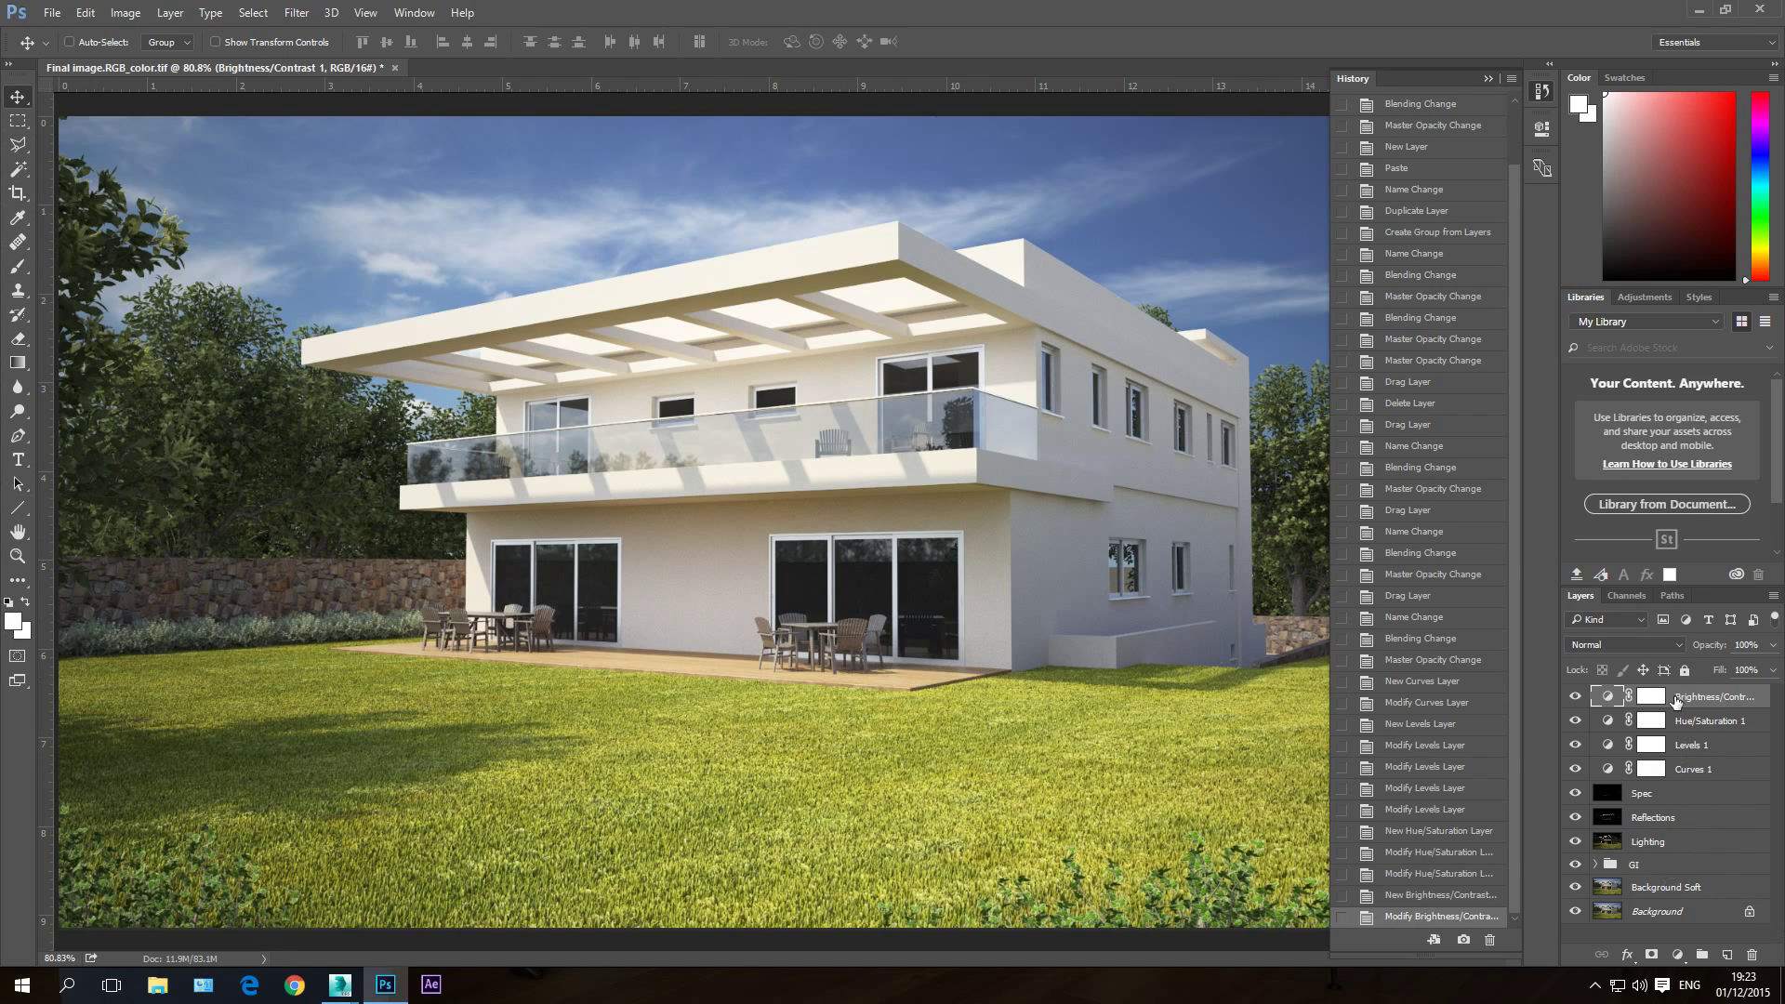
Step: Review the blending modes and opacities of the Spec, Background Soft and Lighting layers and the Brightness/Contrast layer's settings
left_click(1648, 797)
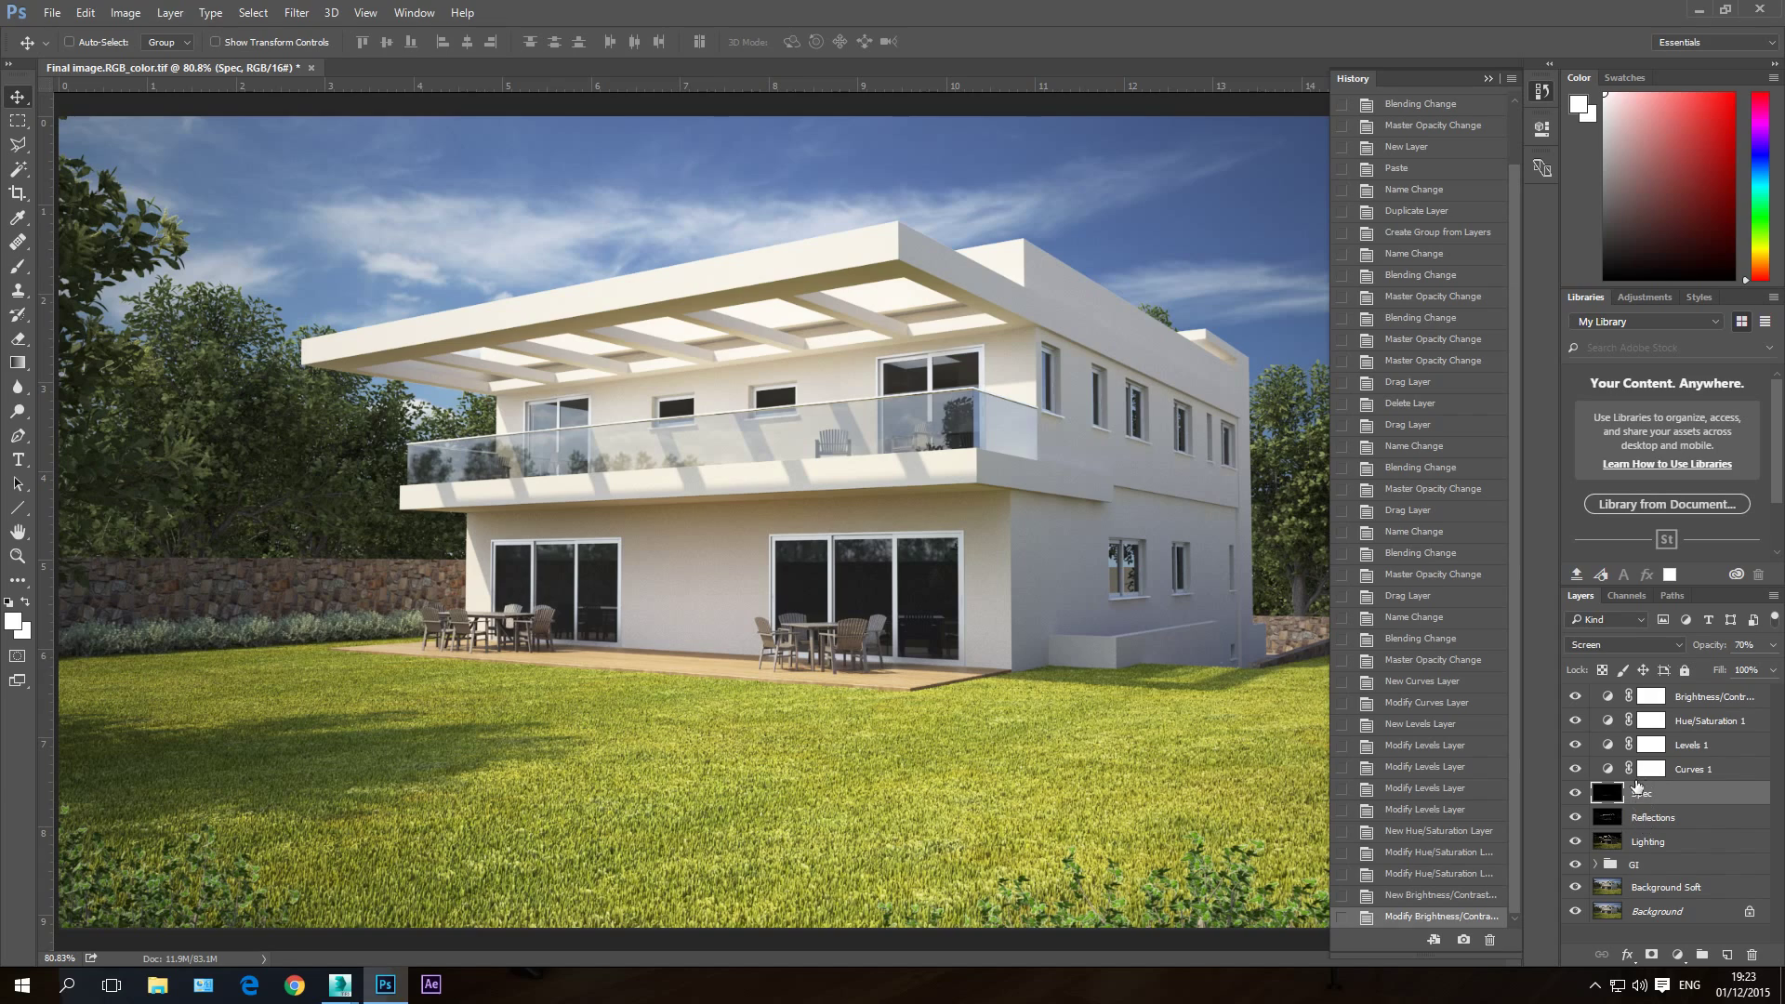
left_click(1651, 889)
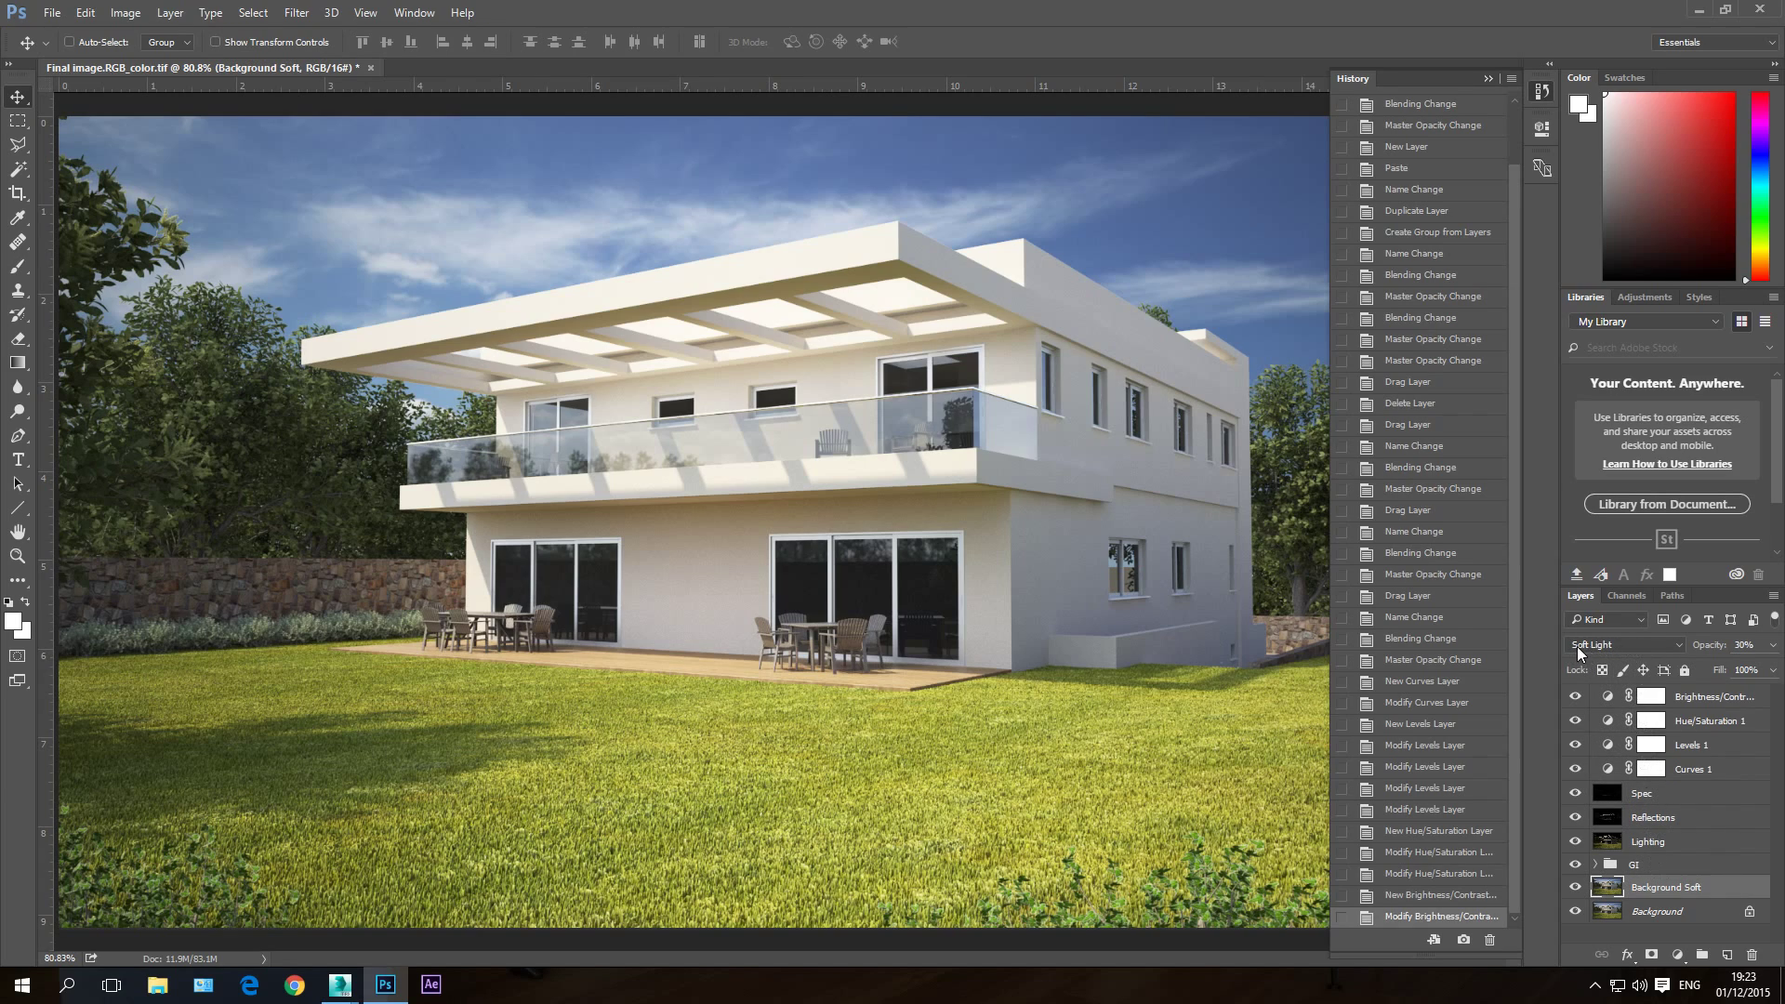
left_click(1655, 841)
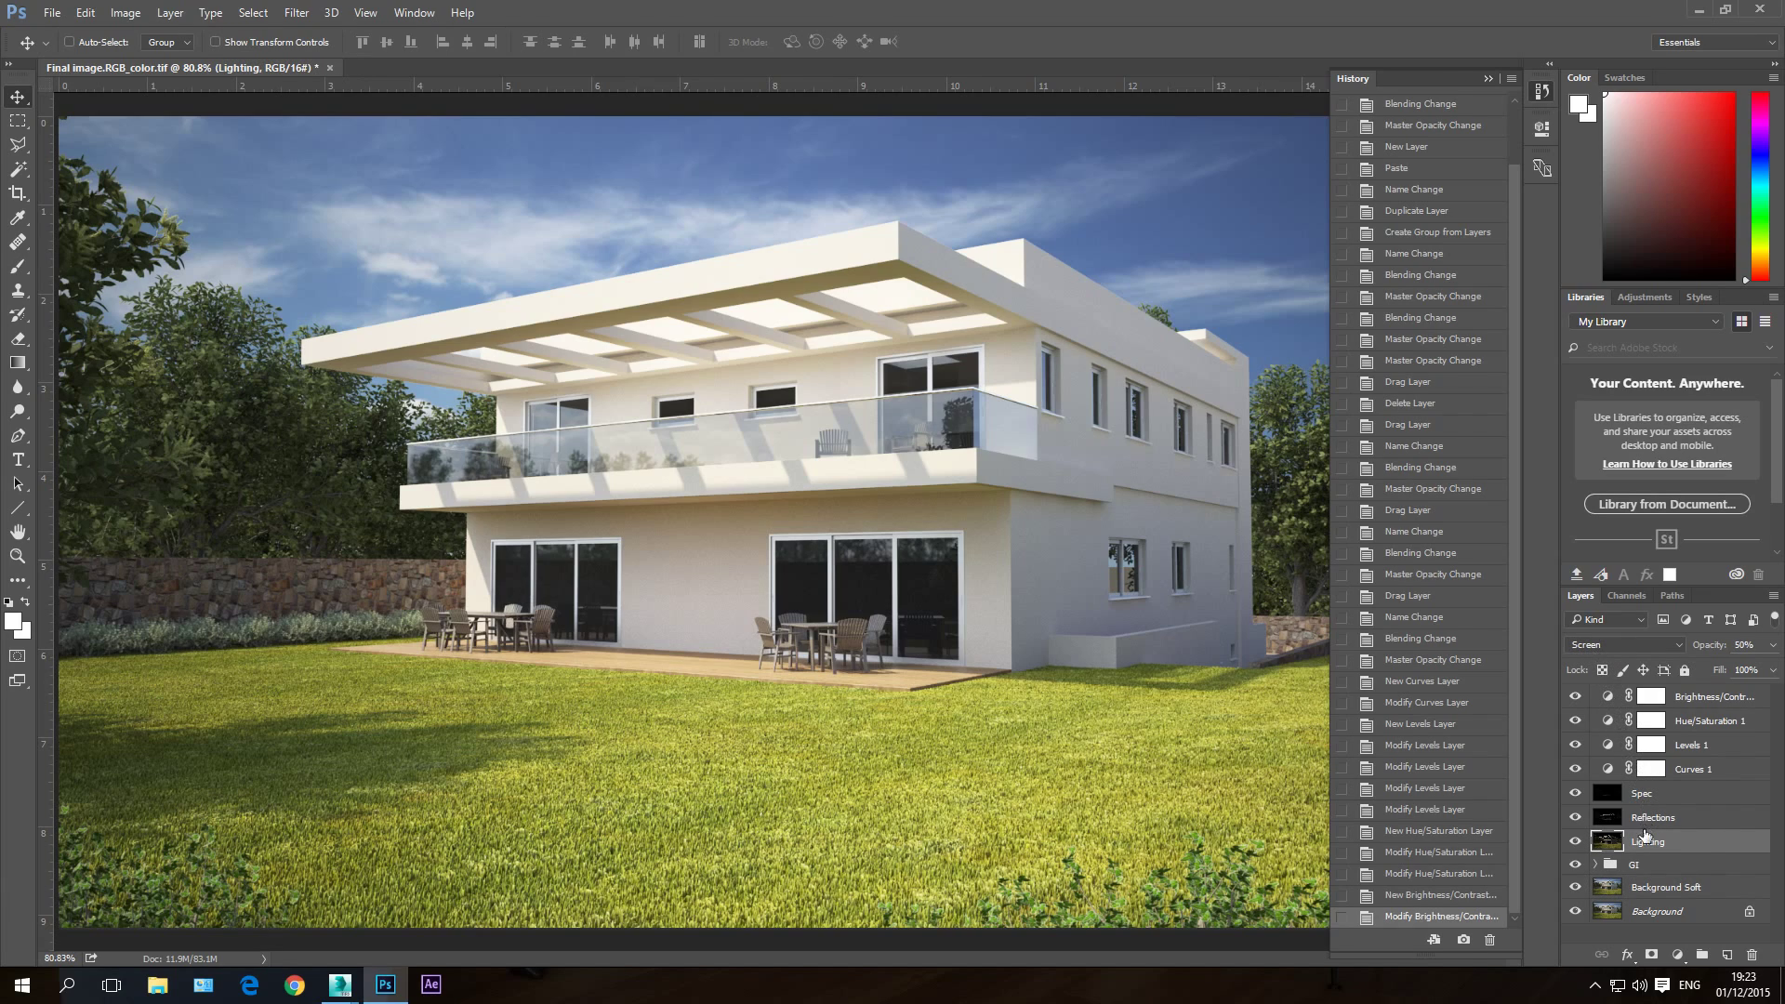
left_click(1694, 698)
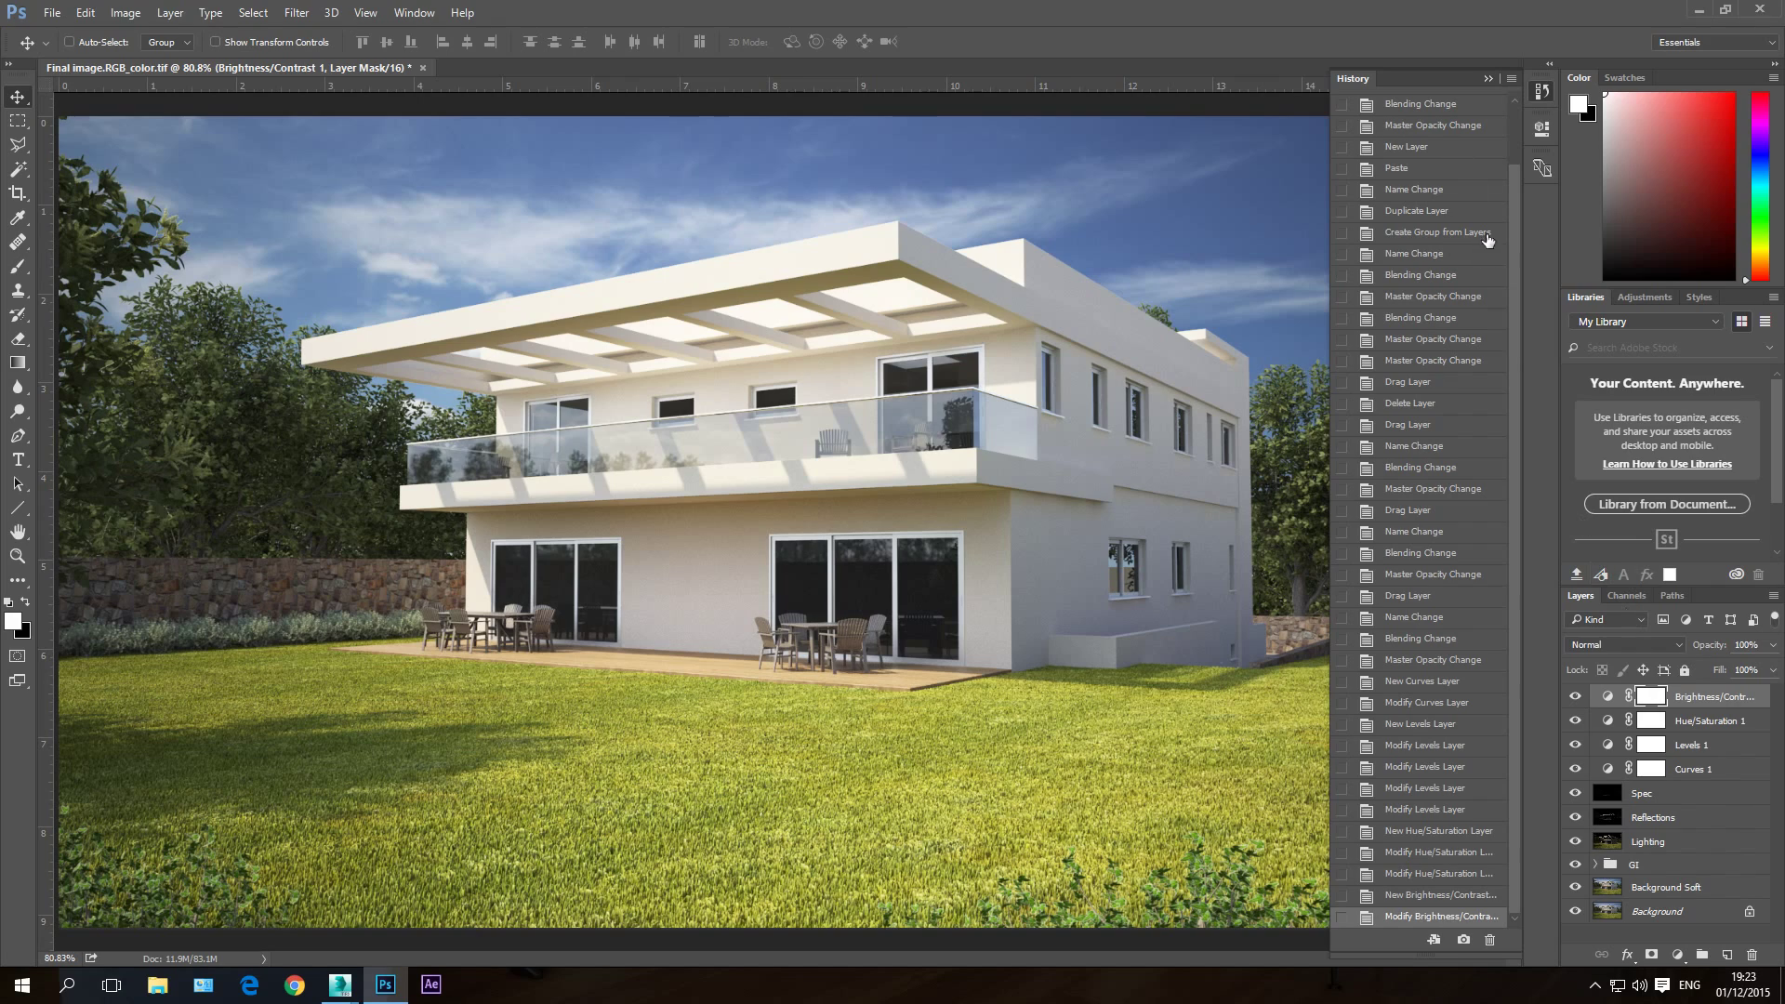
left_click(1541, 130)
left_click(1543, 92)
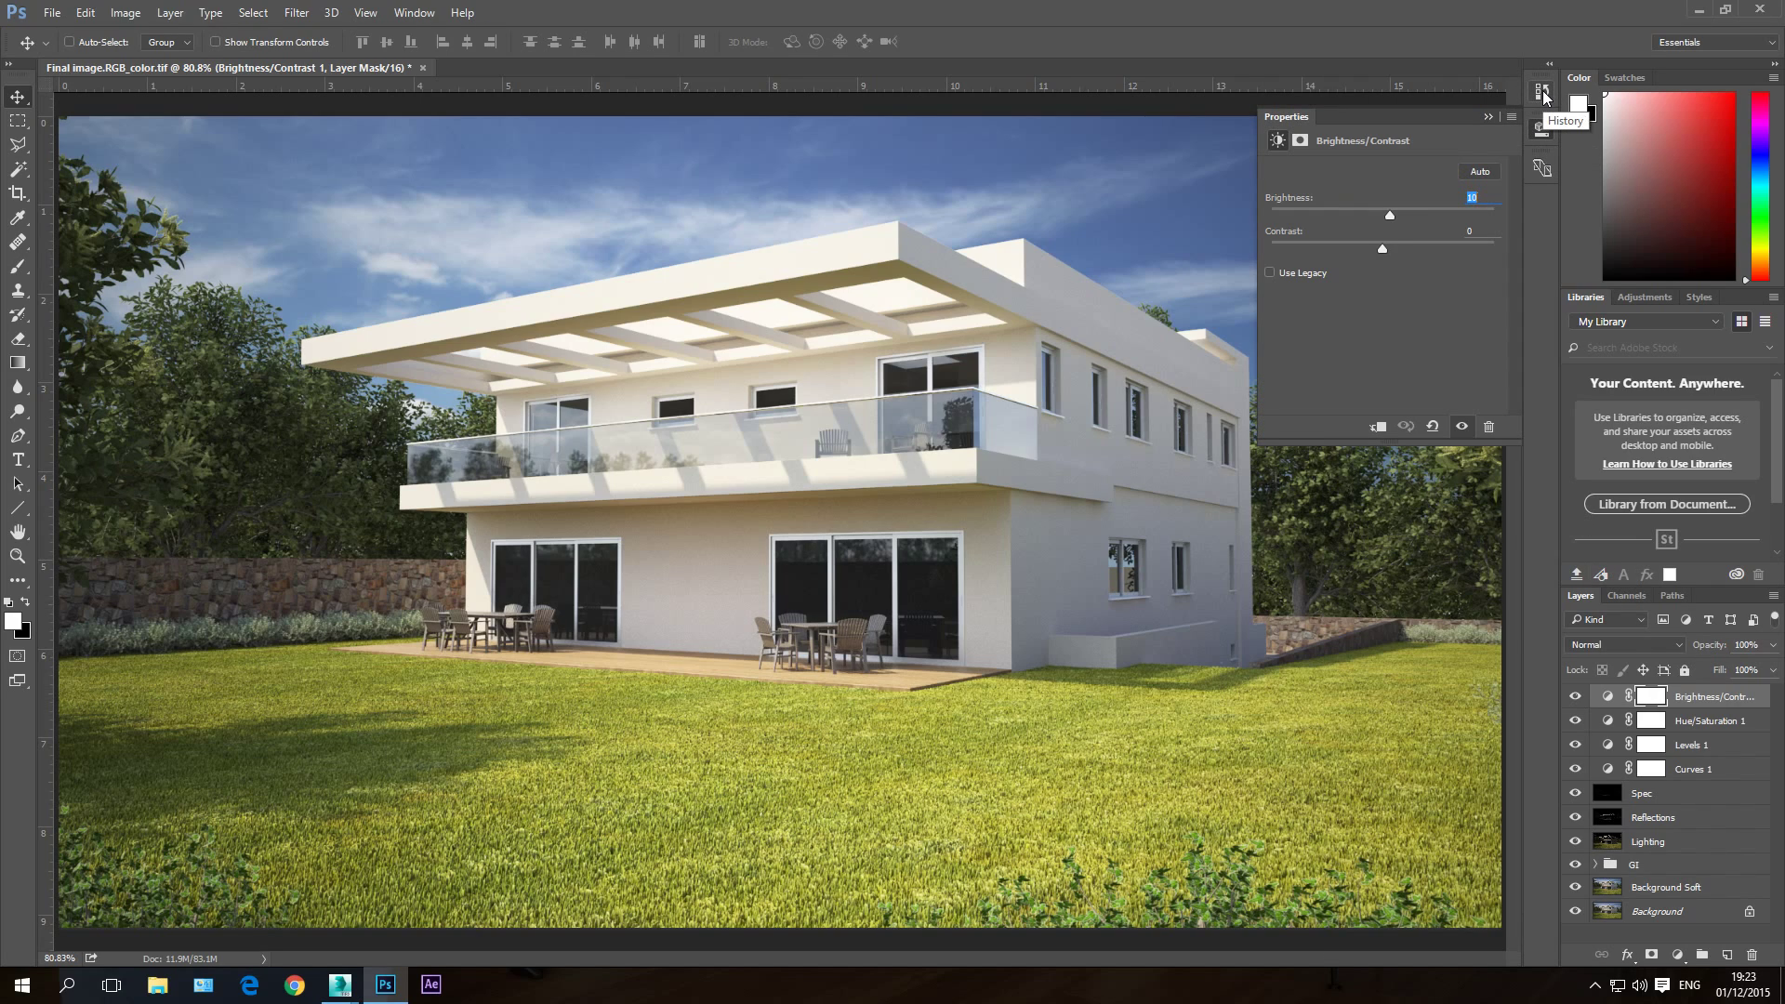
left_click(1544, 93)
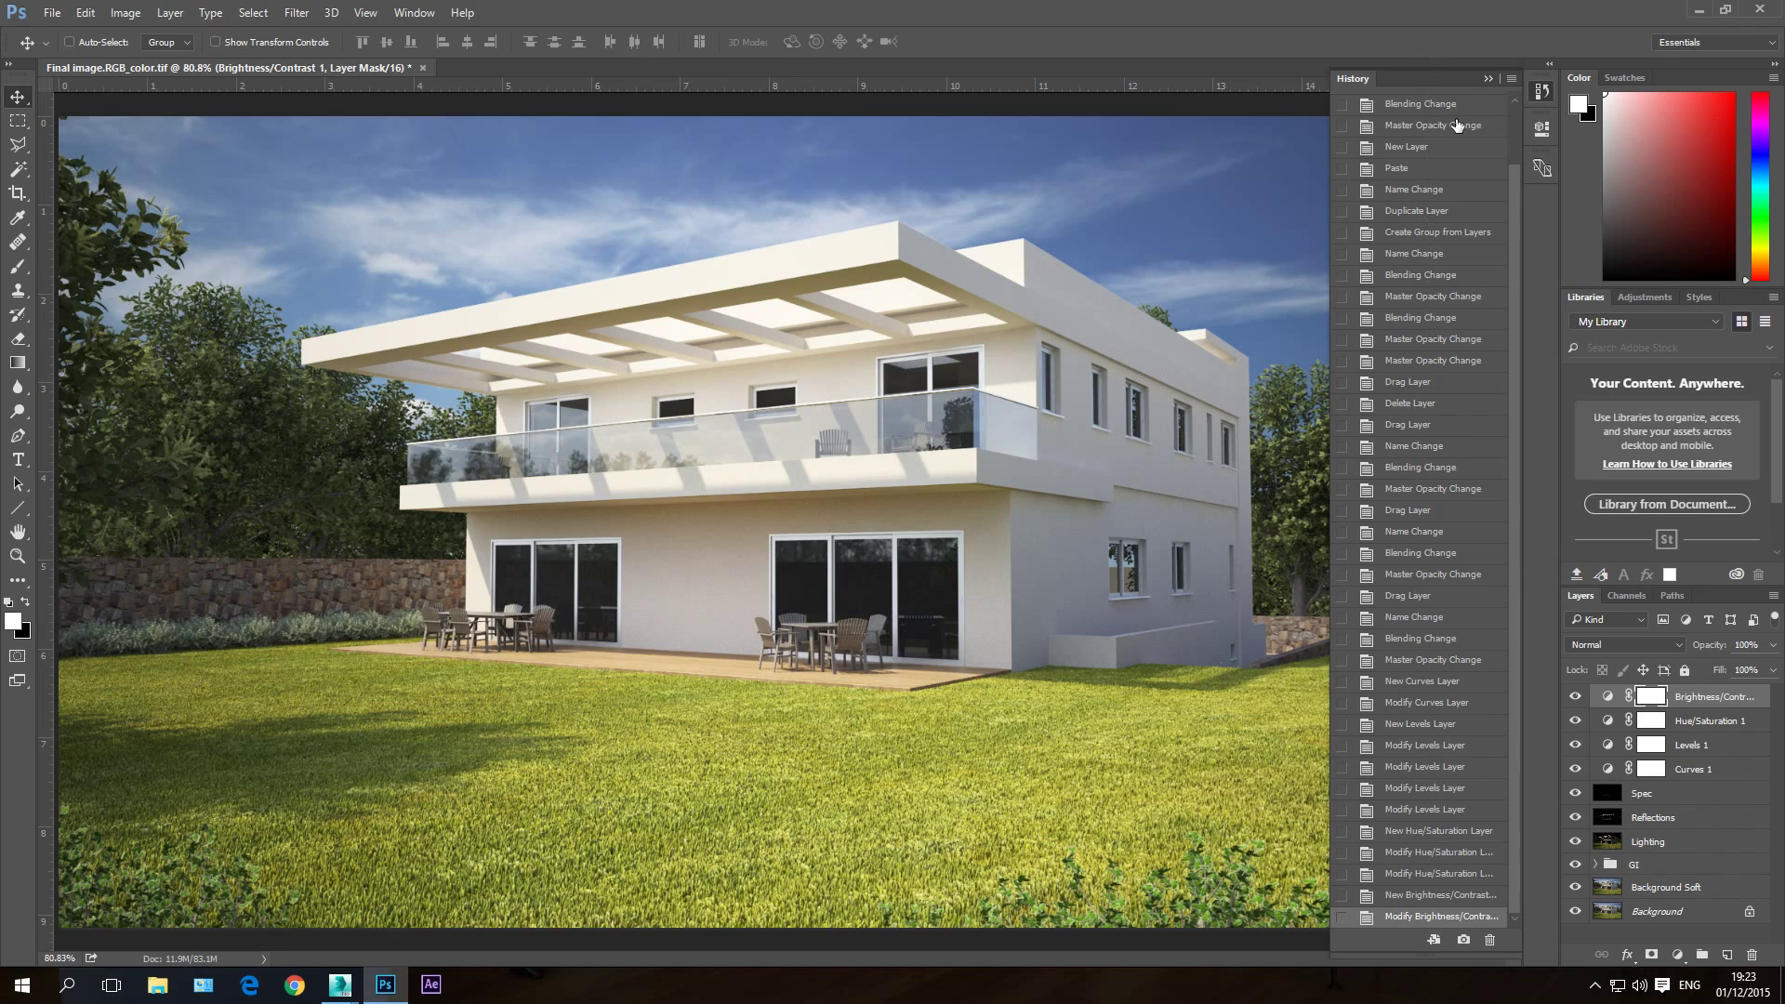
left_click(1544, 133)
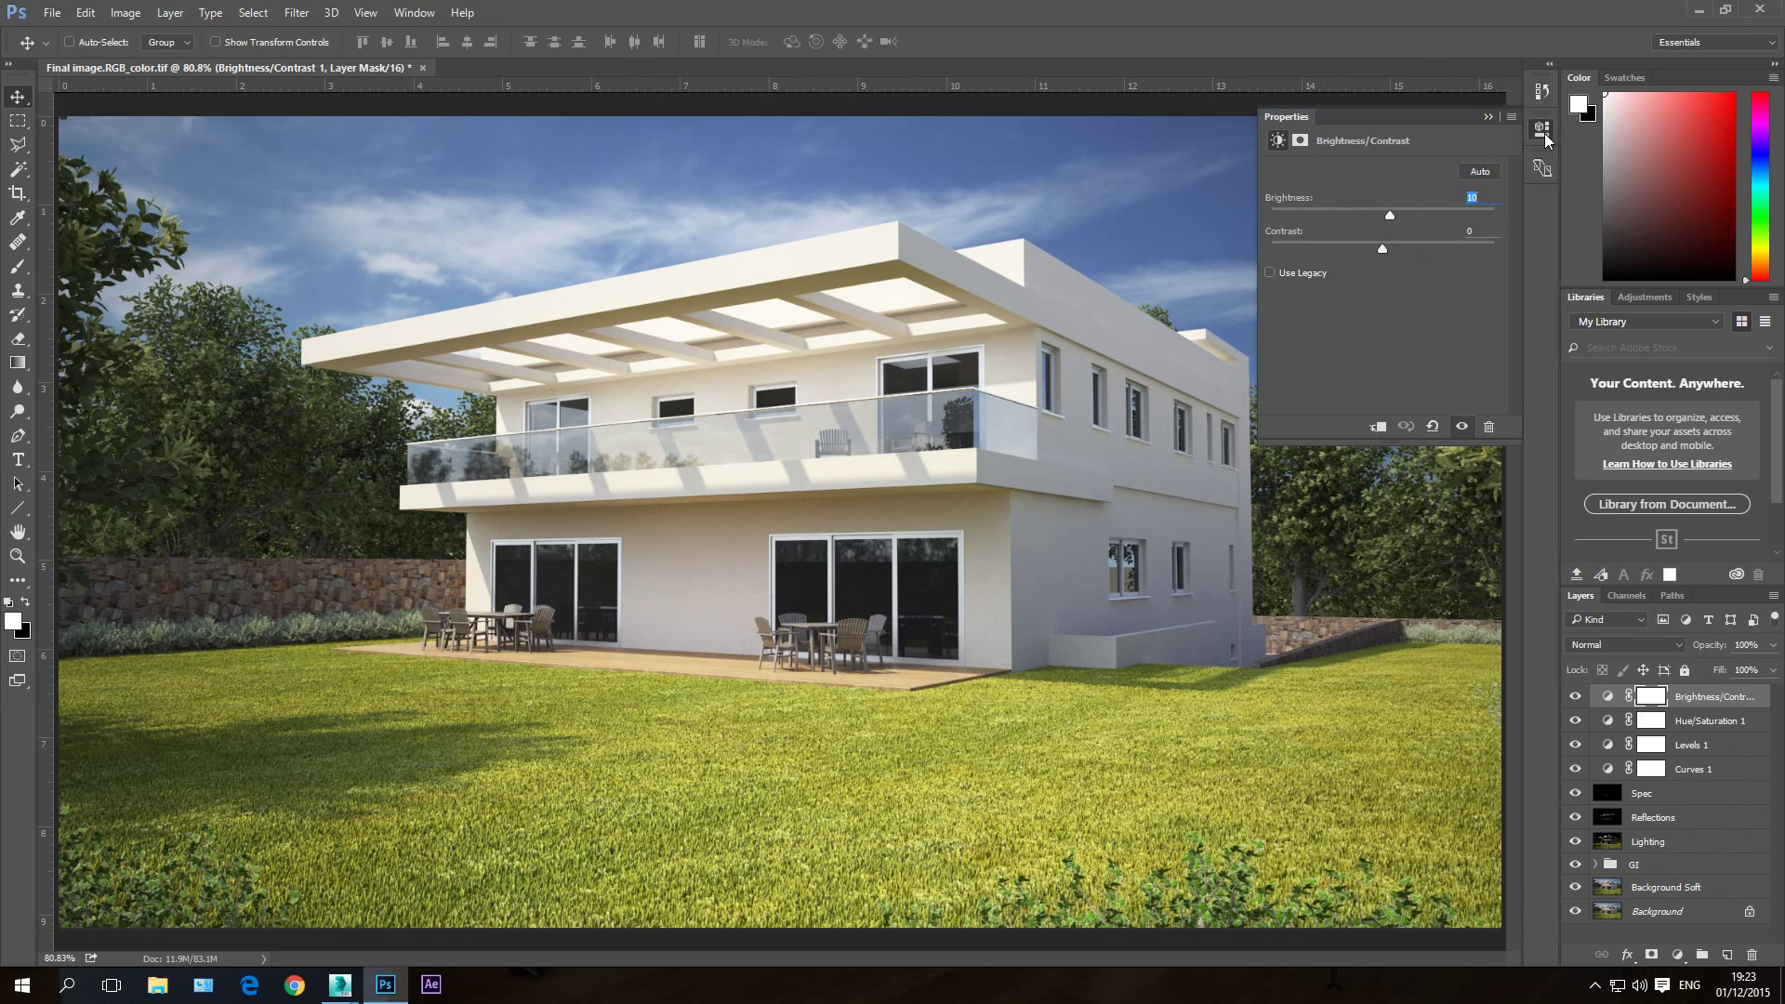
Step: Look through the Hue/Saturation and Curves layers, and set the Levels layer's shadow input to 5 and highlight input to 245
left_click(1695, 727)
left_click(1691, 747)
left_click(1688, 775)
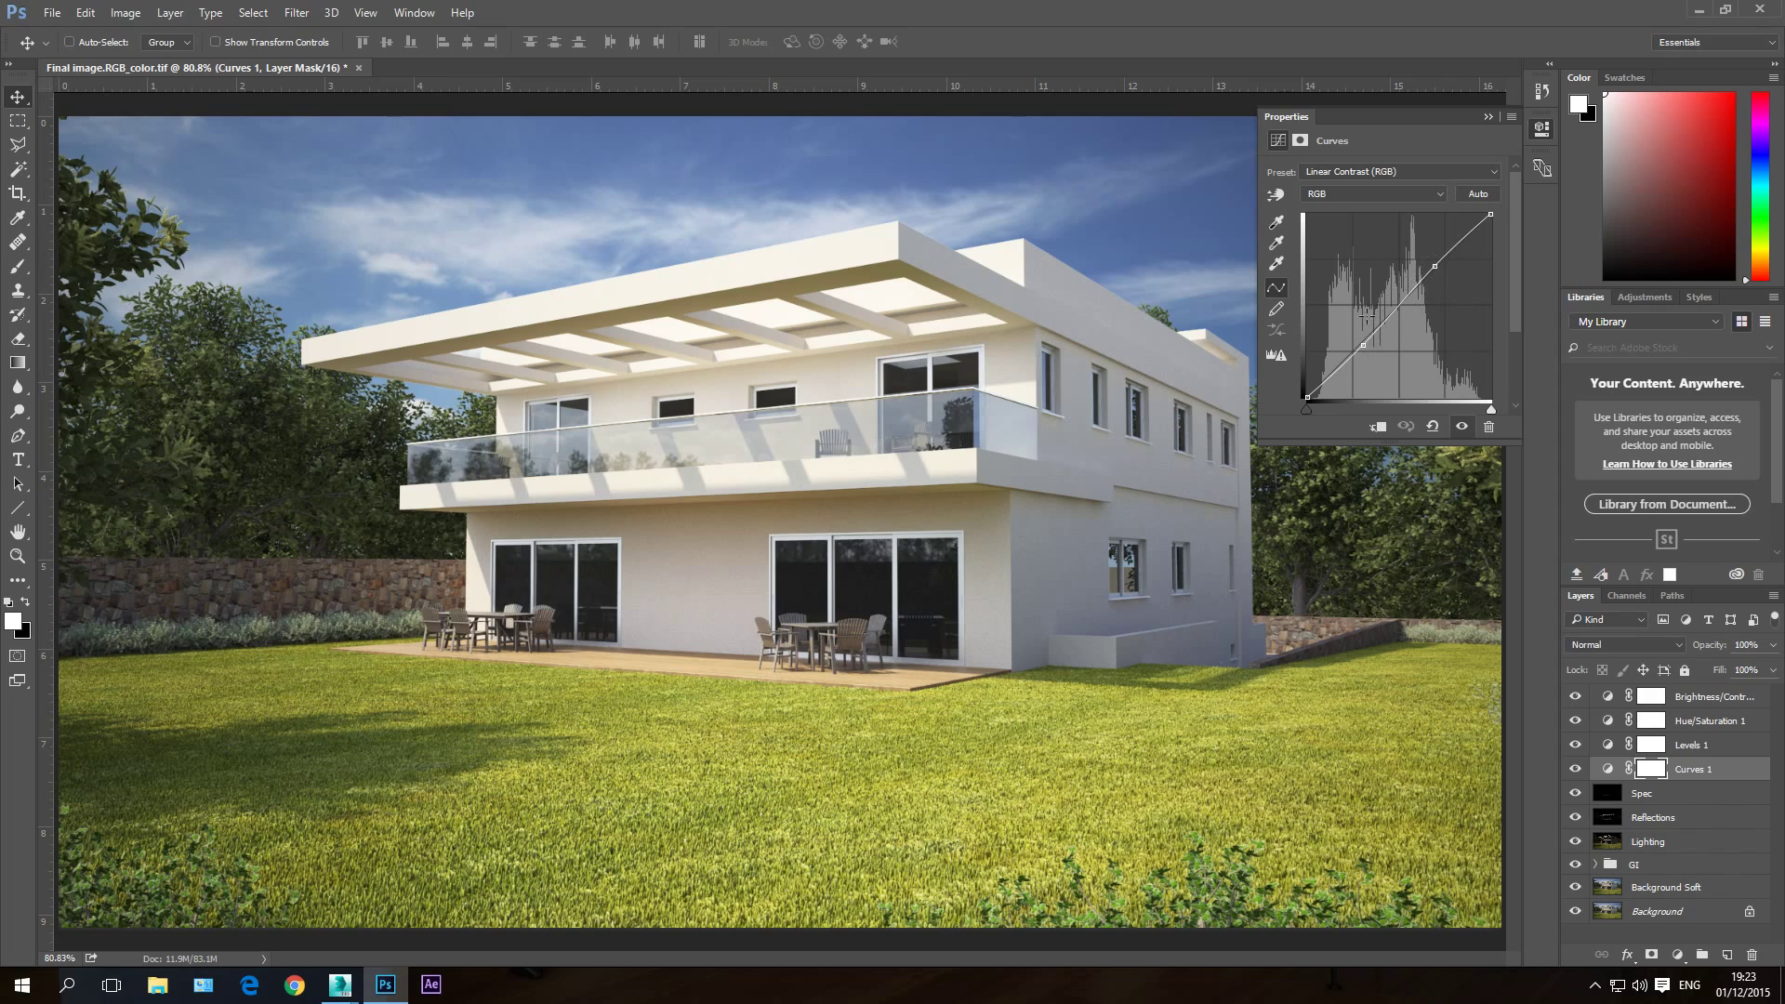
left_click(1709, 747)
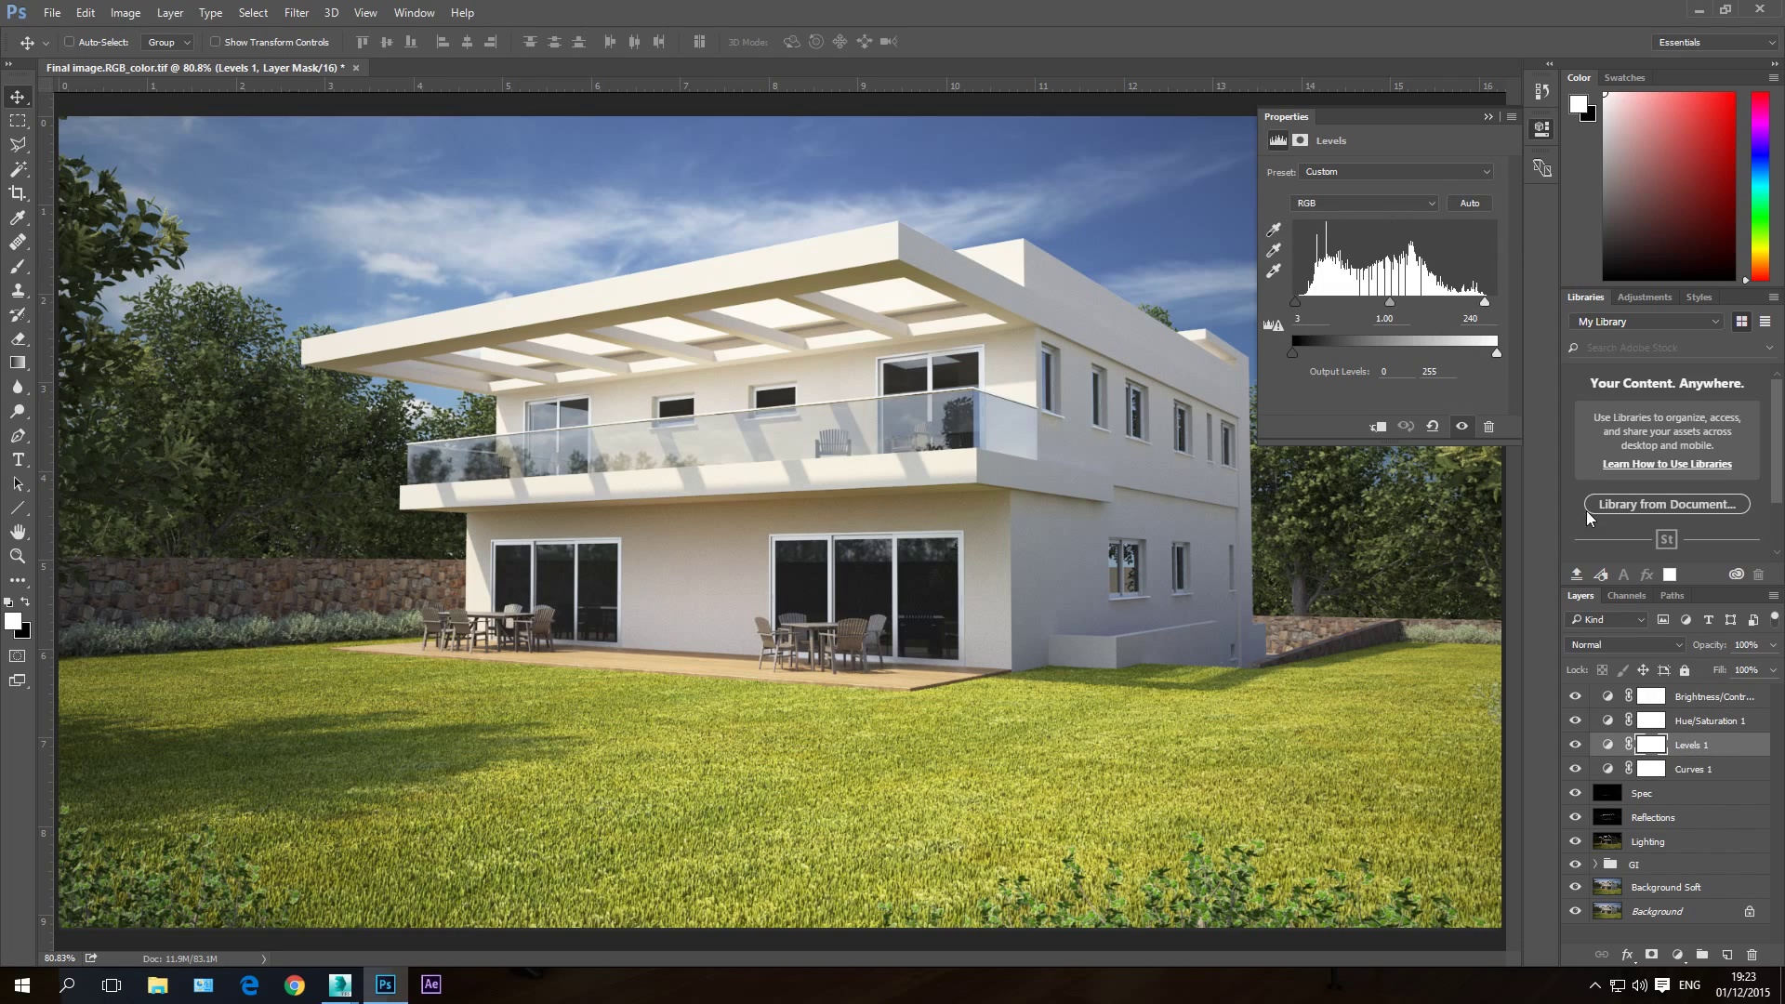
left_click(1312, 317)
type("5")
left_click(1484, 318)
type("245")
Step: Check the Hue/Saturation settings and add a Color Balance adjustment layer above the Brightness/Contrast layer
left_click(1690, 722)
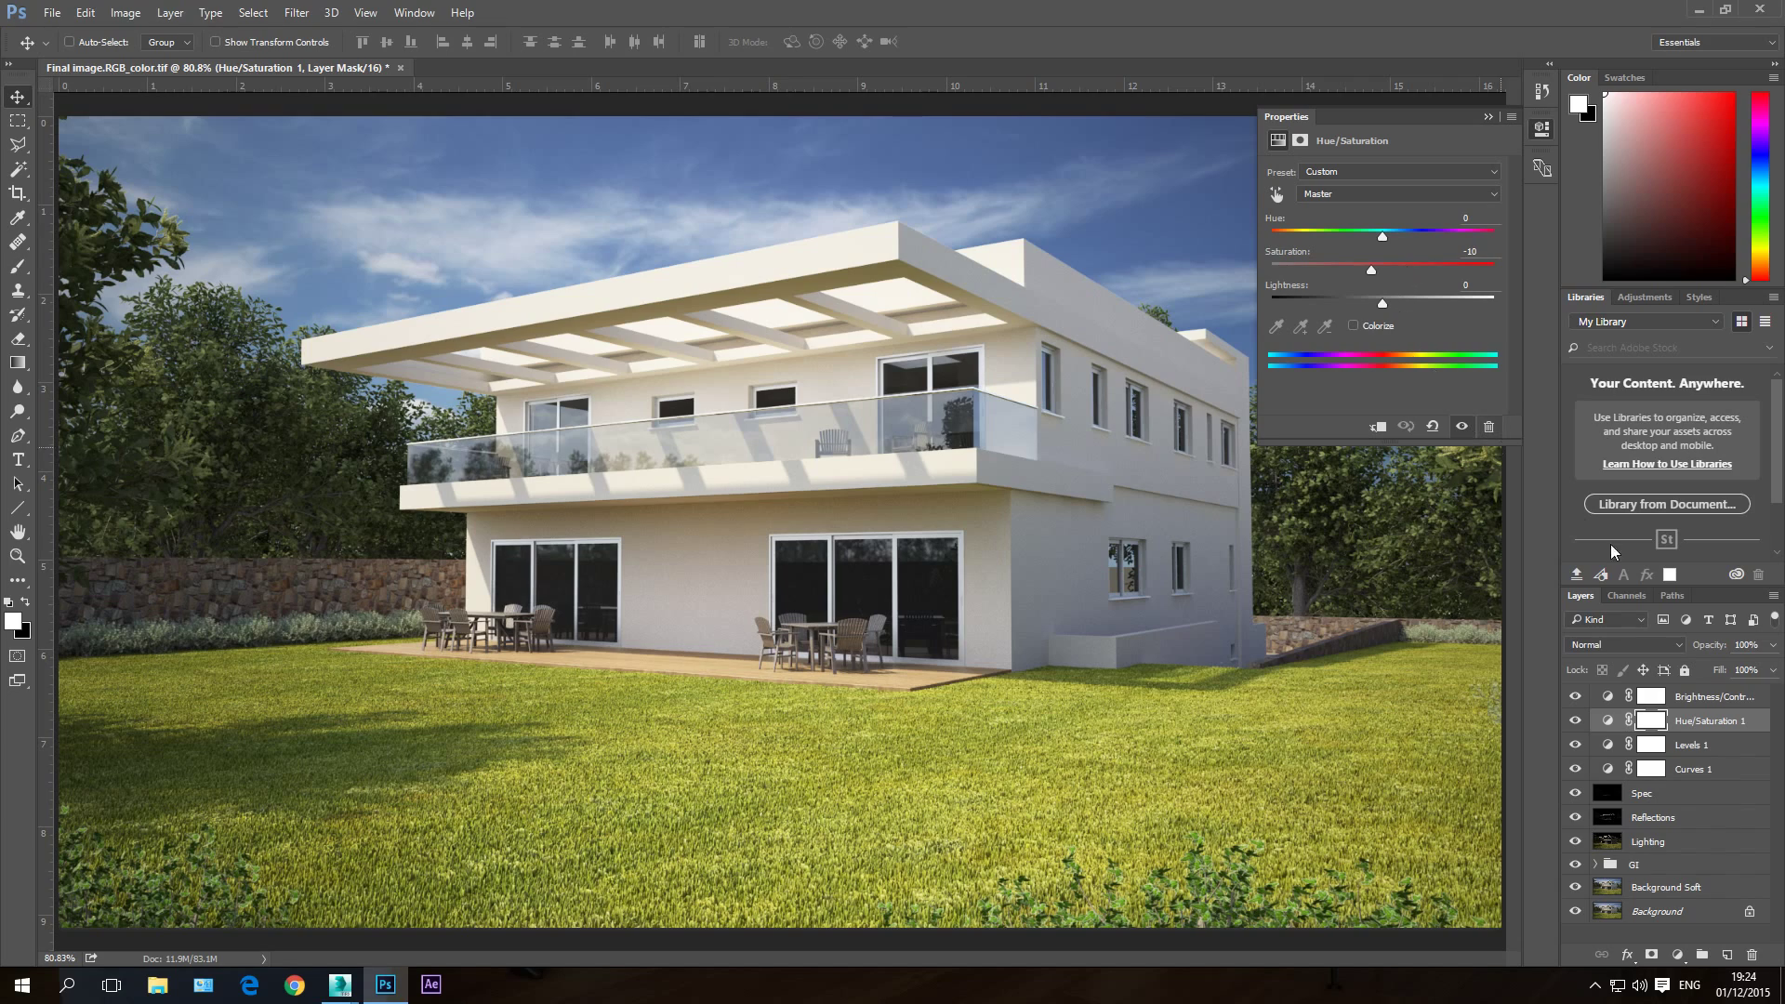
left_click(1703, 704)
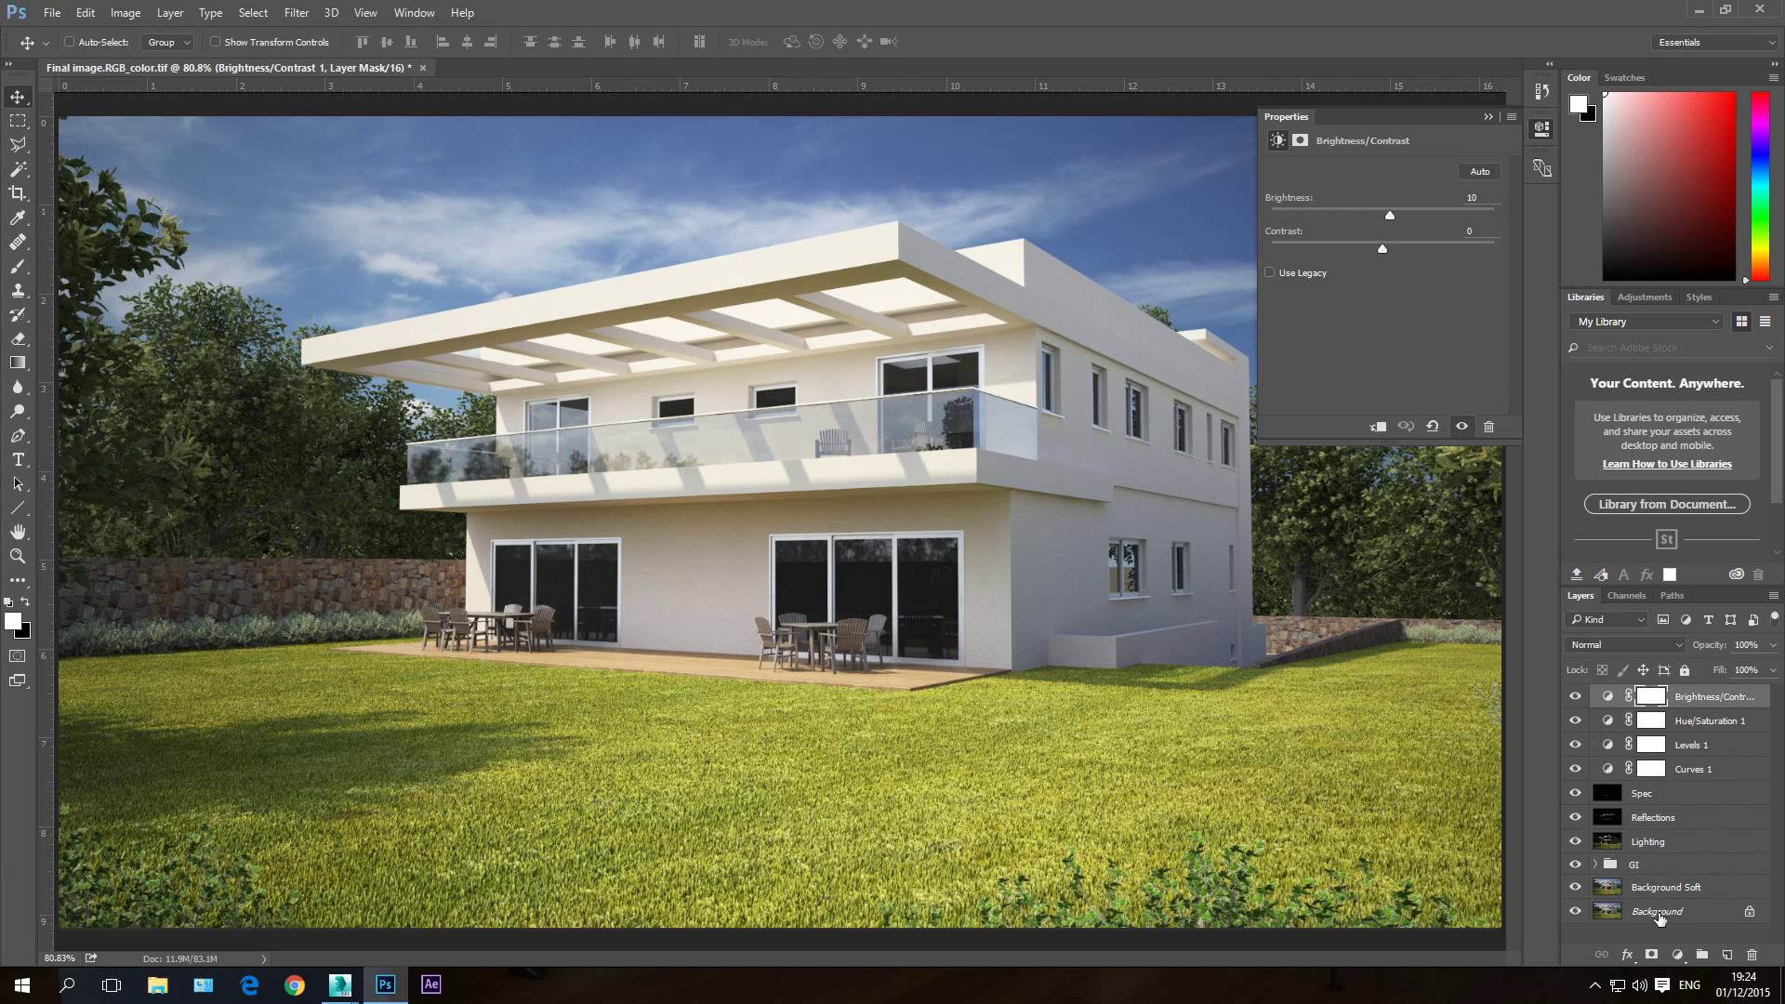
left_click(1678, 955)
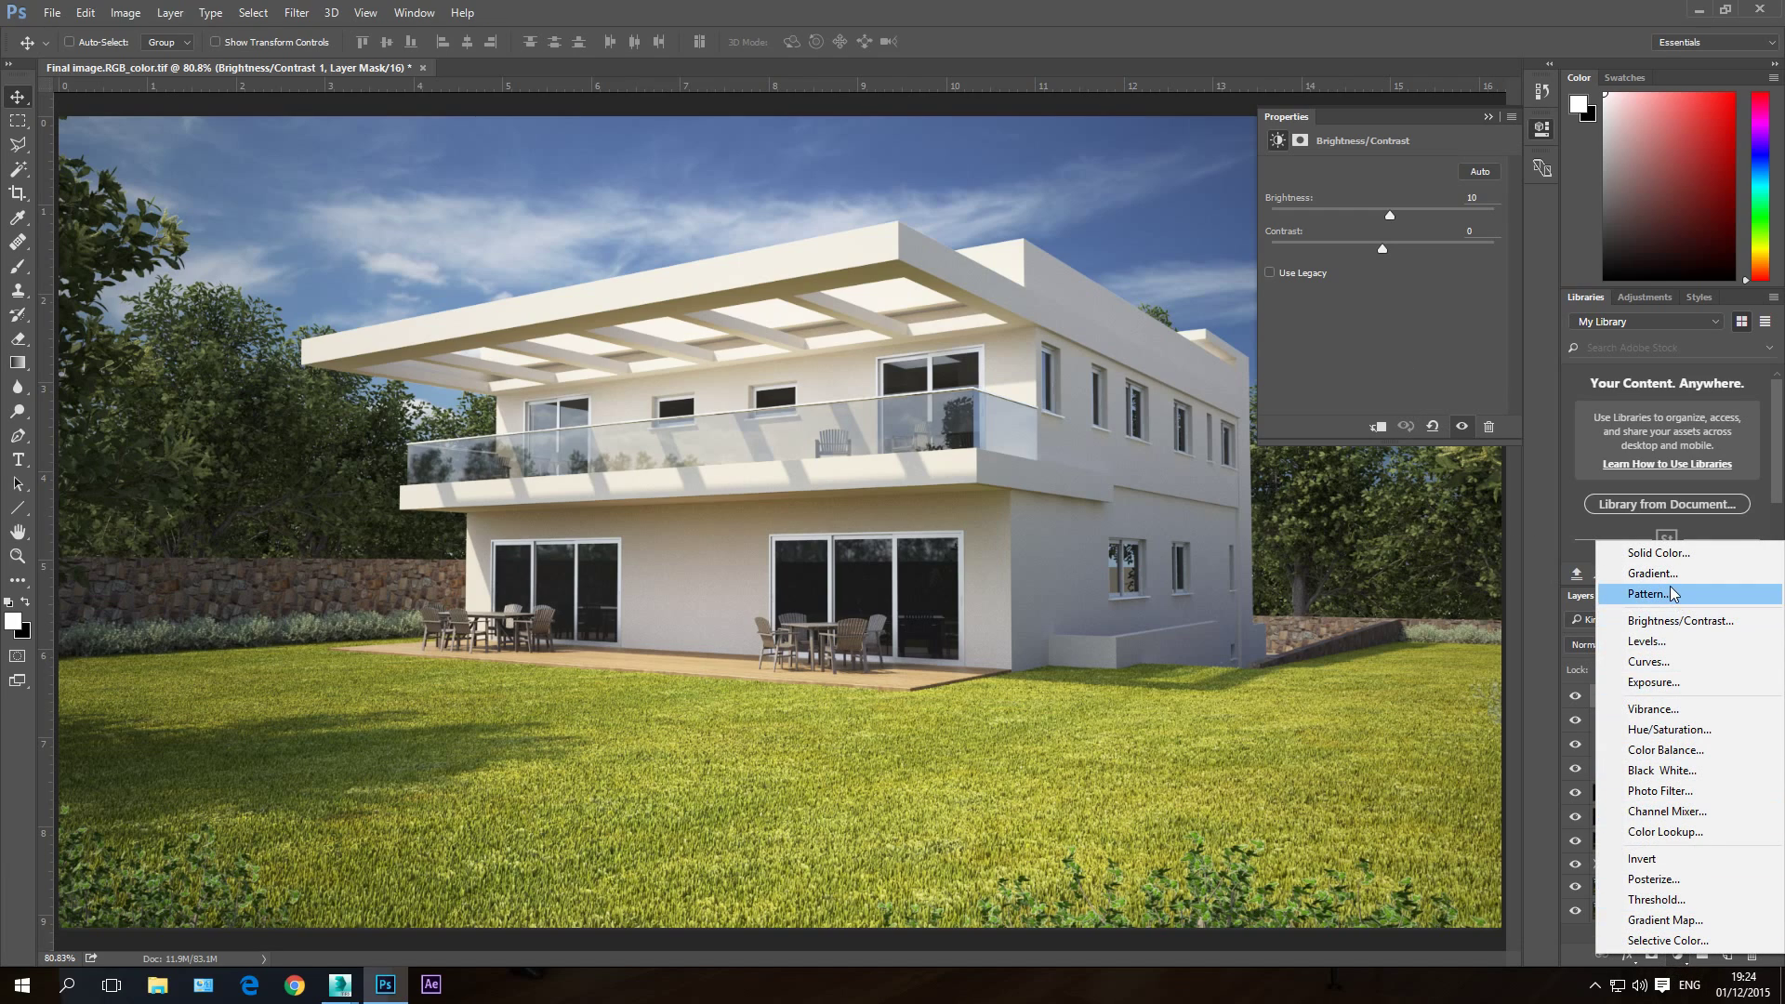
left_click(1673, 758)
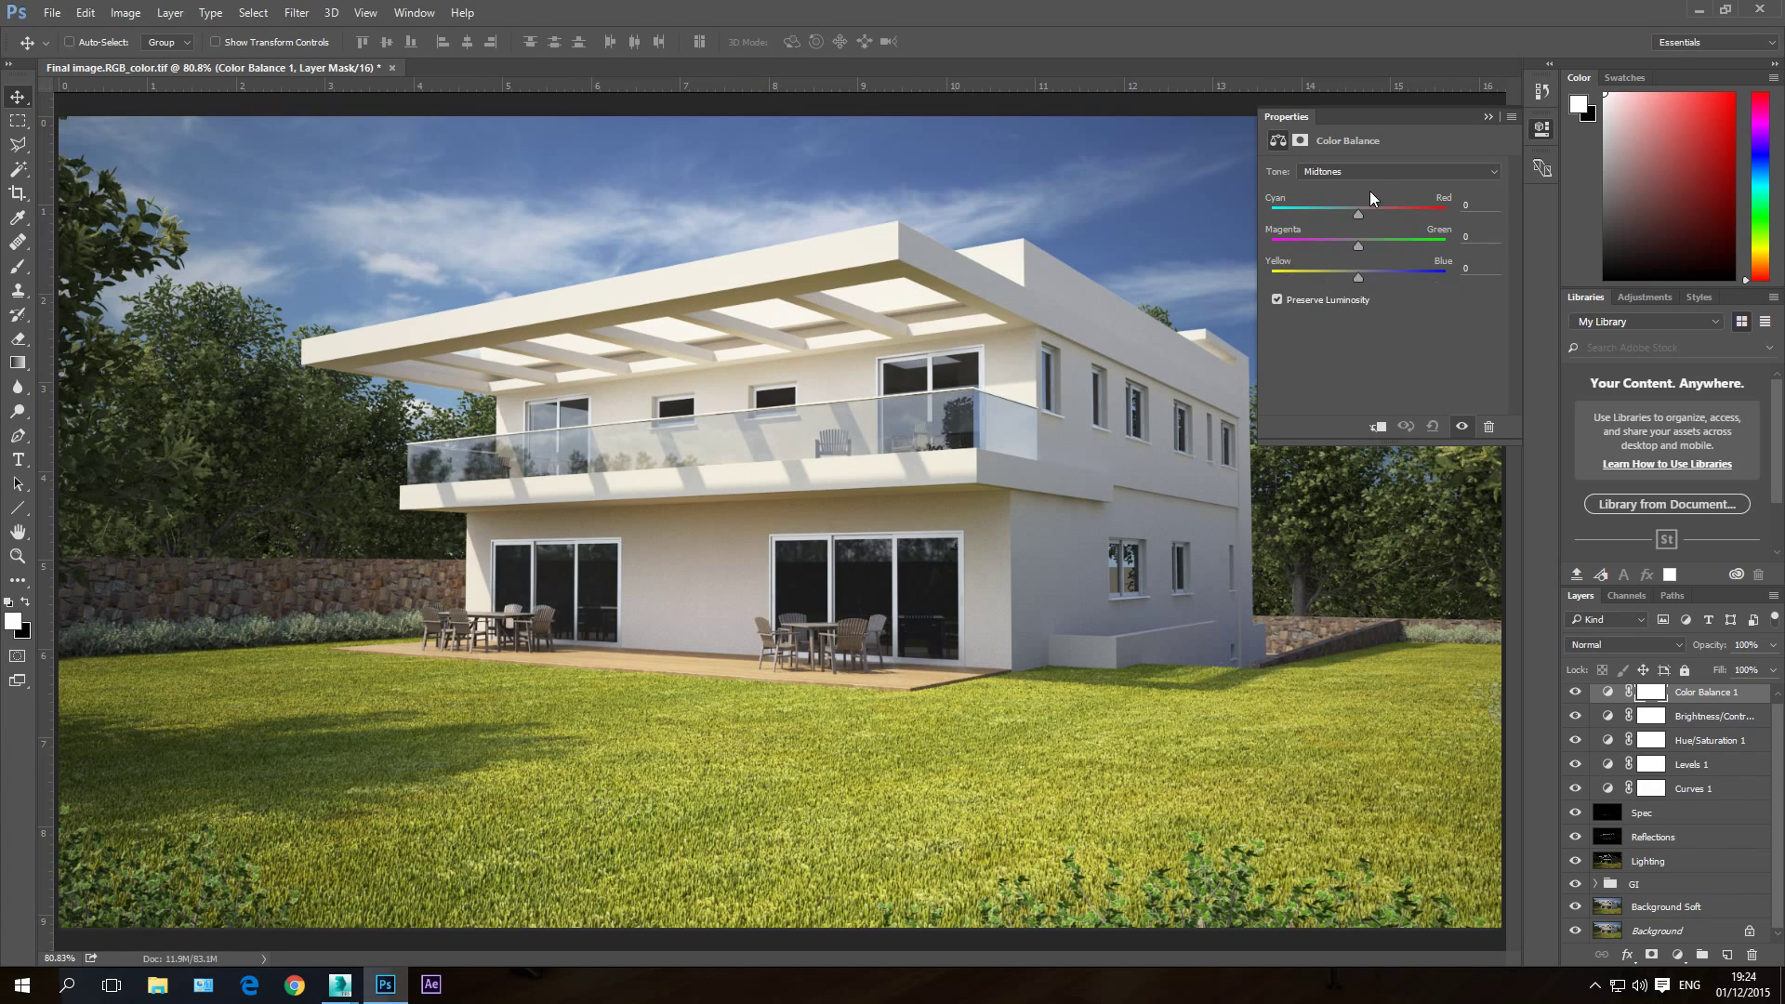
Step: Set the Color Balance highlights to +5 on Yellow–Blue and -5 on Cyan–Red
left_click(1337, 175)
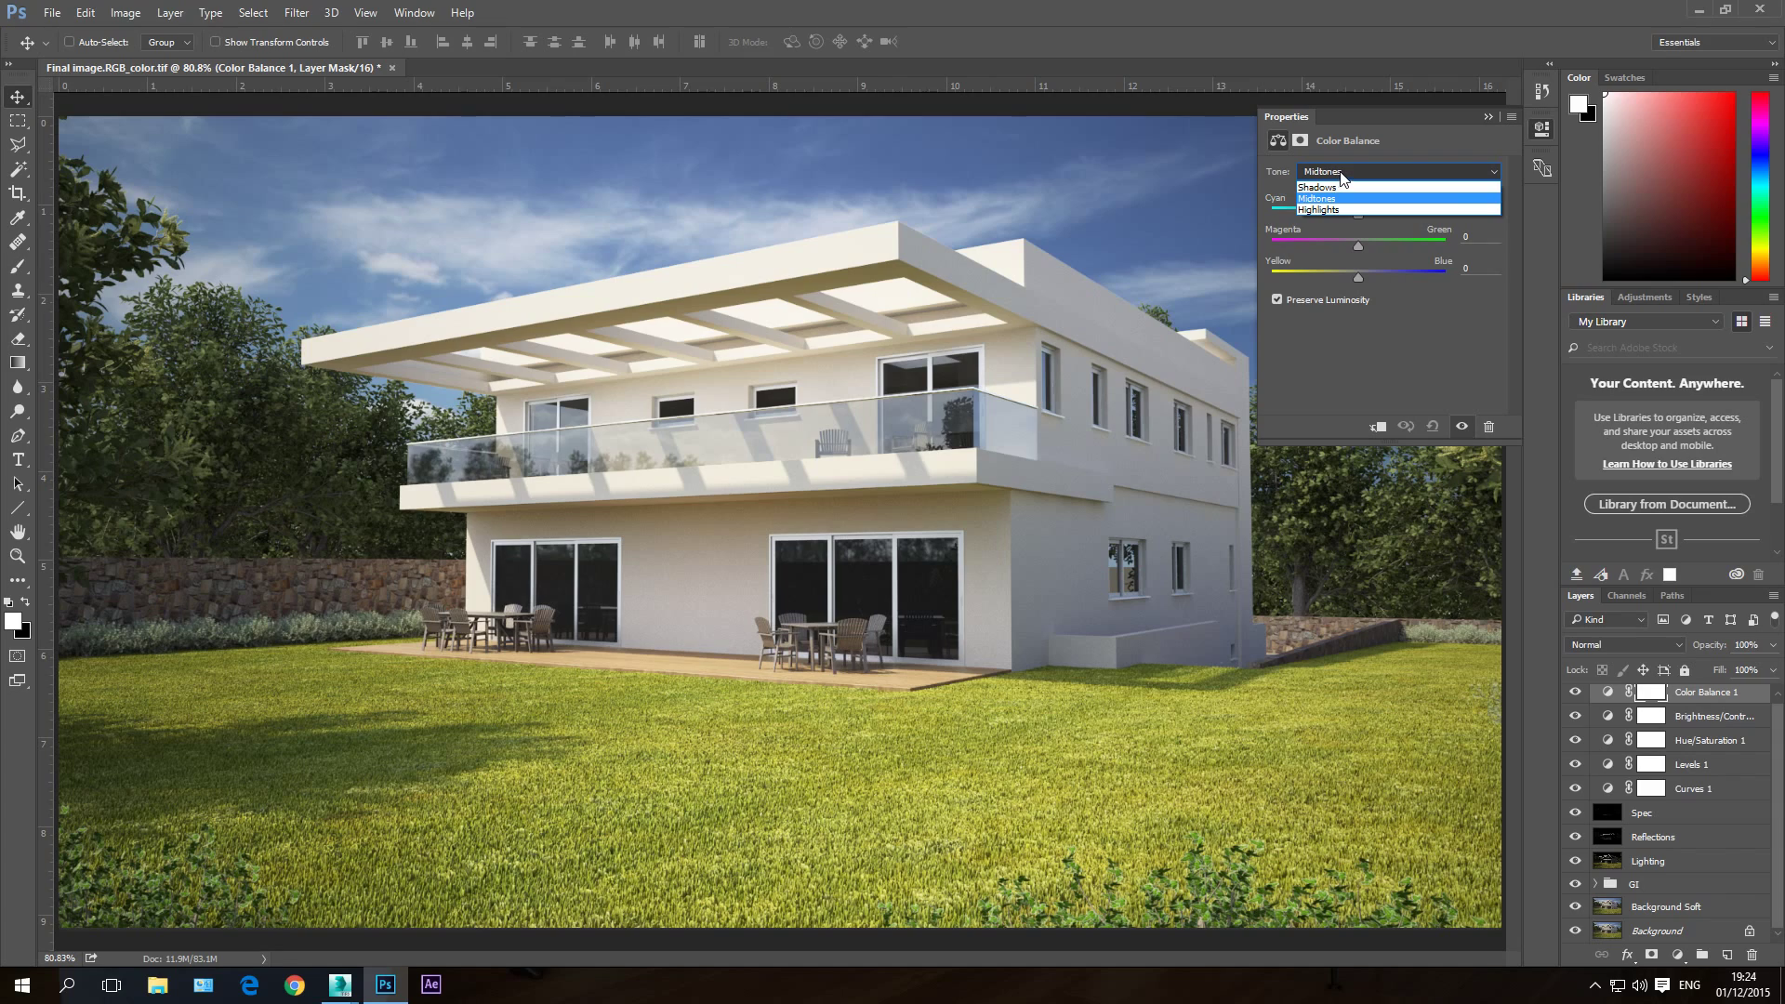
left_click(1330, 209)
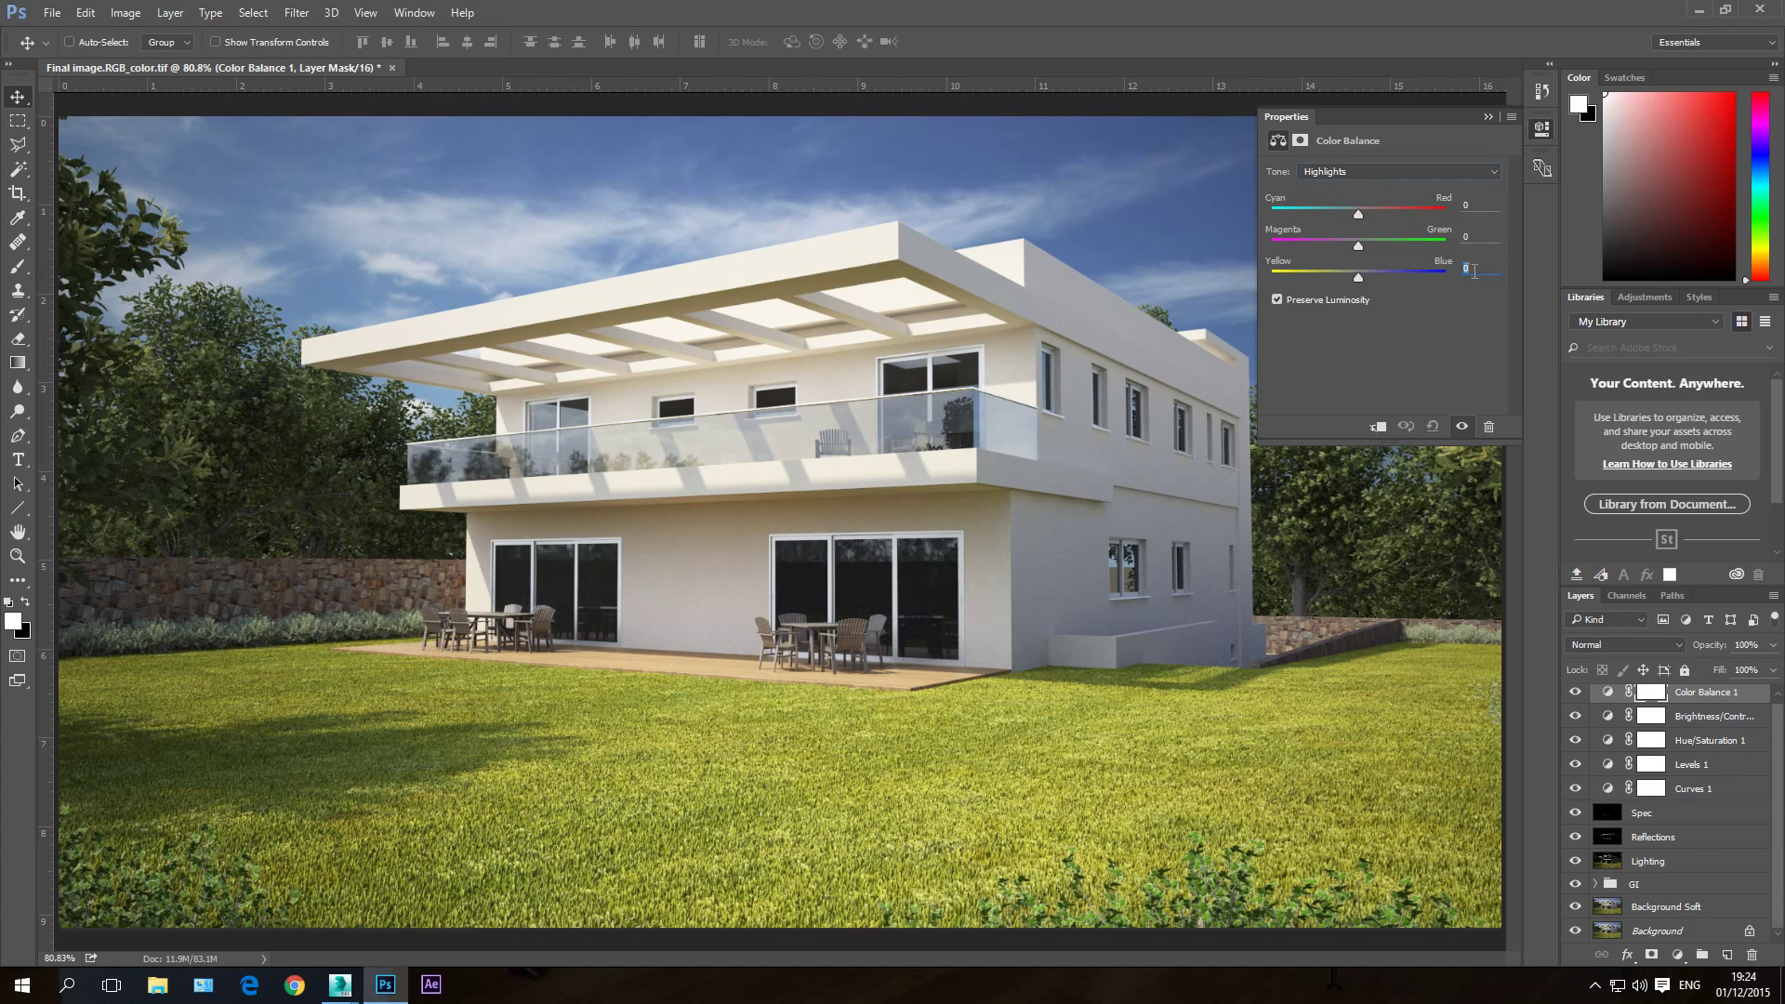
type("5")
left_click(1469, 205)
type("-3")
Step: Compare the image with and without the Color Balance highlight adjustment
left_click(1574, 694)
left_click(1574, 693)
left_click(1575, 694)
left_click(1574, 693)
left_click(1575, 696)
left_click(1574, 695)
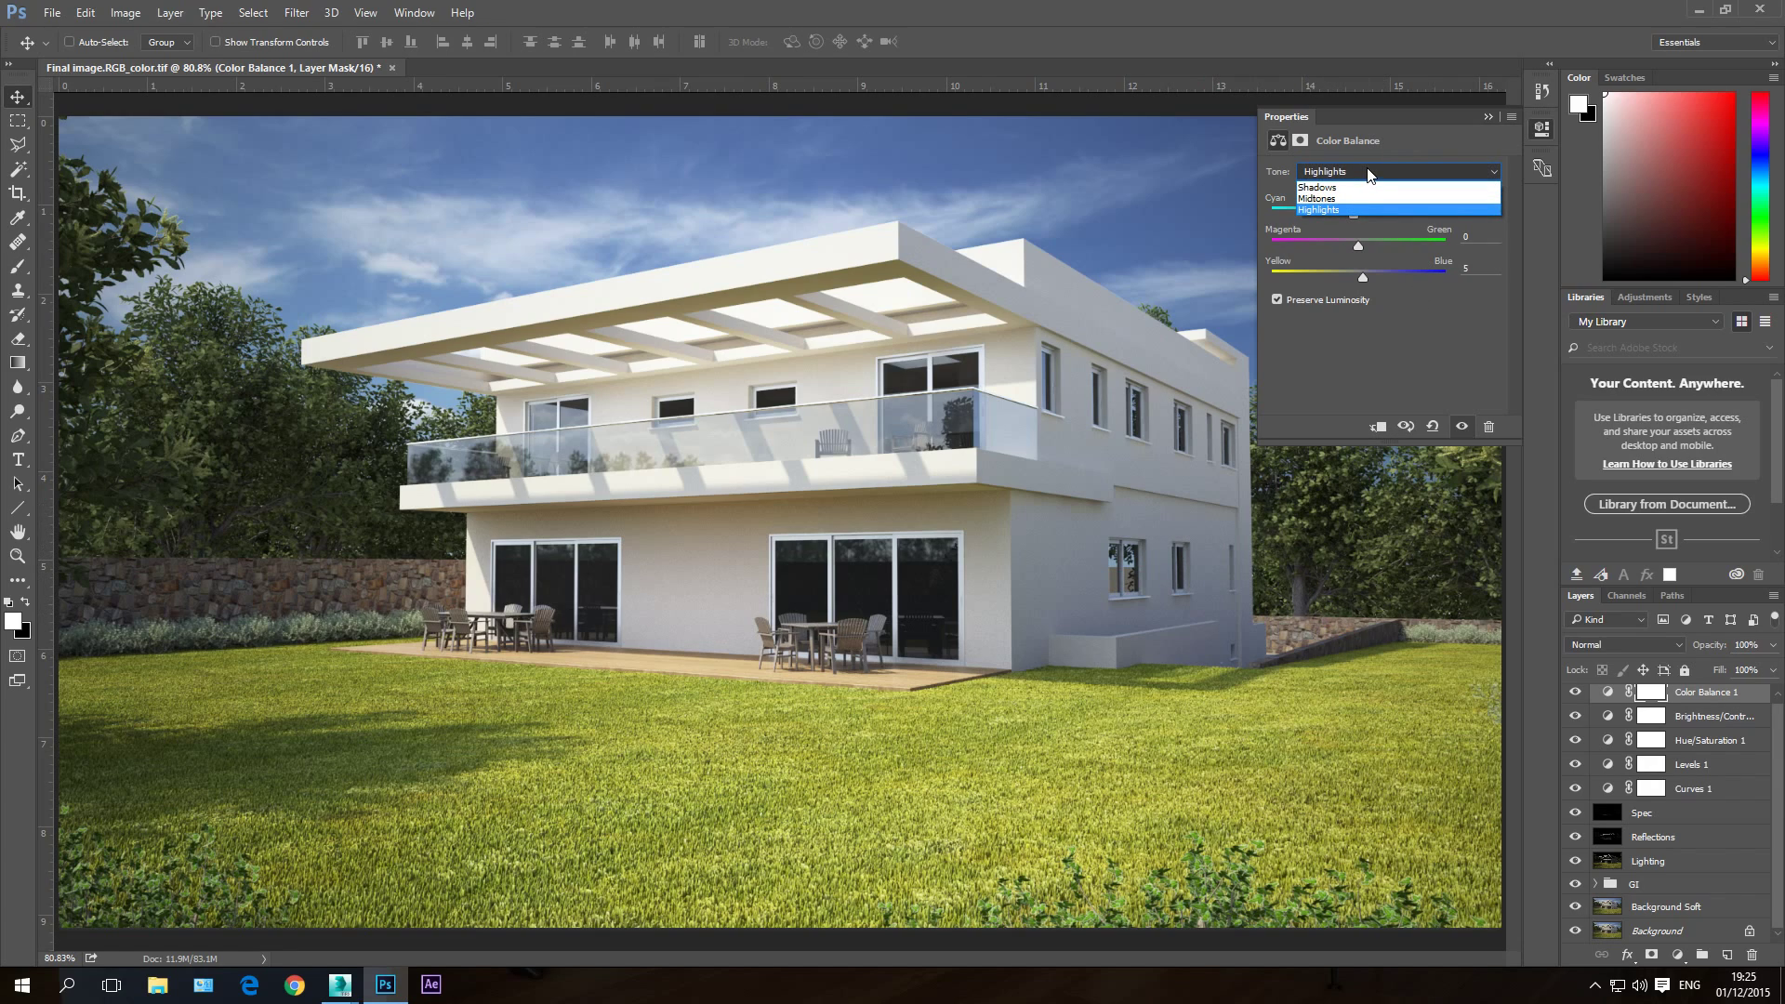
Step: Set the Color Balance shadows to Cyan–Red 0, Magenta–Green +2 and Yellow–Blue -2, after trying 5 and -5 on Cyan–Red and Yellow–Blue
left_click(1320, 187)
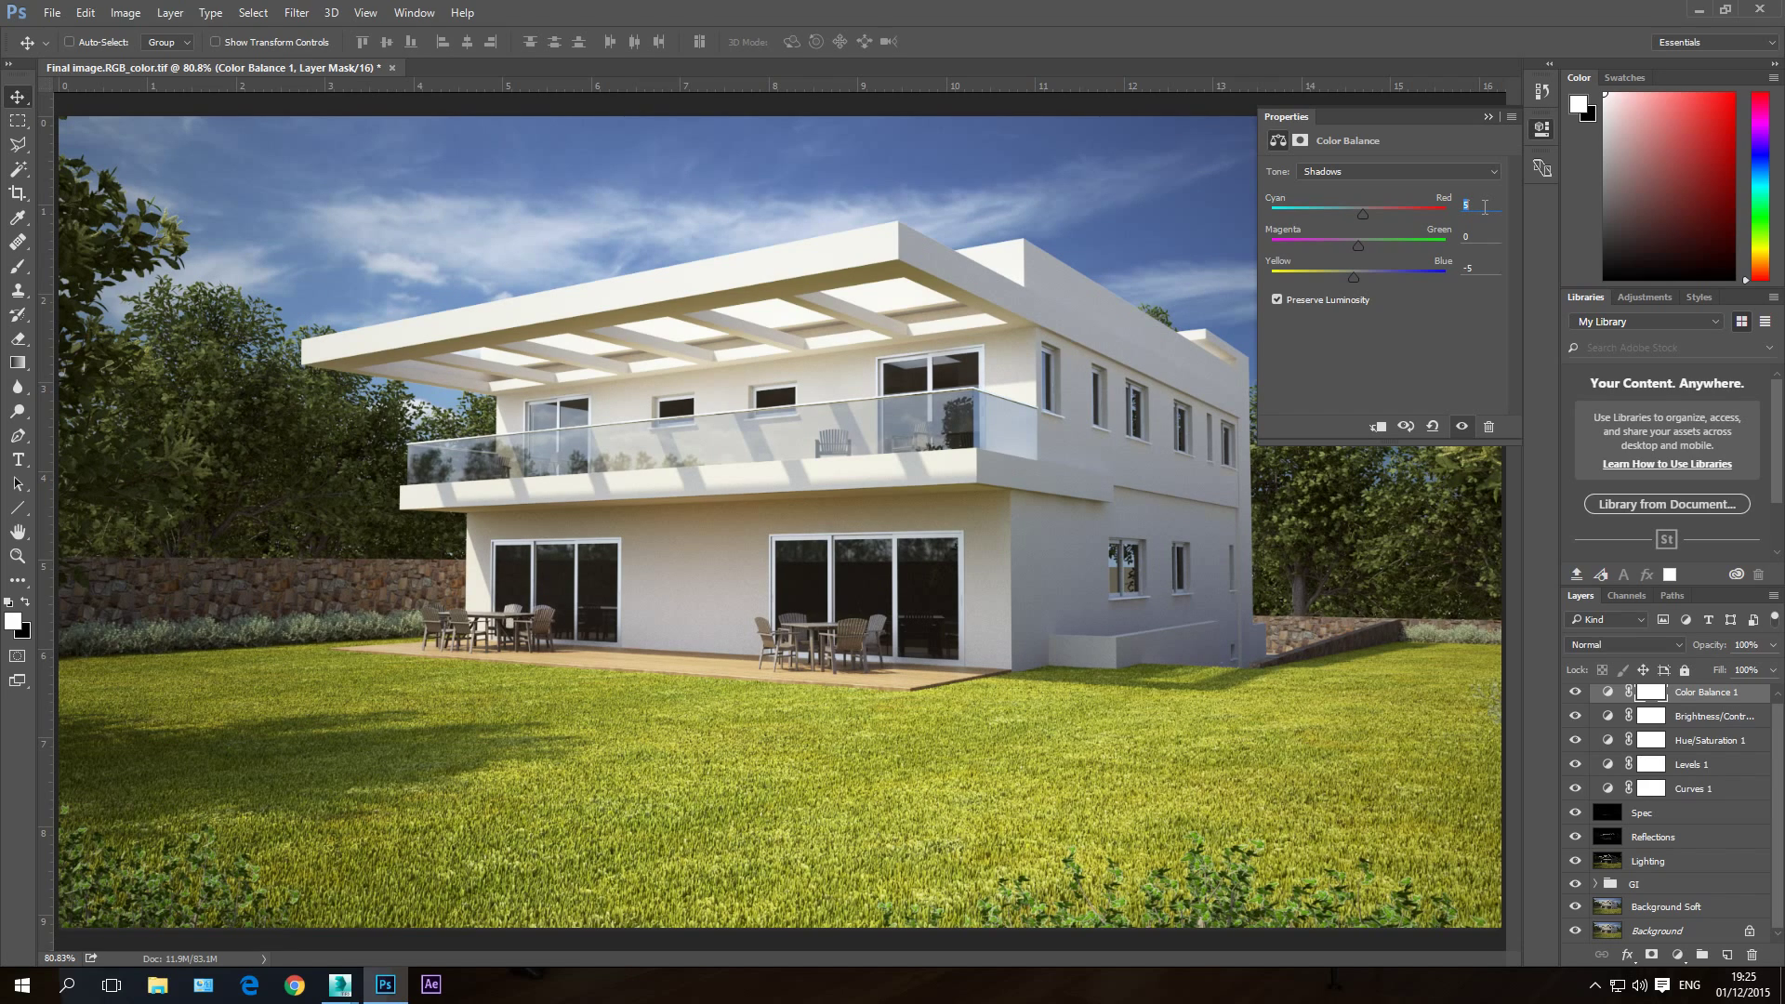
type("0")
left_click(1474, 269)
left_click(1368, 168)
left_click(1345, 198)
left_click(1488, 265)
left_click(1344, 172)
left_click(1342, 182)
Step: Return to the Color Balance highlights and compare the image with and without the whole Color Balance layer
left_click(1345, 171)
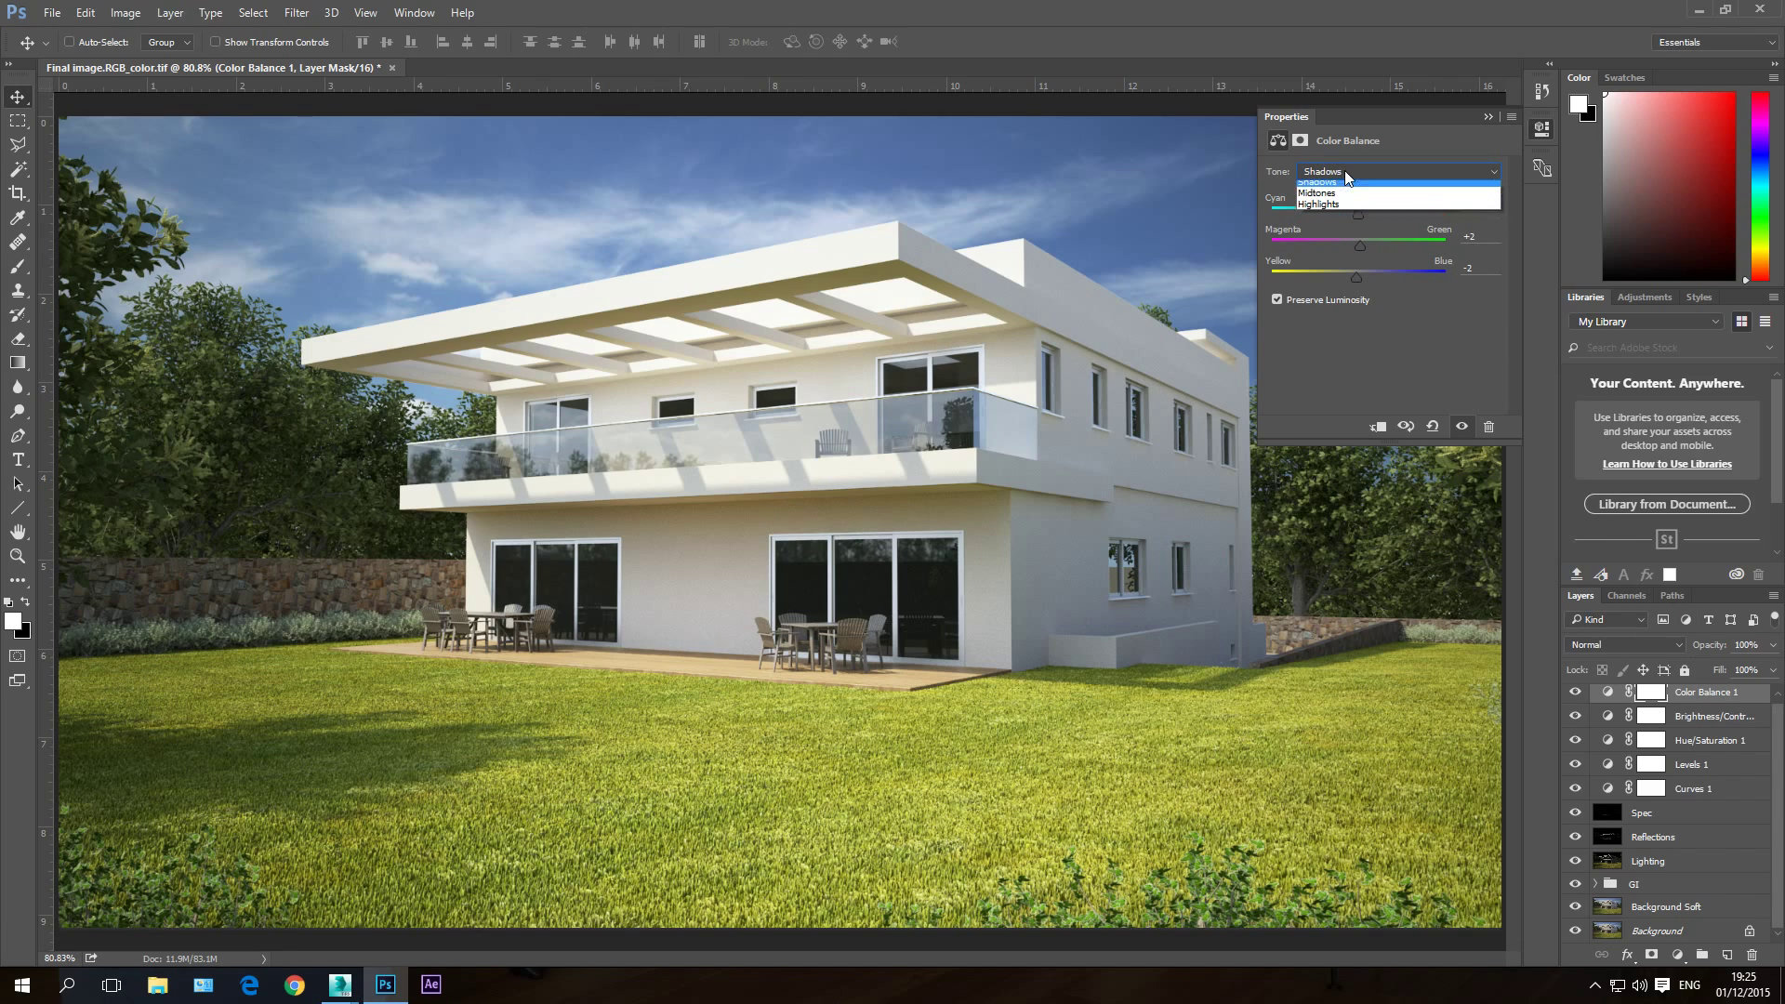
left_click(1334, 205)
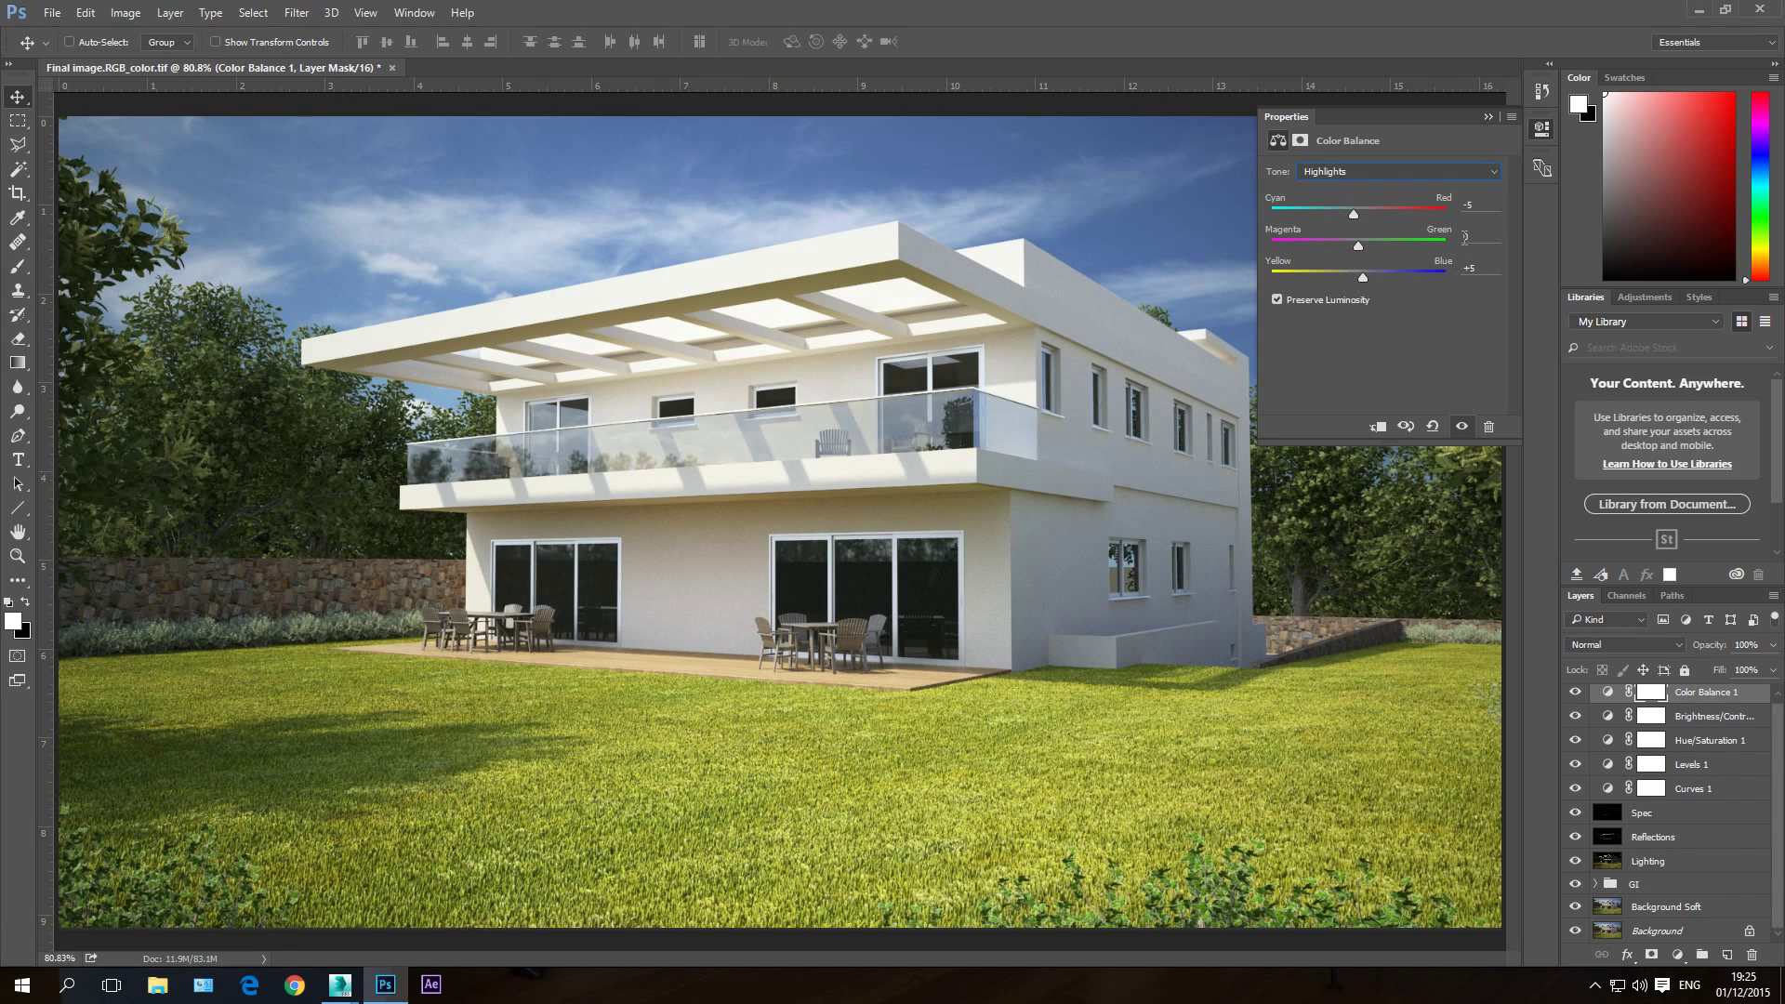
left_click(1576, 693)
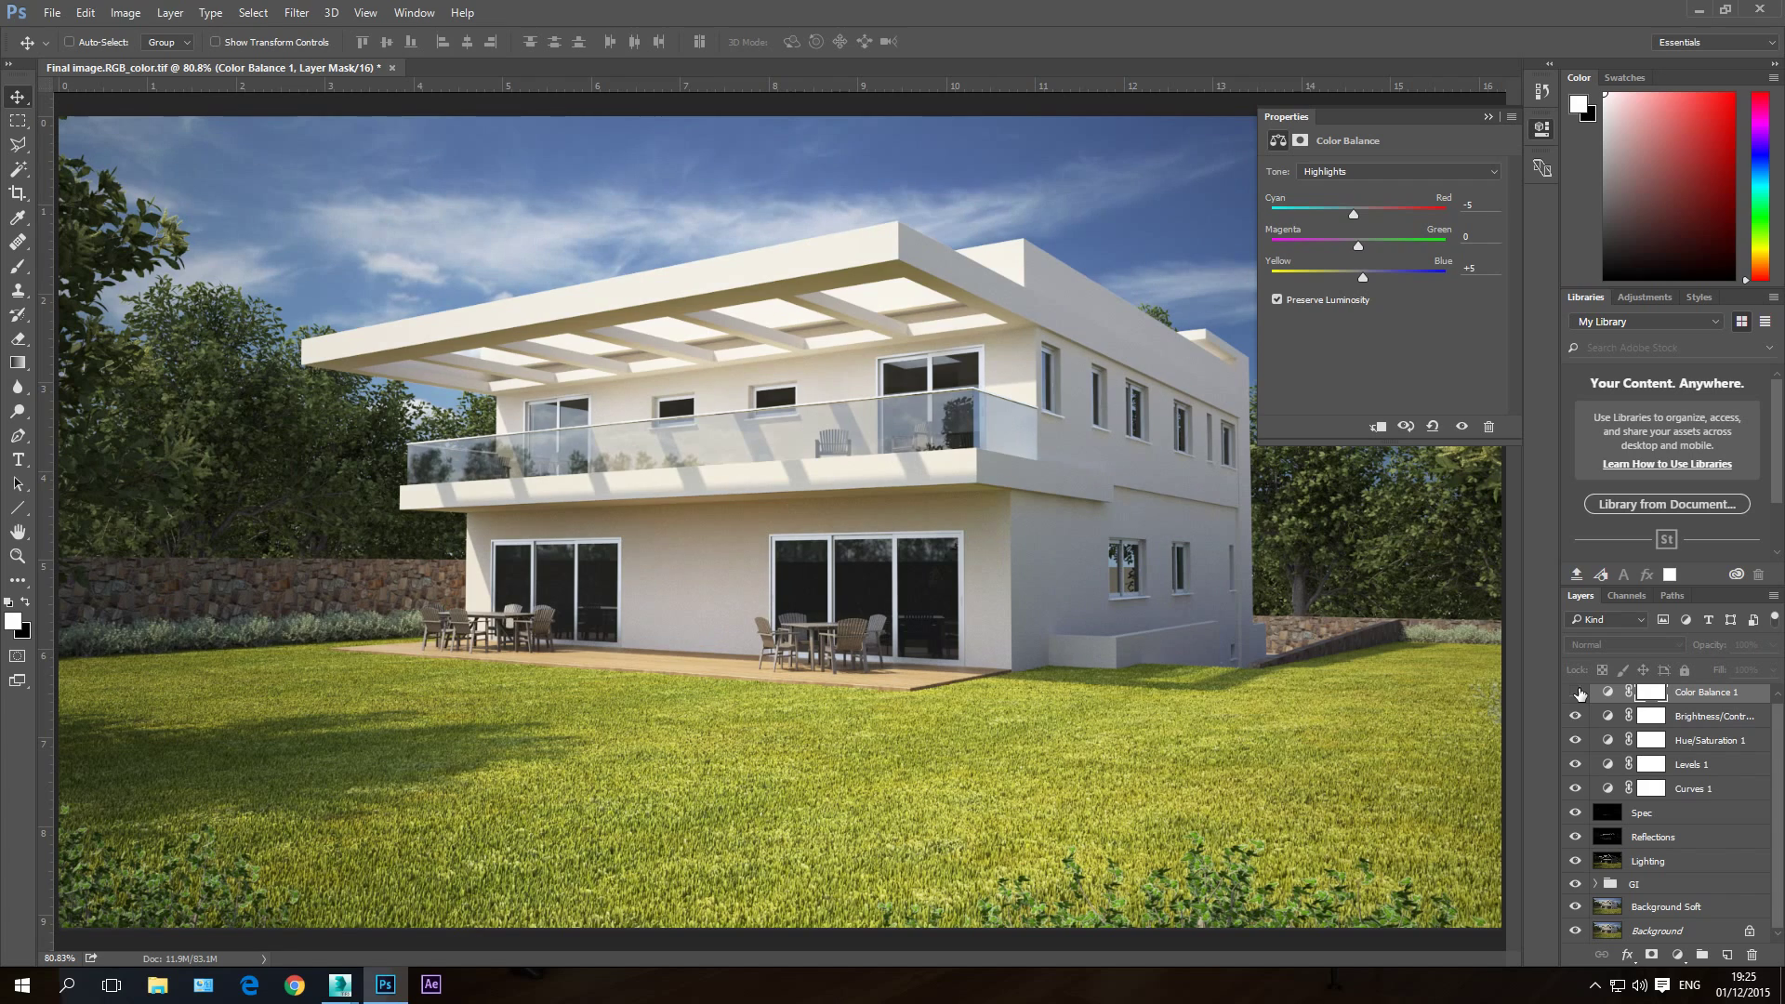
left_click(1576, 693)
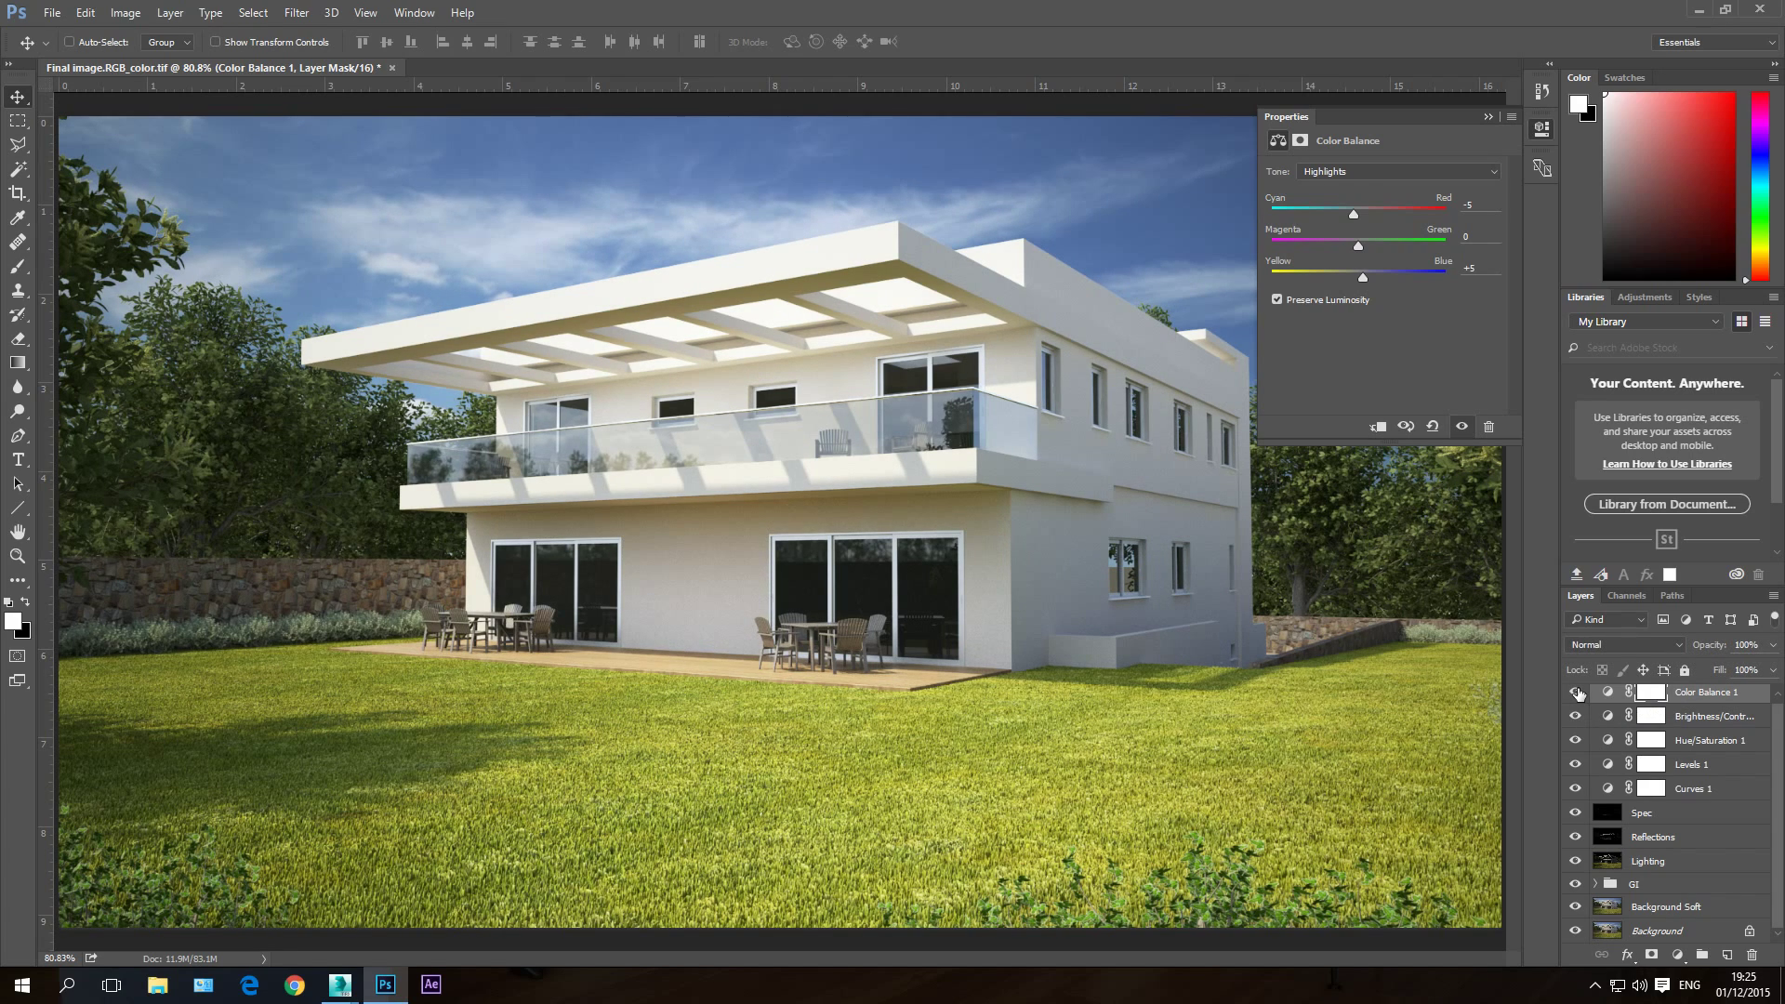
left_click(1576, 693)
left_click(1576, 692)
left_click(1576, 692)
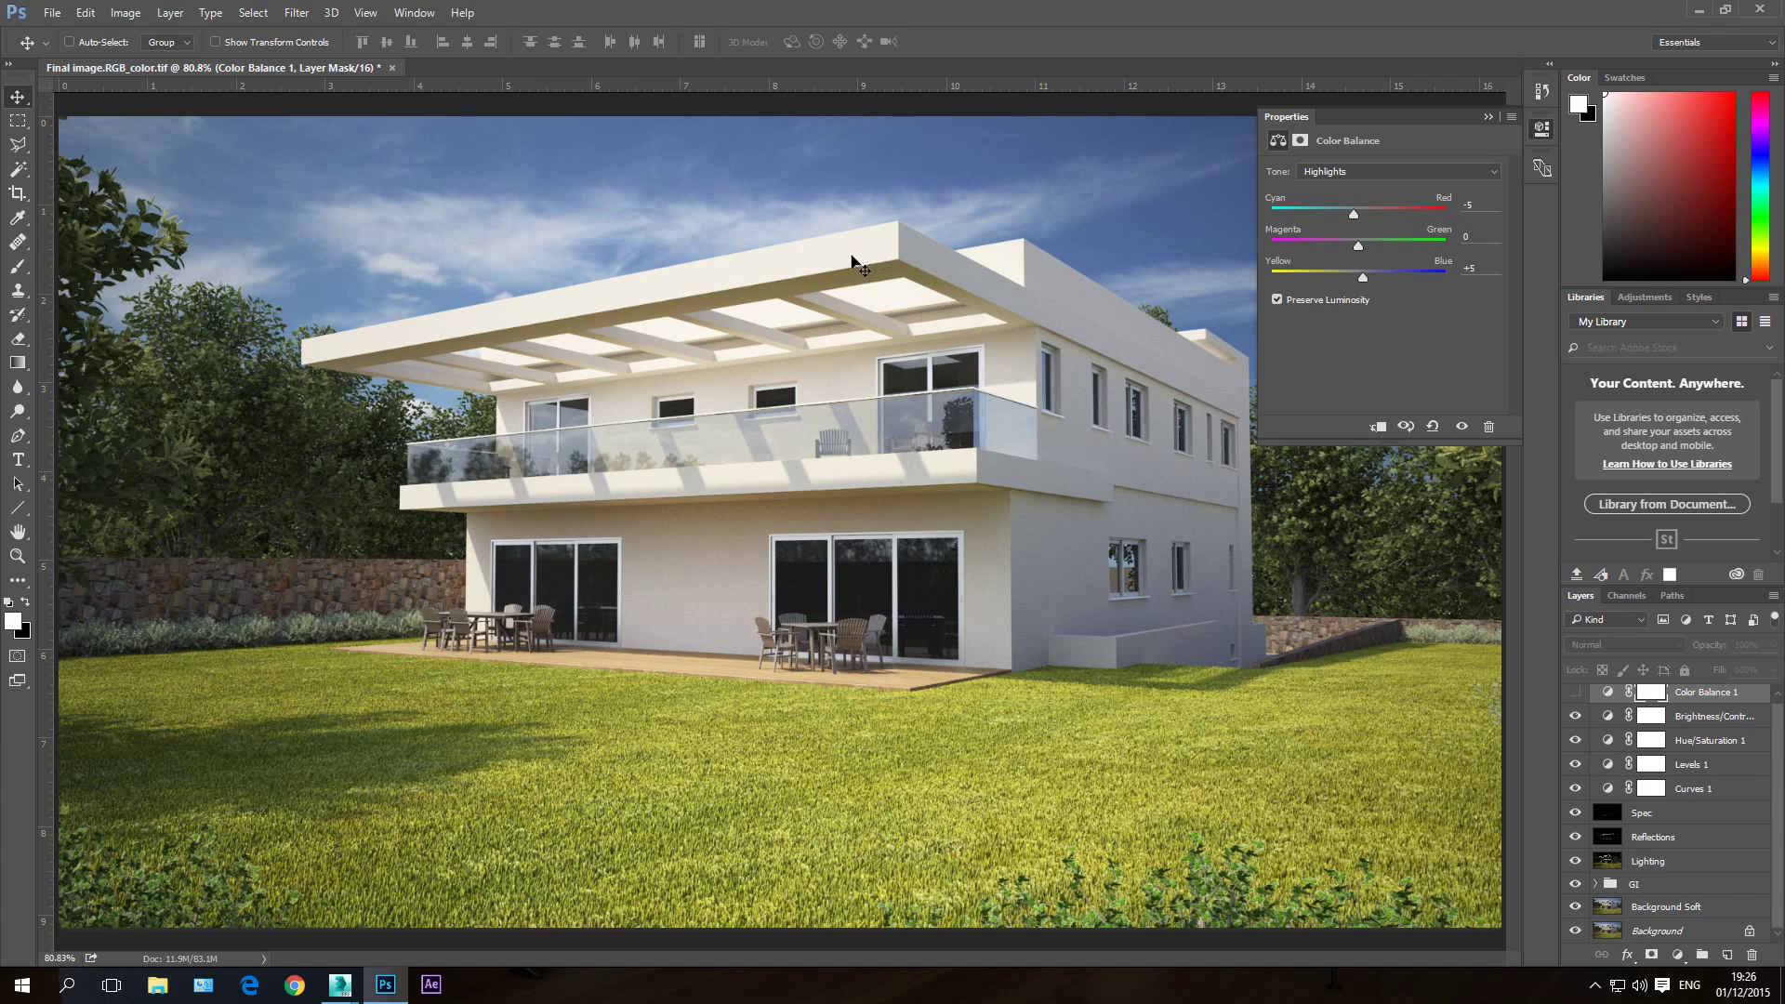
Step: Compare the image with and without the Color Balance layer once more, leave the layer visible, and flatten the image
left_click(1576, 693)
left_click(1576, 693)
left_click(1576, 693)
left_click(1576, 693)
left_click(1576, 693)
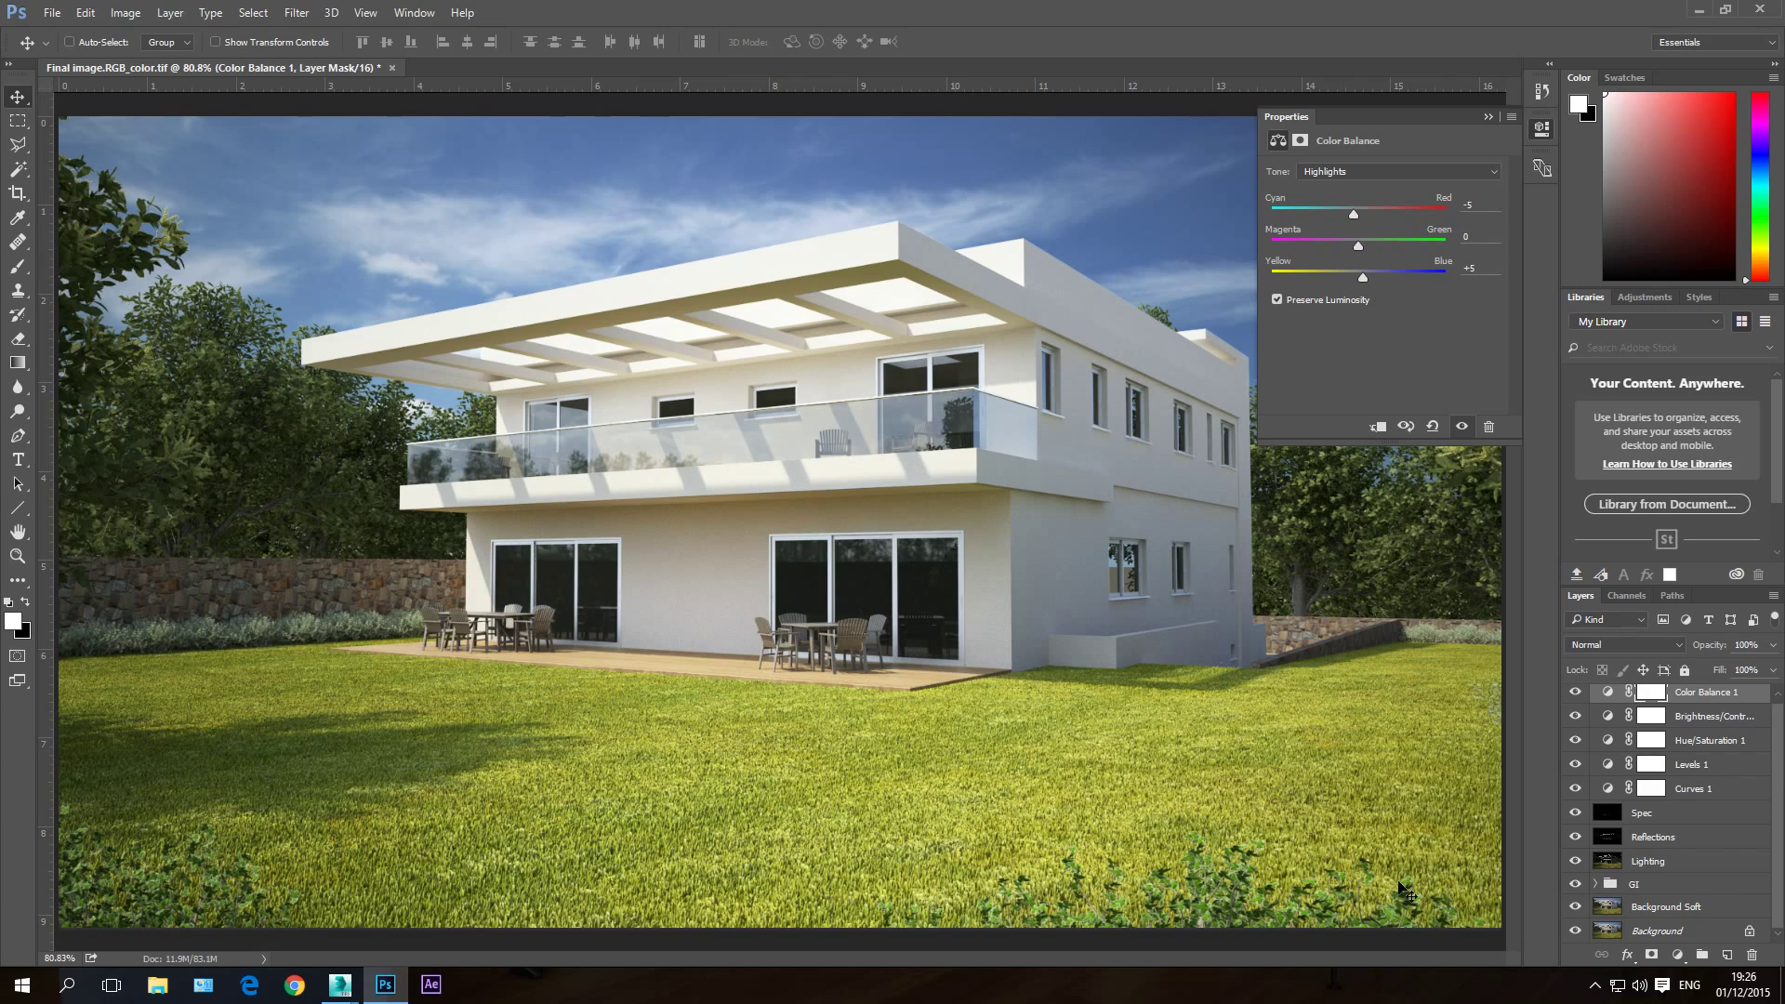
right_click(1702, 702)
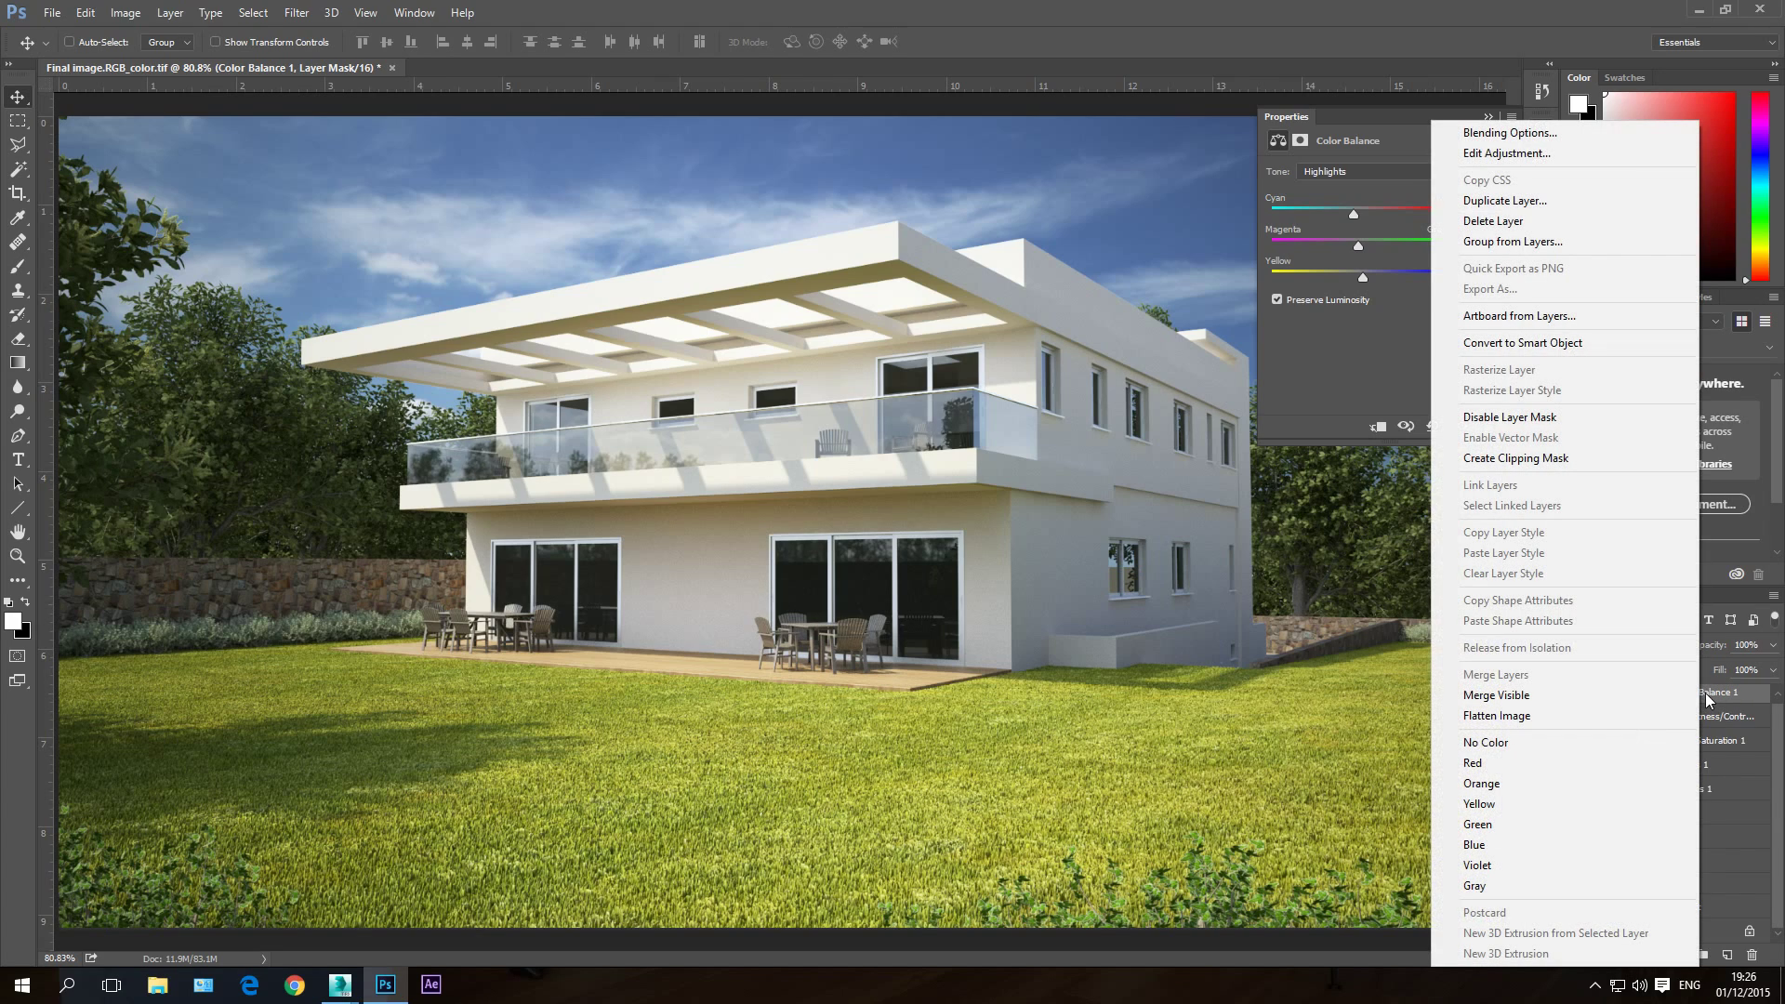
left_click(1526, 718)
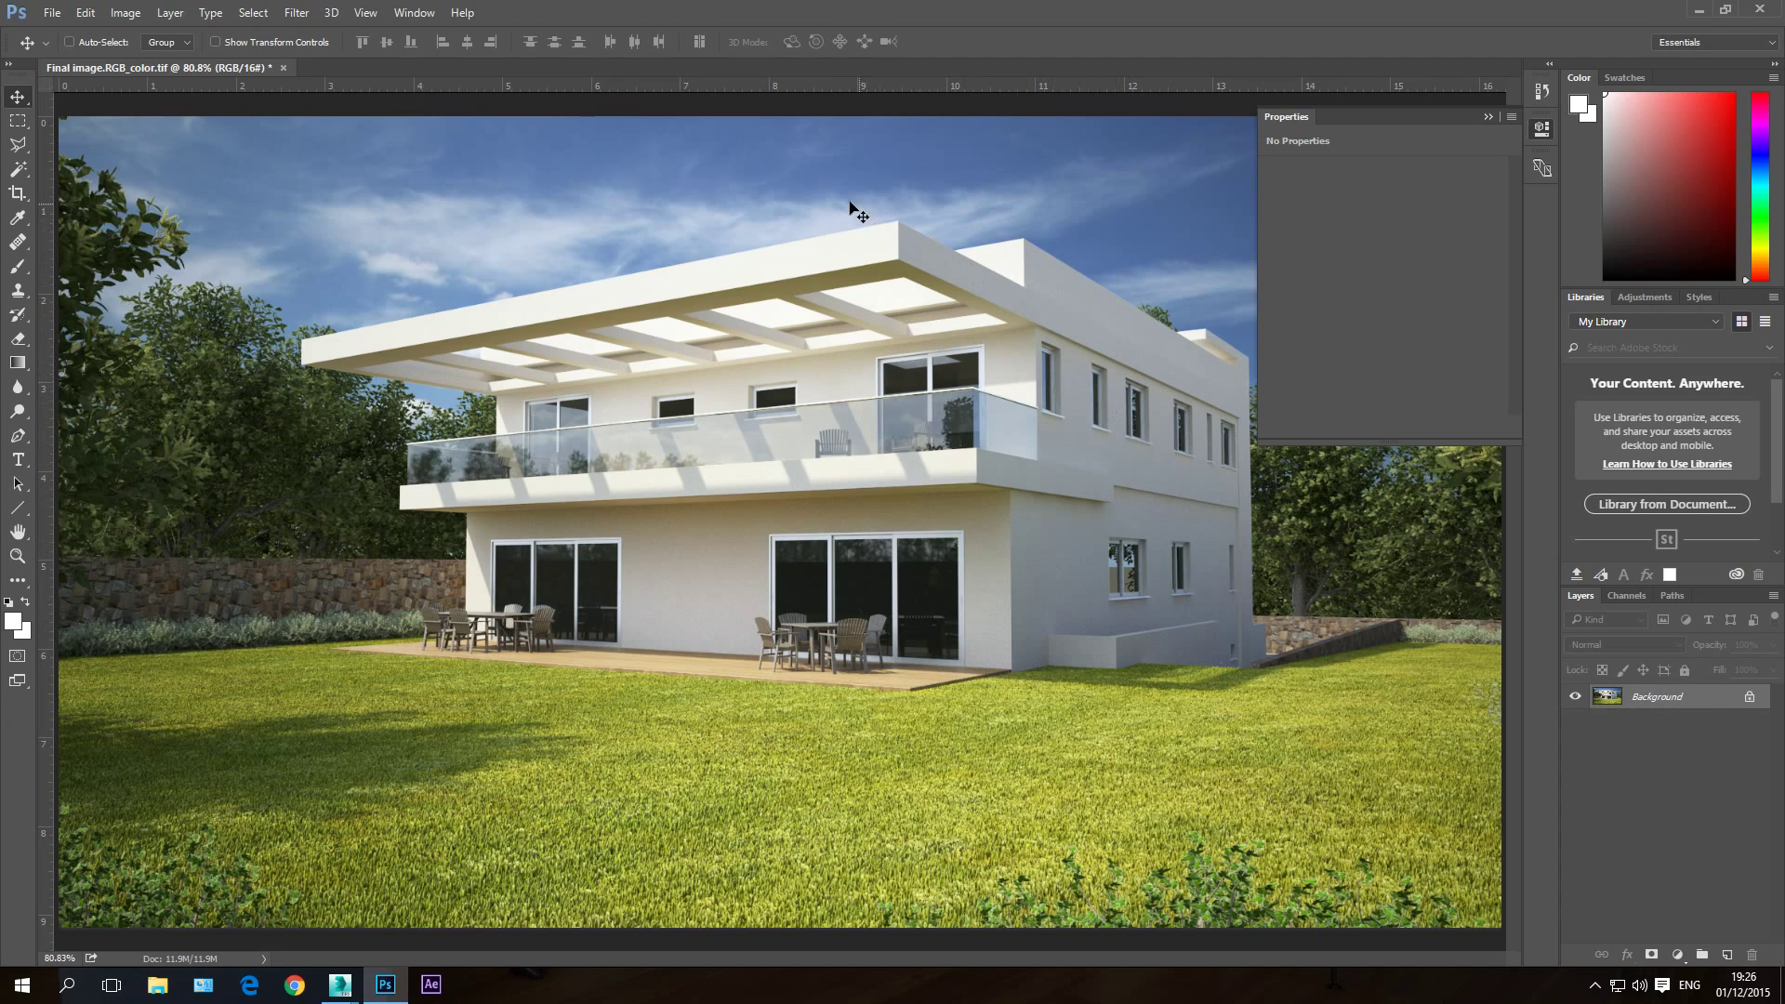
Step: Start an Unsharp Mask filter on the flattened image and set its Amount to 60%, after trying 500%
left_click(307, 17)
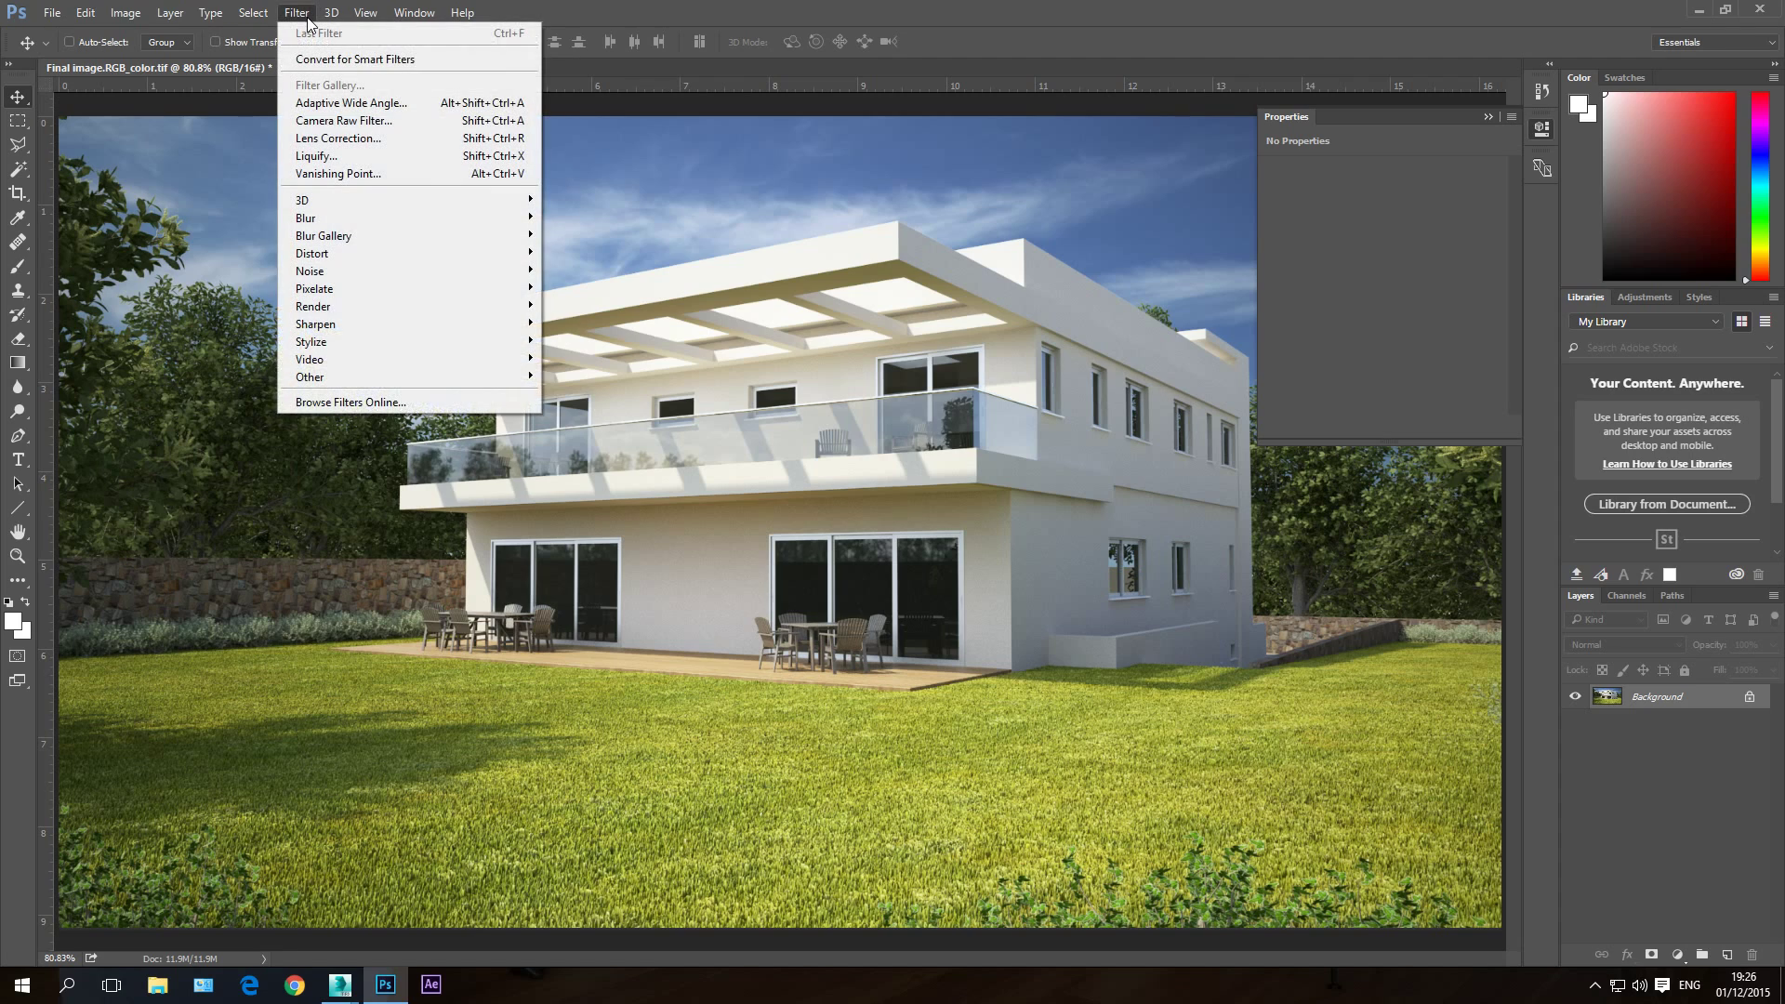
mouse_move(316, 327)
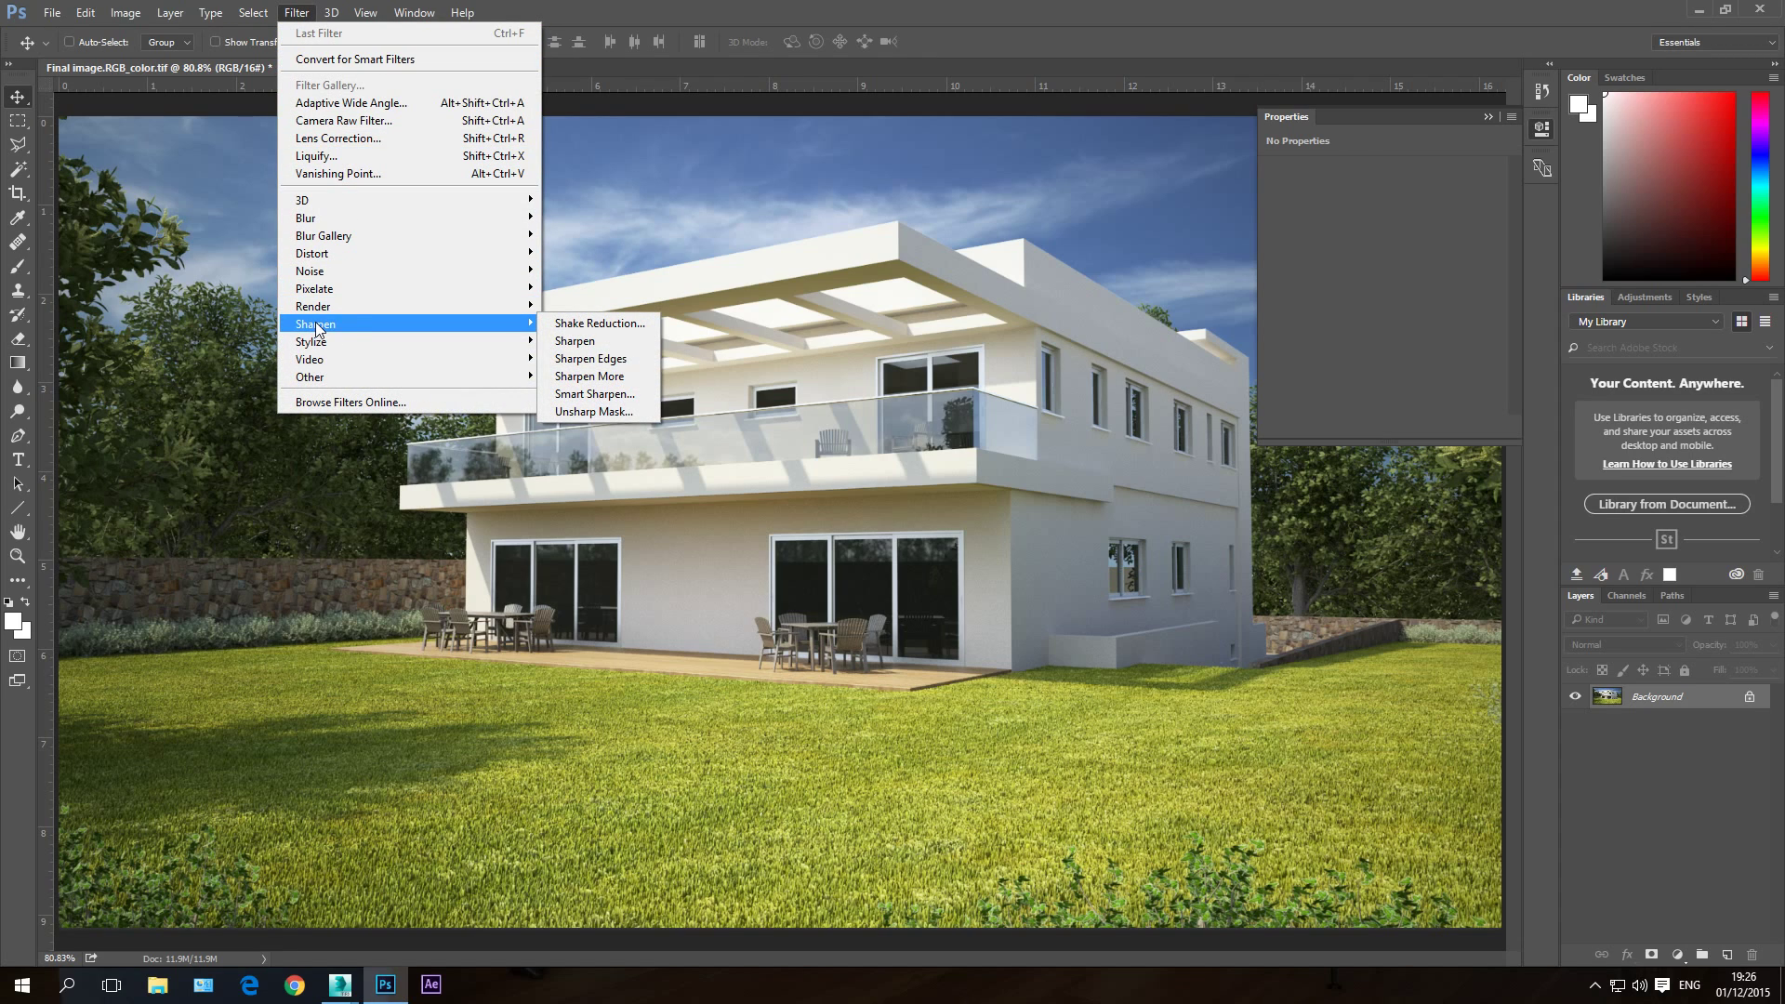
left_click(297, 13)
left_click(297, 13)
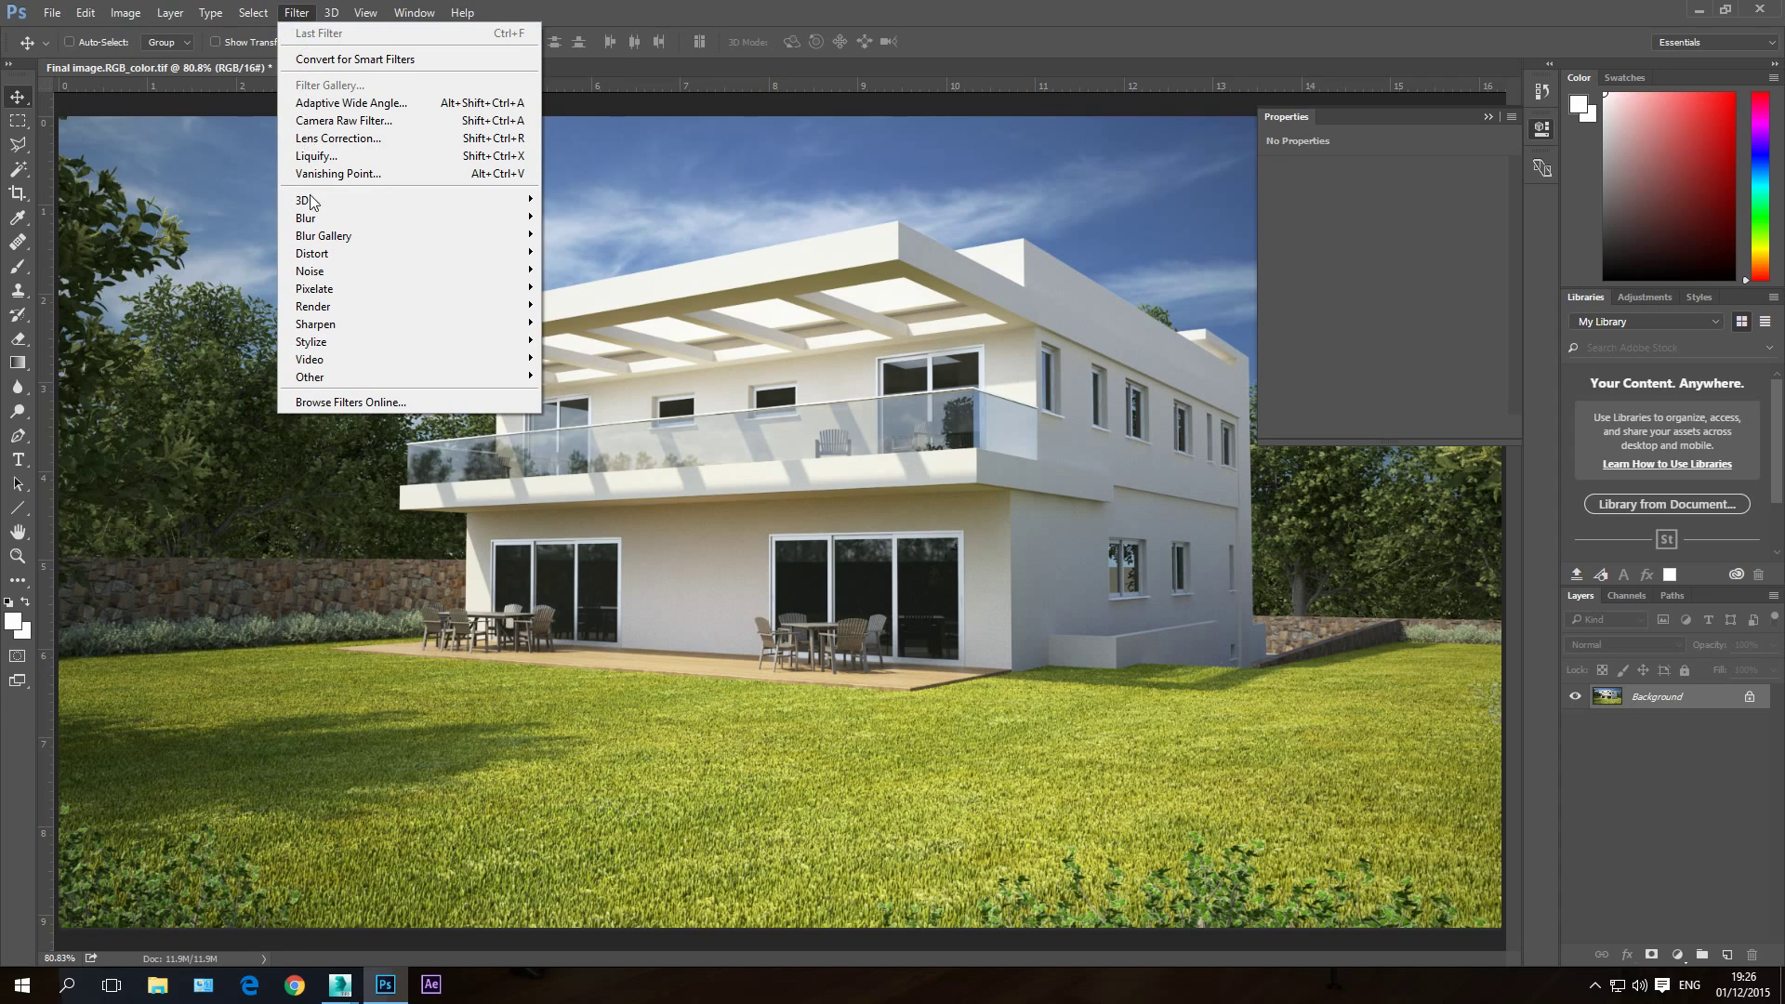
mouse_move(339, 326)
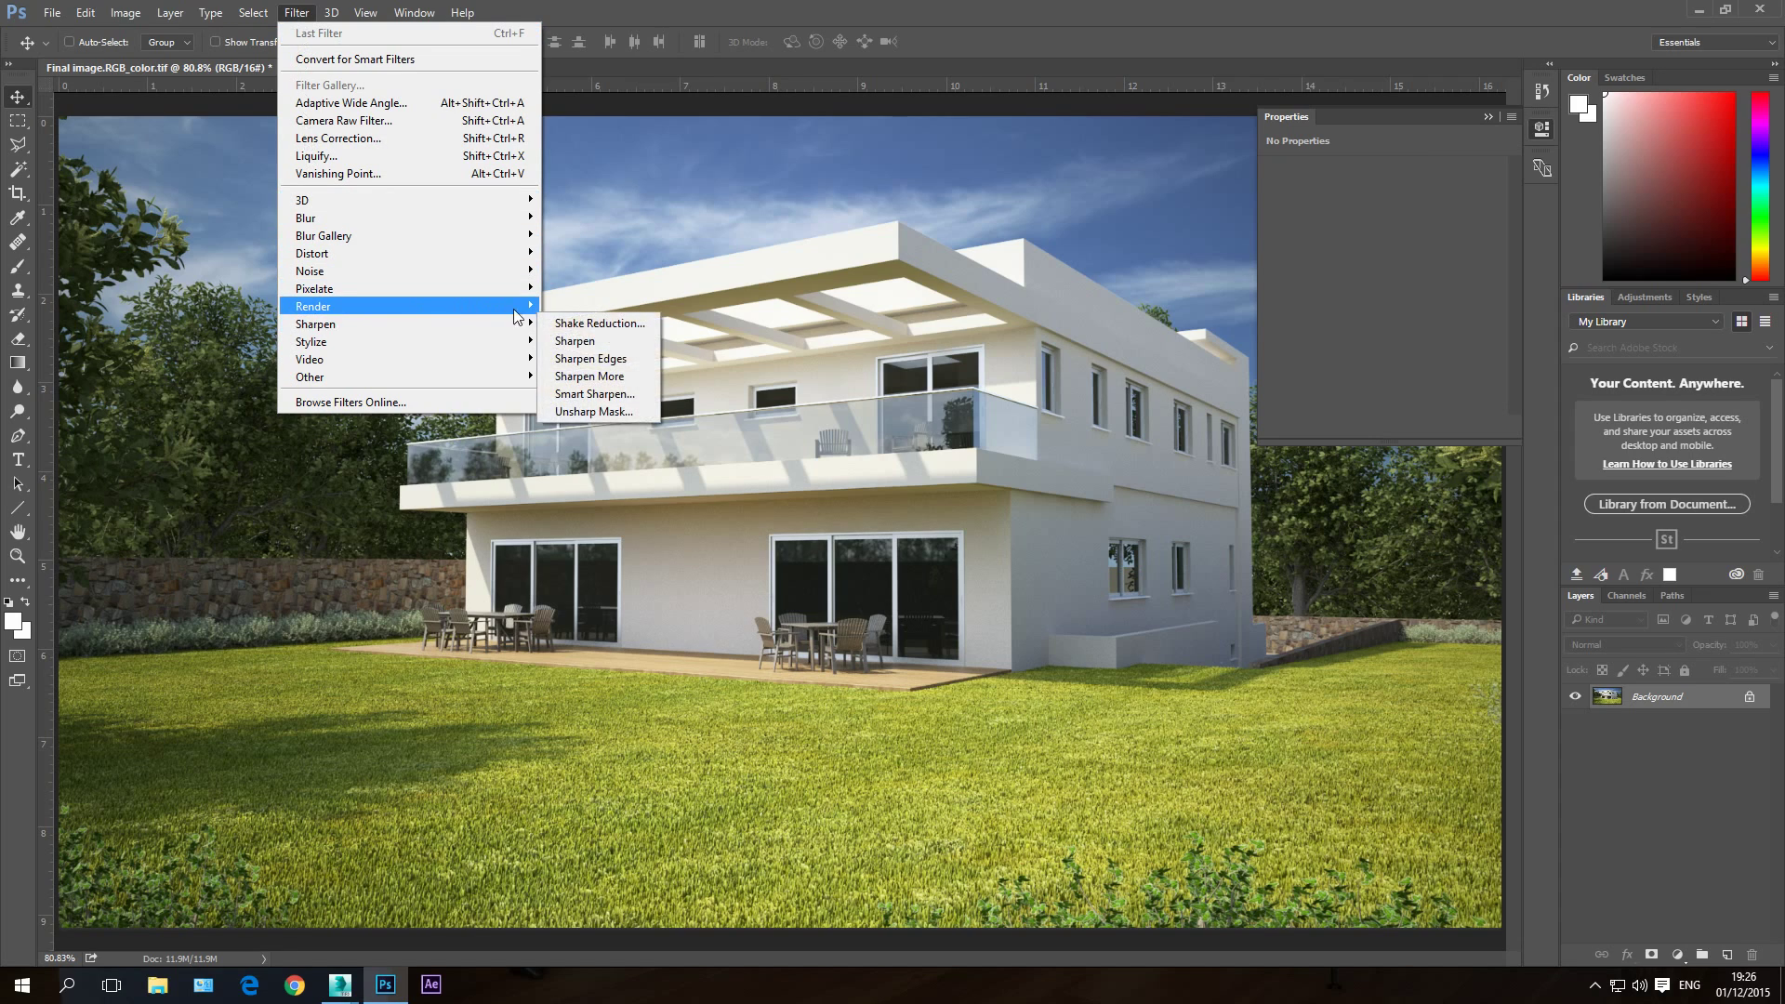
left_click(588, 412)
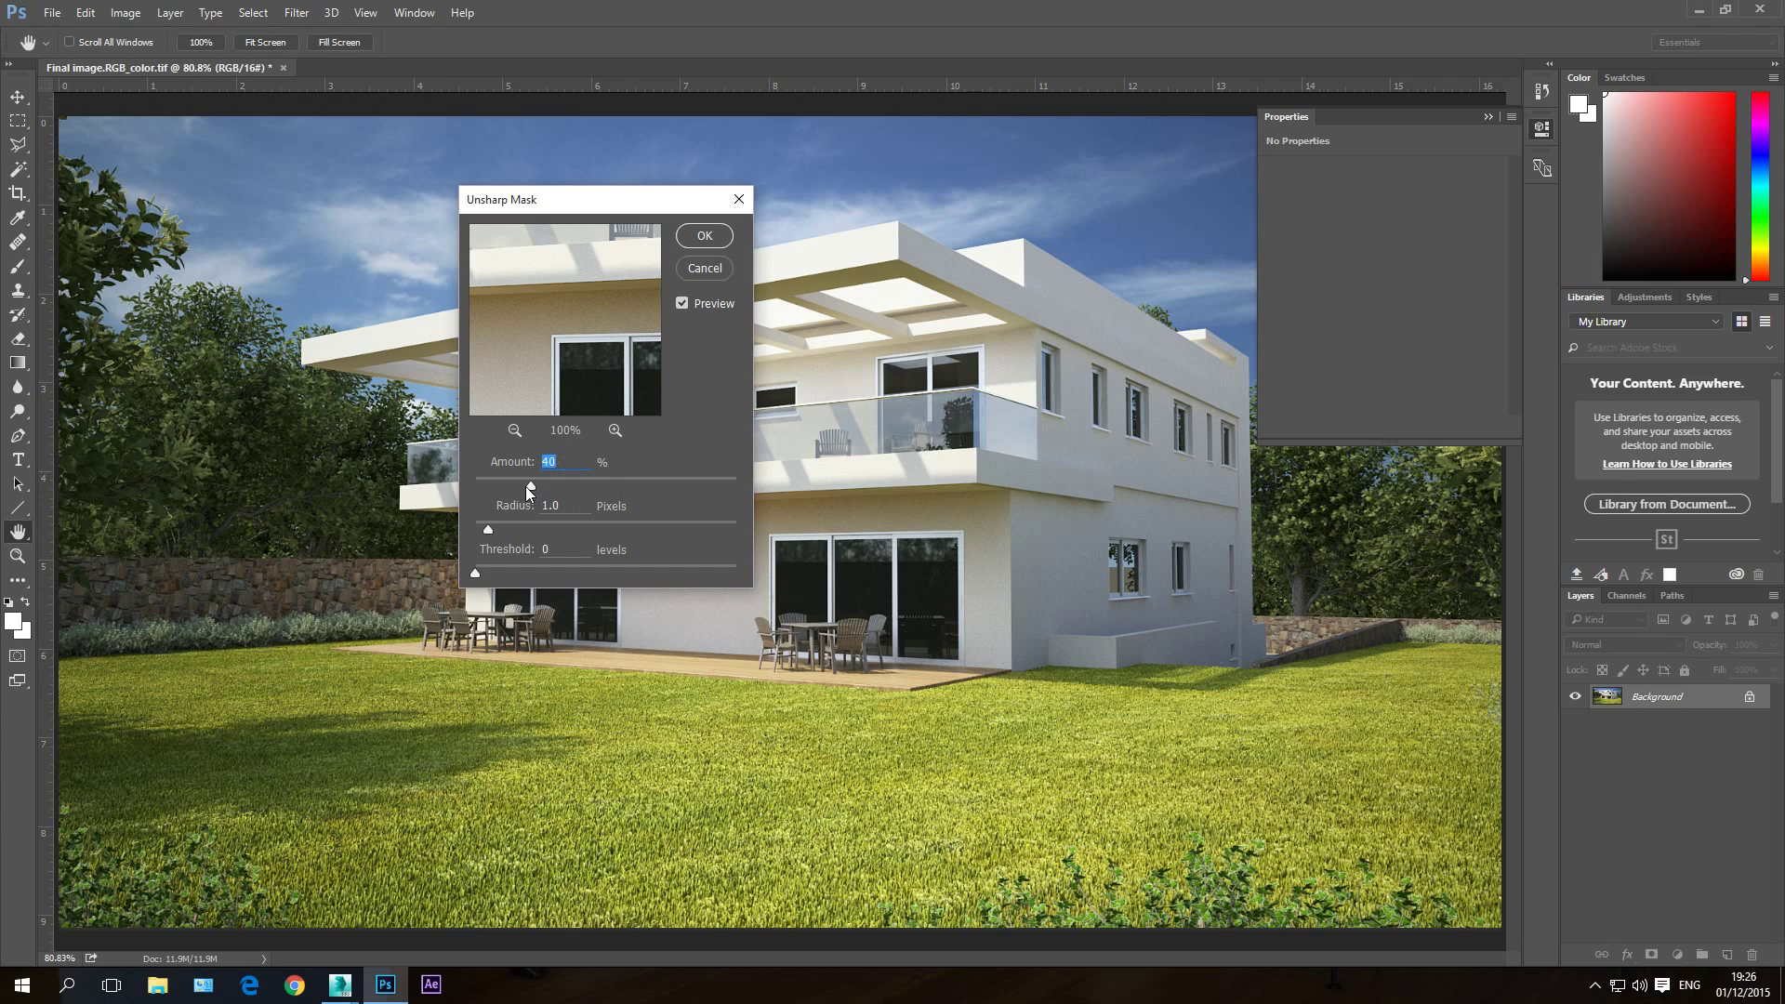
left_click_drag(532, 488, 895, 520)
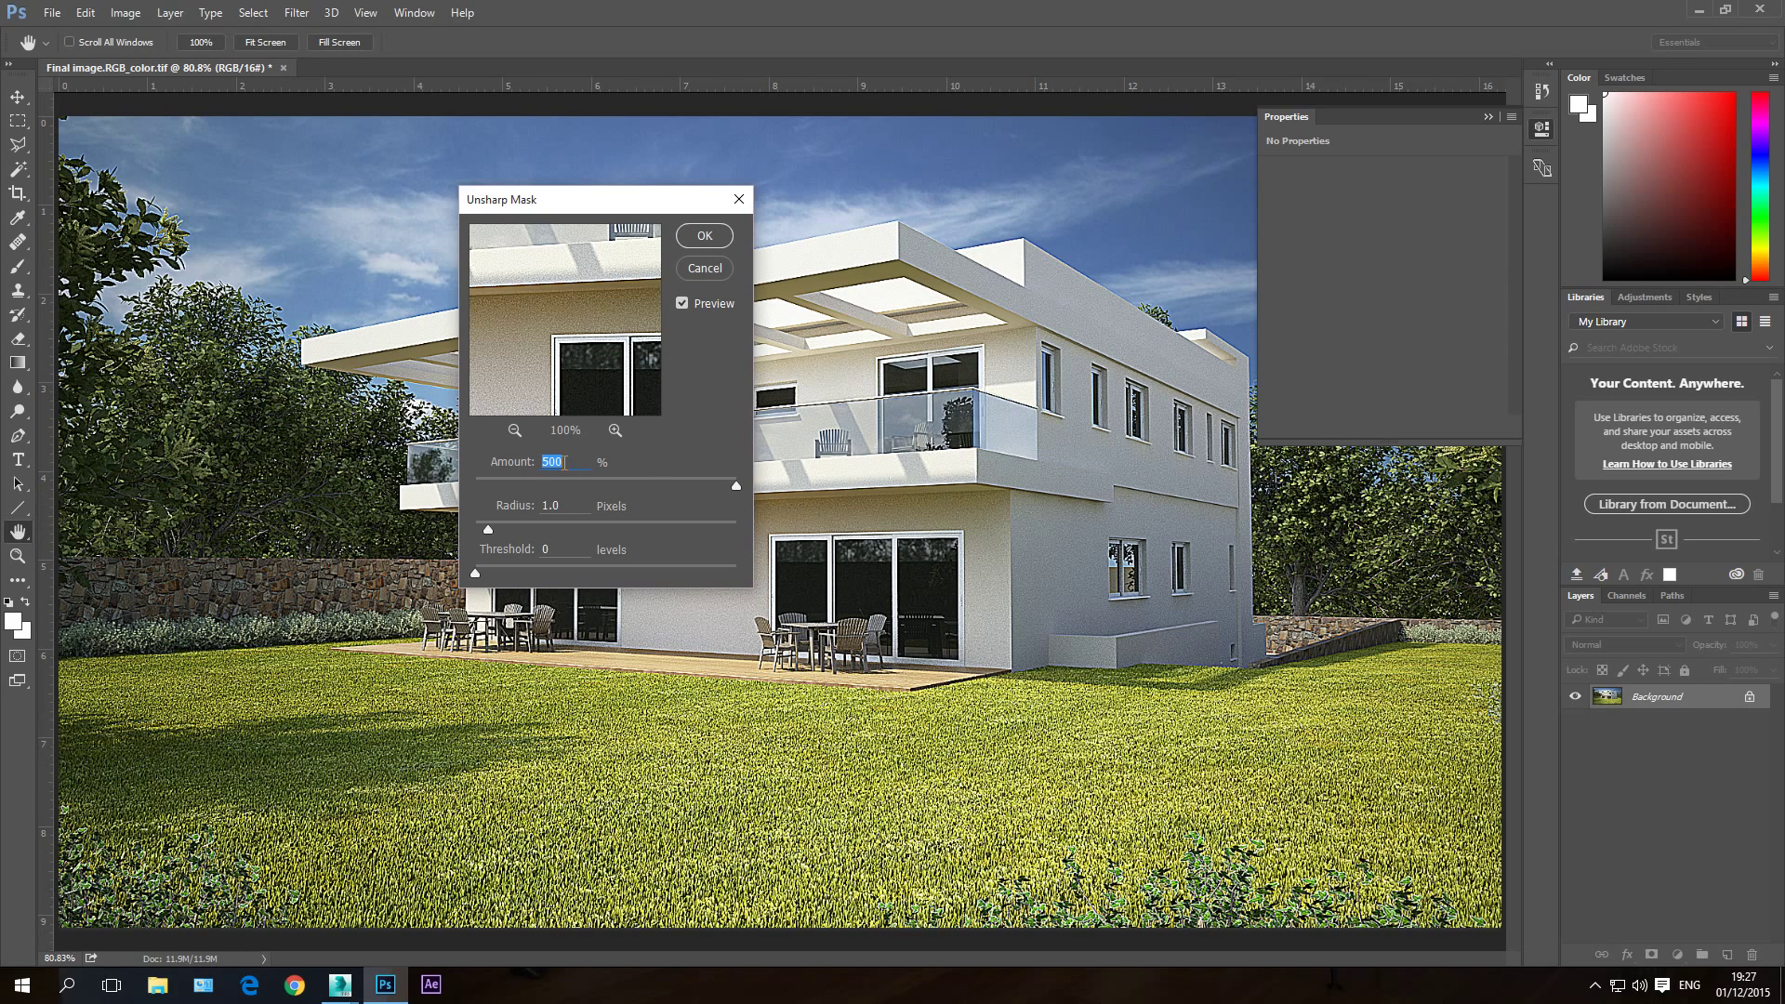
type("60")
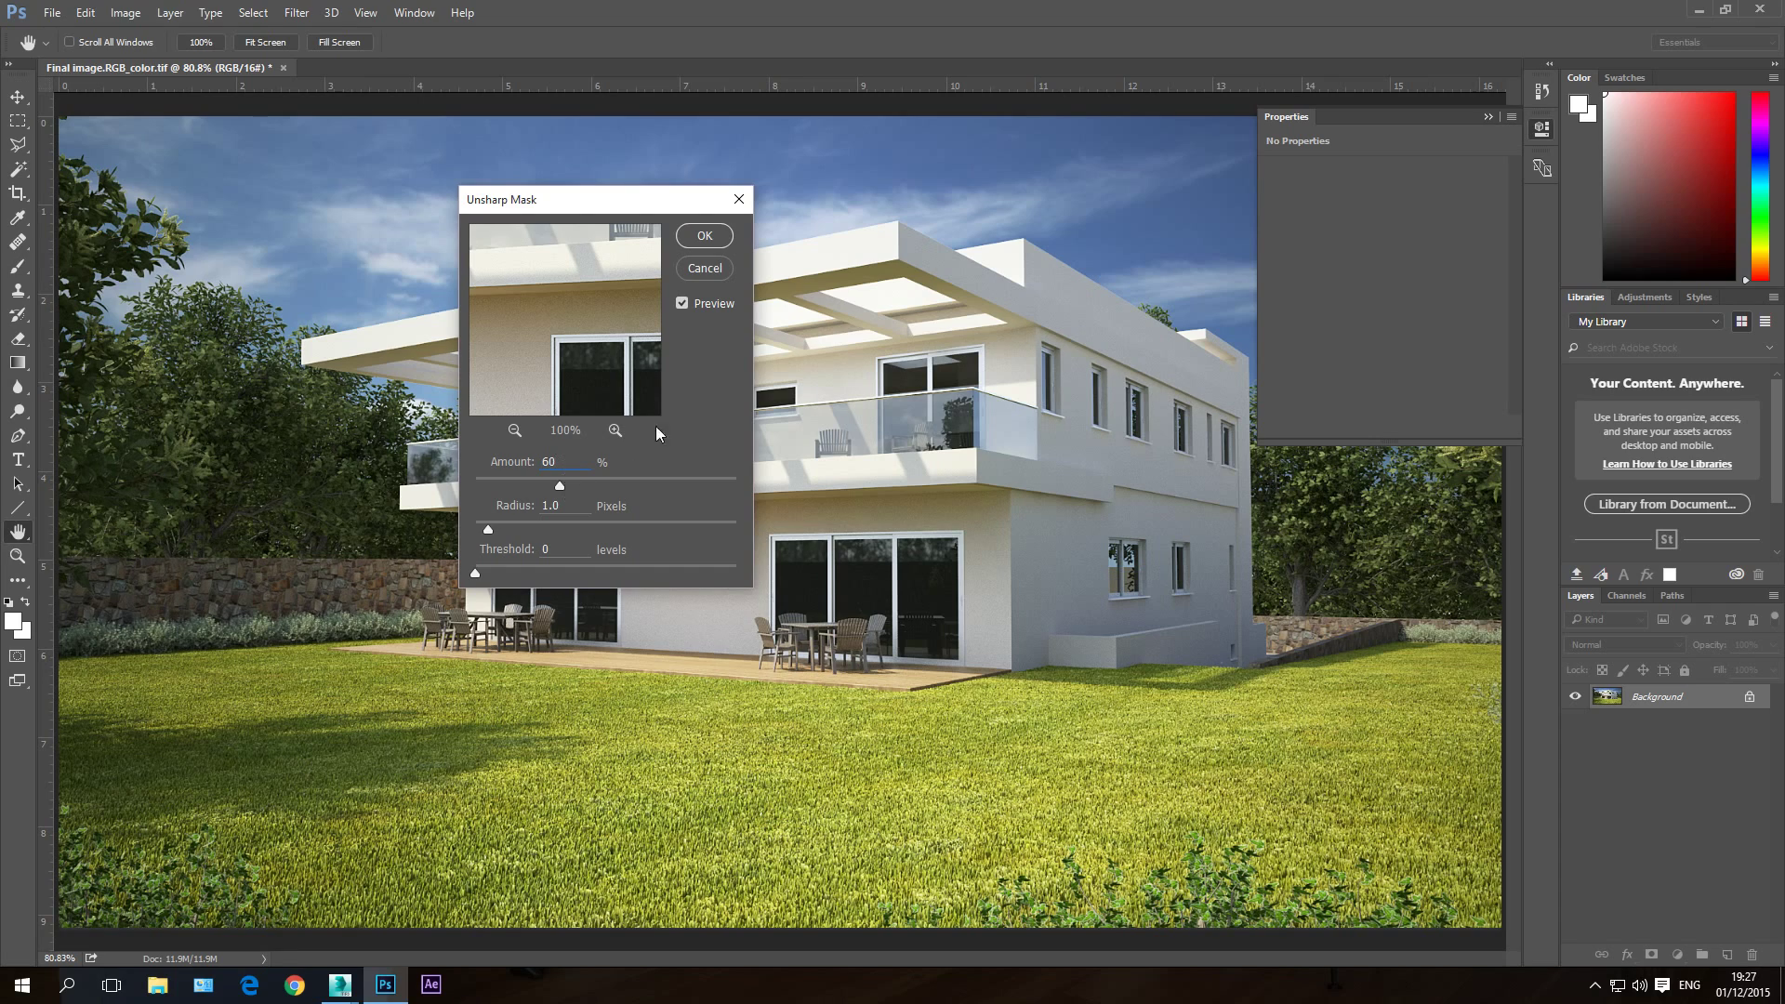
Step: Compare the image with the Unsharp Mask preview off and on, and apply the filter
left_click(681, 304)
left_click(682, 303)
left_click(684, 304)
left_click(704, 236)
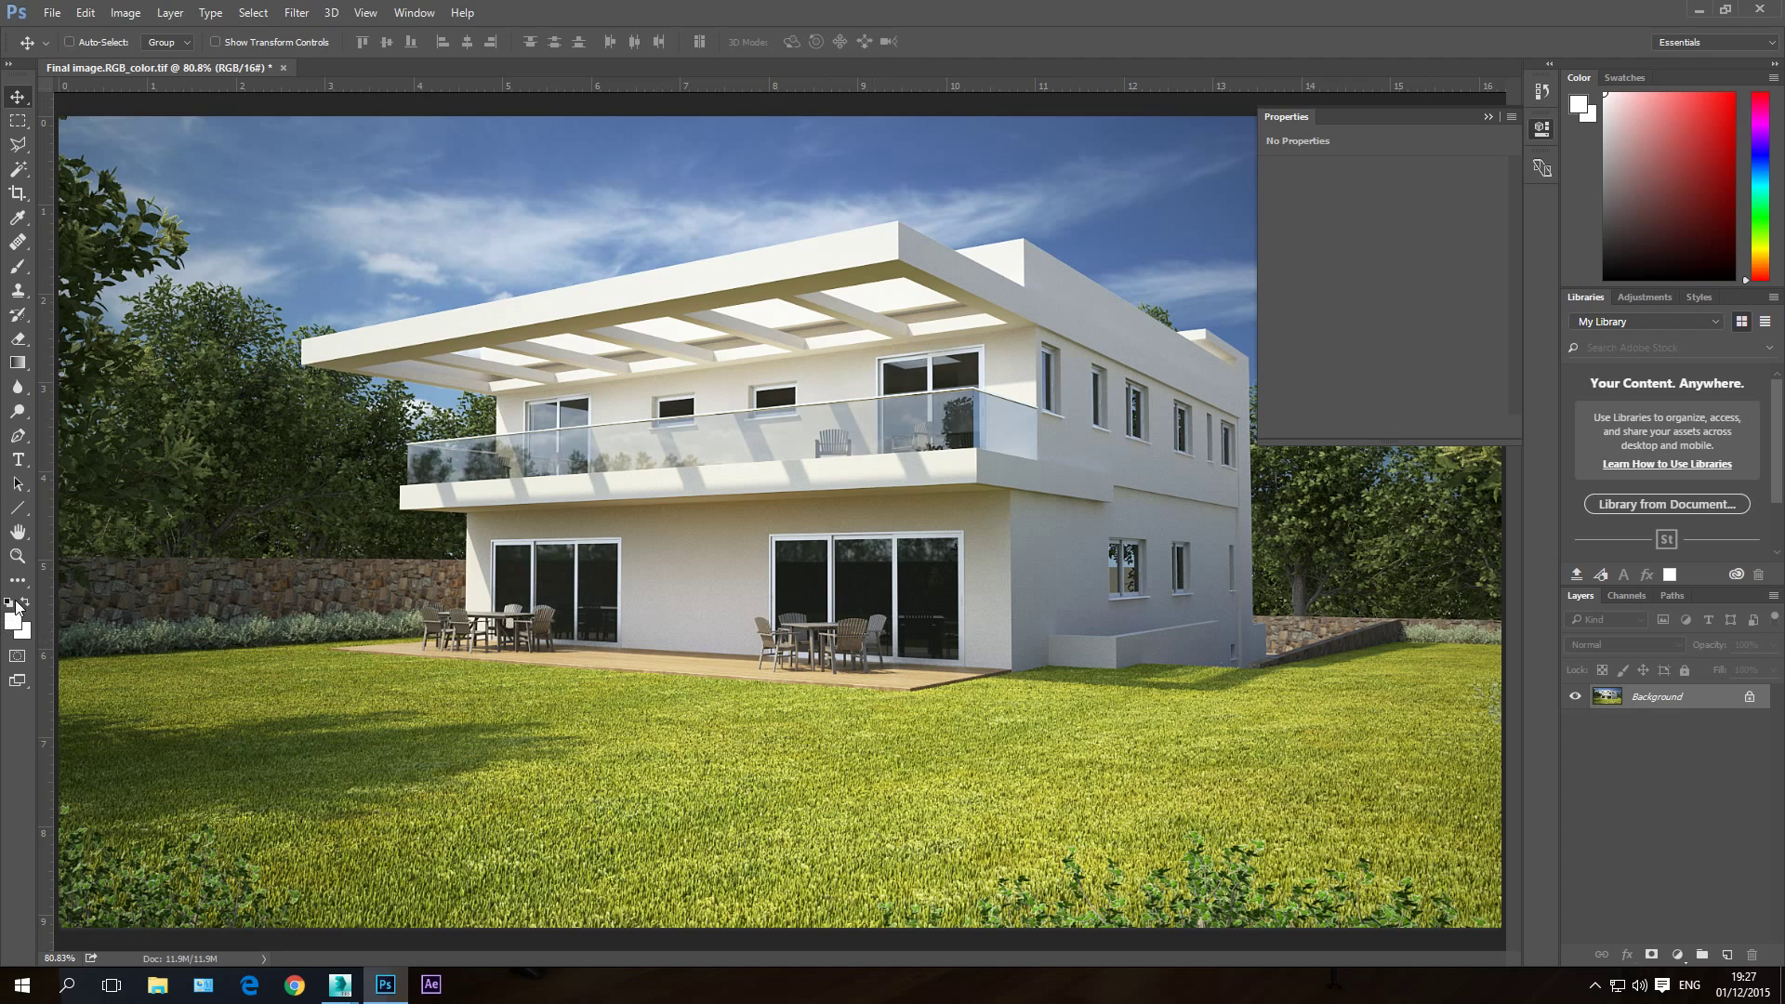
Step: Examine the sharpening around the terrace furniture up close and compare the Flatten Image and Unsharp Mask history states, ending on Unsharp Mask
key("z")
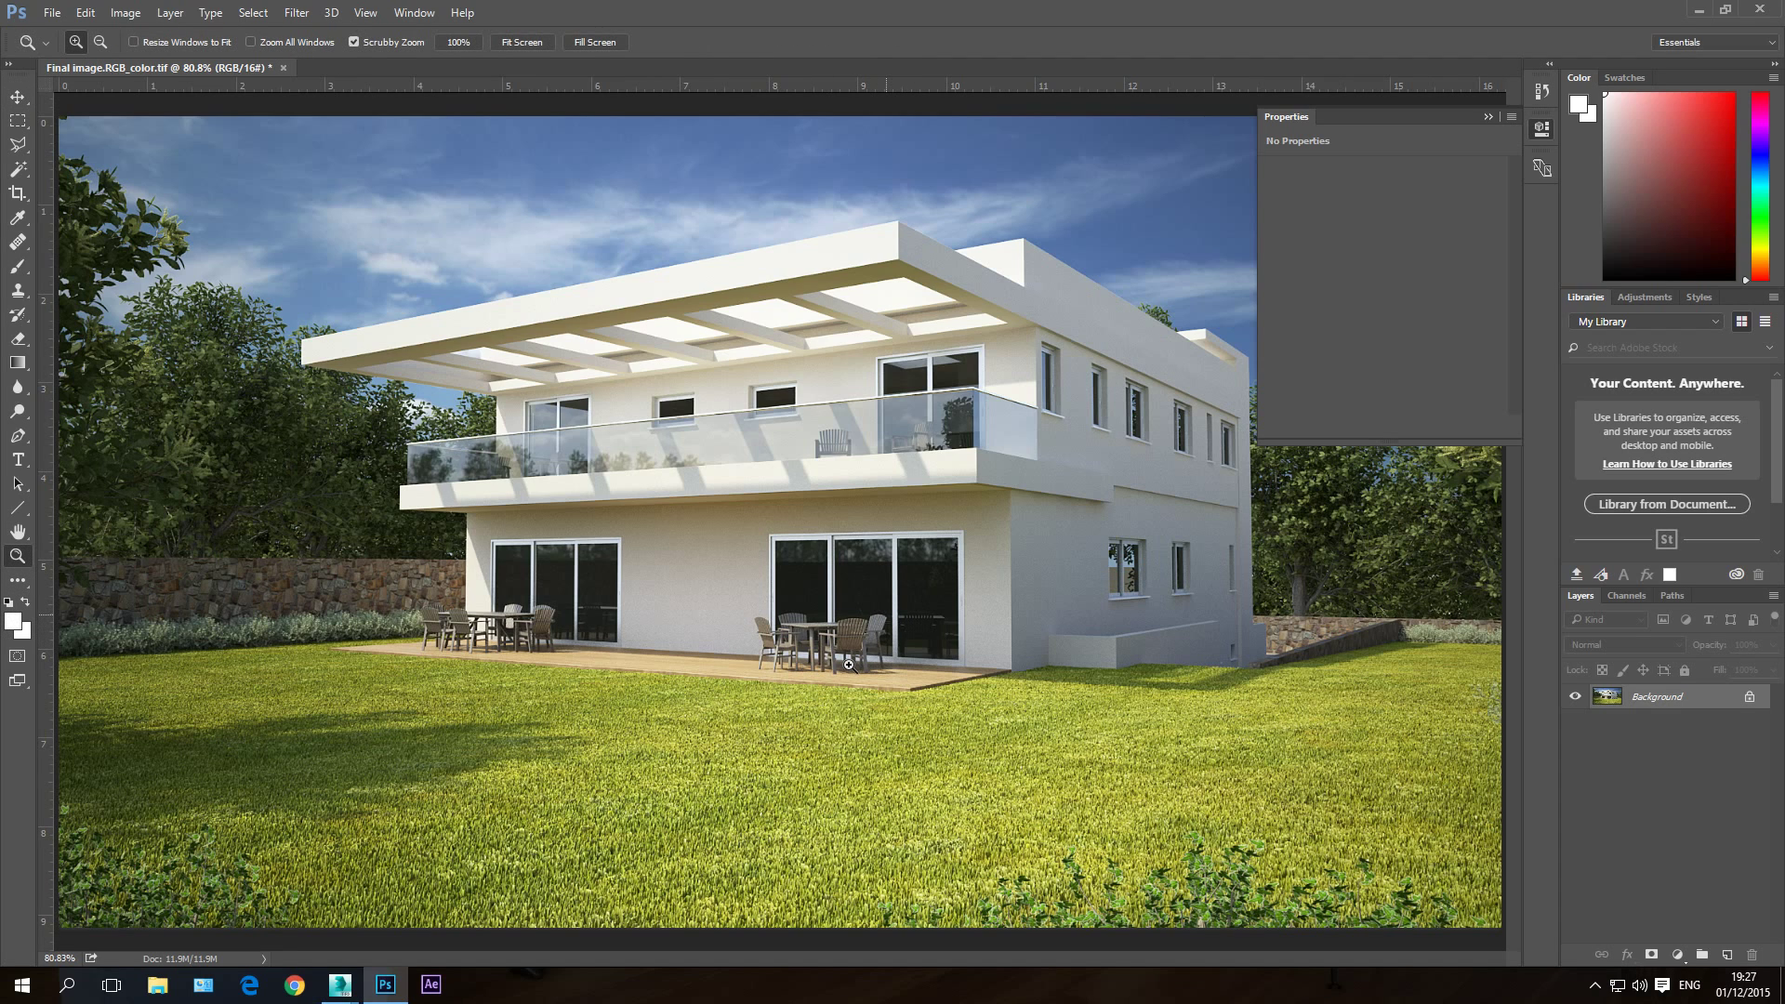
left_click(848, 665)
left_click(849, 664)
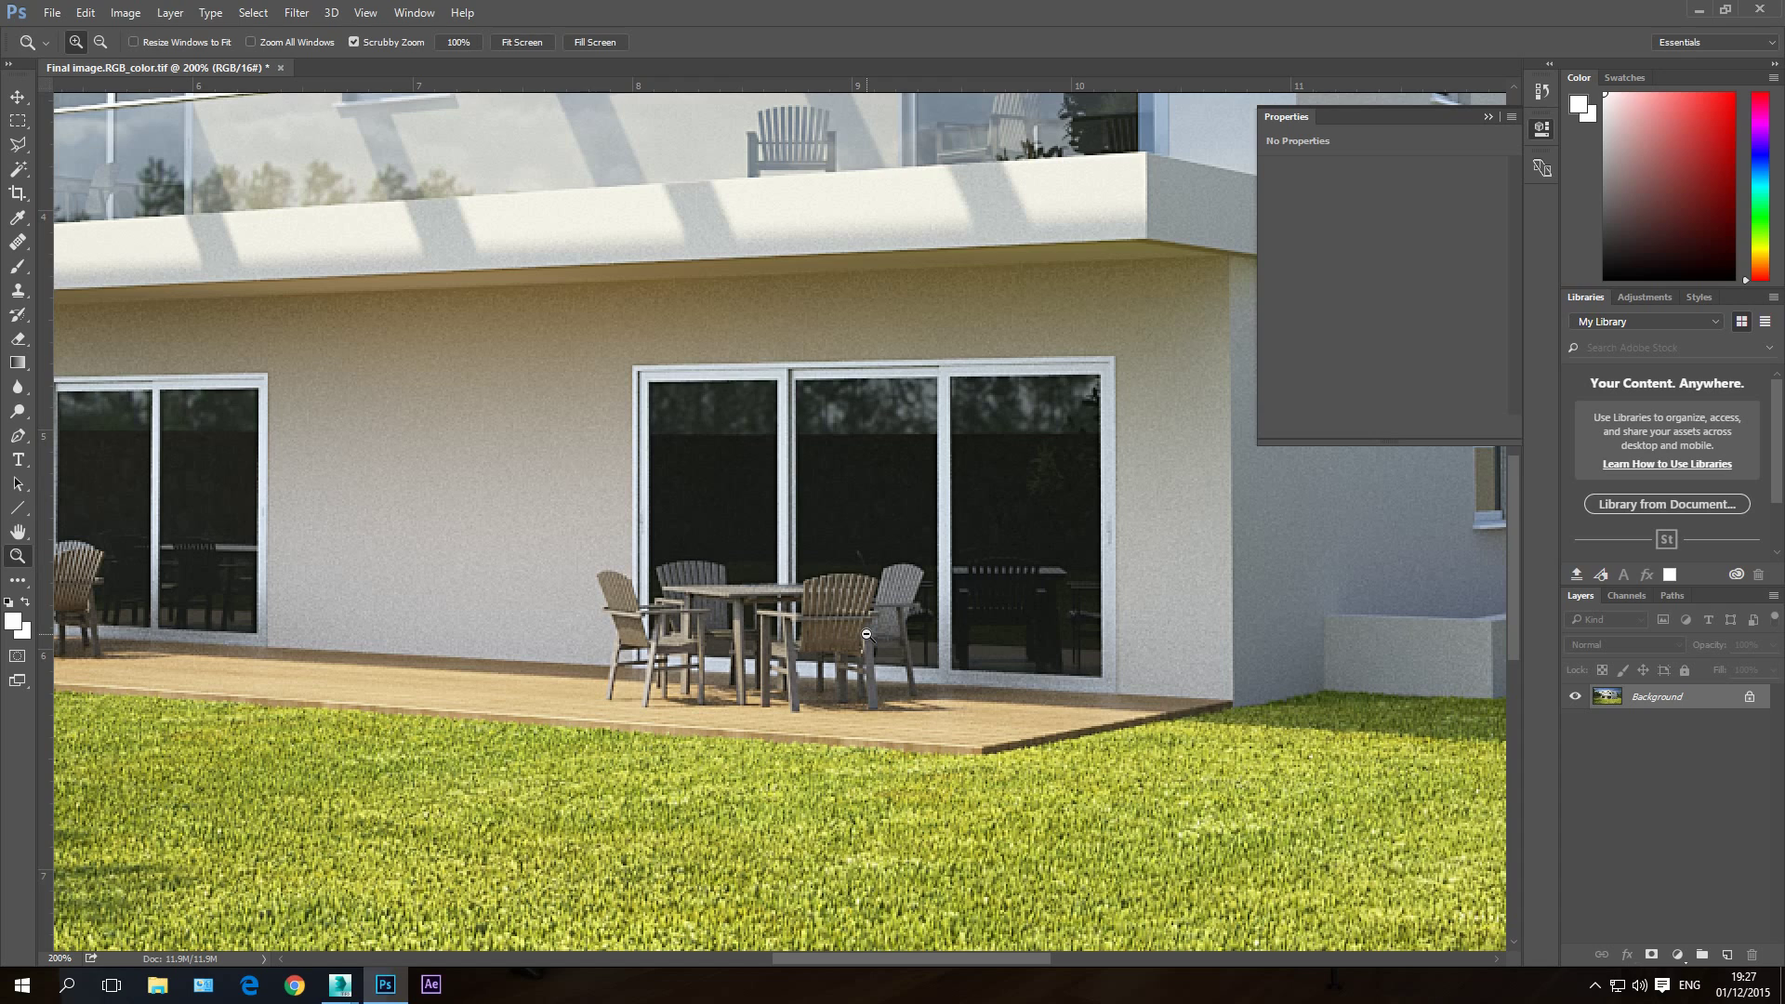
key("alt")
left_click(867, 634, "alt")
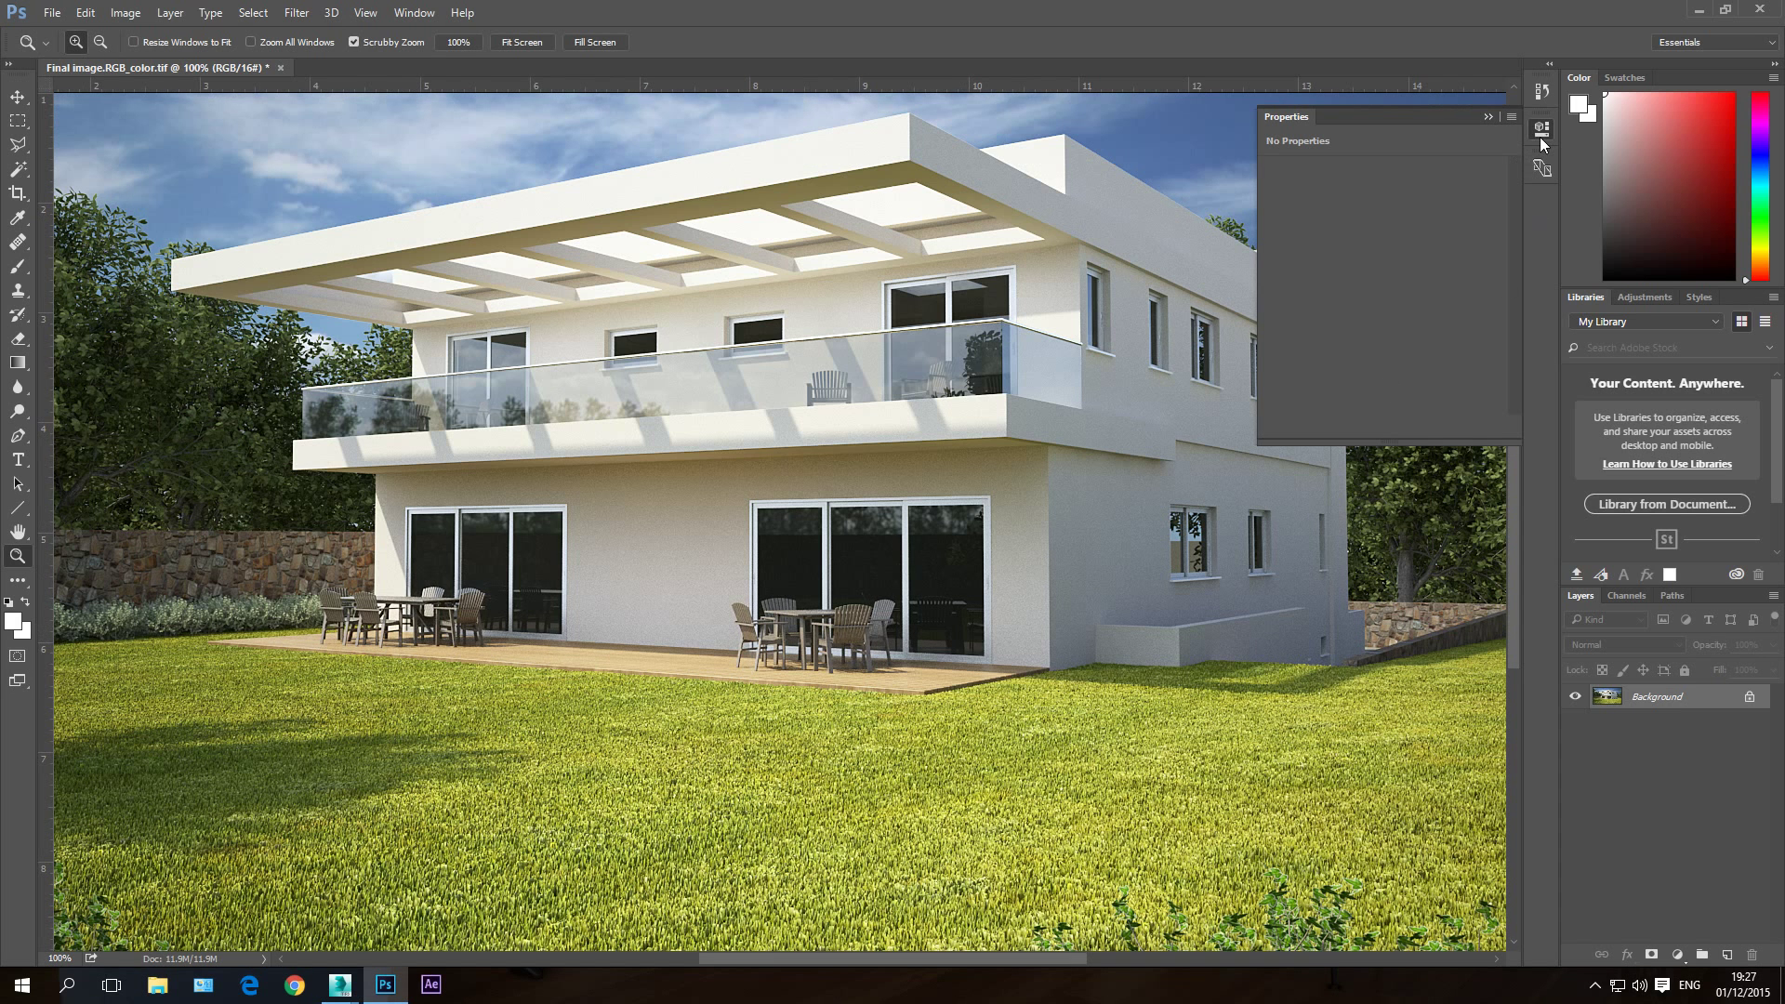
left_click(1539, 93)
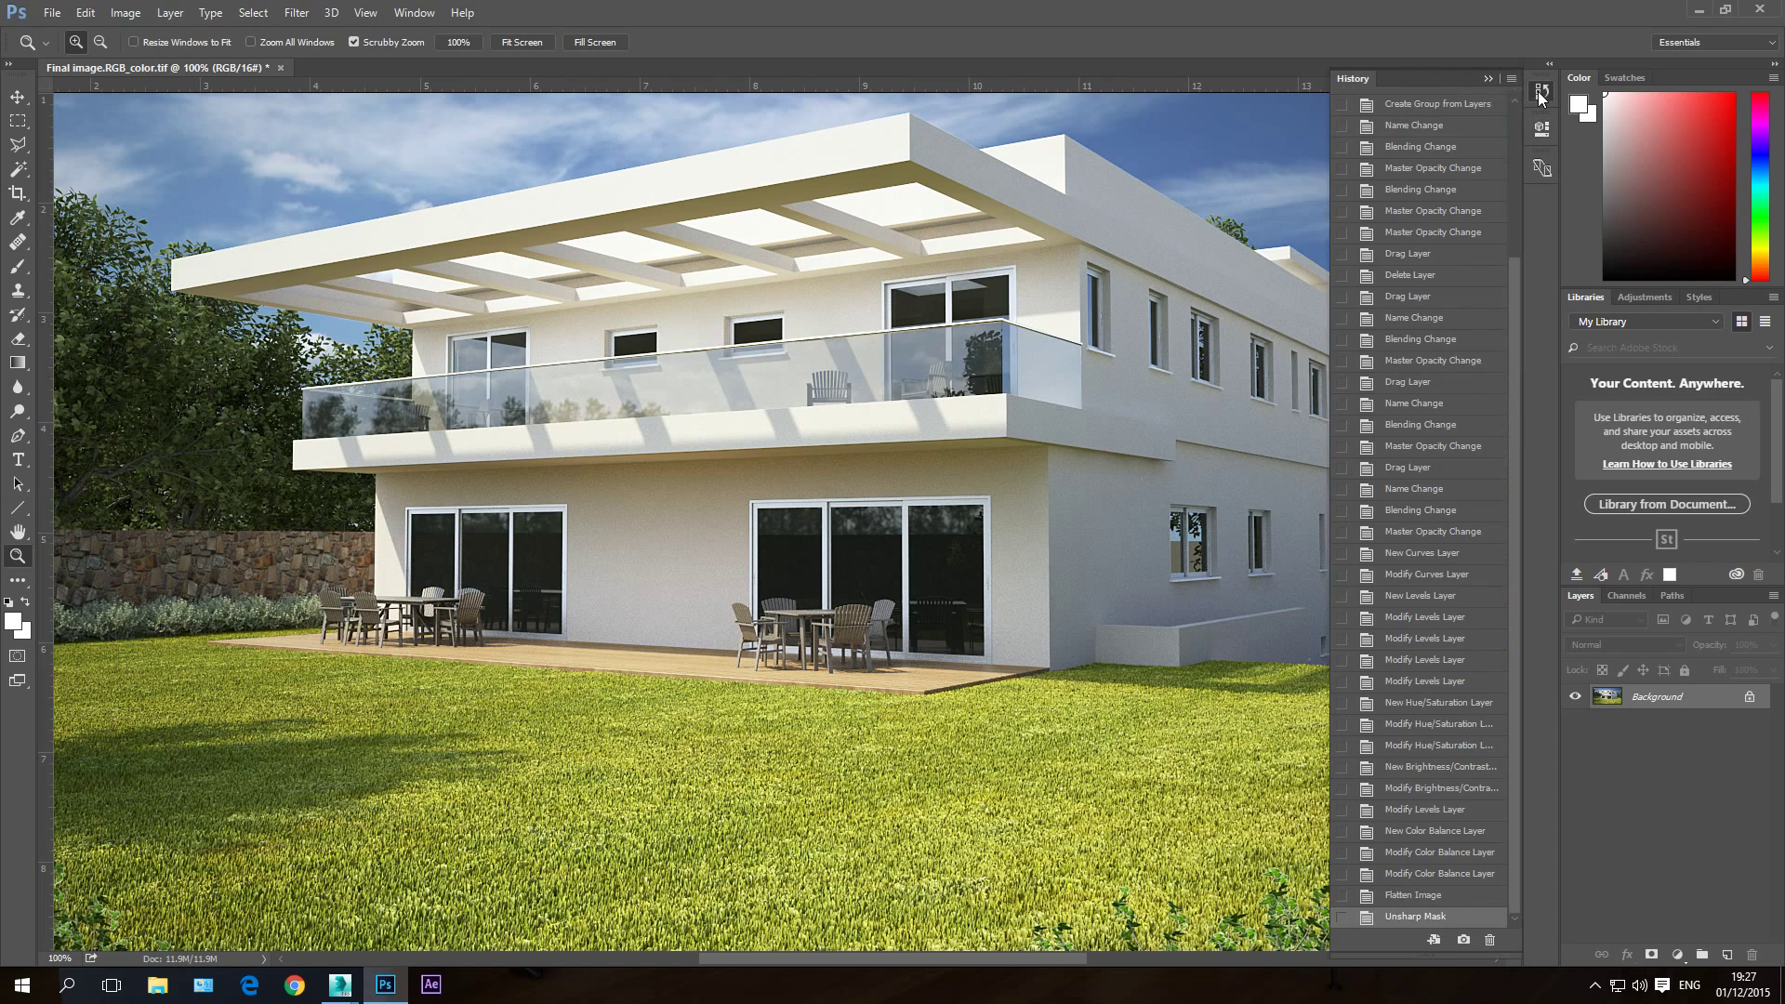
left_click(1412, 896)
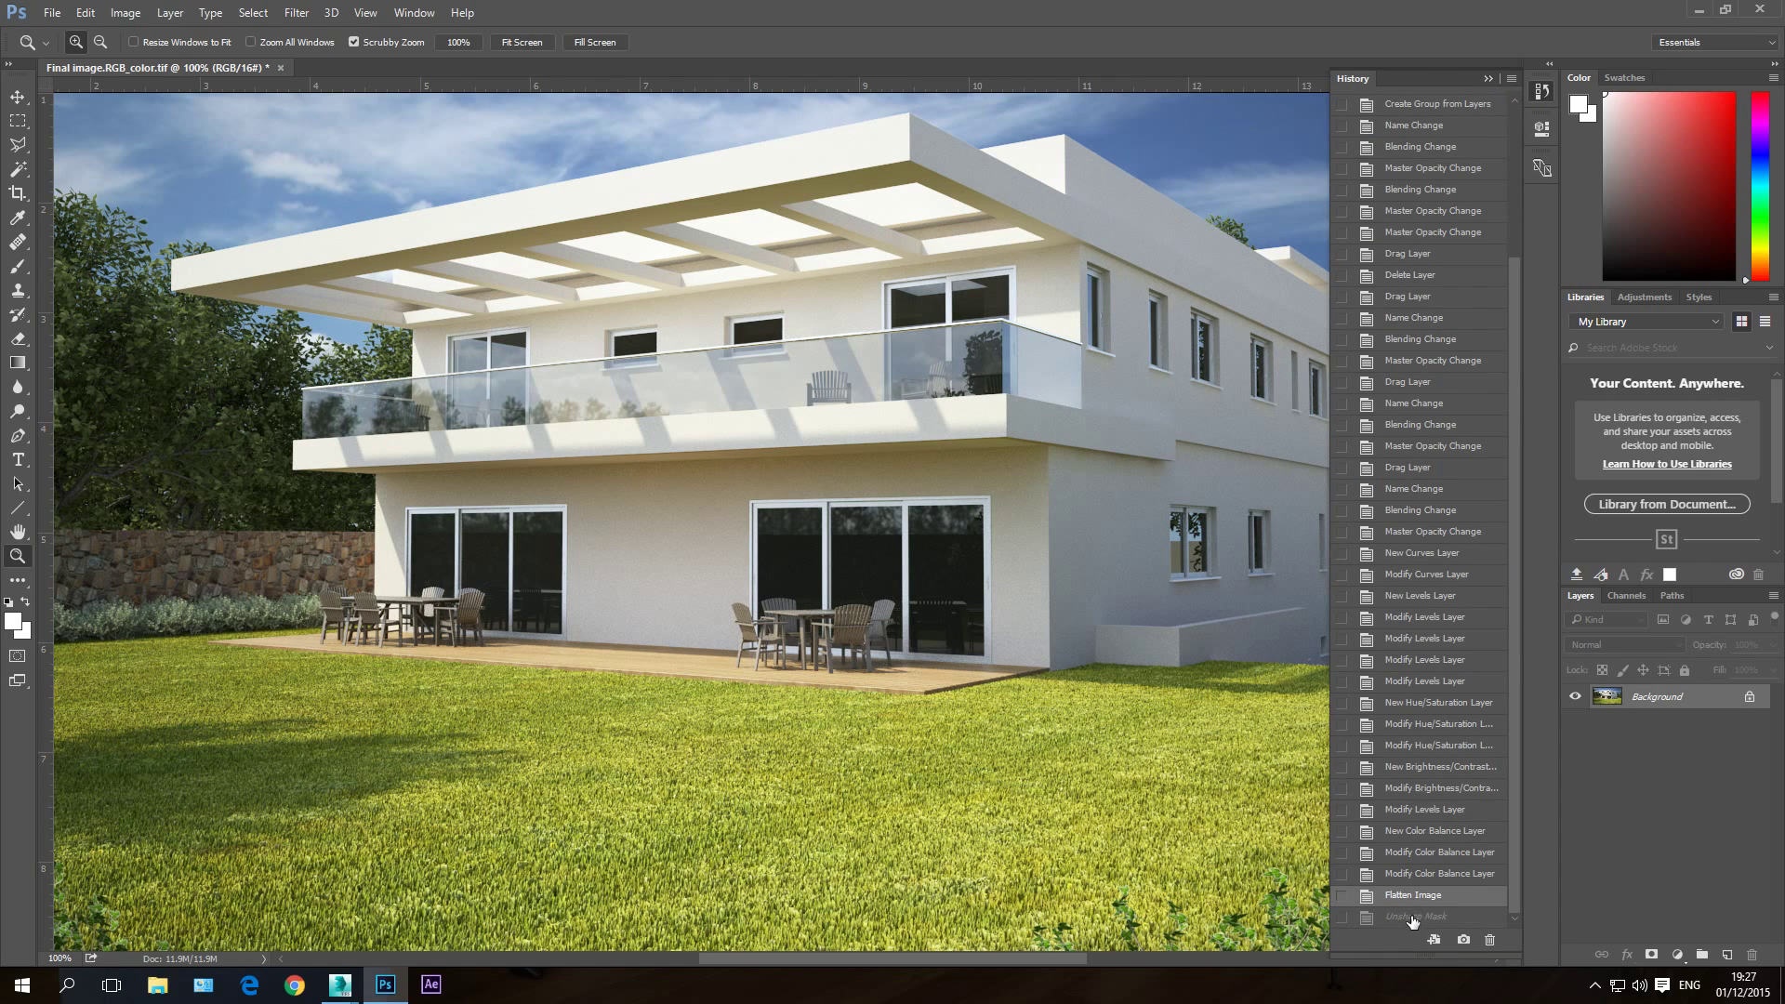
left_click(1413, 918)
left_click(1408, 896)
left_click(1407, 920)
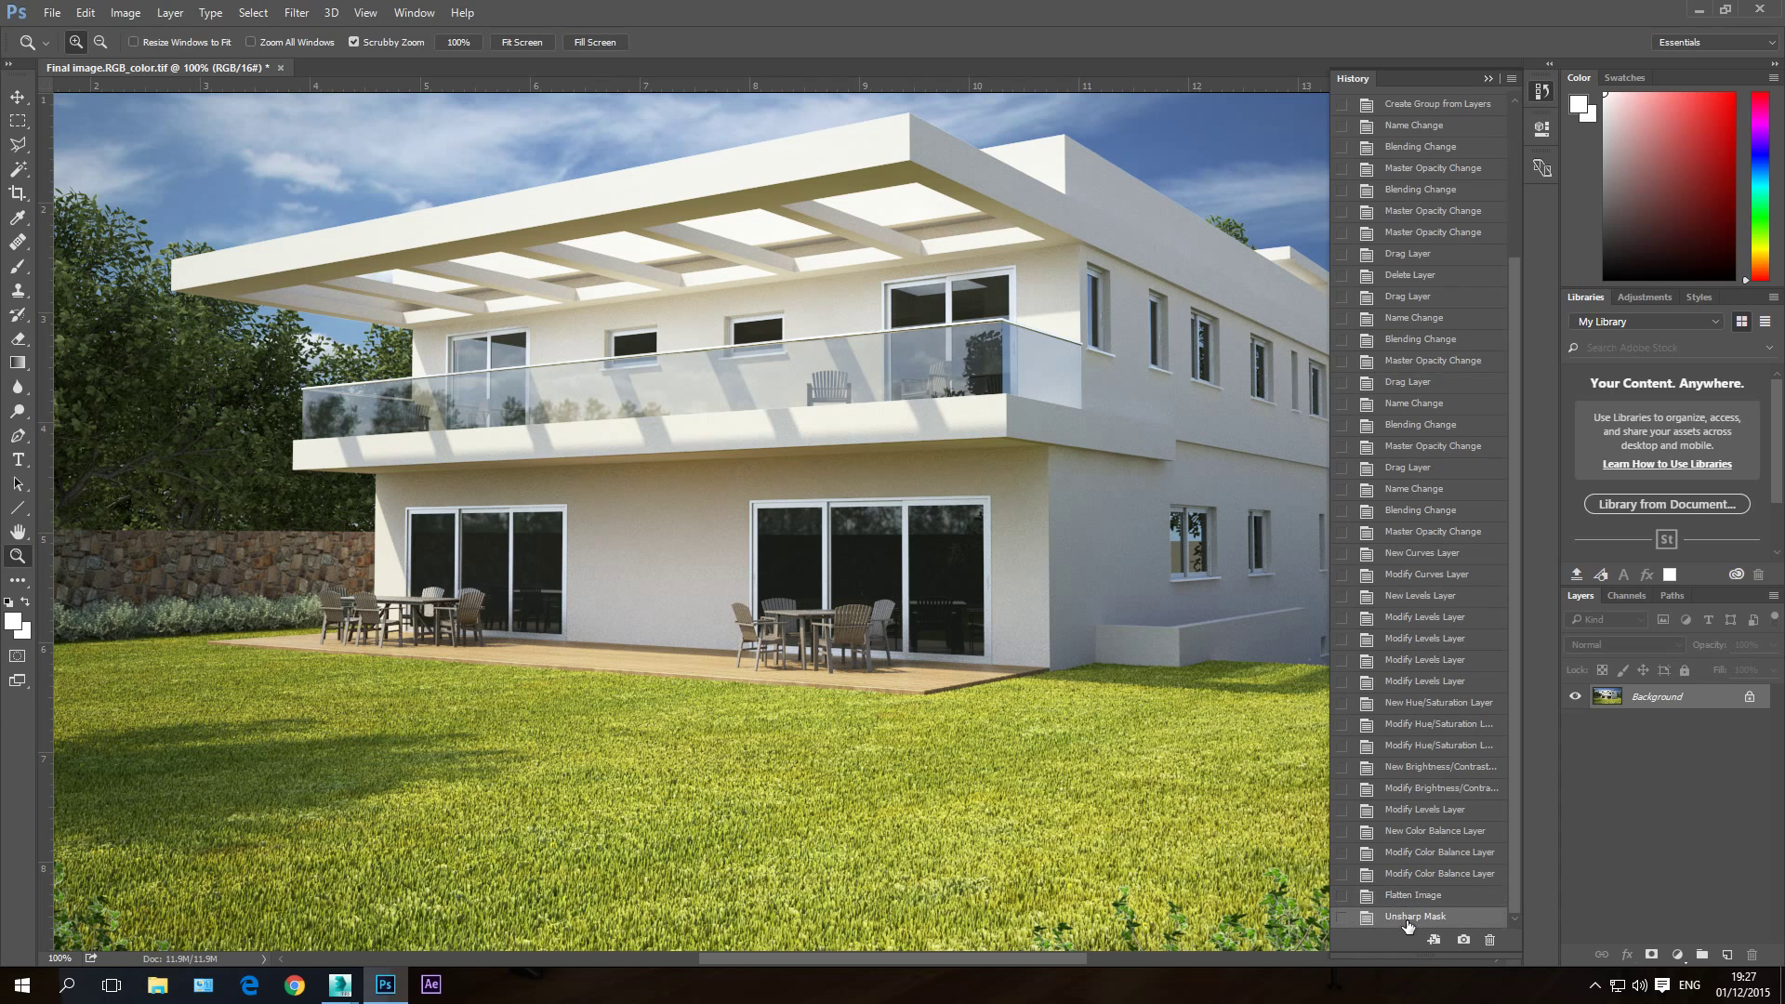
Step: Compare the whole image in its originally opened history state with the final Unsharp Mask state, ending on the final one
key("alt")
left_click(853, 570, "alt")
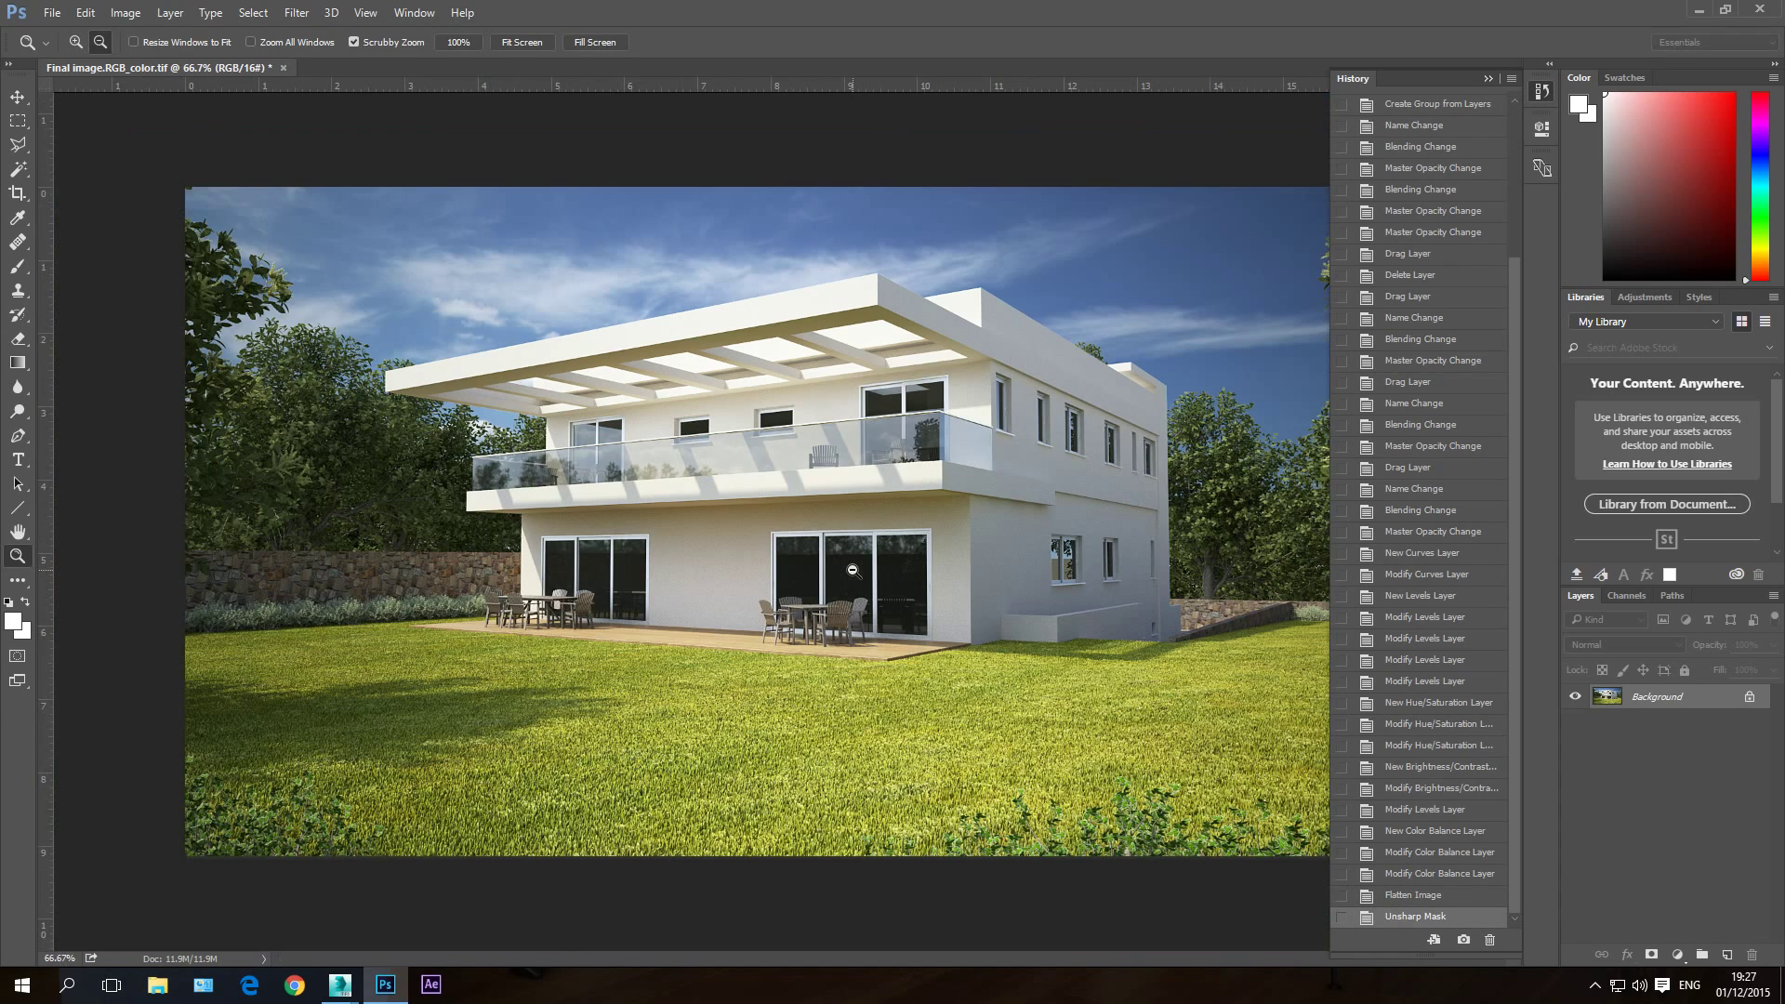
right_click(875, 537)
left_click(914, 554)
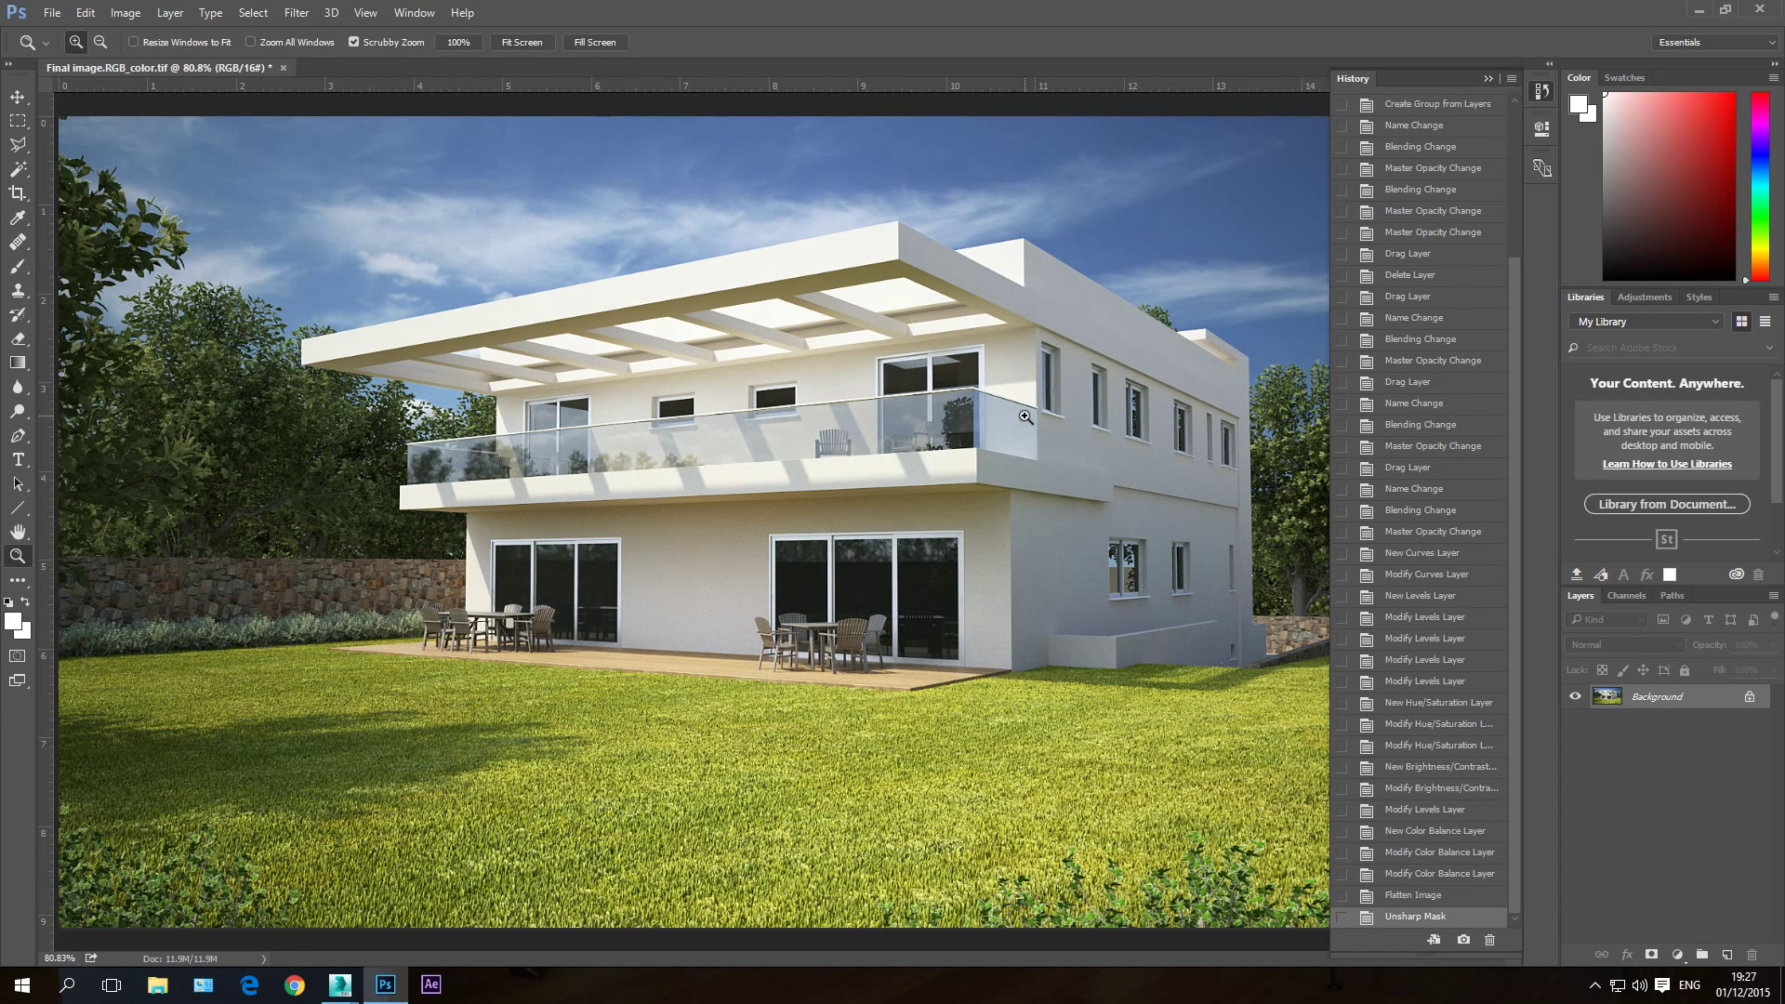
left_click(1487, 78)
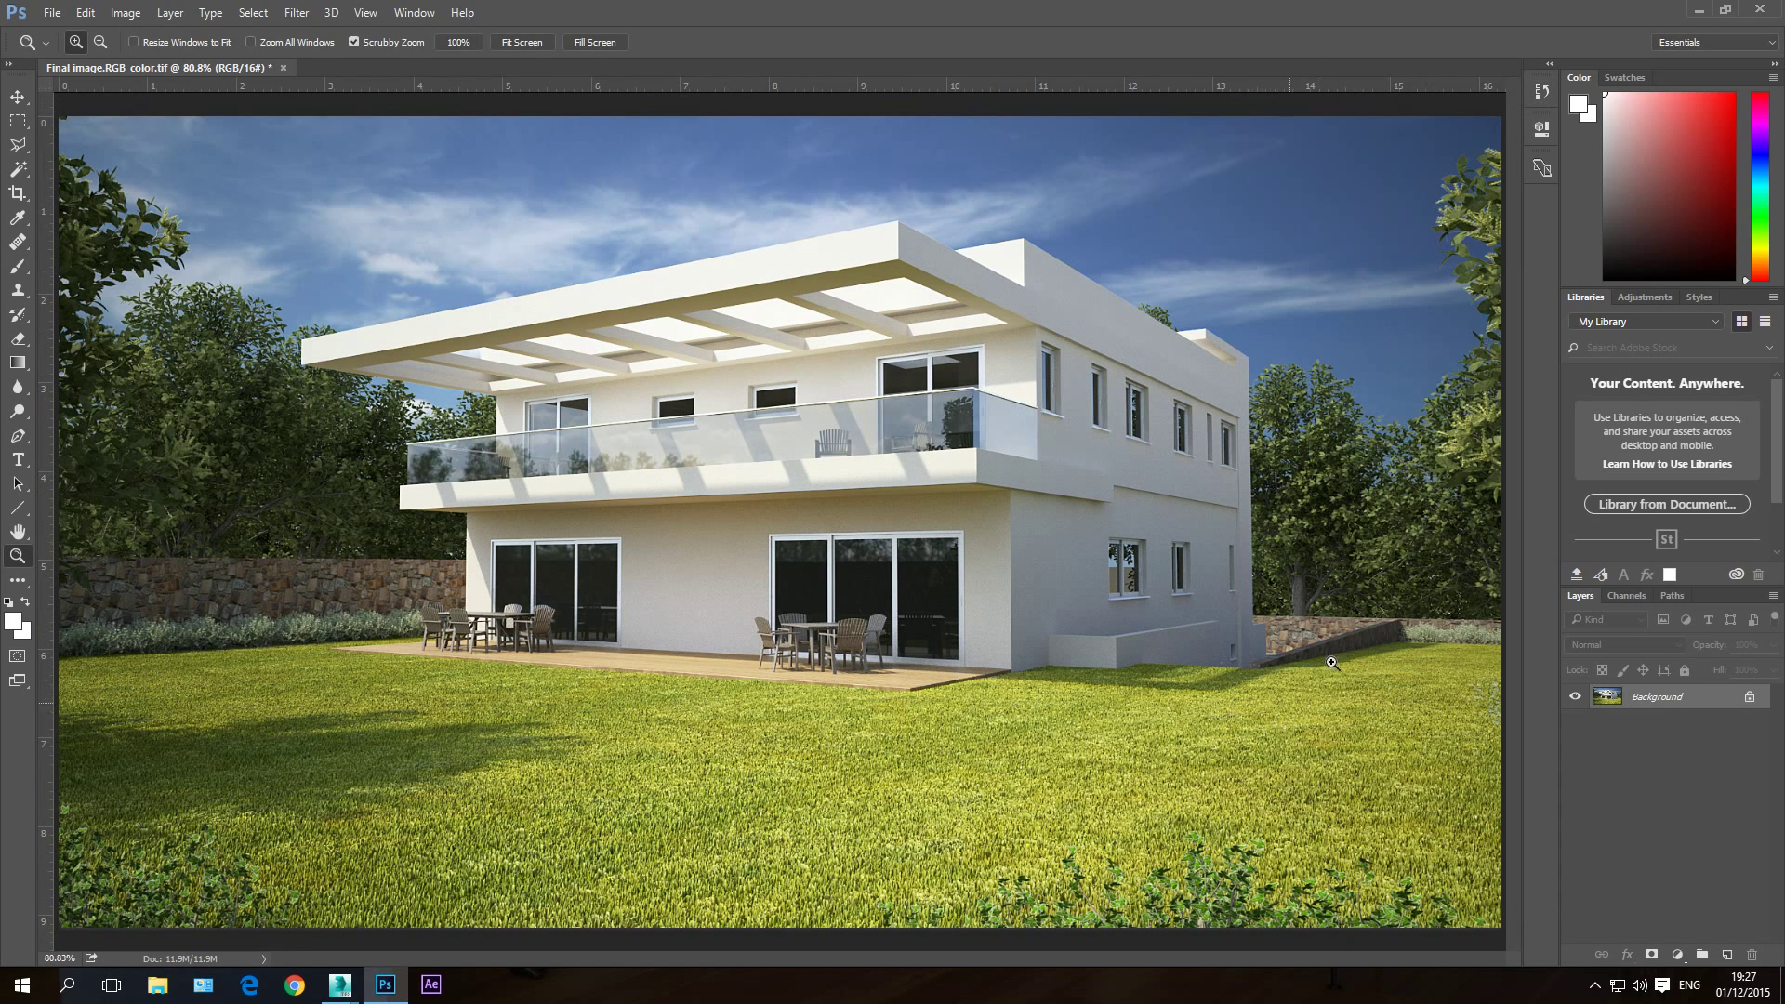
left_click(1542, 93)
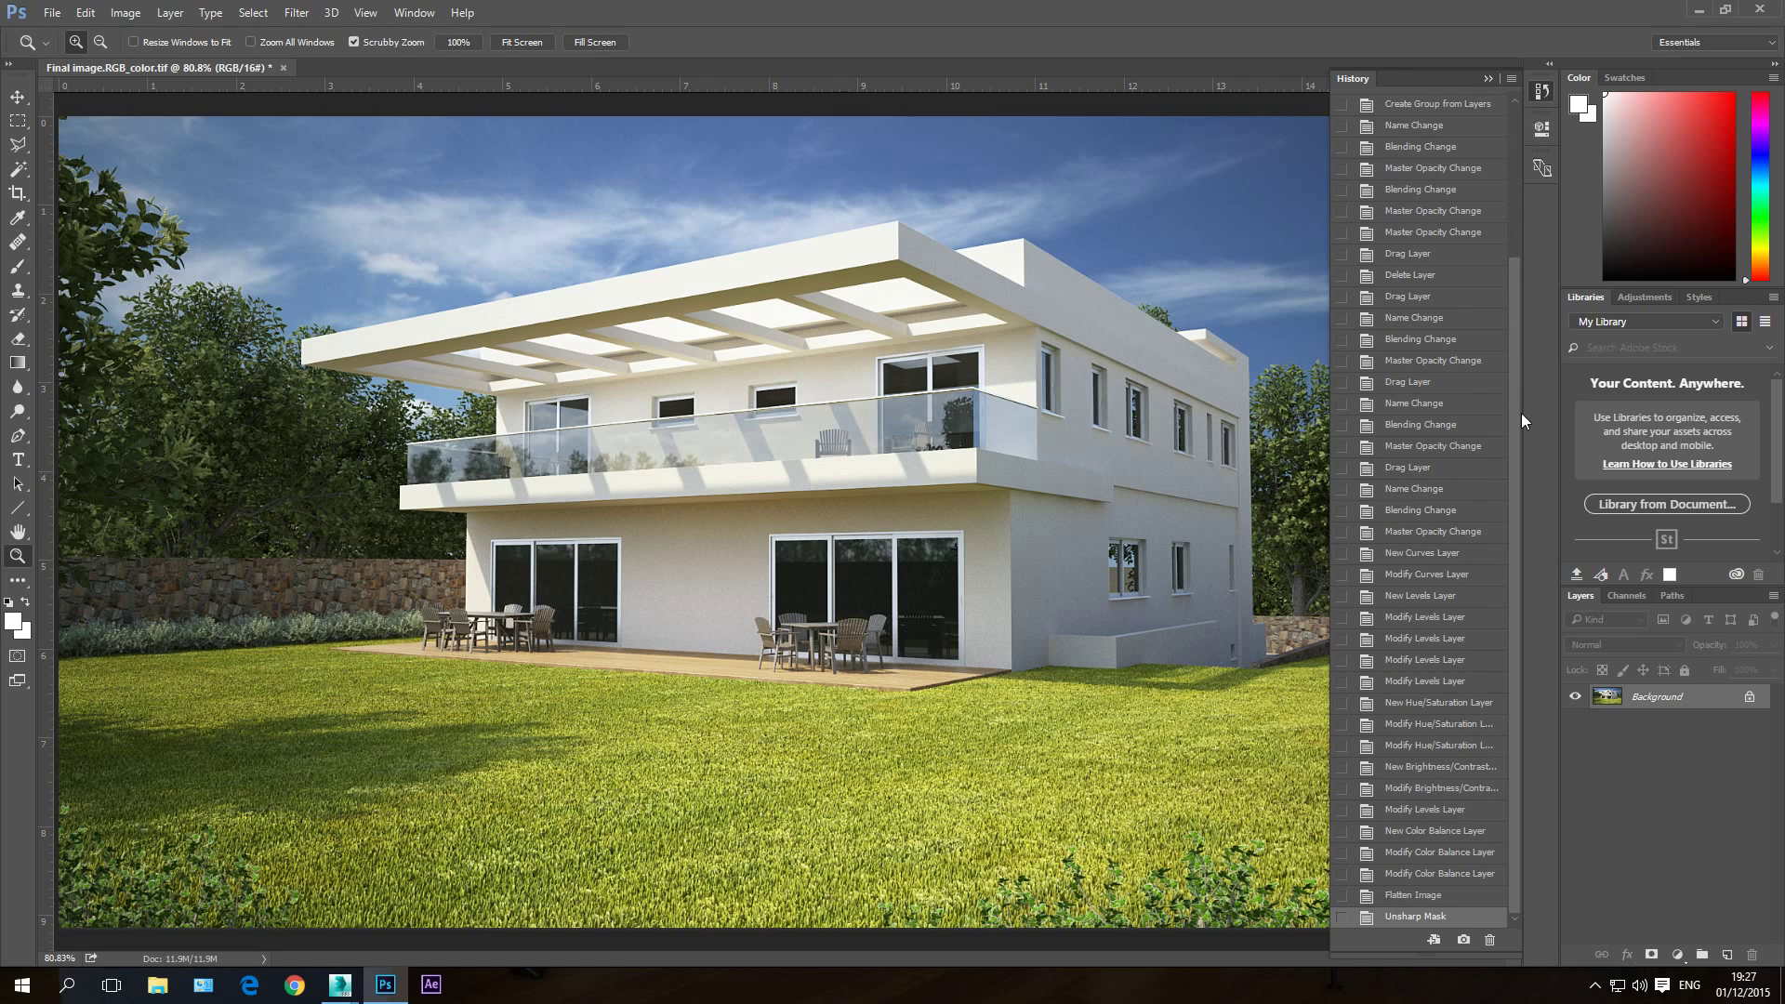
scroll(1519, 413, "up", 1)
left_click(1467, 100)
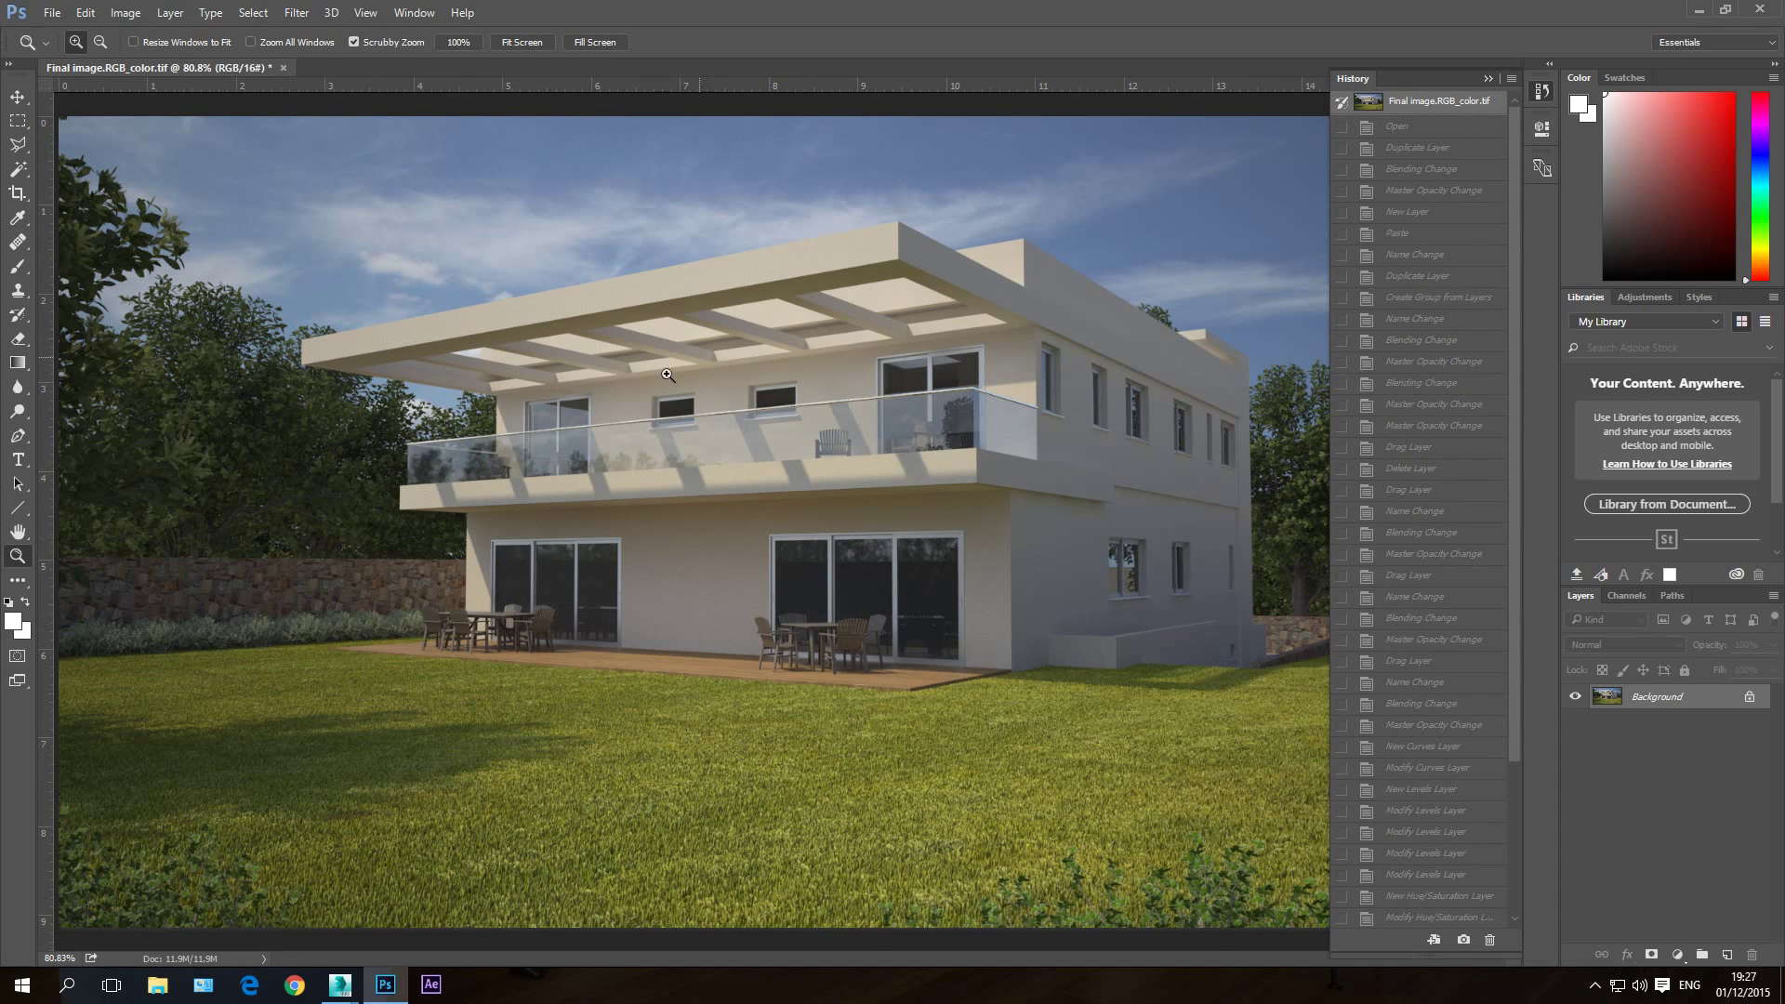
left_click_drag(1516, 199, 1525, 456)
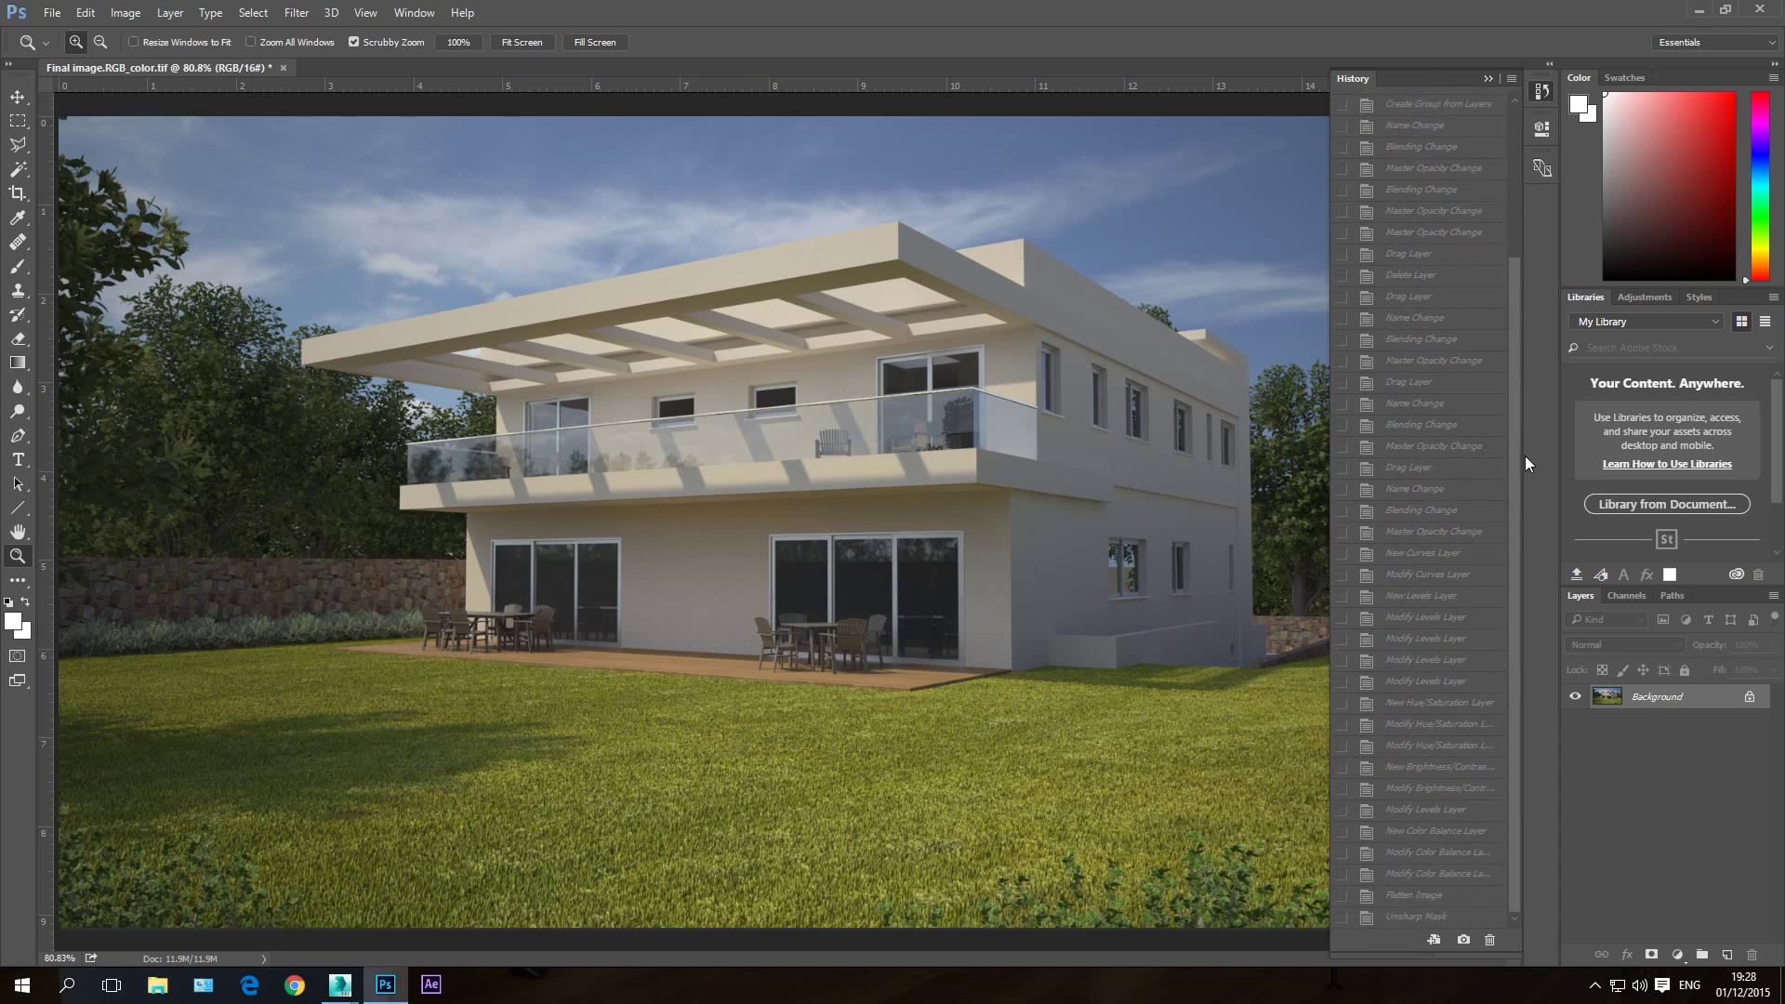
left_click(1421, 919)
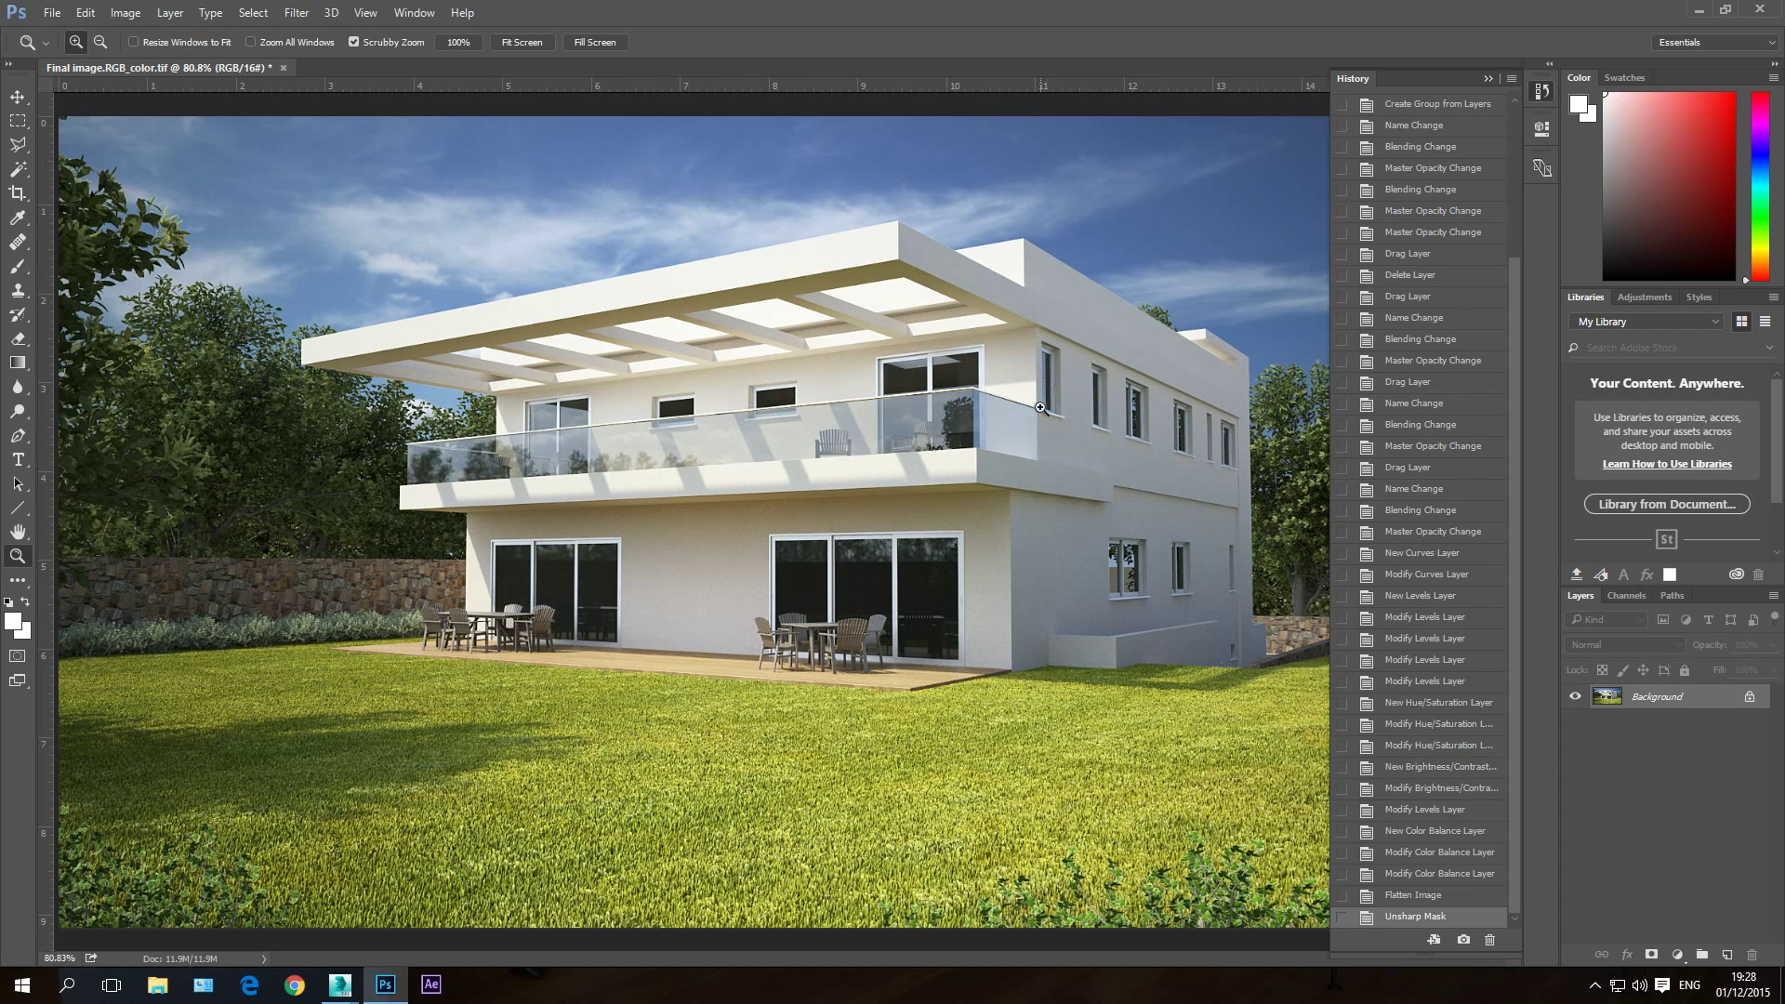
key("alt")
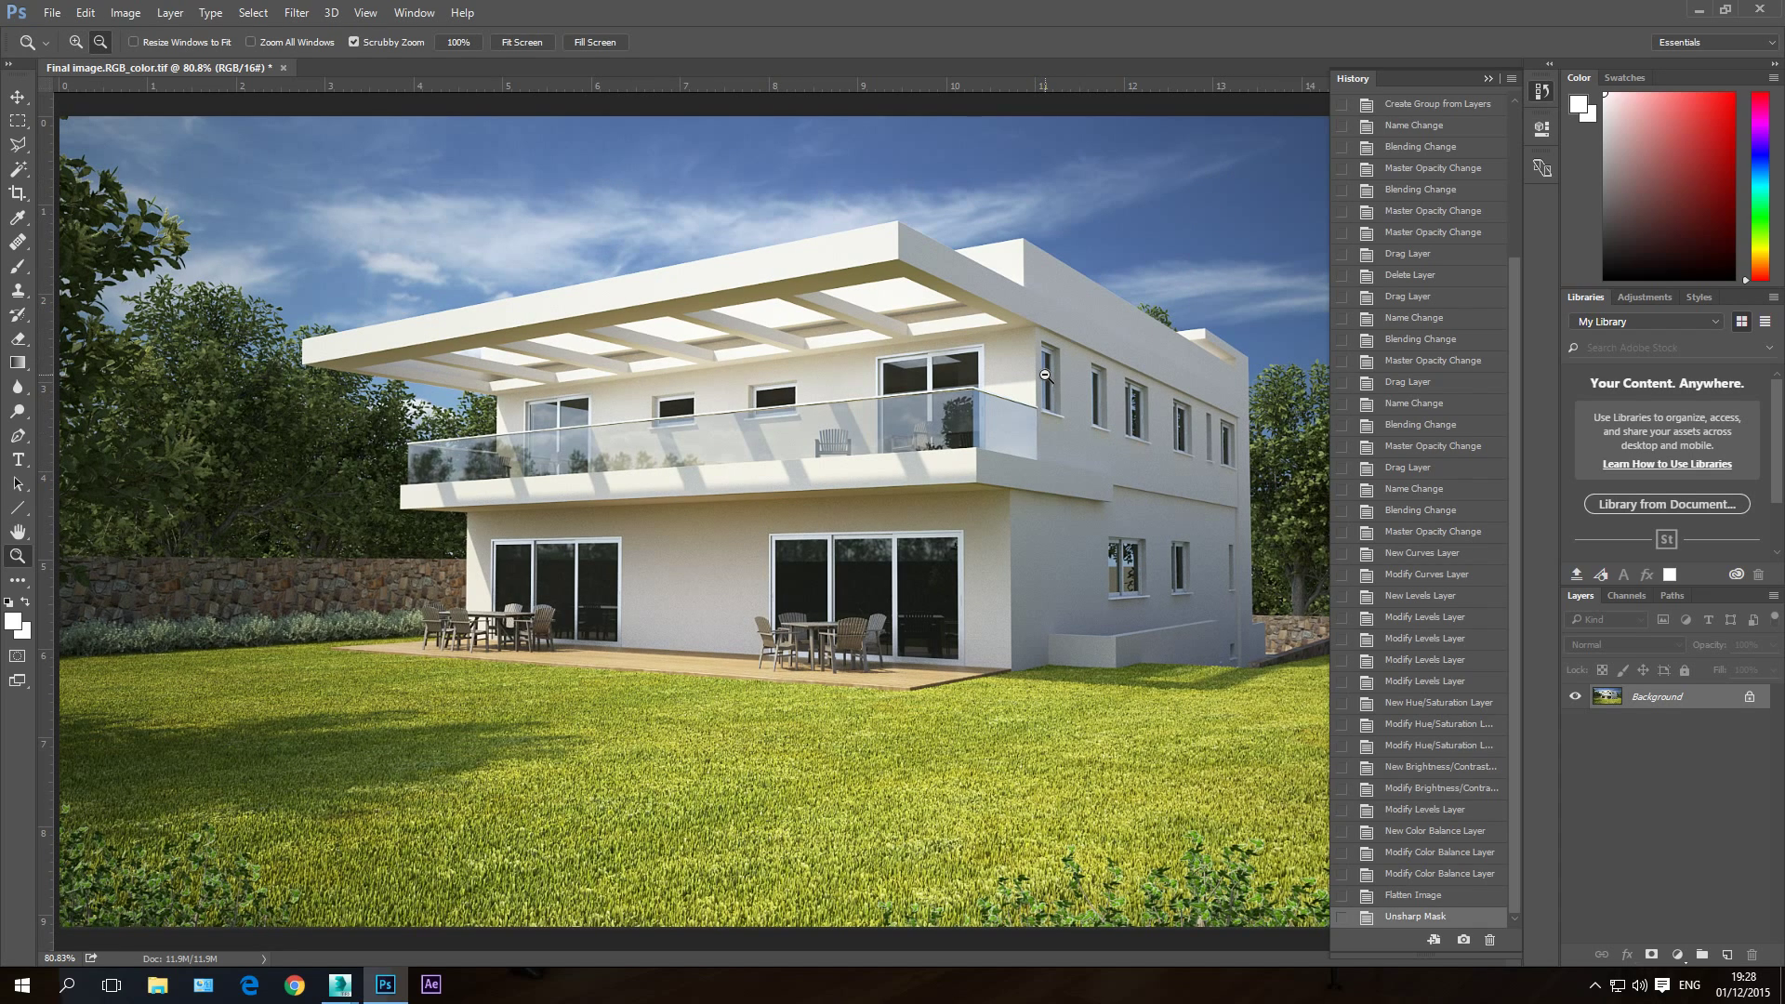
left_click(1045, 374, "alt")
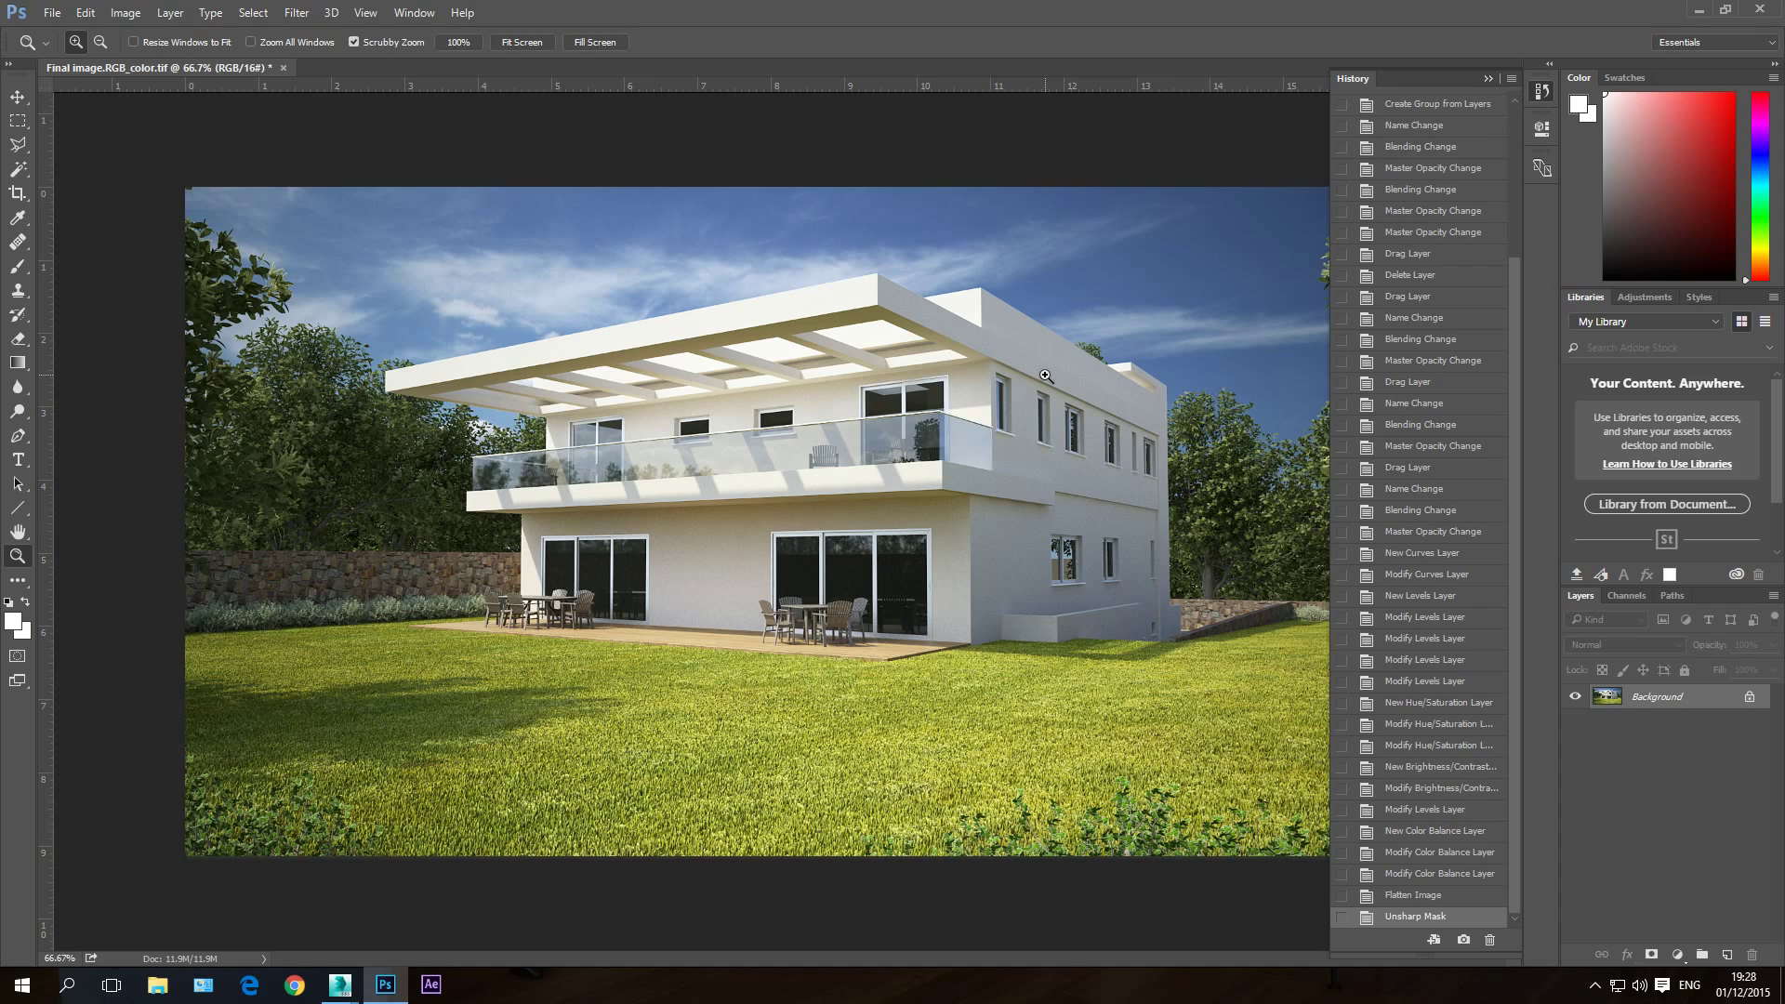